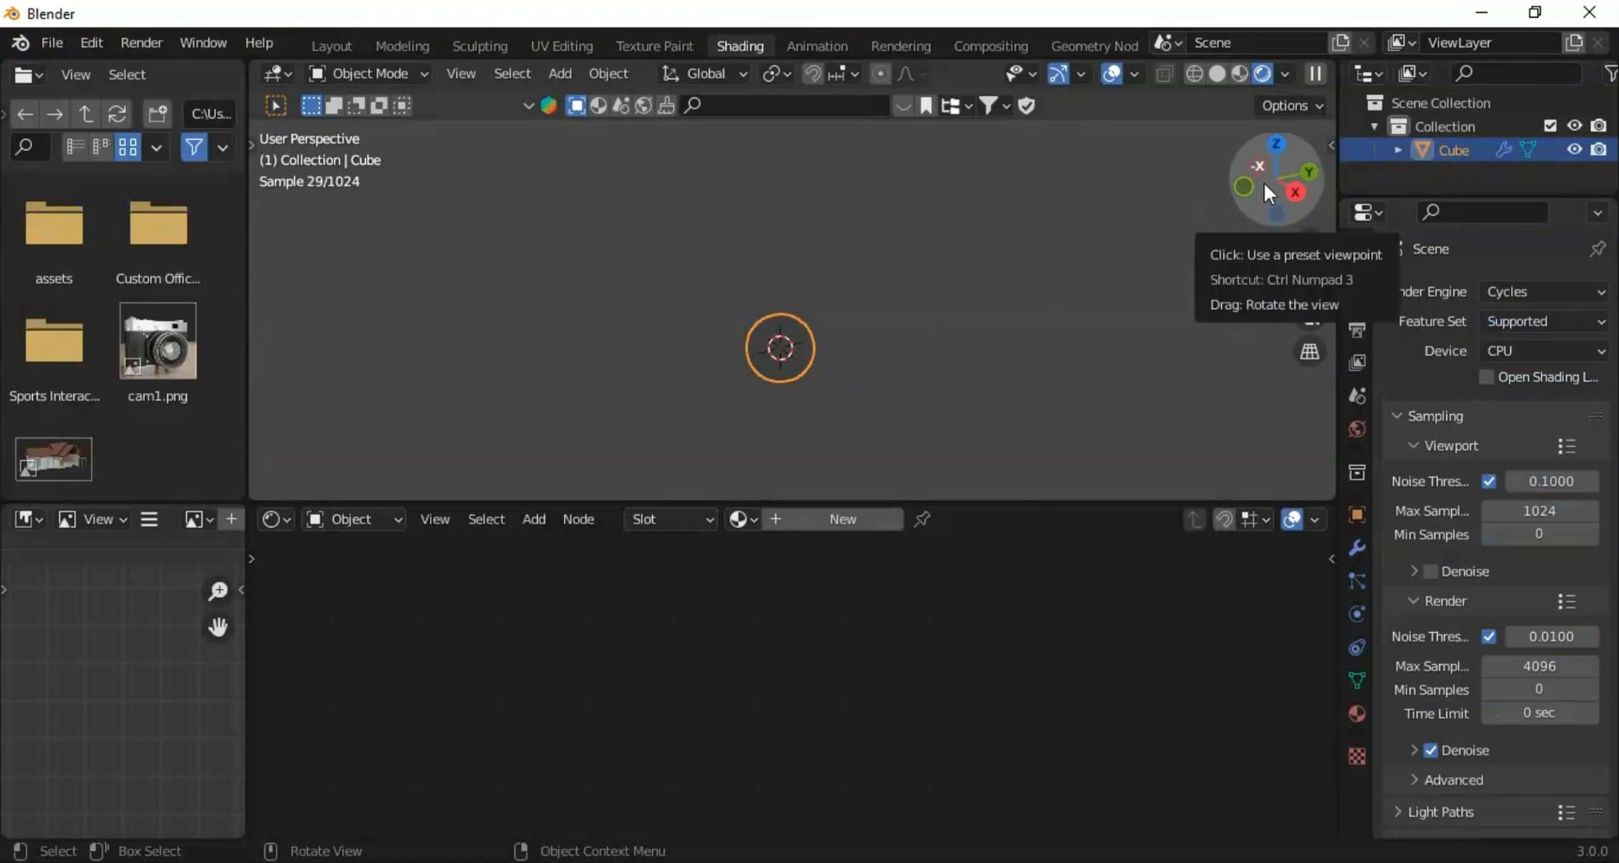
Step: Add an area light and raise it along the Z axis until it sits above the ball
{"action": "left_click_drag", "start_coordinate": [1263, 180], "coordinate": [1310, 184]}
{"action": "left_click_drag", "start_coordinate": [1313, 274], "coordinate": [1313, 173]}
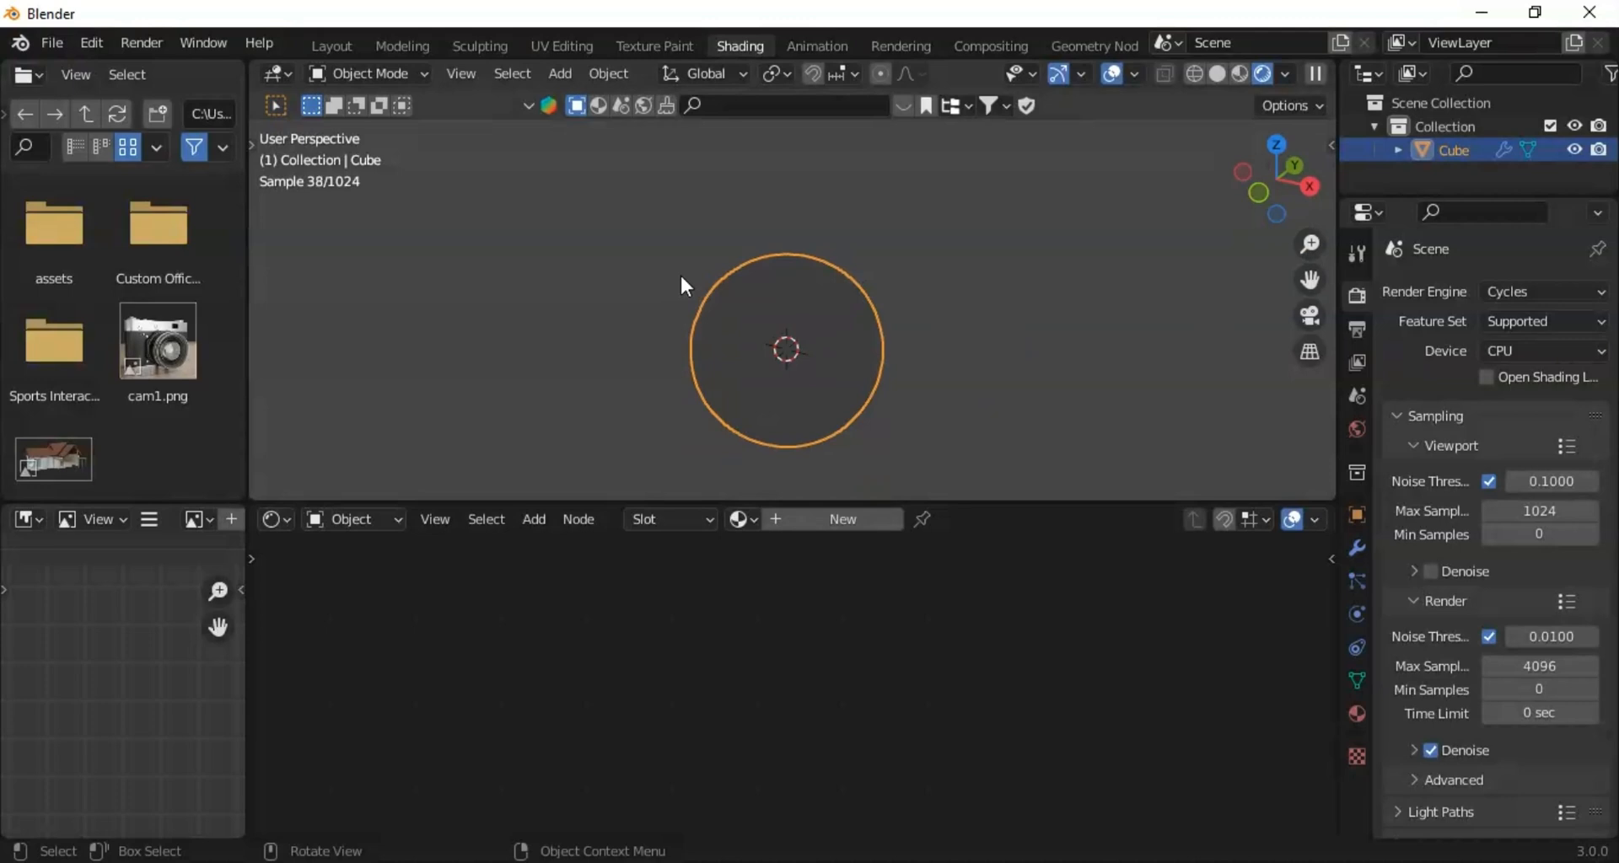
{"action": "key", "text": "shift+a"}
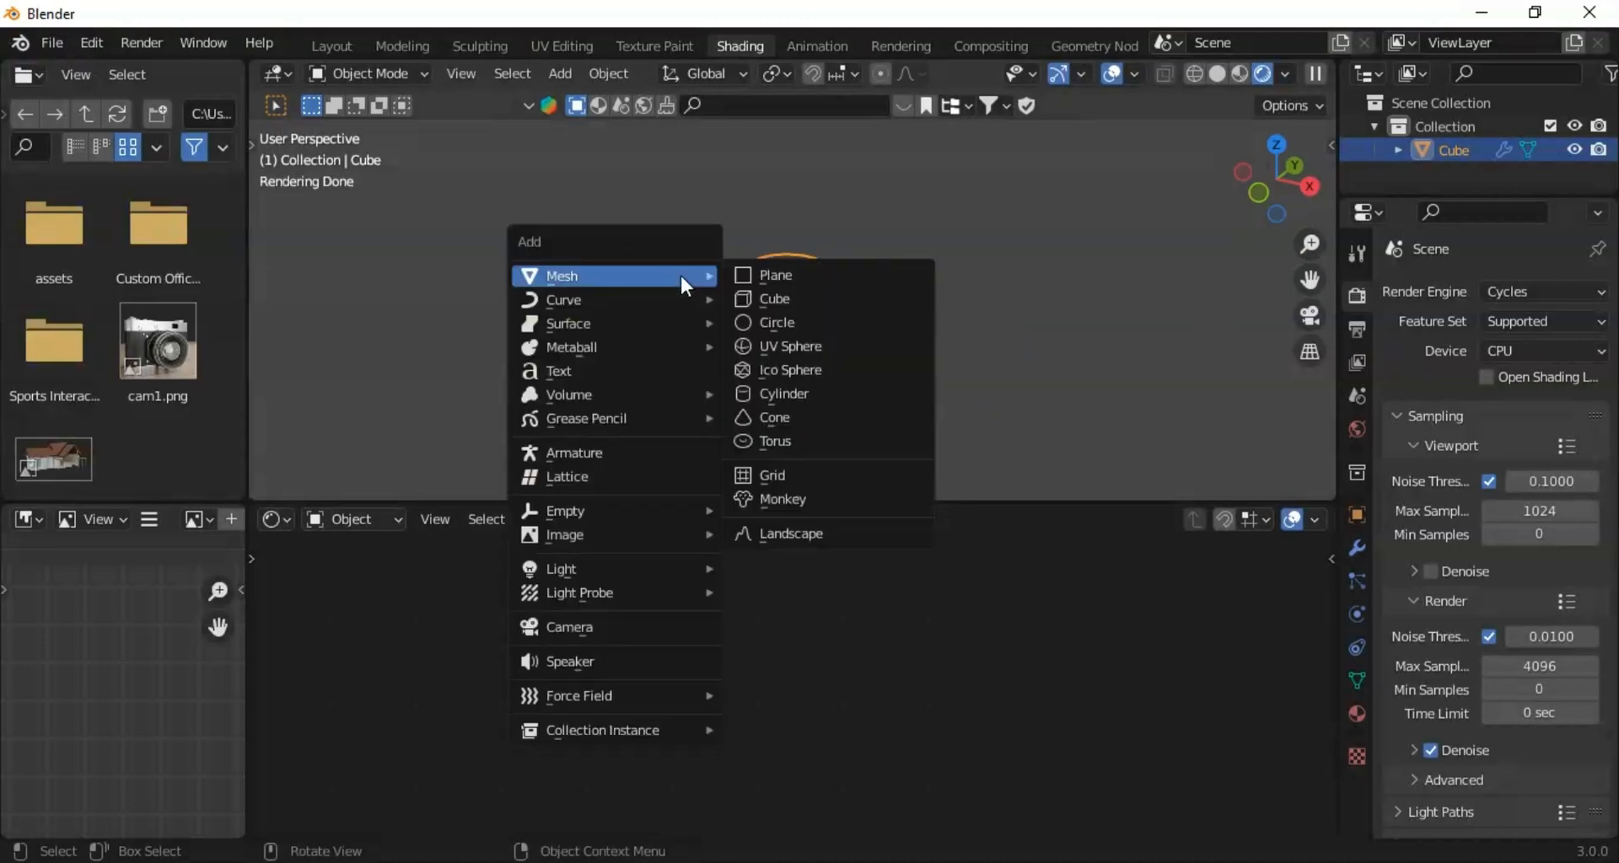
{"action": "mouse_move", "coordinate": [552, 569]}
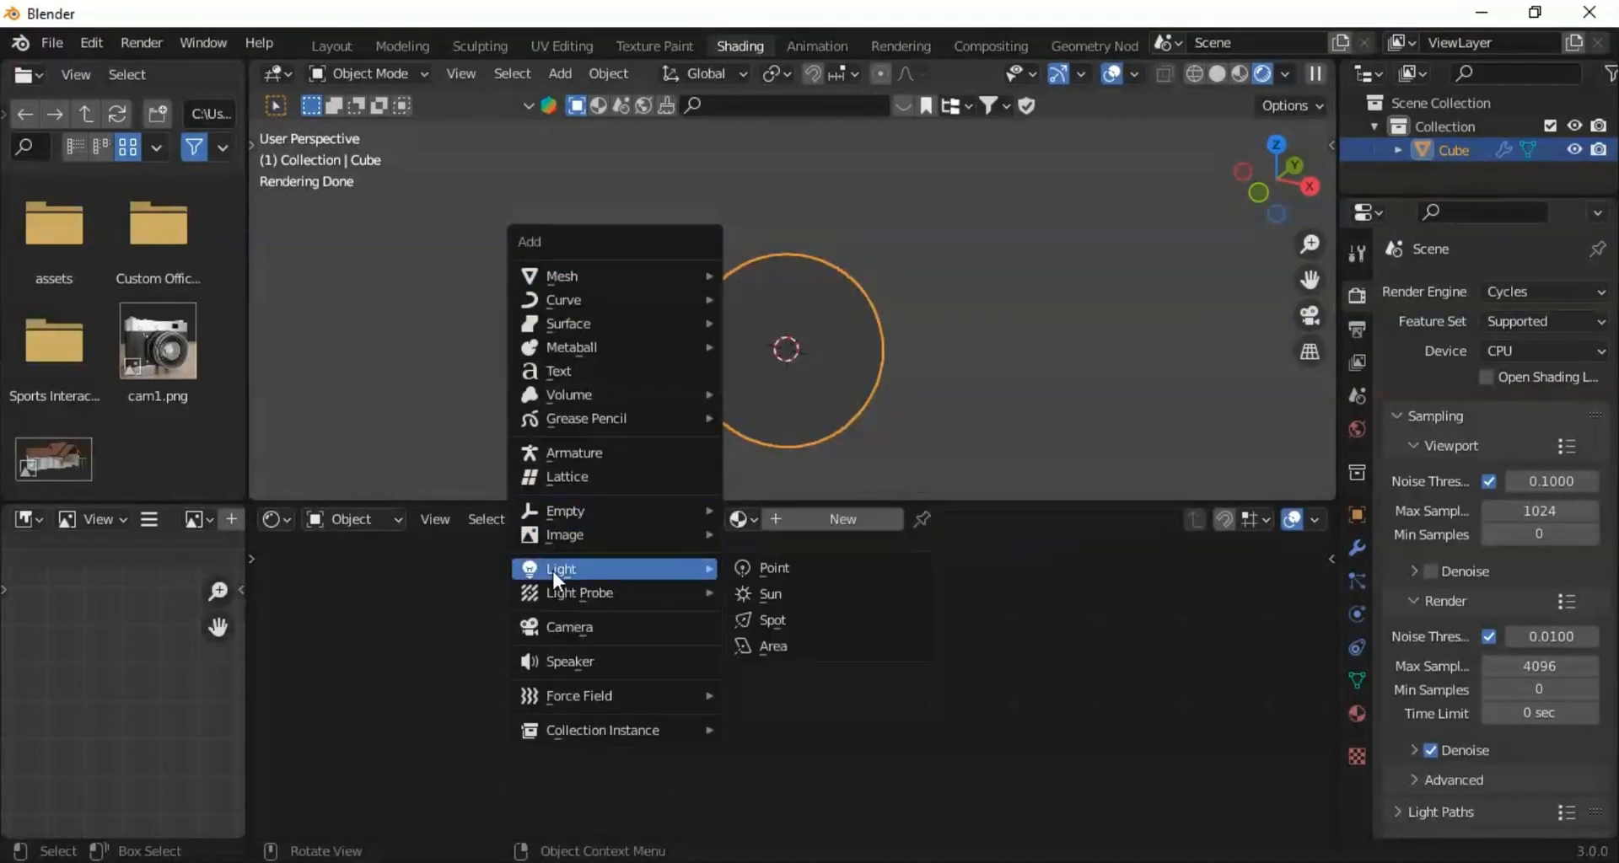
{"action": "left_click", "coordinate": [788, 644]}
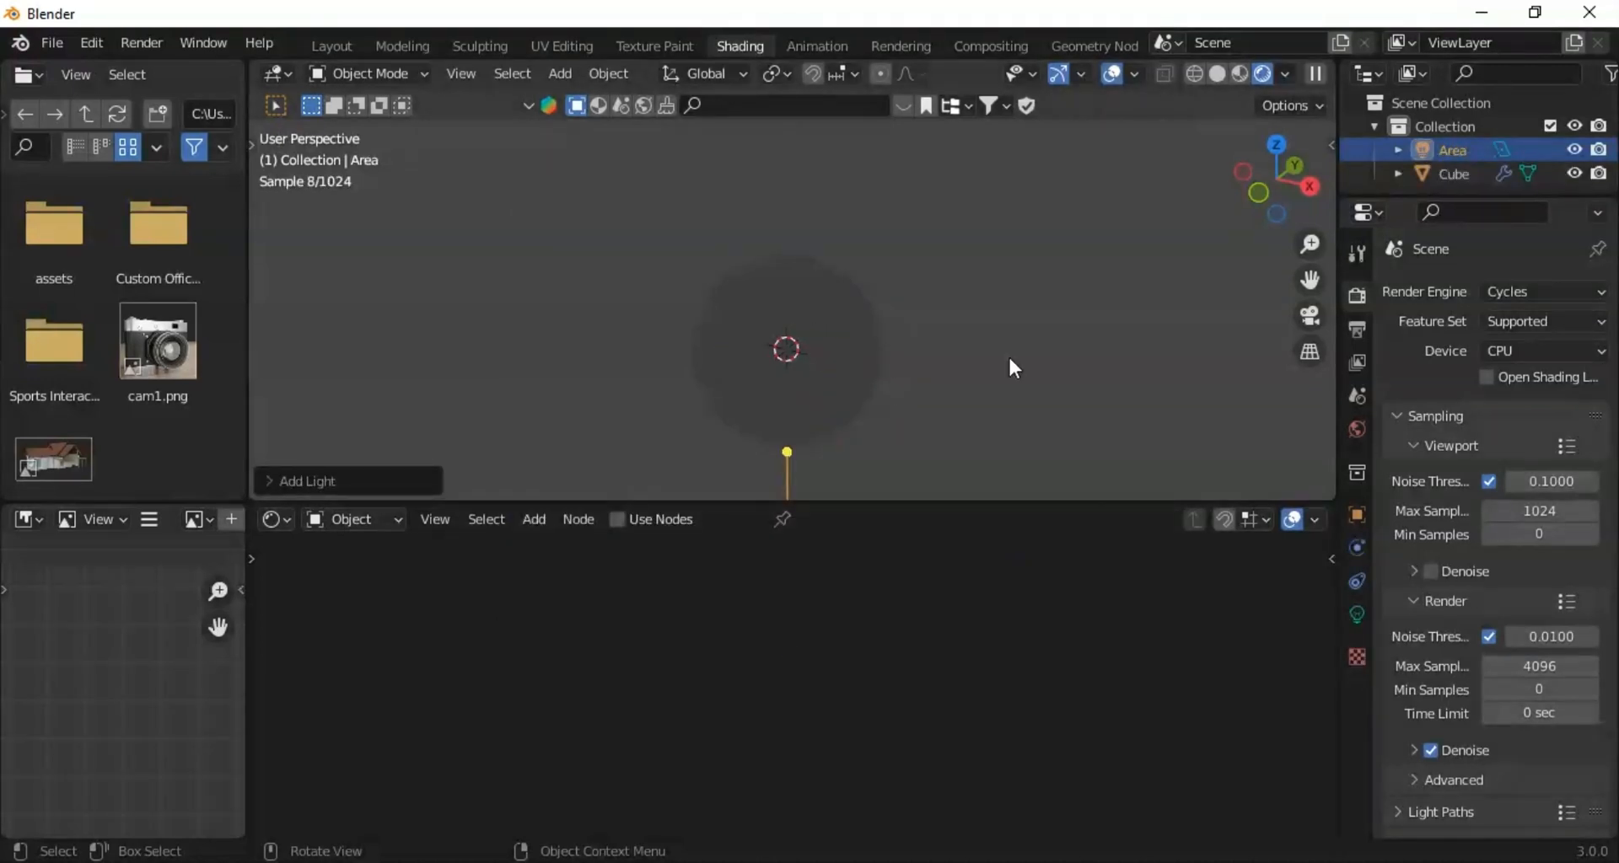
{"action": "key", "text": "g"}
{"action": "key", "text": "z"}
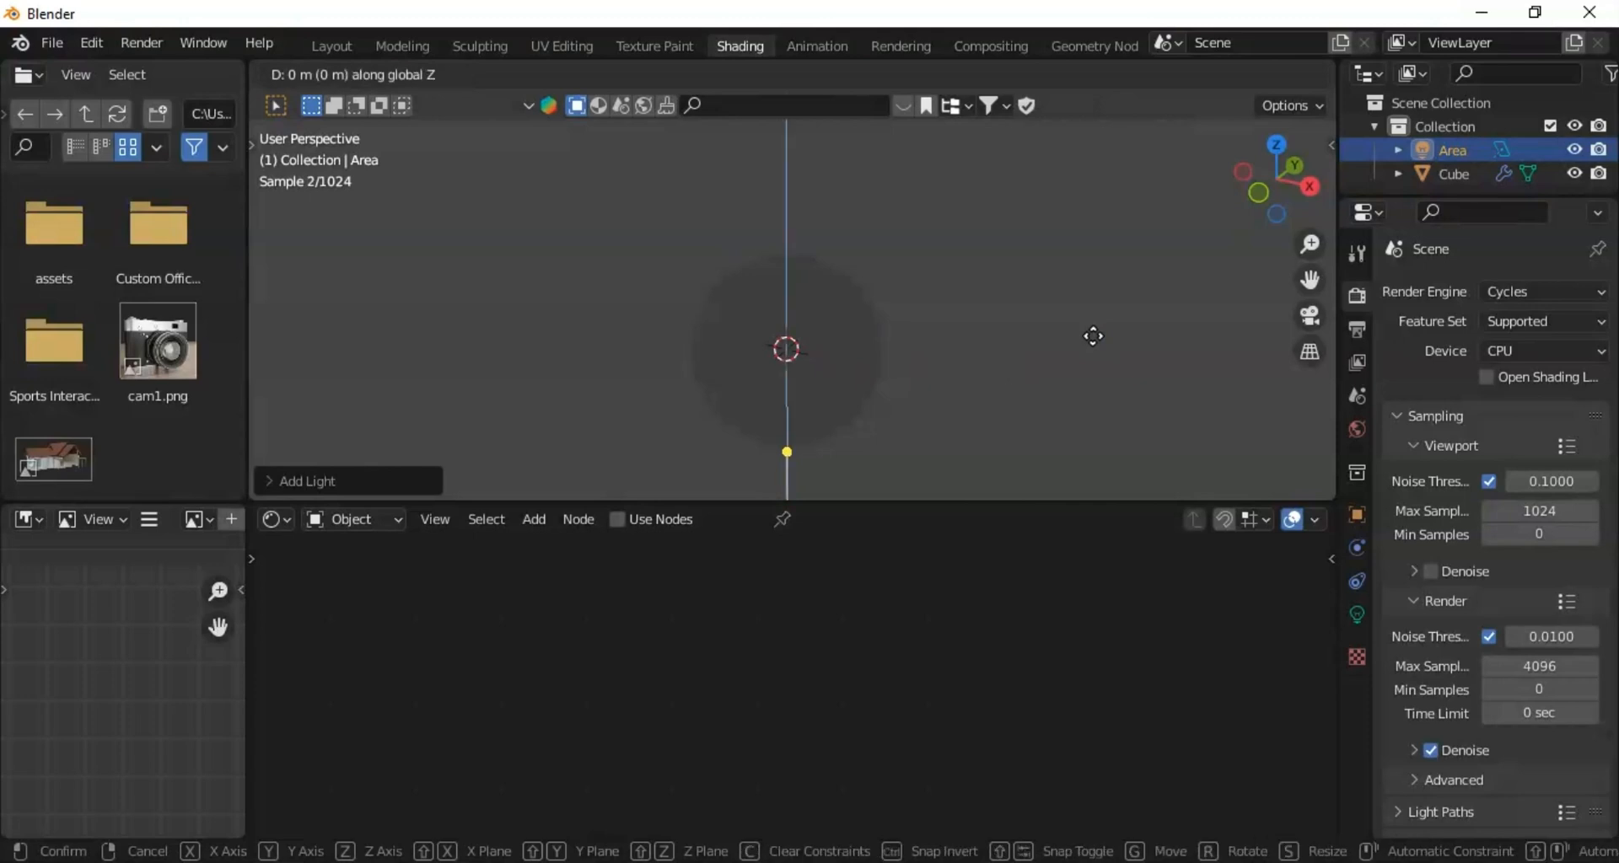
{"action": "left_click", "coordinate": [1063, 118]}
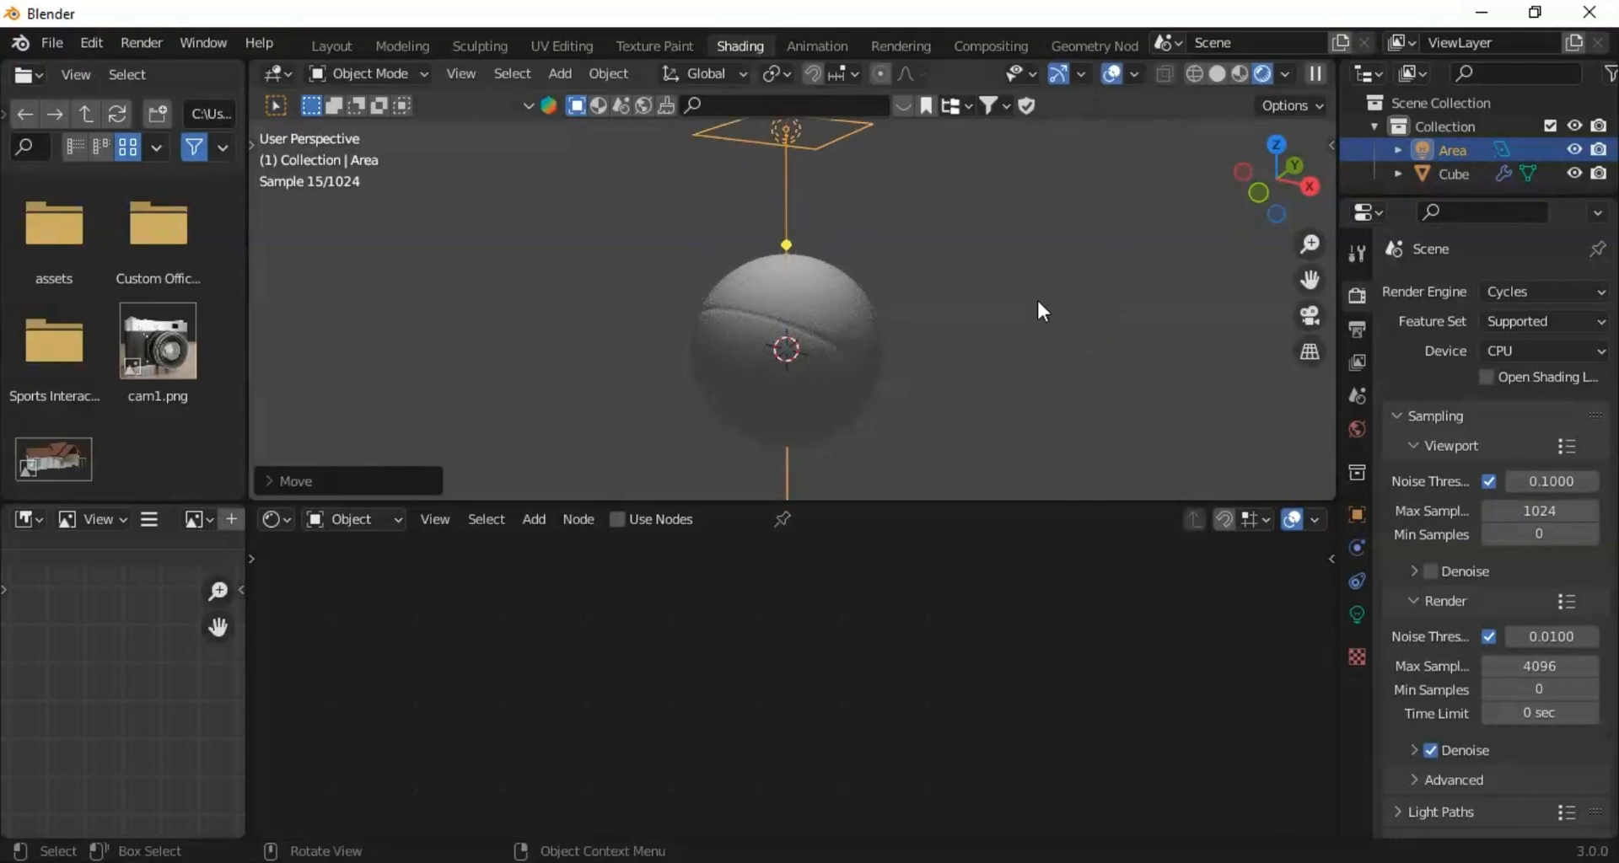
Step: Scale the area light up about 3.2 times and set its power to 50 W
{"action": "key", "text": "s"}
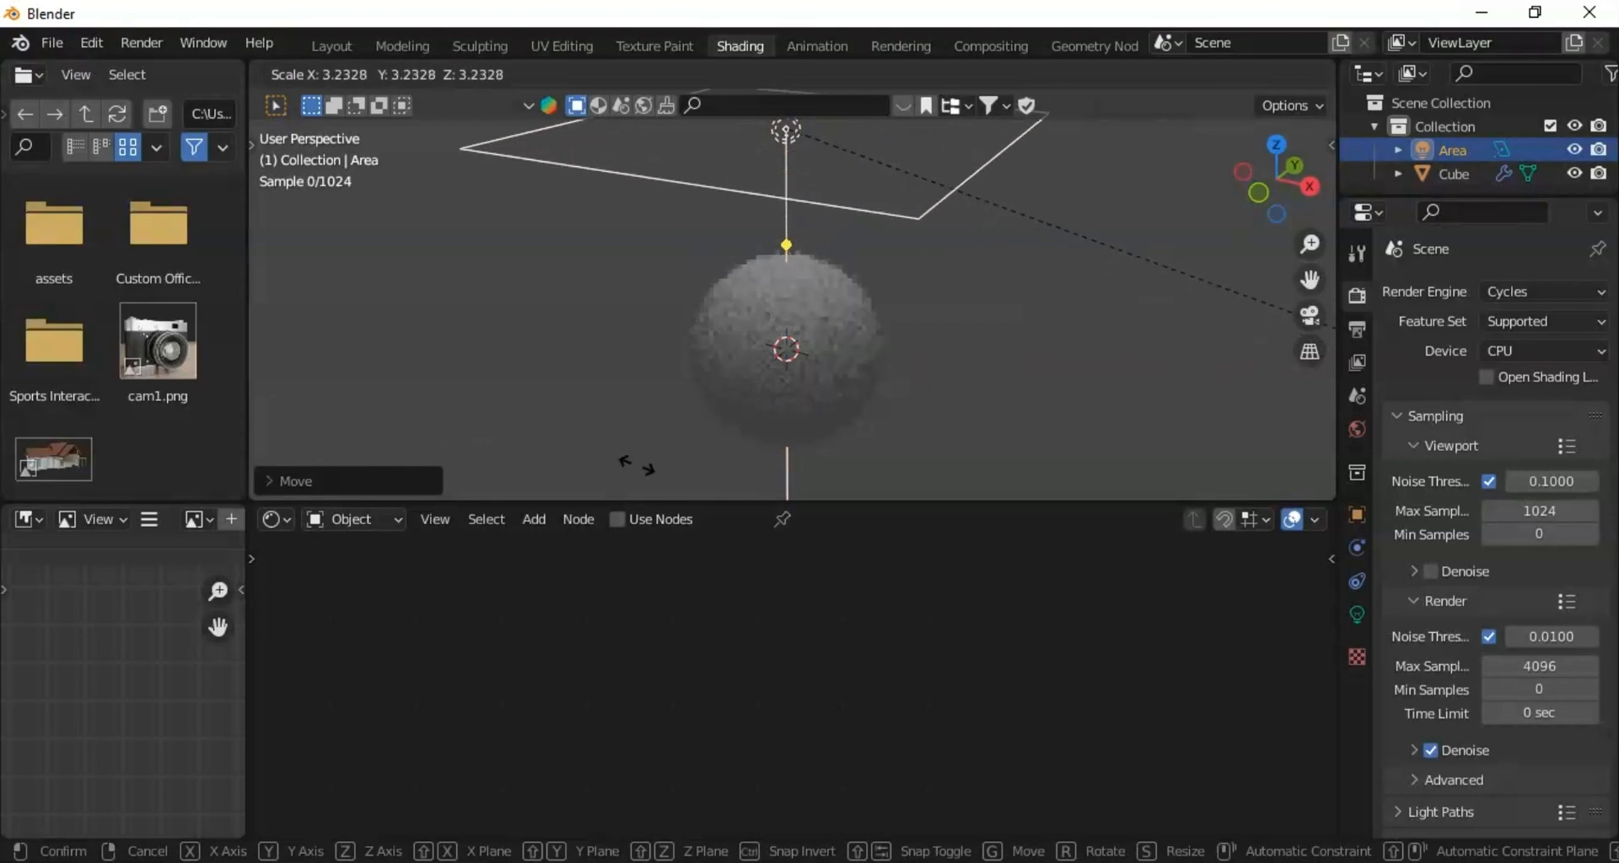
{"action": "left_click", "coordinate": [646, 463]}
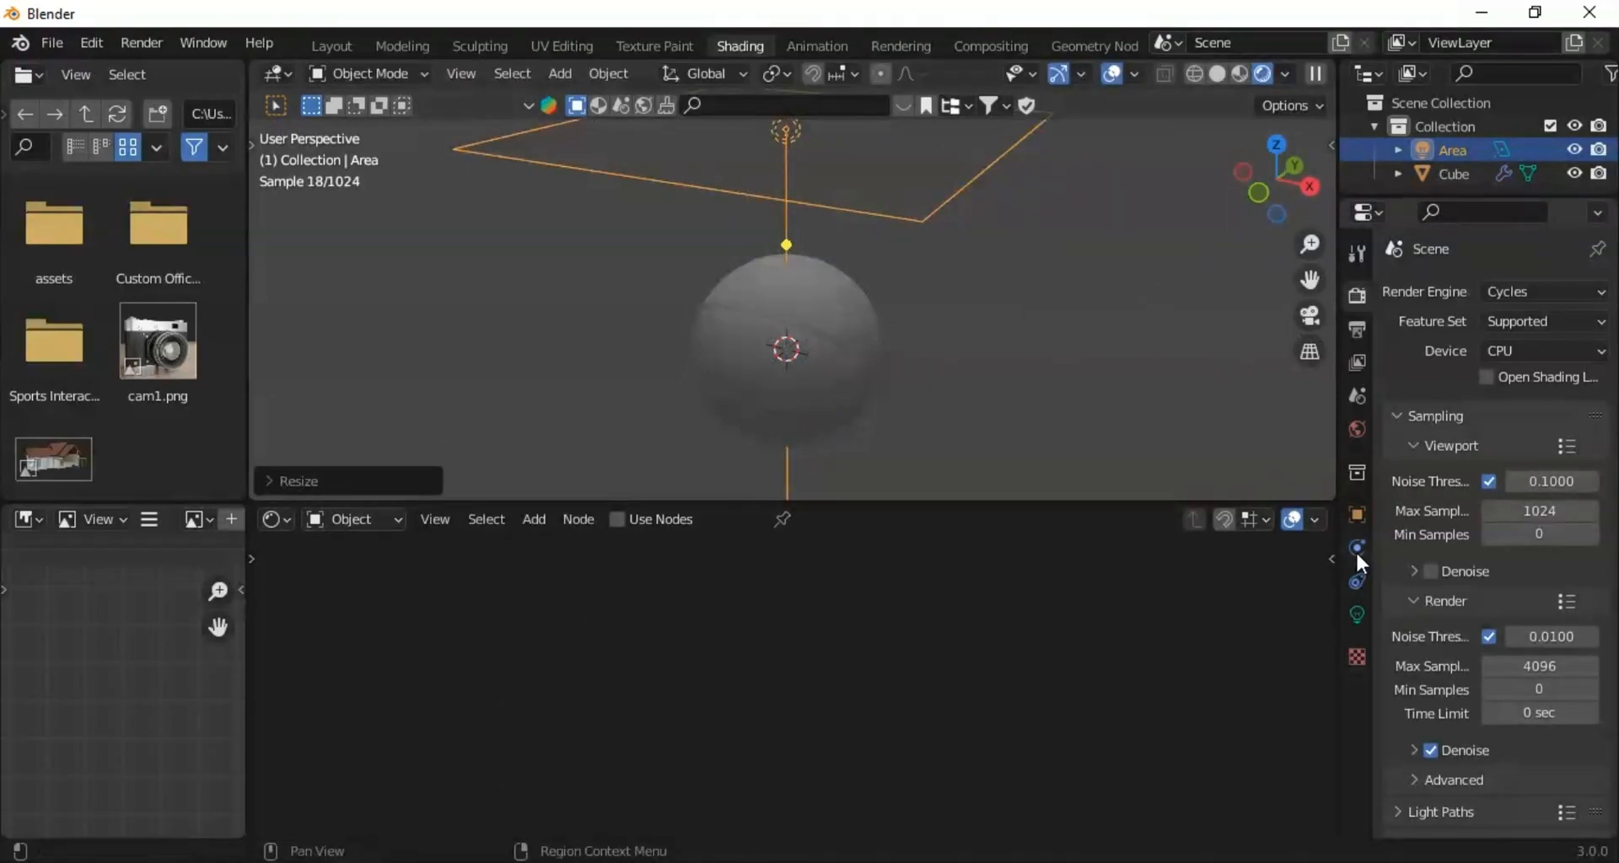
{"action": "left_click", "coordinate": [1353, 619]}
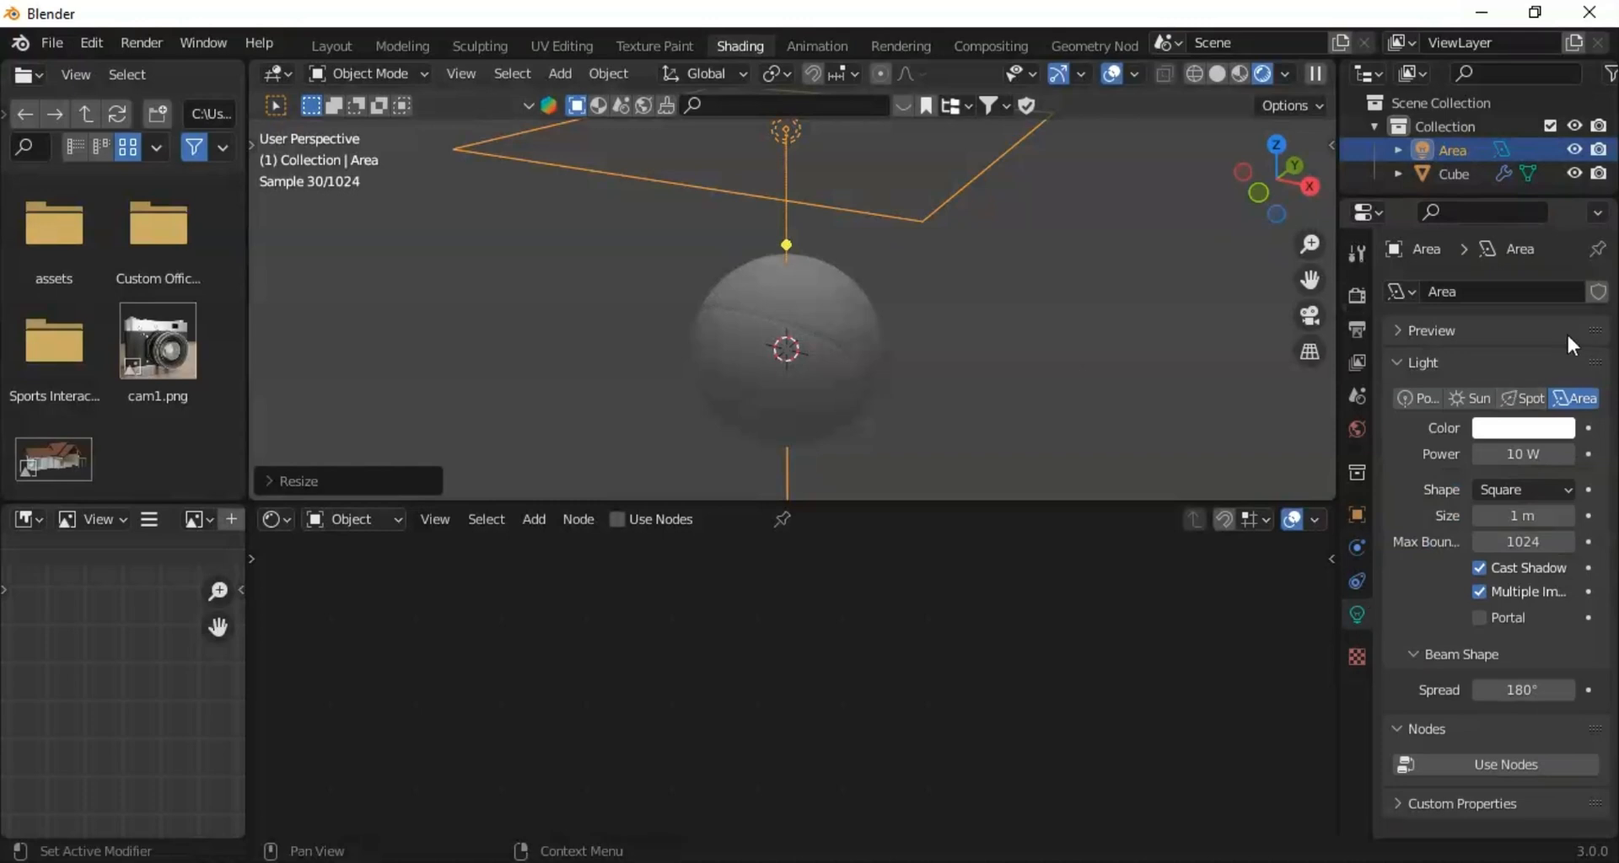
{"action": "left_click", "coordinate": [1530, 456]}
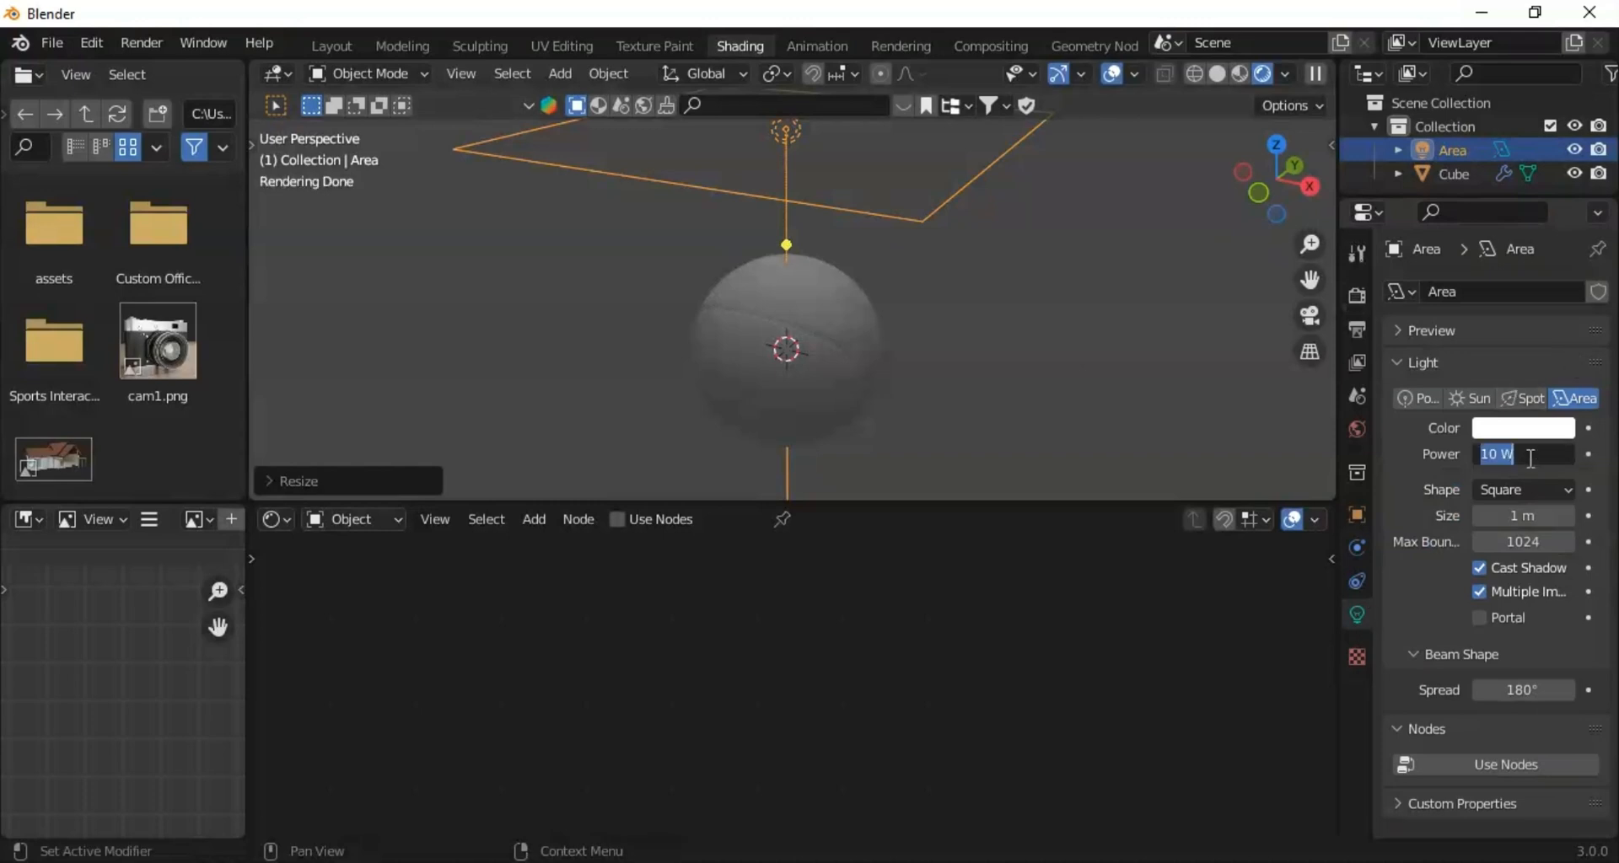
{"action": "type", "text": "50"}
{"action": "key", "text": "Return"}
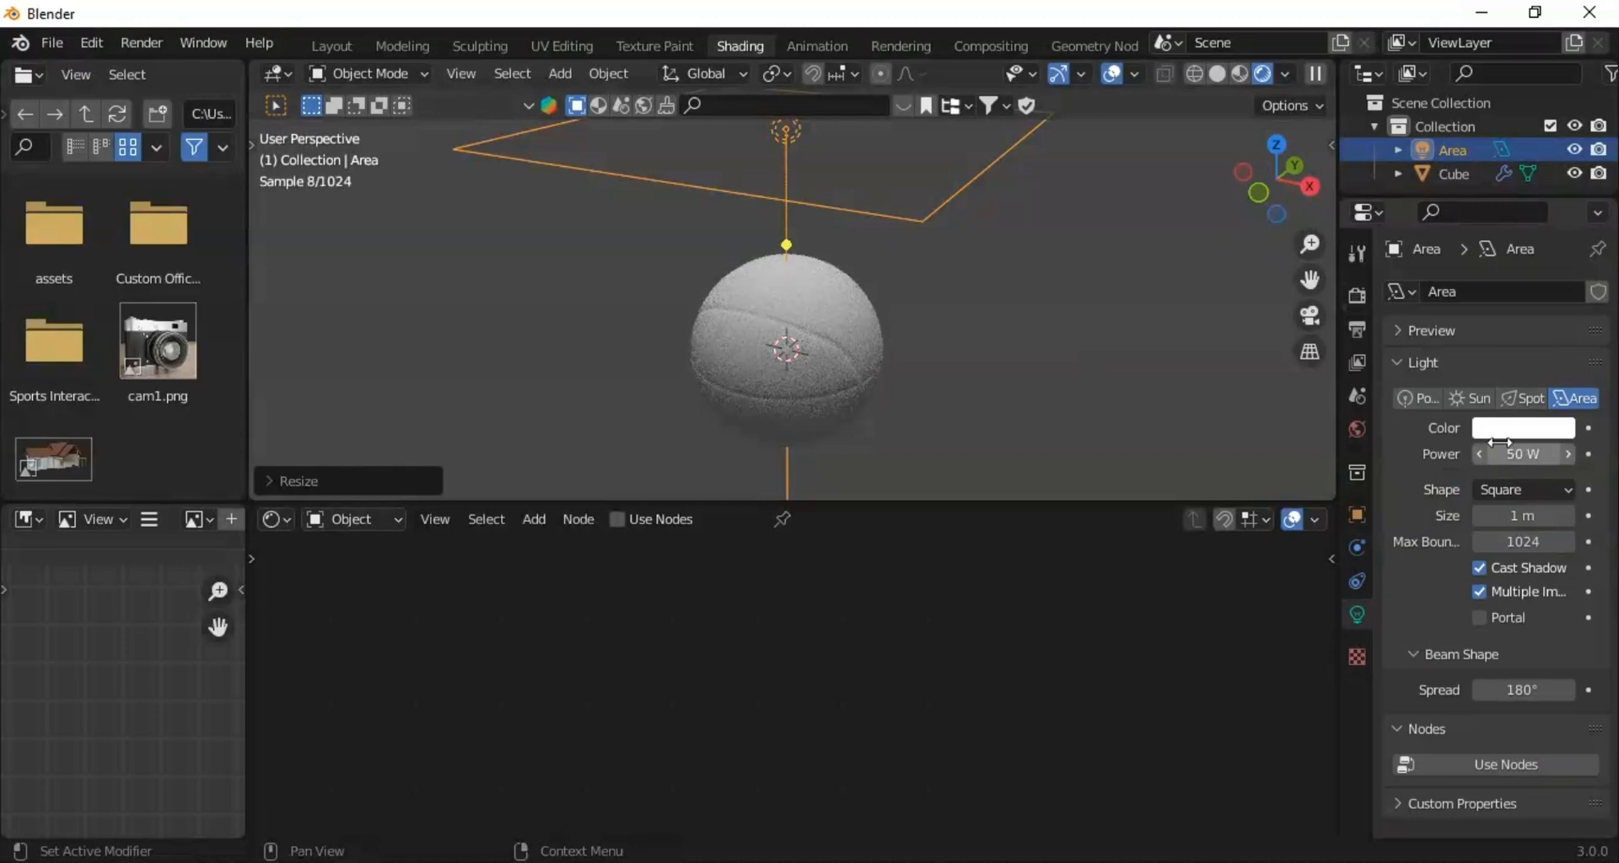
Step: Duplicate the area light in the right view, place the copy beside the ball about 2.5 m along Y, and aim it at the ball
{"action": "left_click_drag", "start_coordinate": [1257, 186], "coordinate": [1219, 132]}
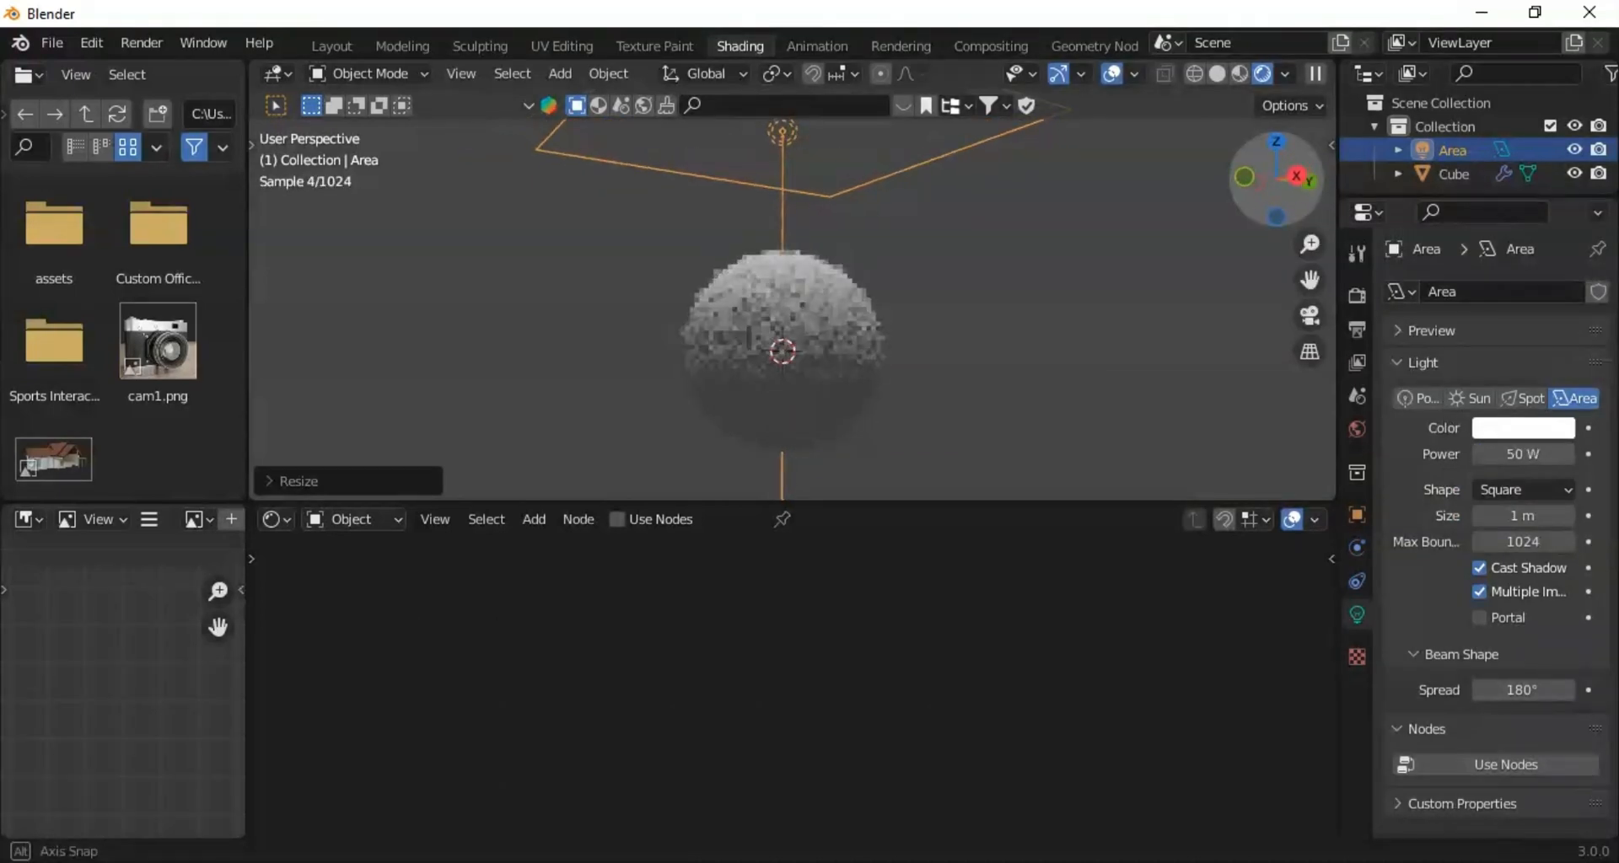
{"action": "left_click", "coordinate": [1296, 177]}
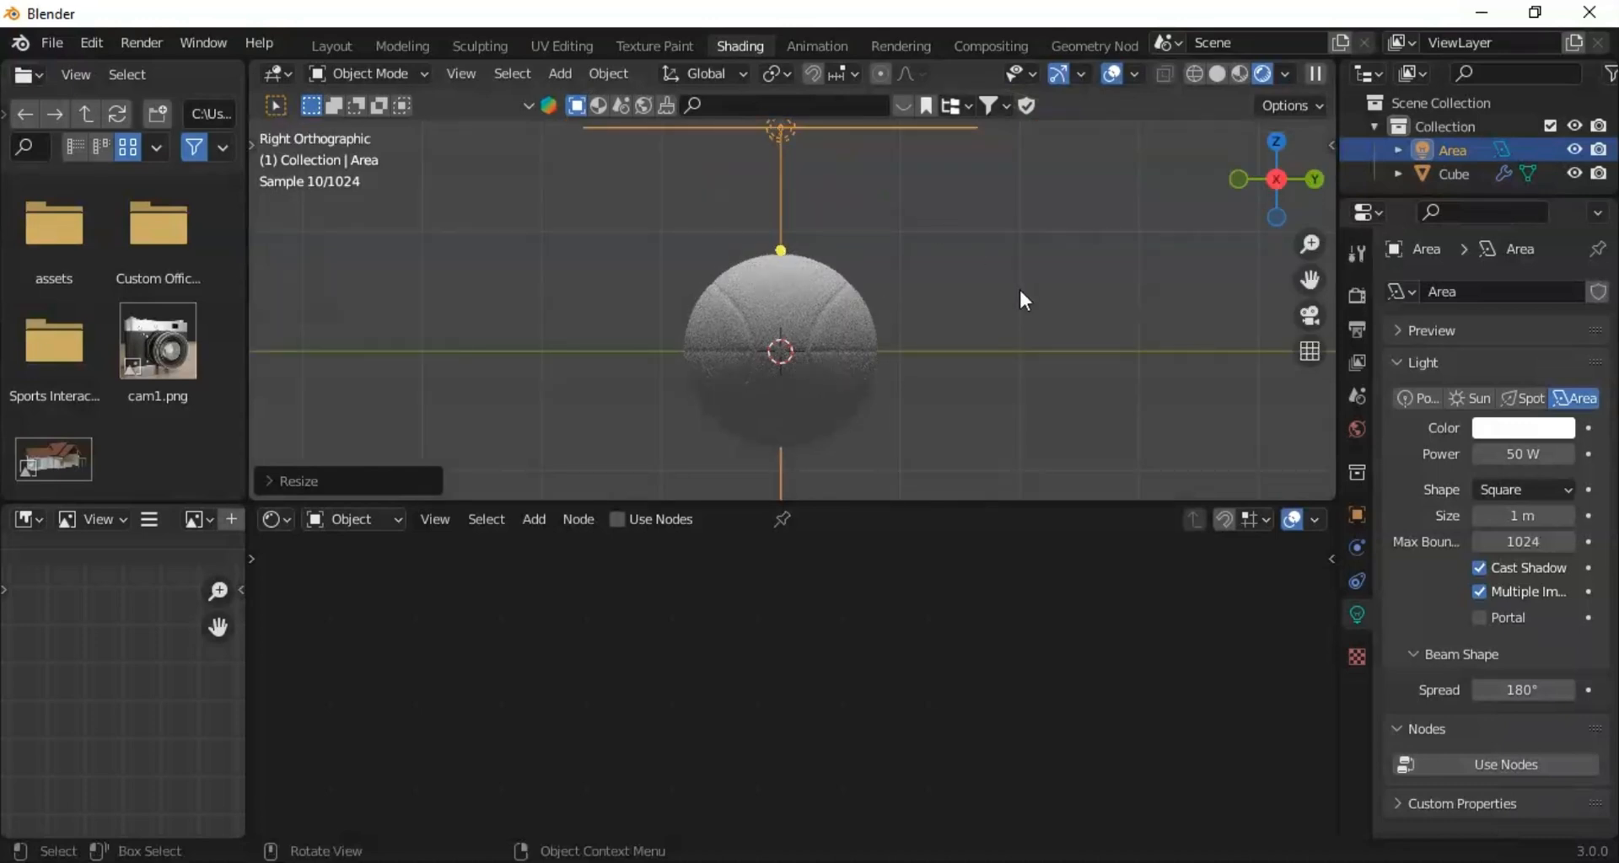
{"action": "key", "text": "shift+d"}
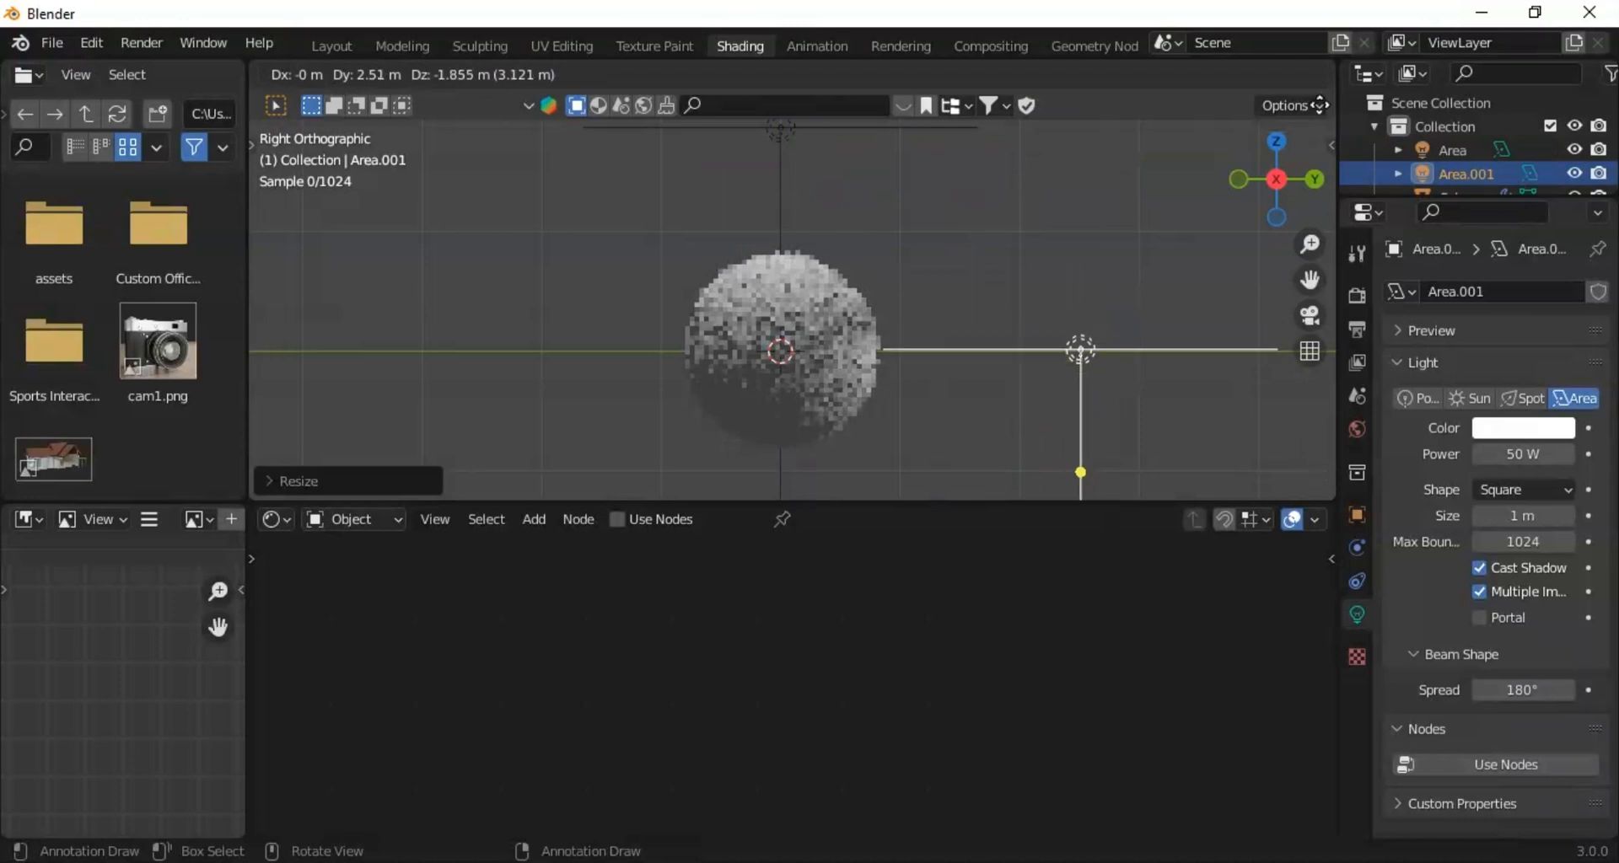
{"action": "left_click", "coordinate": [1065, 422]}
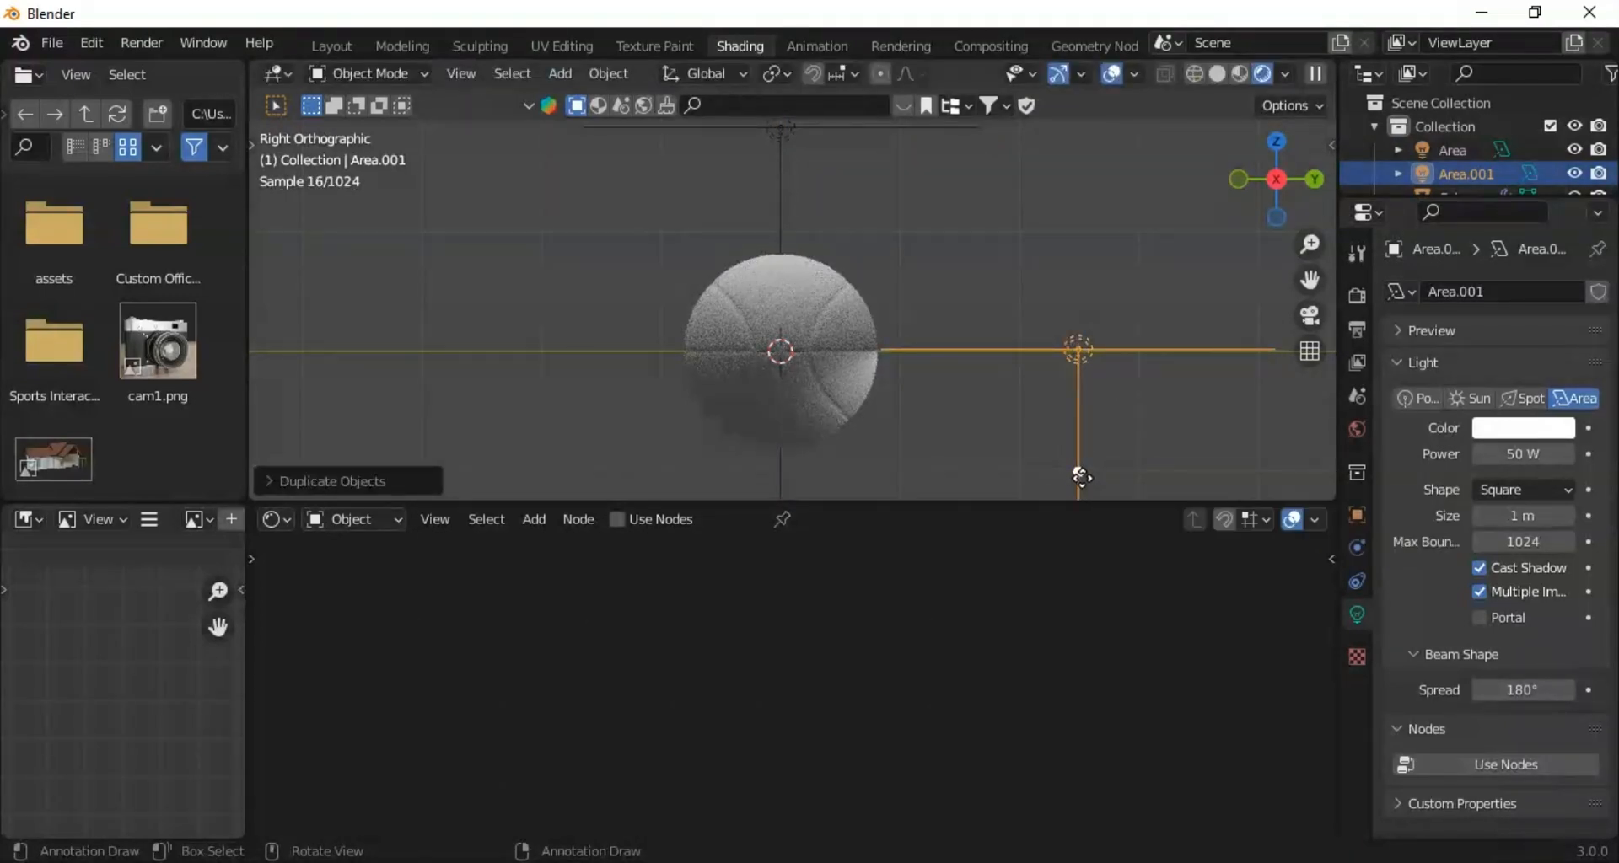
{"action": "left_click_drag", "start_coordinate": [1078, 472], "coordinate": [872, 337]}
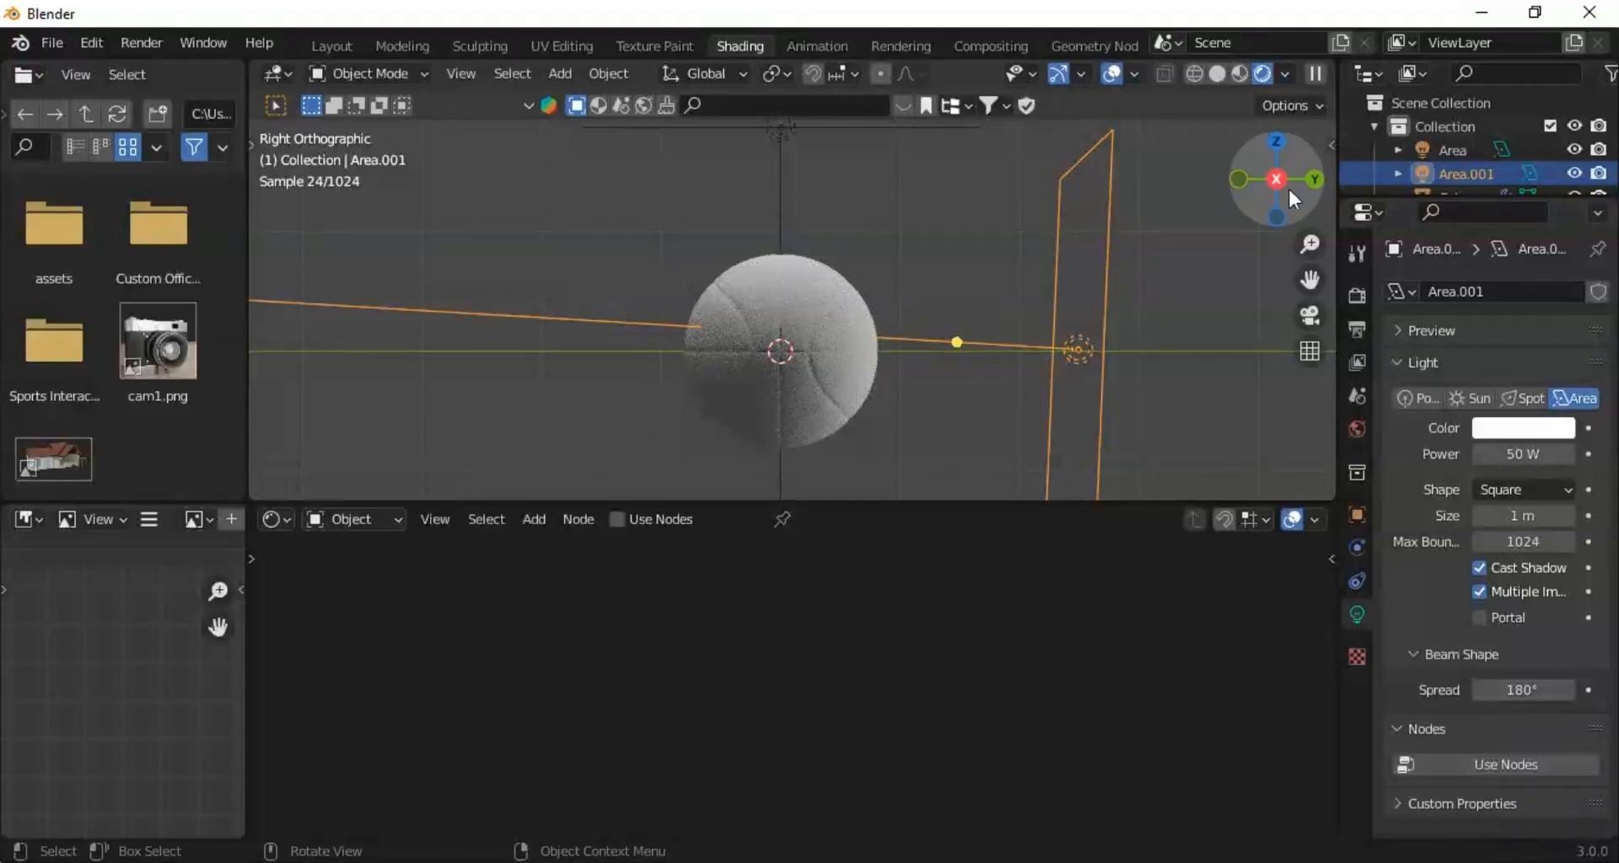
Step: Create a new material on the ball and set its Base Color to a saturated orange
{"action": "mouse_move", "coordinate": [1277, 184]}
{"action": "left_mouse_down"}
{"action": "mouse_move", "coordinate": [1239, 202]}
{"action": "mouse_move", "coordinate": [1279, 186]}
{"action": "left_mouse_up"}
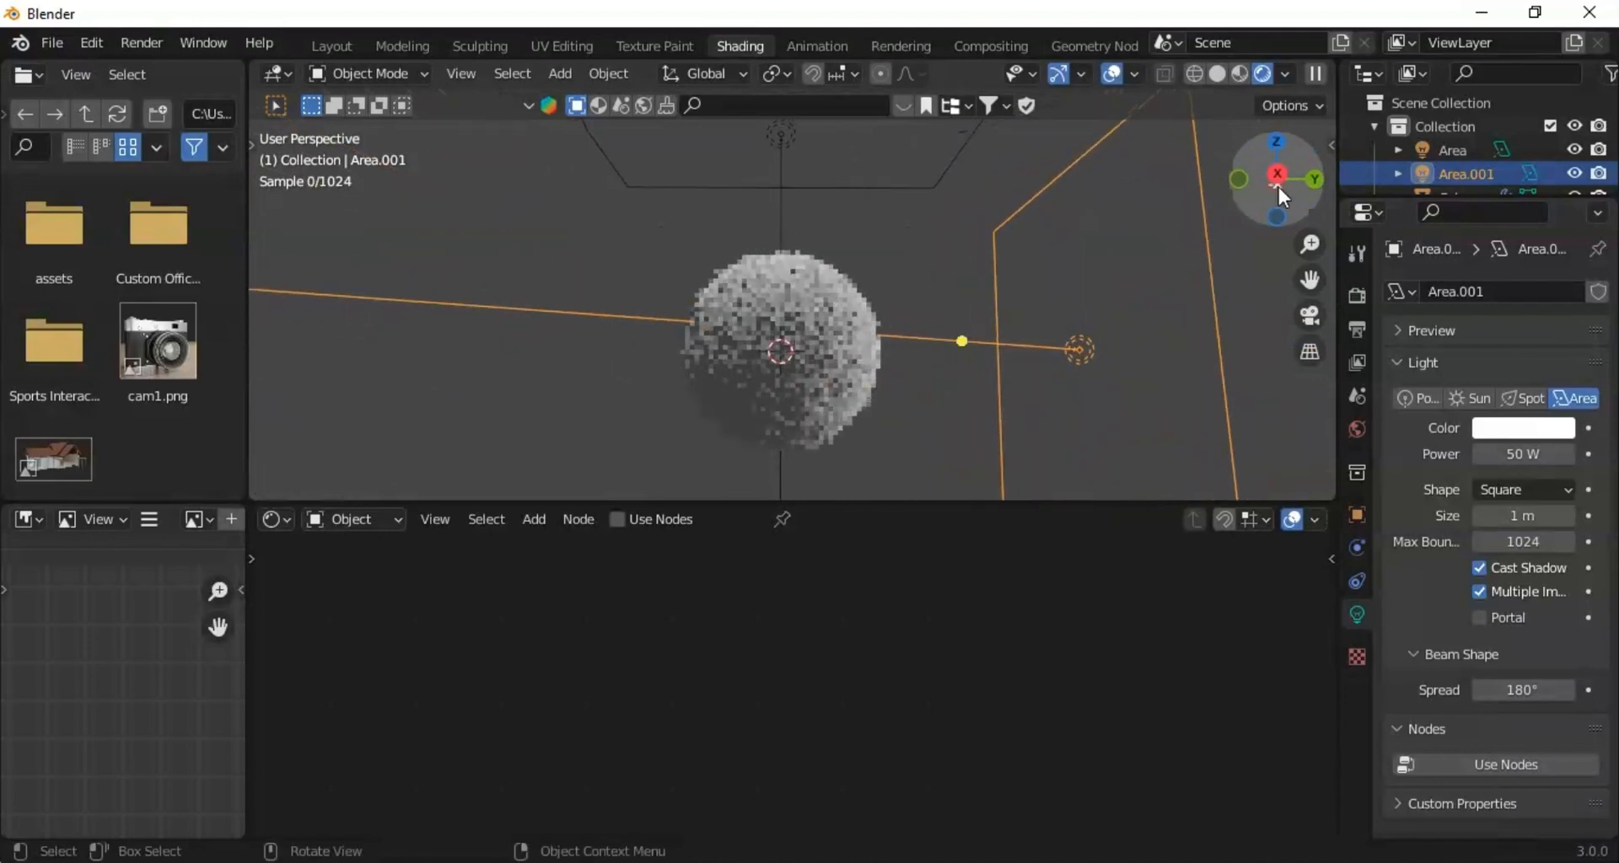
{"action": "left_click", "coordinate": [1278, 174]}
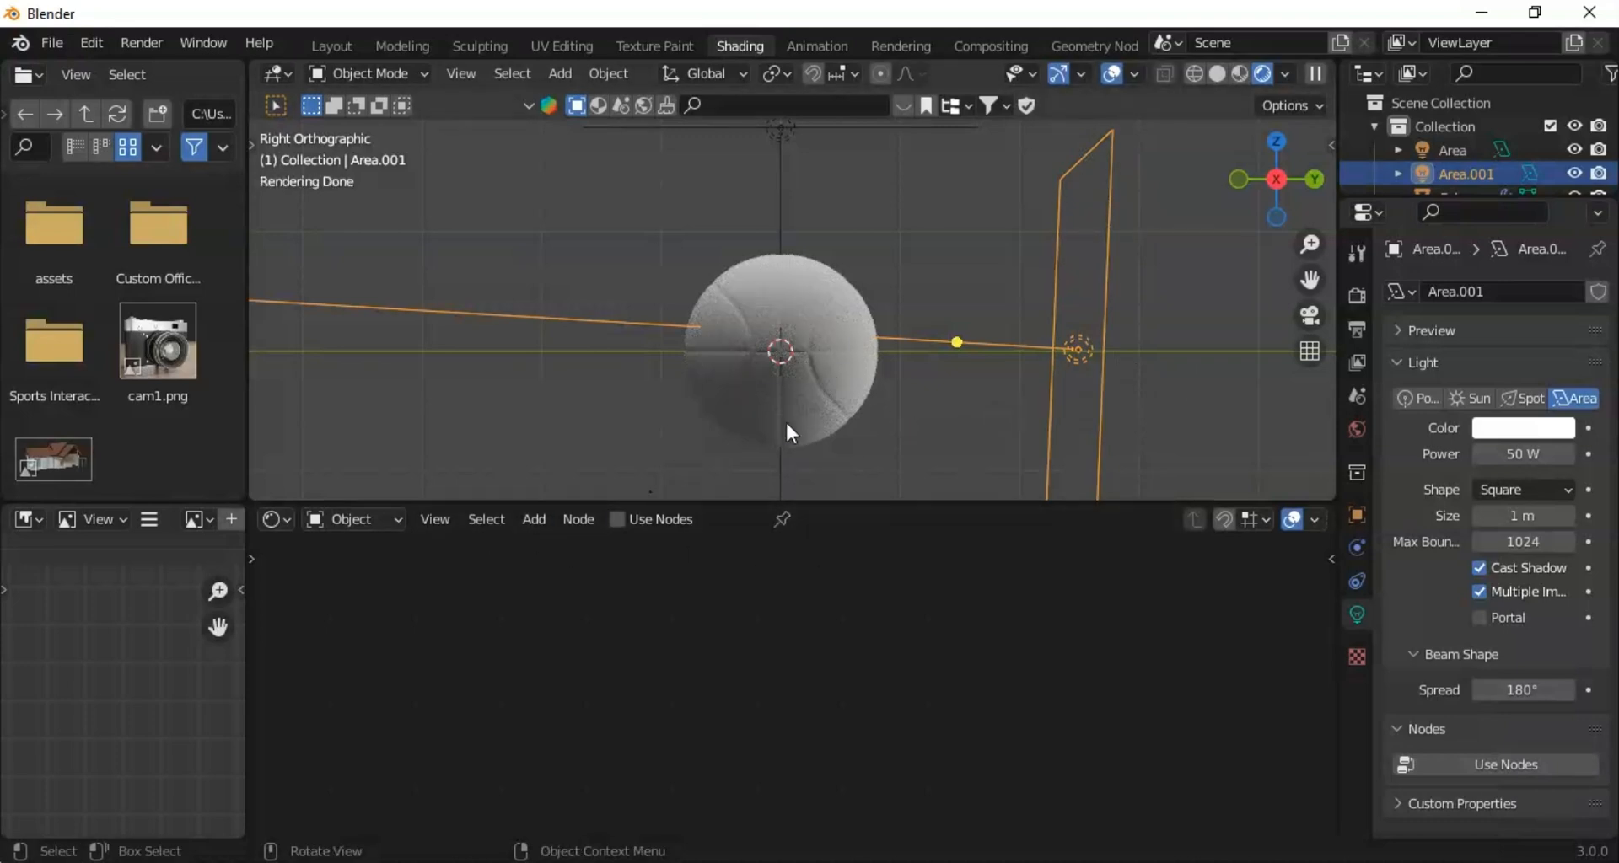
{"action": "left_click", "coordinate": [792, 373]}
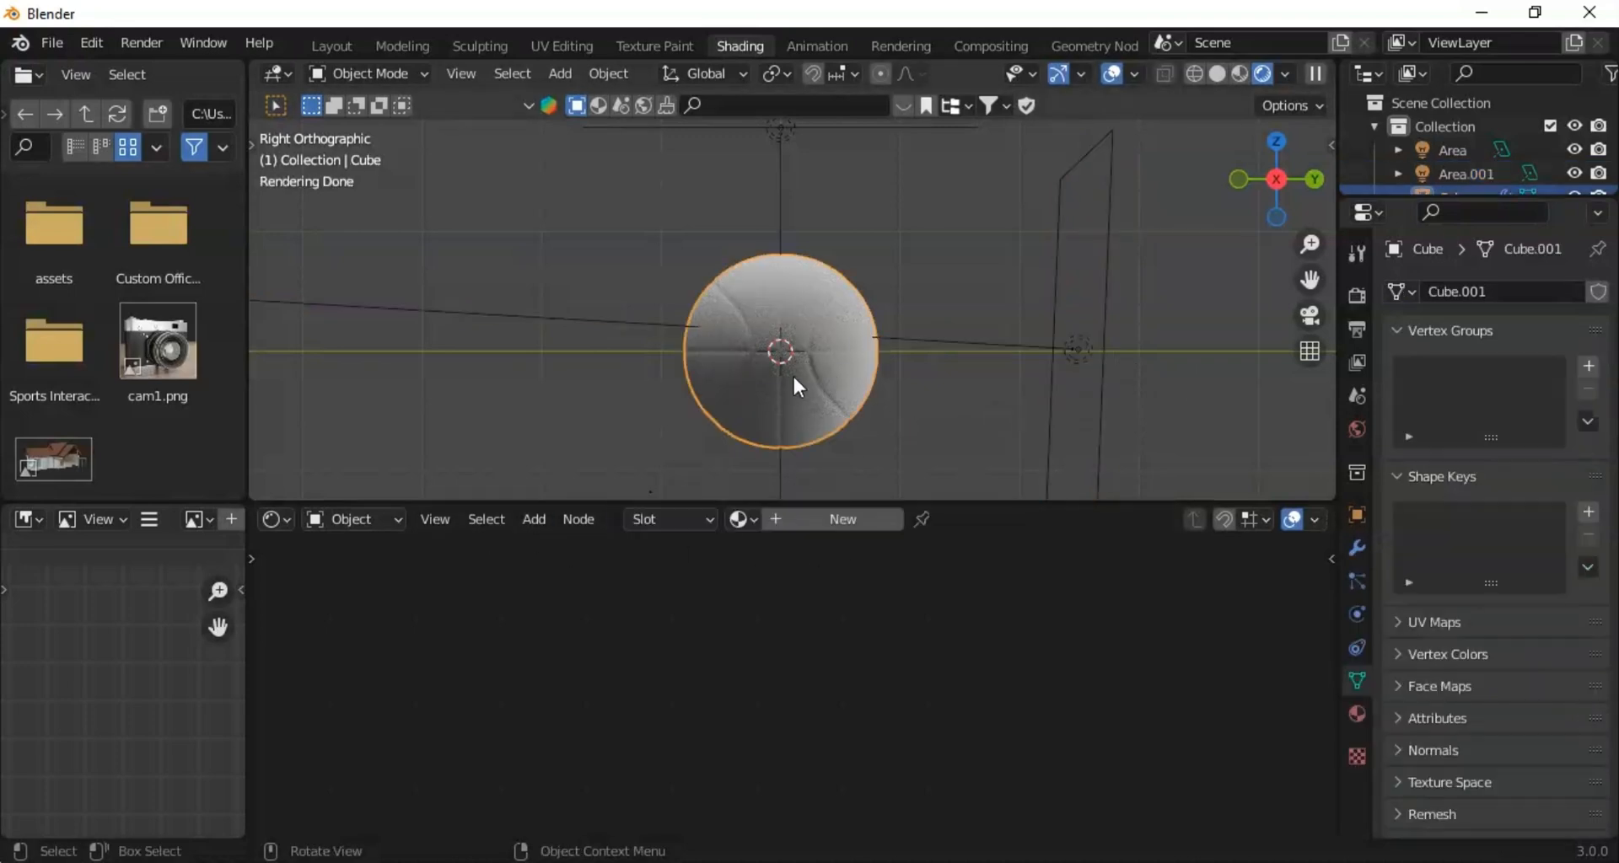
{"action": "left_click", "coordinate": [819, 531]}
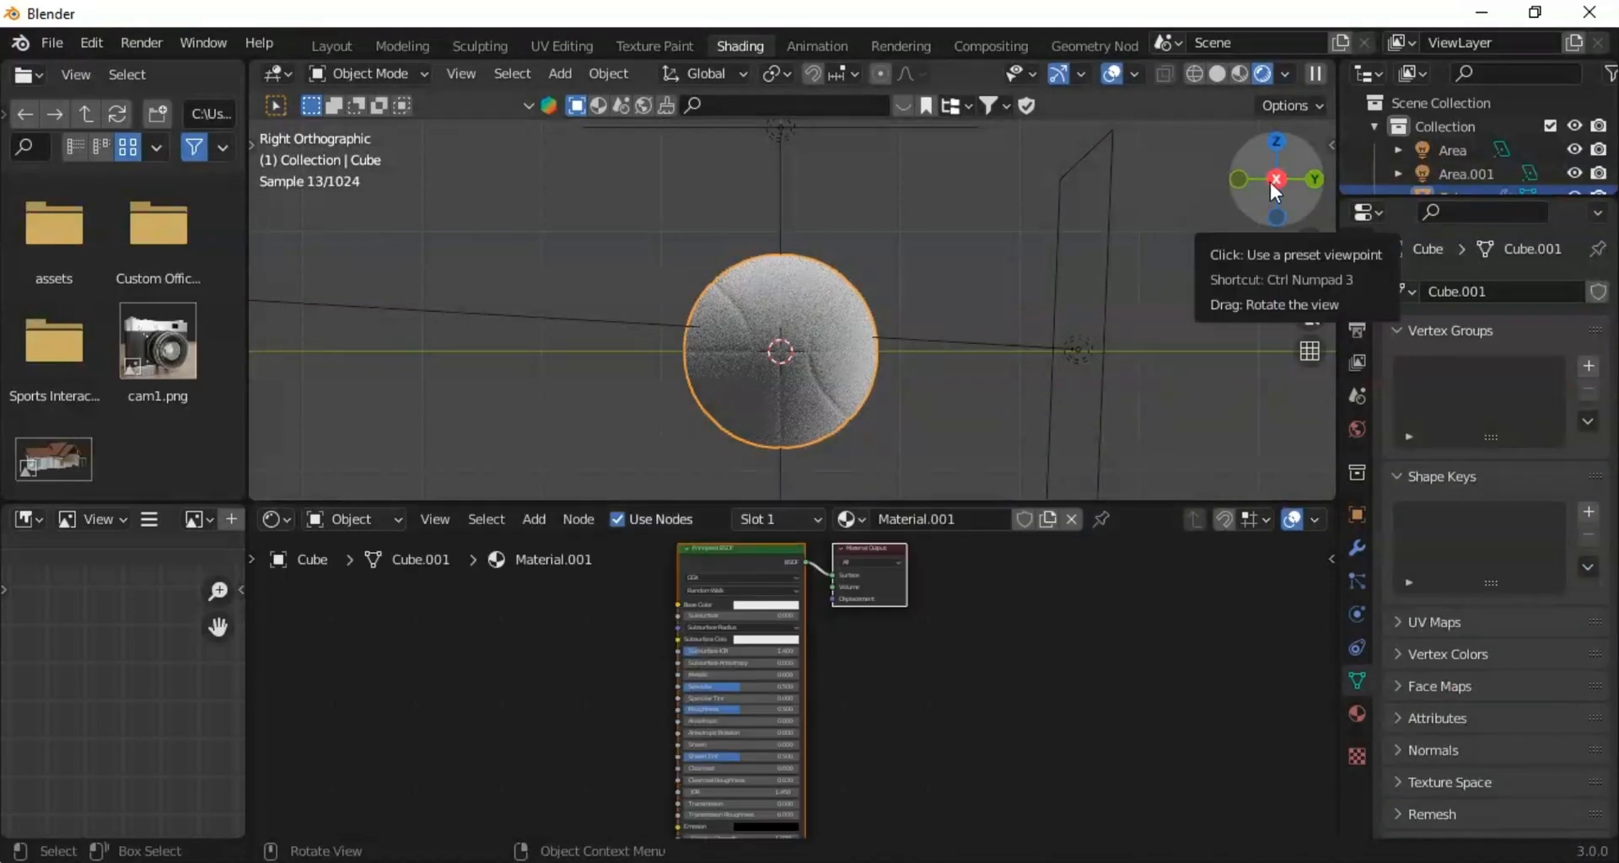
{"action": "left_click_drag", "start_coordinate": [1264, 186], "coordinate": [1257, 195]}
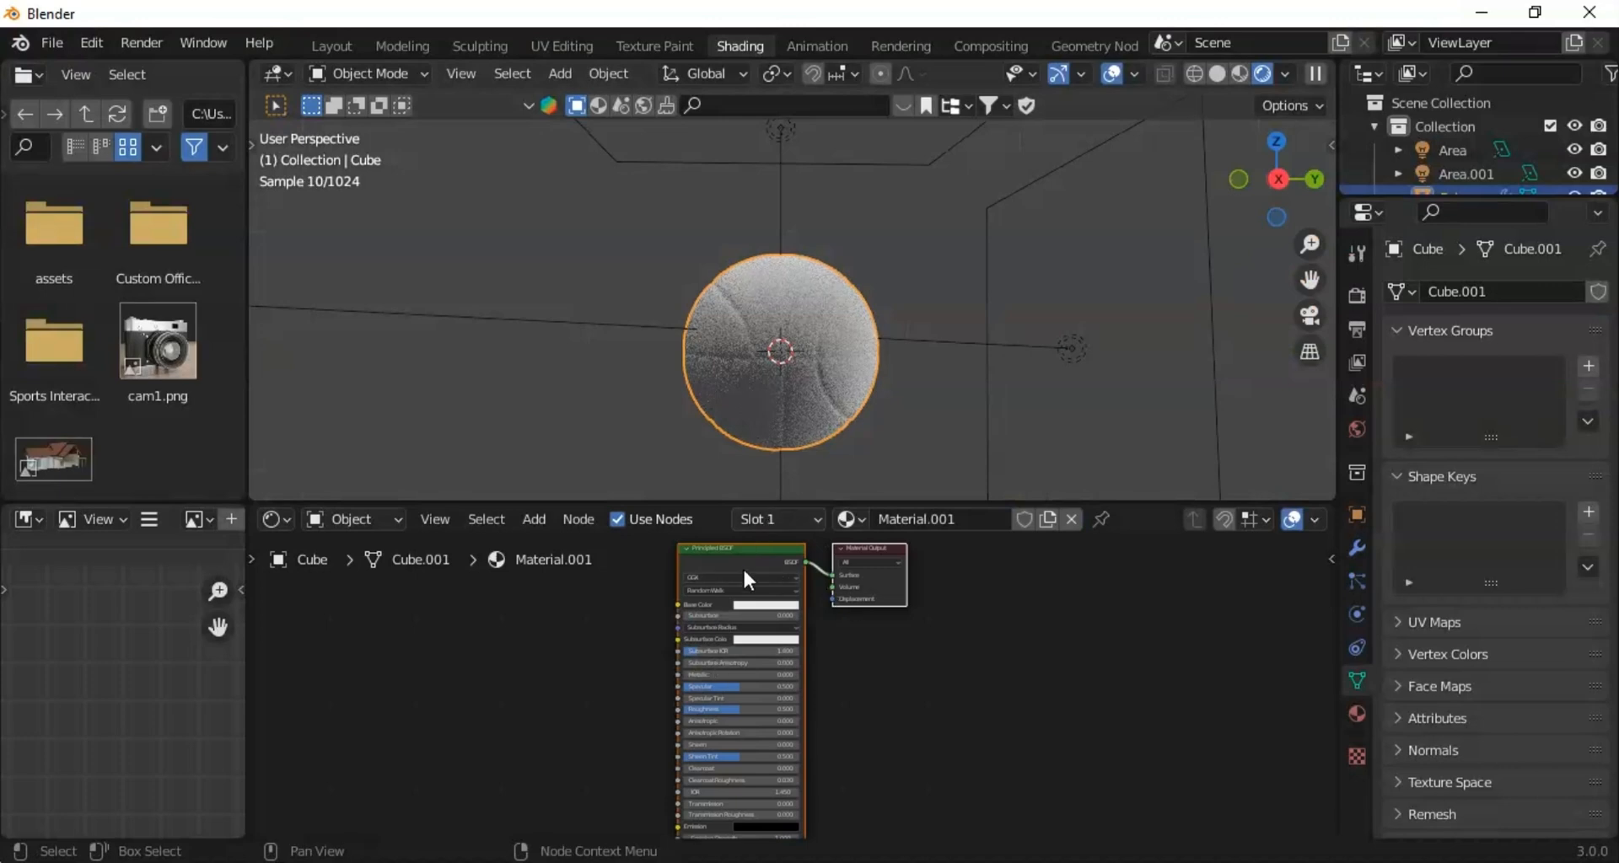
{"action": "left_click", "coordinate": [767, 605]}
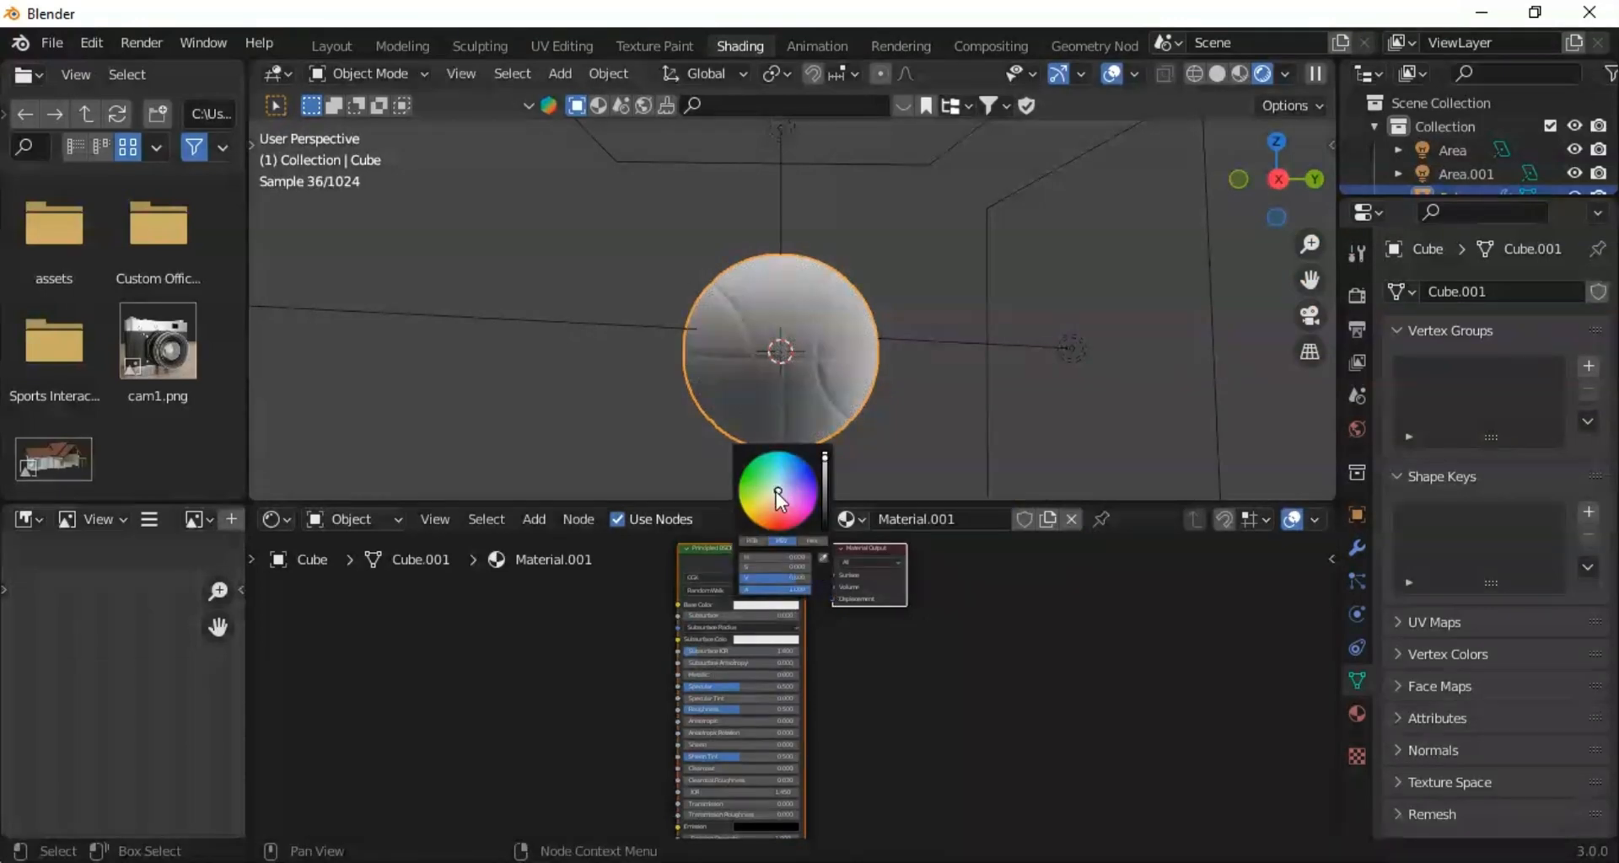
{"action": "left_click_drag", "start_coordinate": [776, 492], "coordinate": [764, 529]}
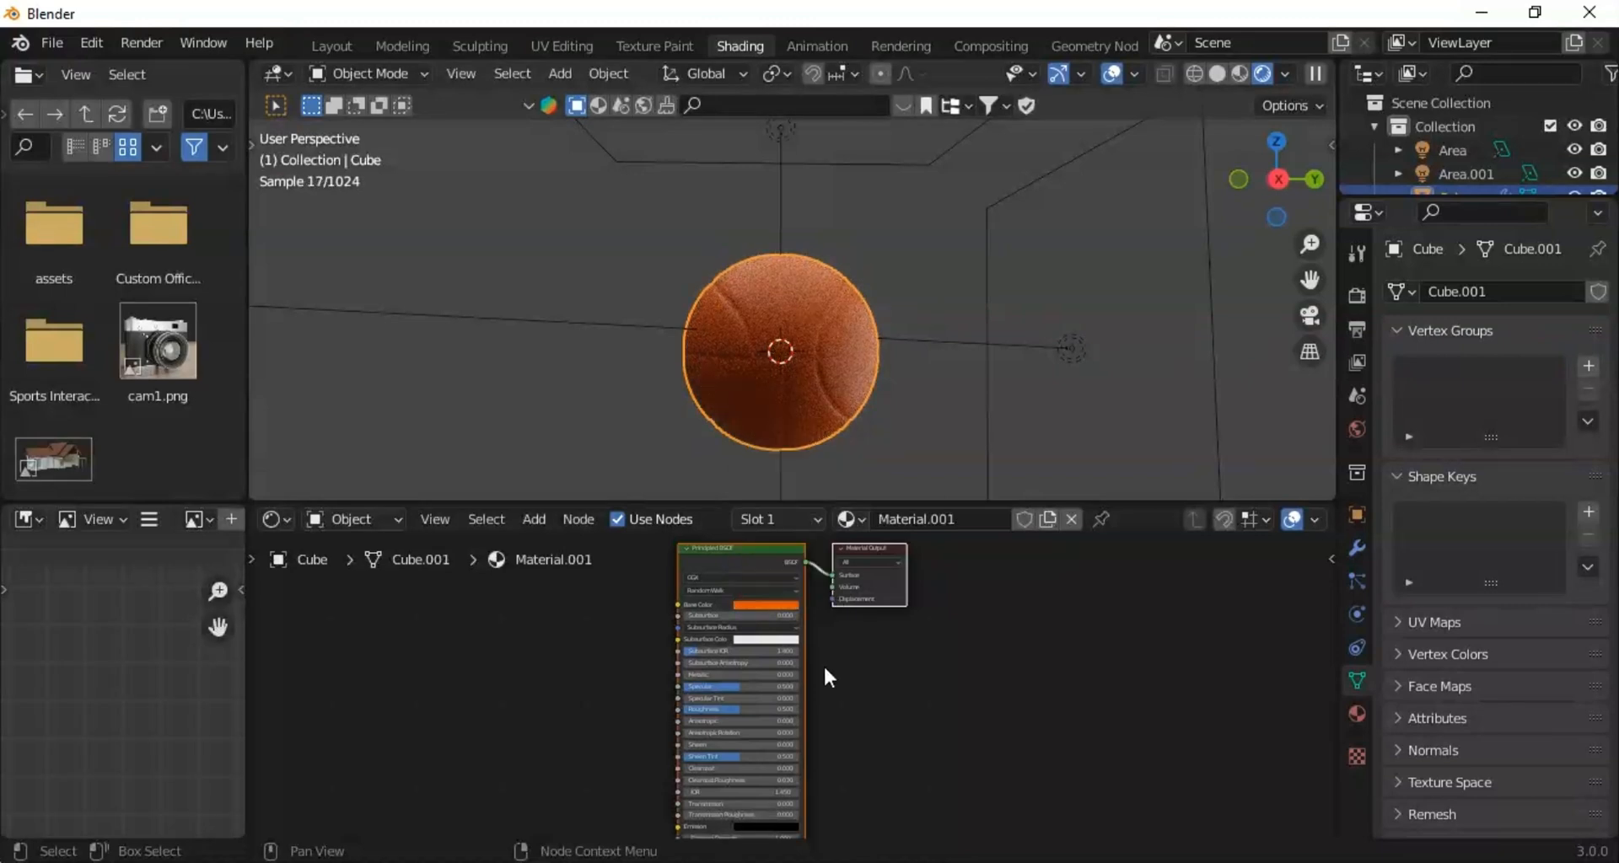
Step: Shift the ball material's Base Color slightly towards a yellower orange on the color wheel
{"action": "scroll", "coordinate": [823, 665], "scroll_direction": "up", "scroll_amount": 1}
{"action": "scroll", "coordinate": [823, 665], "scroll_direction": "up", "scroll_amount": 4}
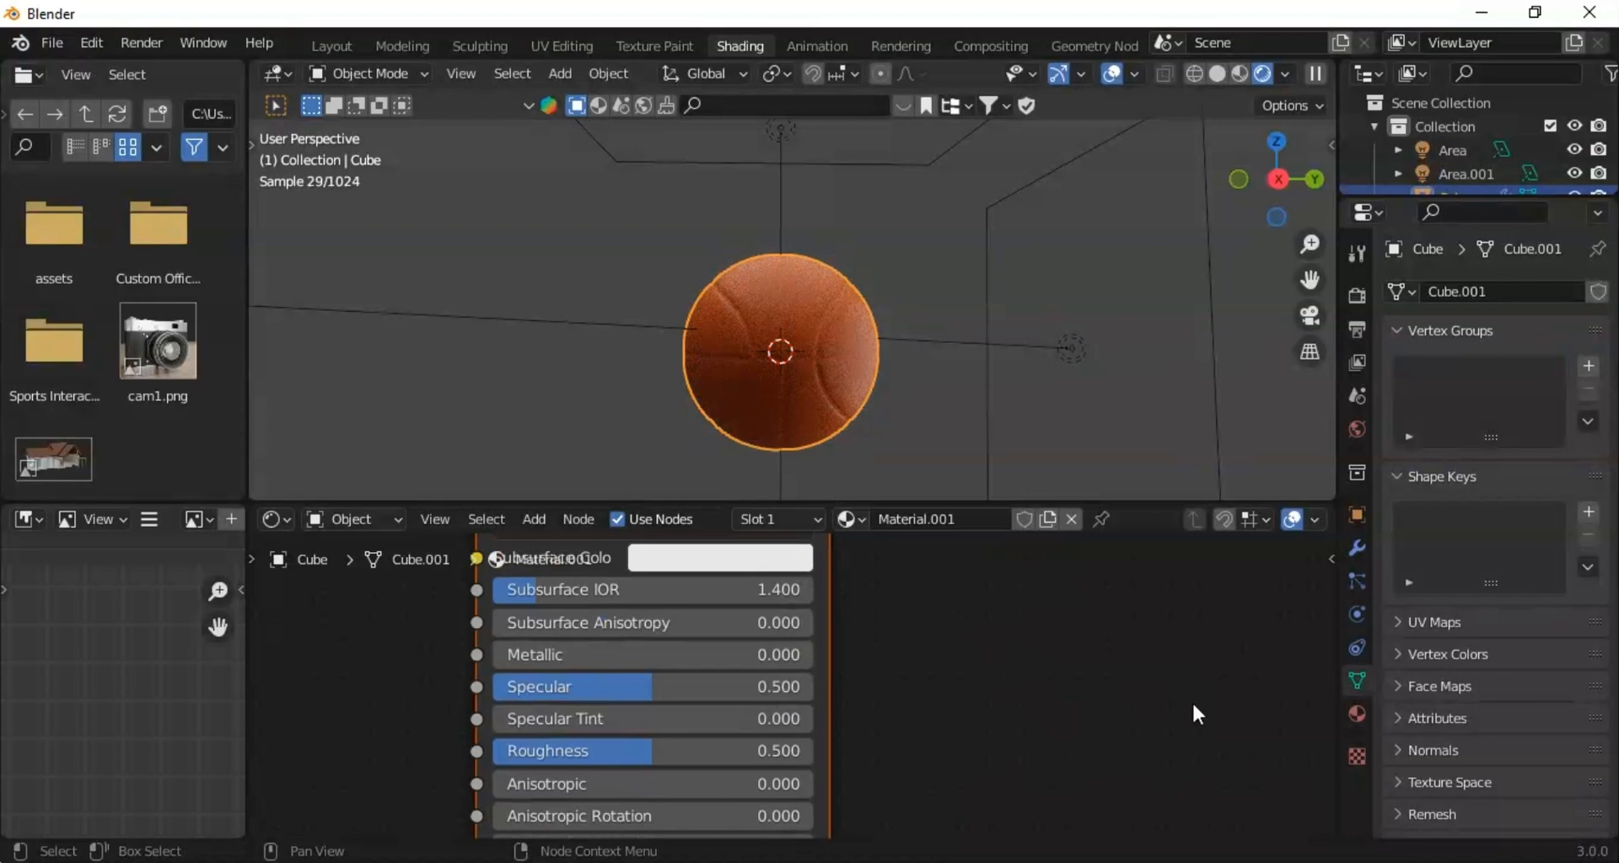
{"action": "middle_click_drag", "start_coordinate": [1000, 693], "coordinate": [1108, 830]}
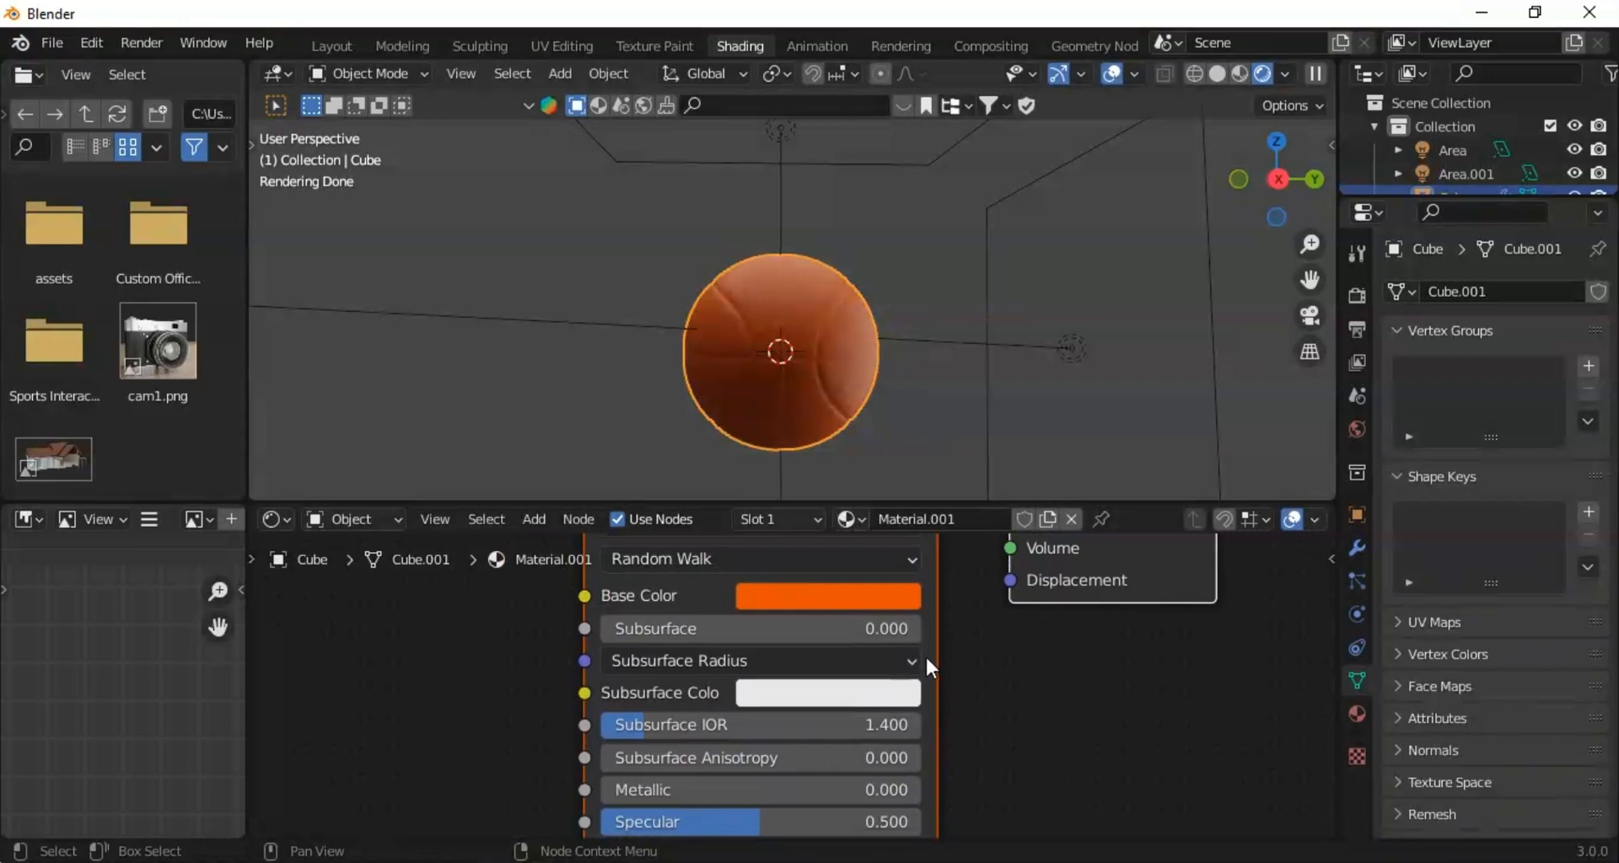
{"action": "left_click", "coordinate": [848, 593]}
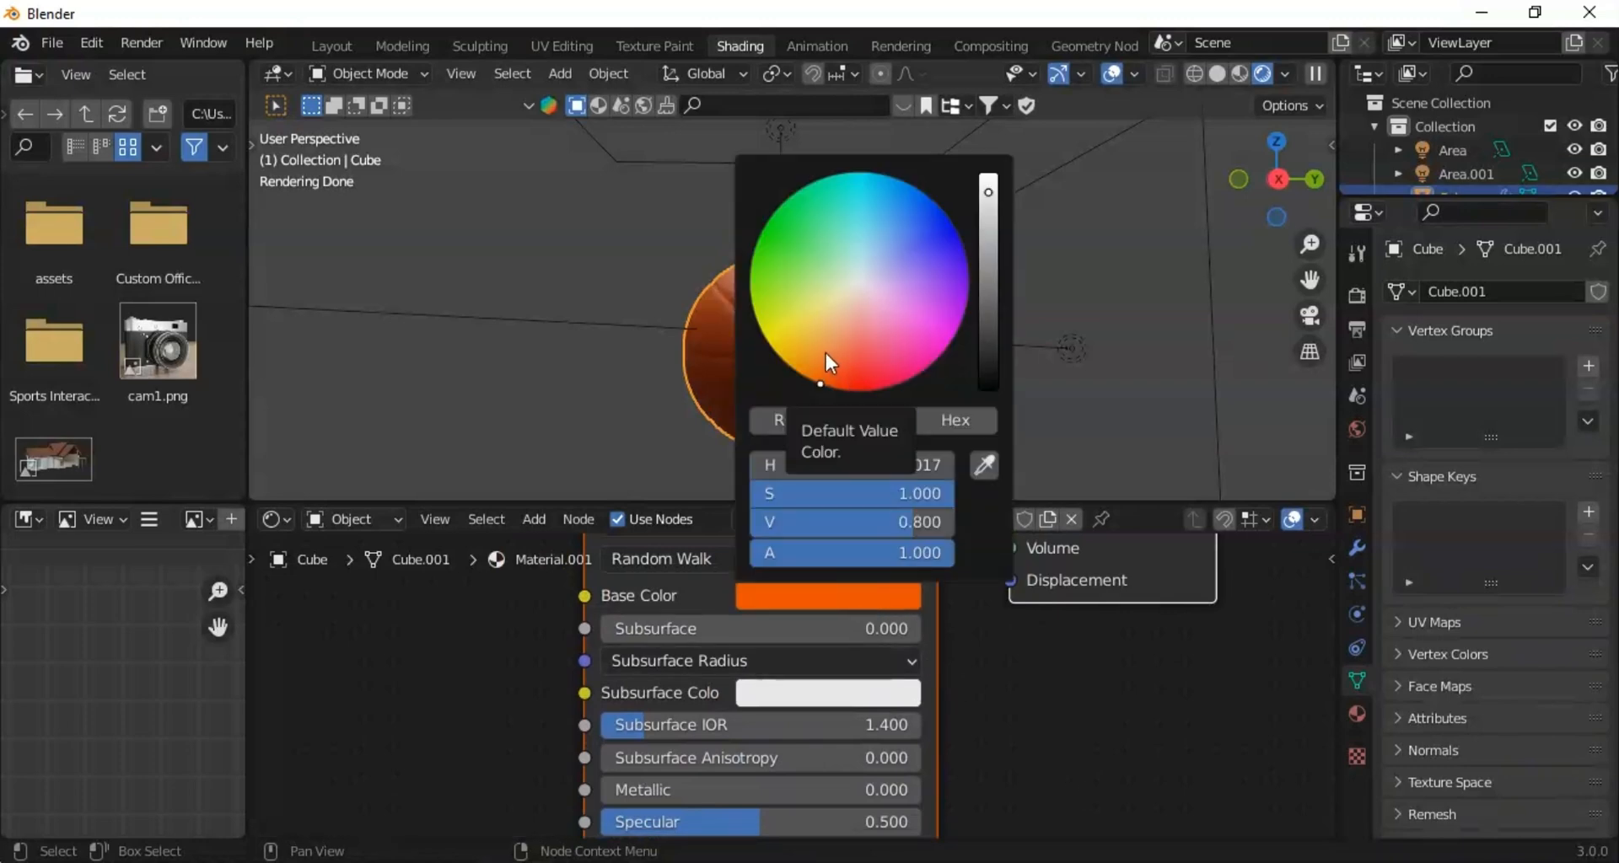
{"action": "left_click_drag", "start_coordinate": [826, 354], "coordinate": [799, 375]}
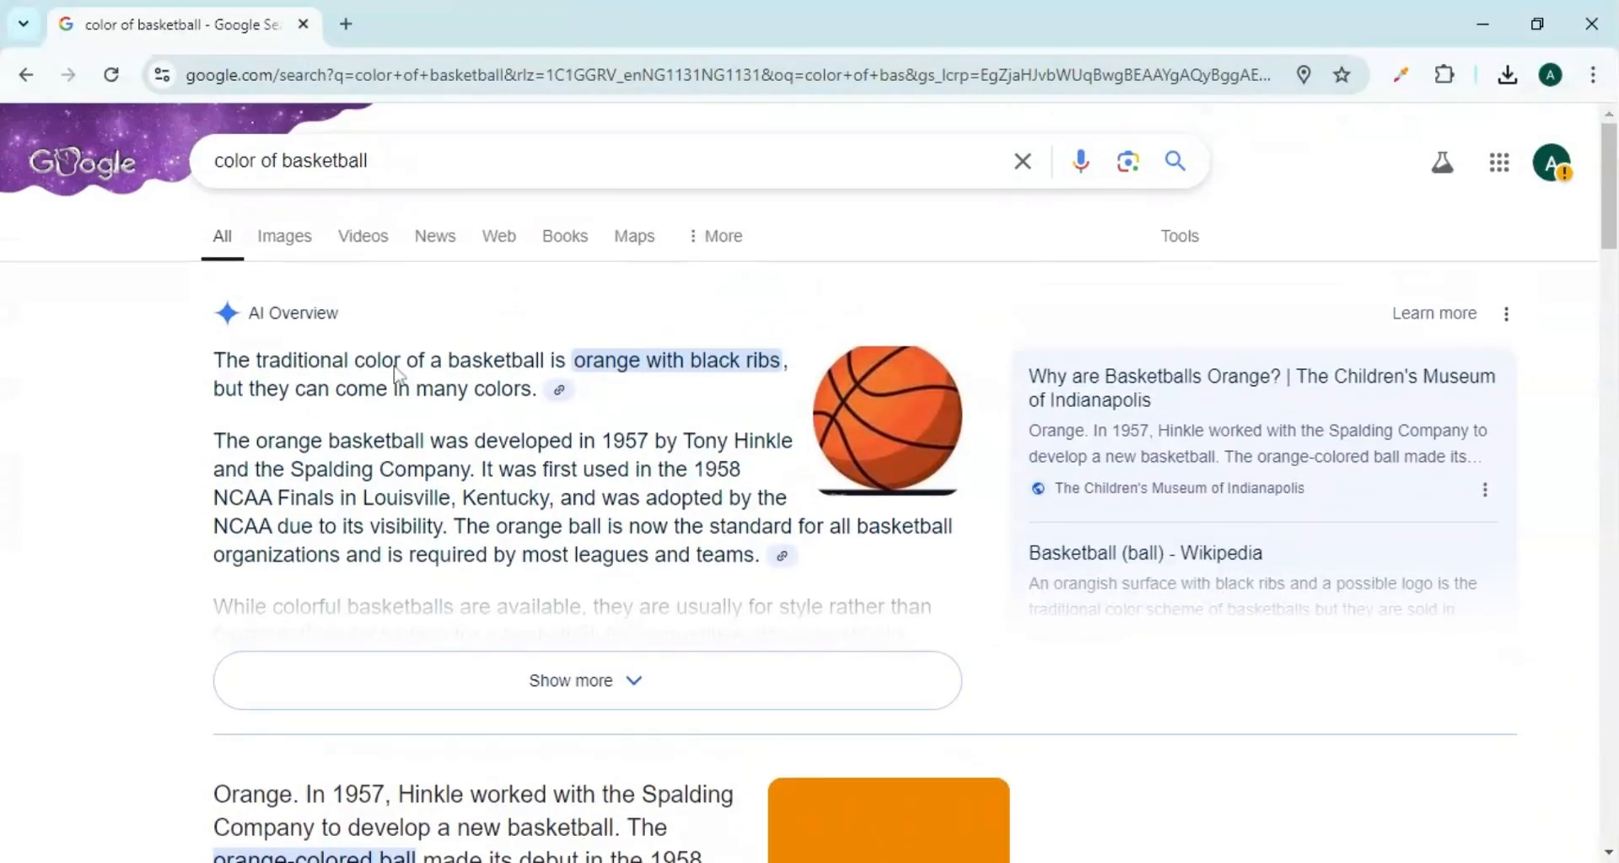
Step: In the browser, examine the "color of basketball" search results and the exact-color question for a reference orange
{"action": "scroll", "coordinate": [398, 375], "scroll_direction": "down", "scroll_amount": 4}
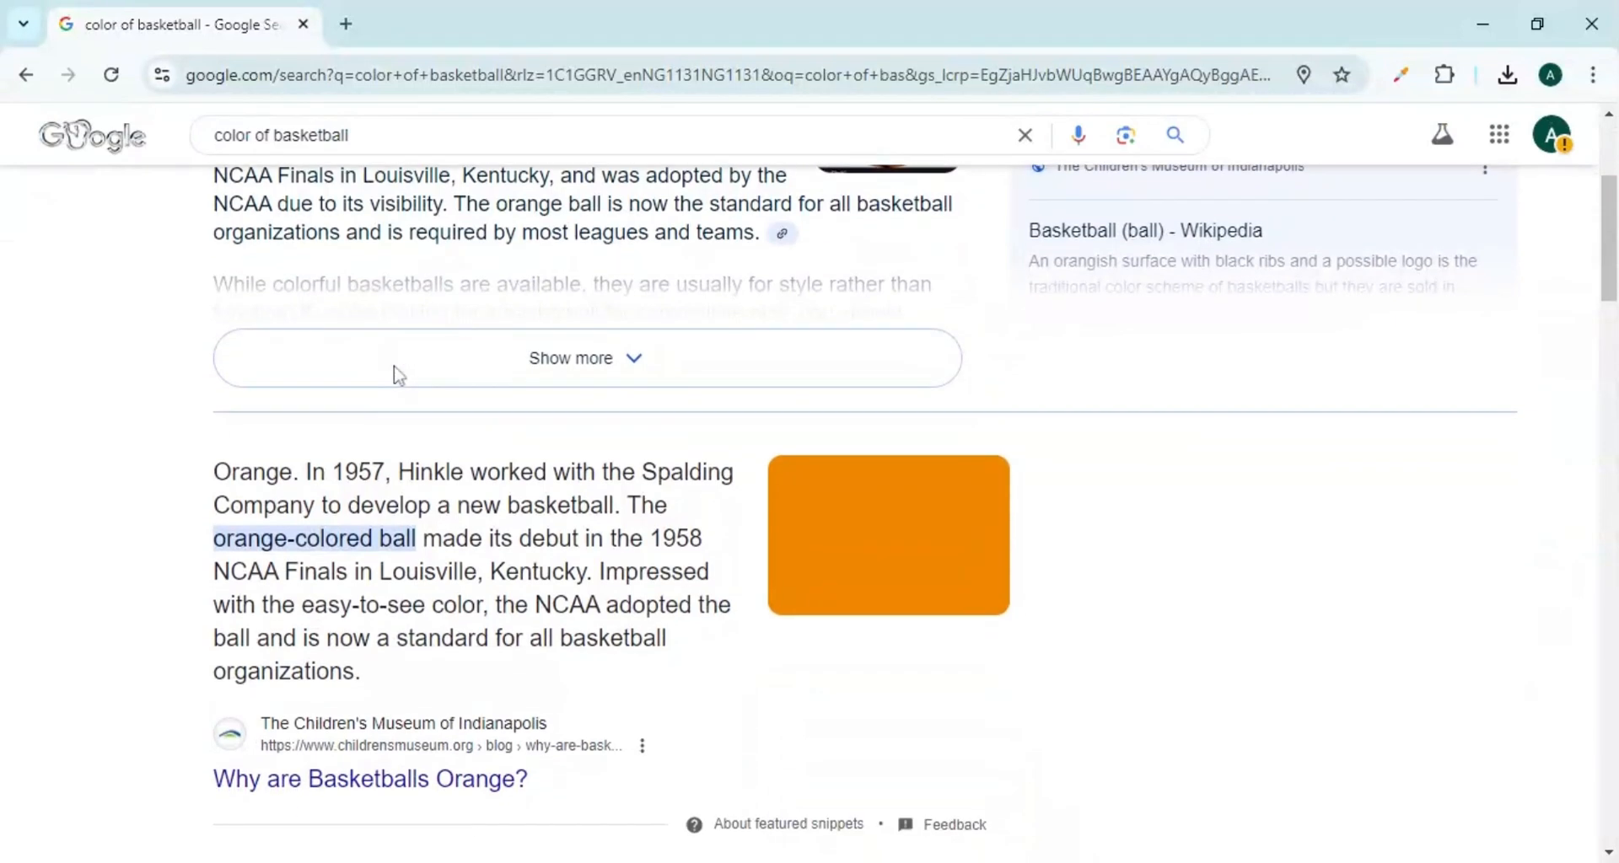
{"action": "scroll", "coordinate": [397, 377], "scroll_direction": "down", "scroll_amount": 7}
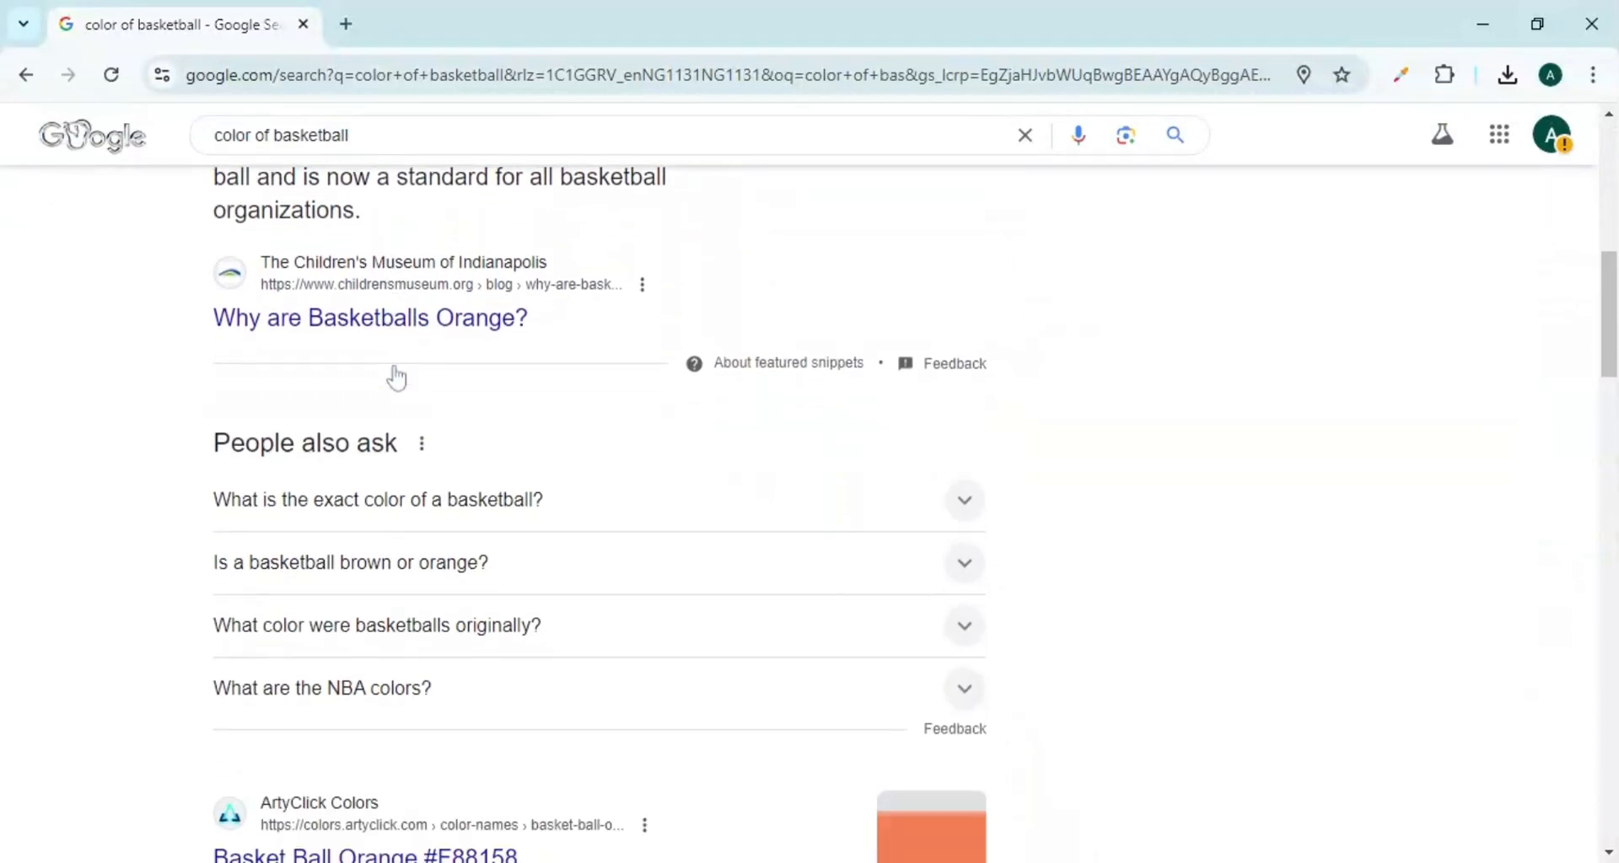
{"action": "scroll", "coordinate": [397, 378], "scroll_direction": "down", "scroll_amount": 3}
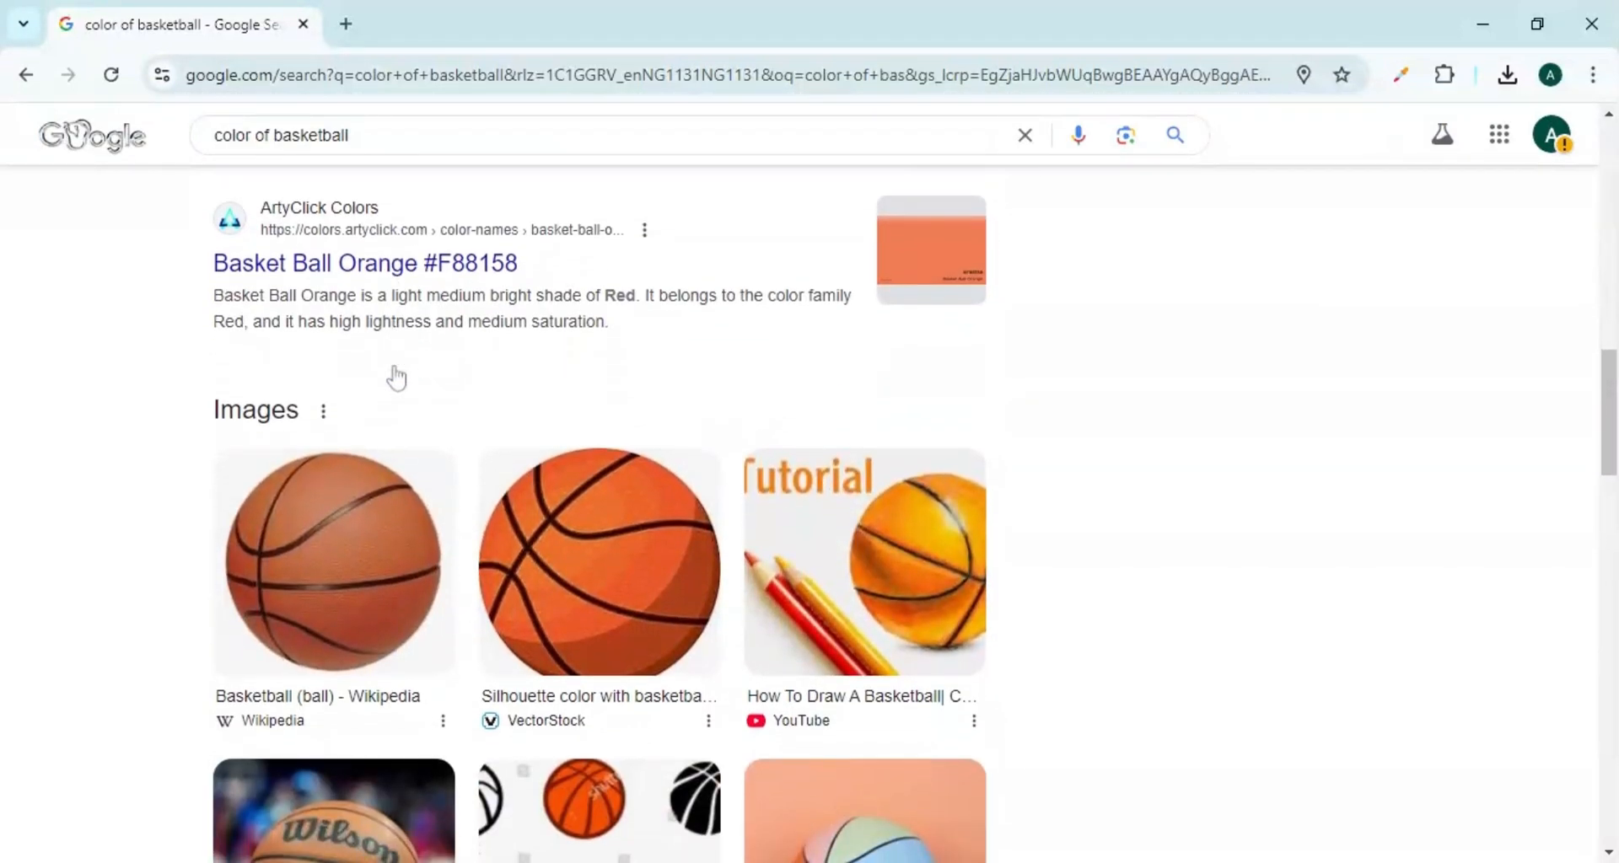
{"action": "scroll", "coordinate": [398, 376], "scroll_direction": "up", "scroll_amount": 5}
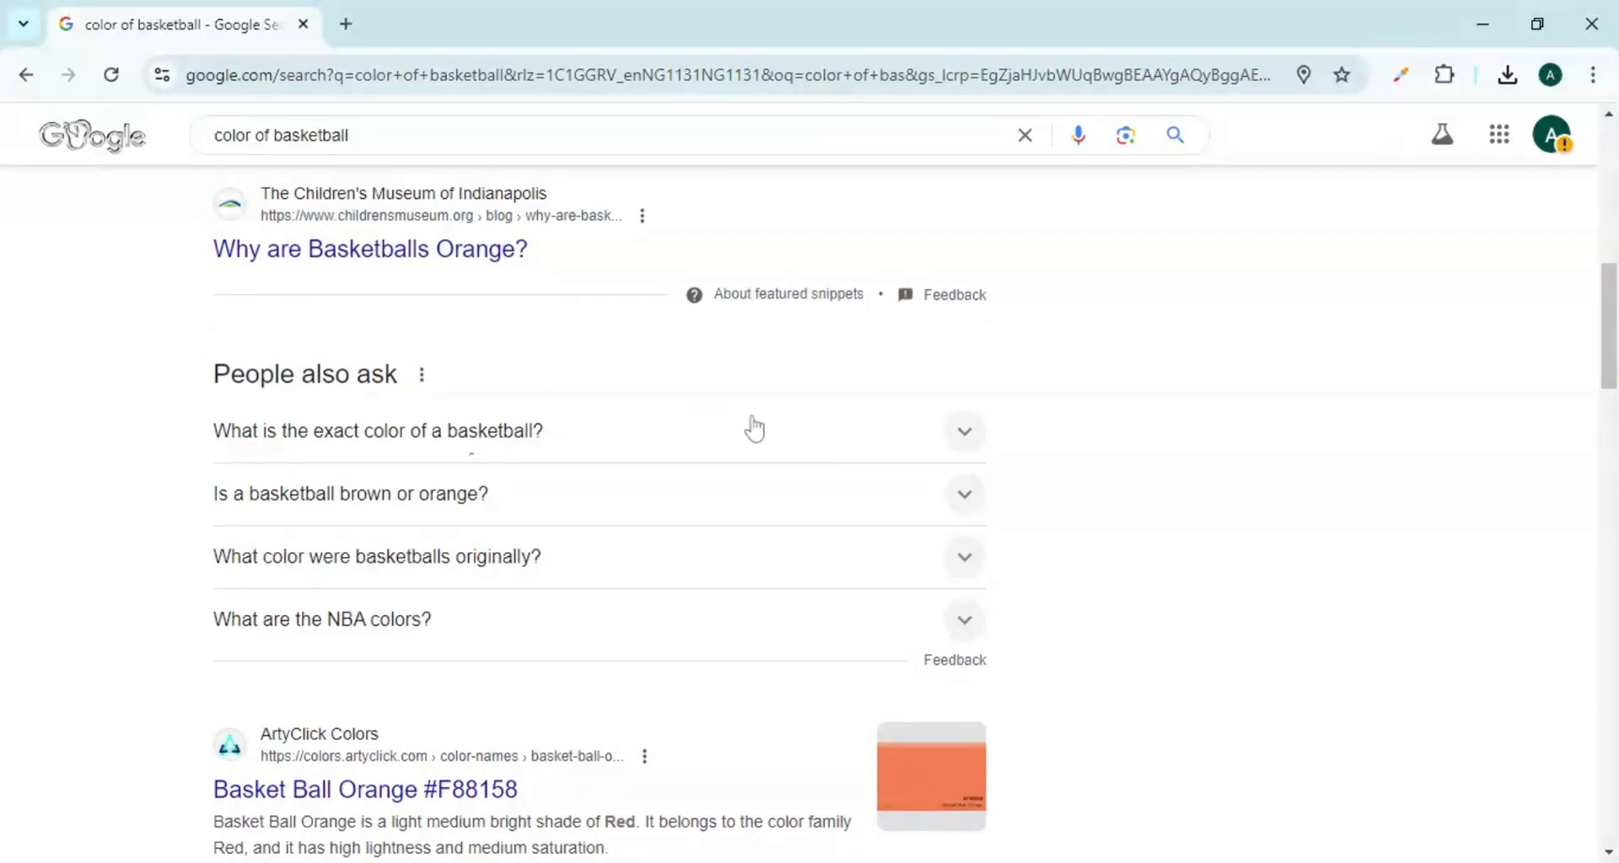
{"action": "left_click", "coordinate": [964, 445]}
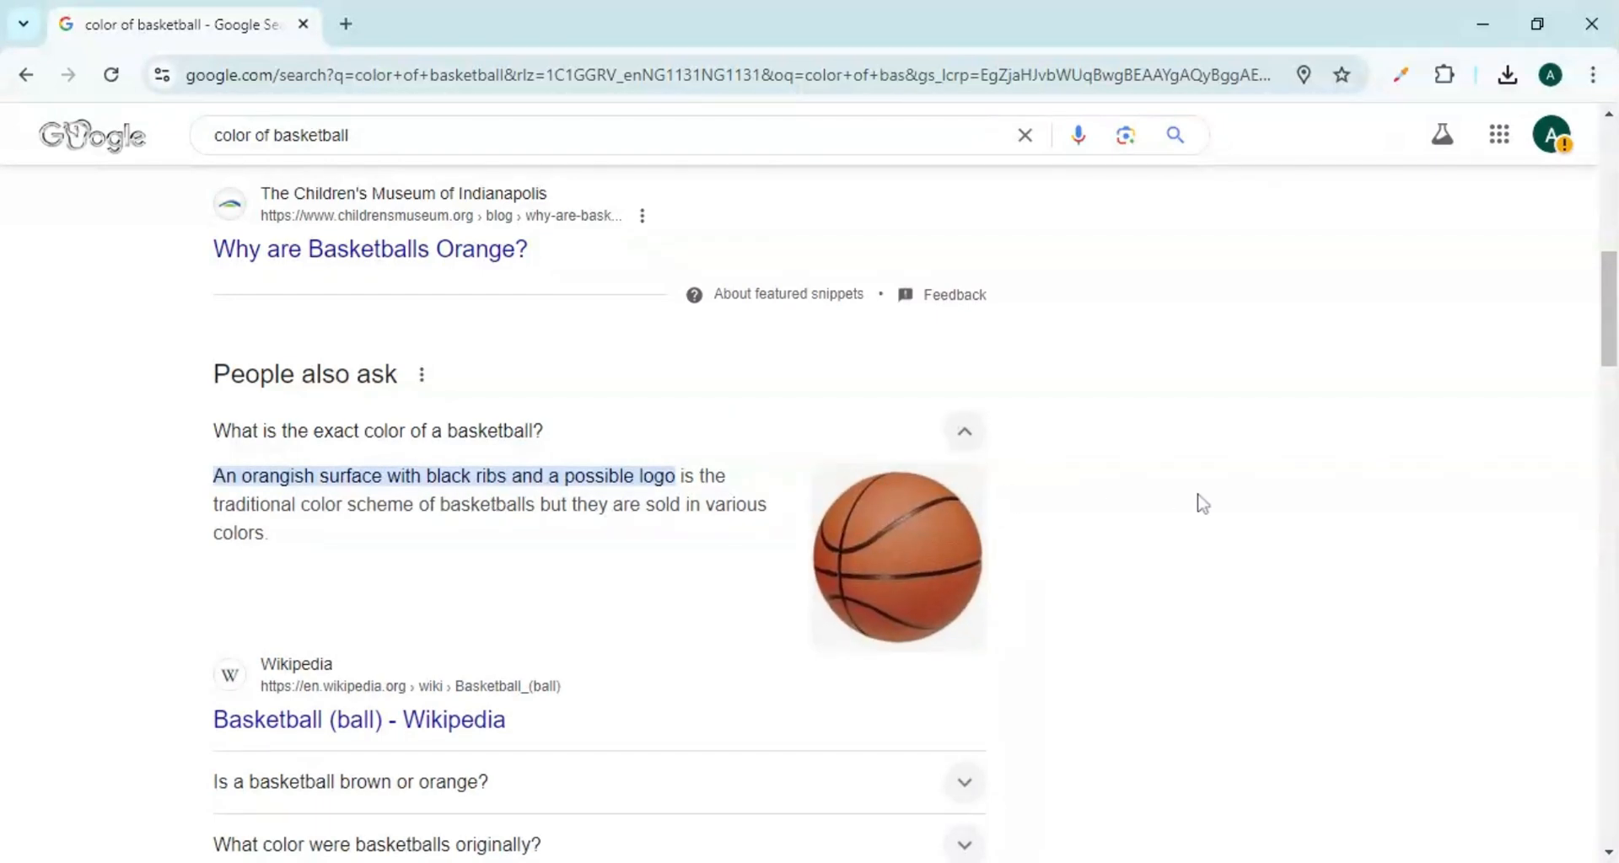
{"action": "scroll", "coordinate": [916, 429], "scroll_direction": "up", "scroll_amount": 5}
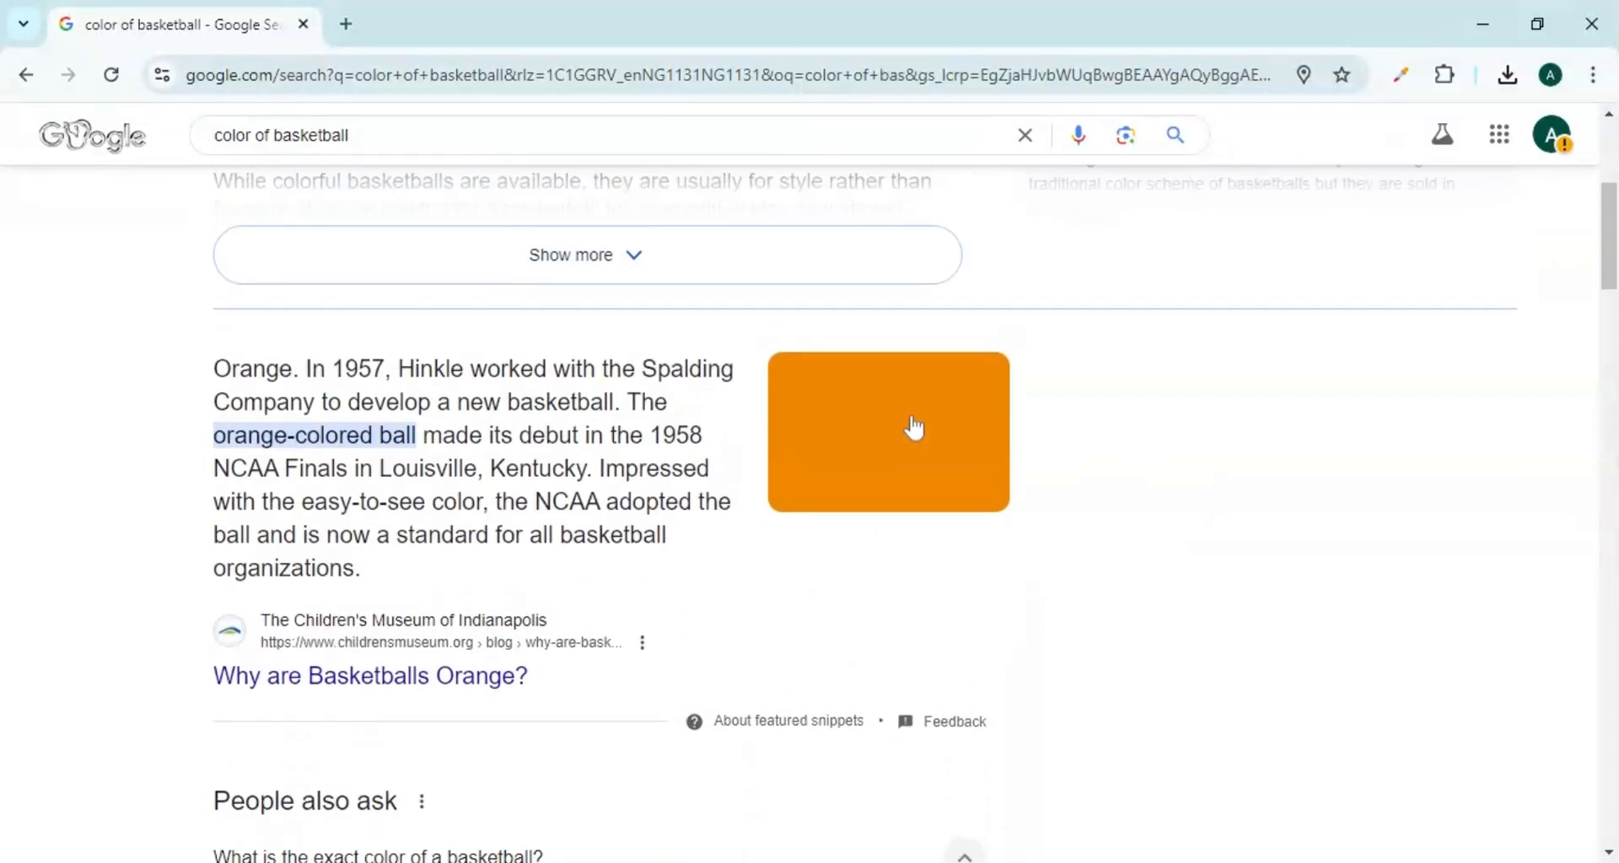
{"action": "scroll", "coordinate": [911, 426], "scroll_direction": "down", "scroll_amount": 3}
{"action": "scroll", "coordinate": [649, 444], "scroll_direction": "up", "scroll_amount": 5}
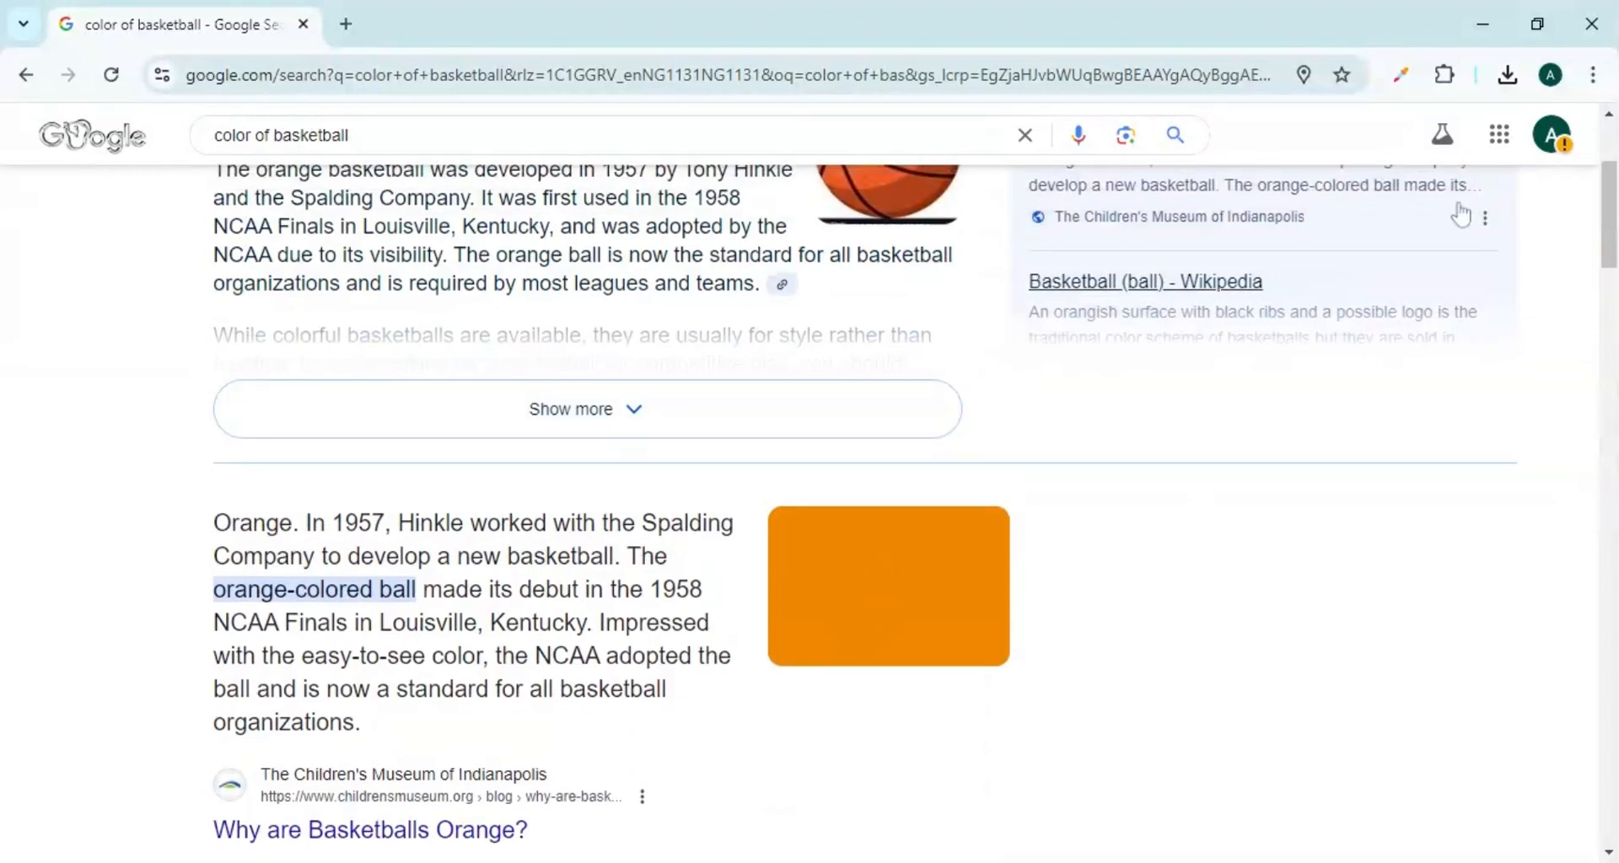
Step: Sample the orange swatch in the search results with the color picker extension and copy its hex code #ef8800
{"action": "left_click", "coordinate": [1401, 78]}
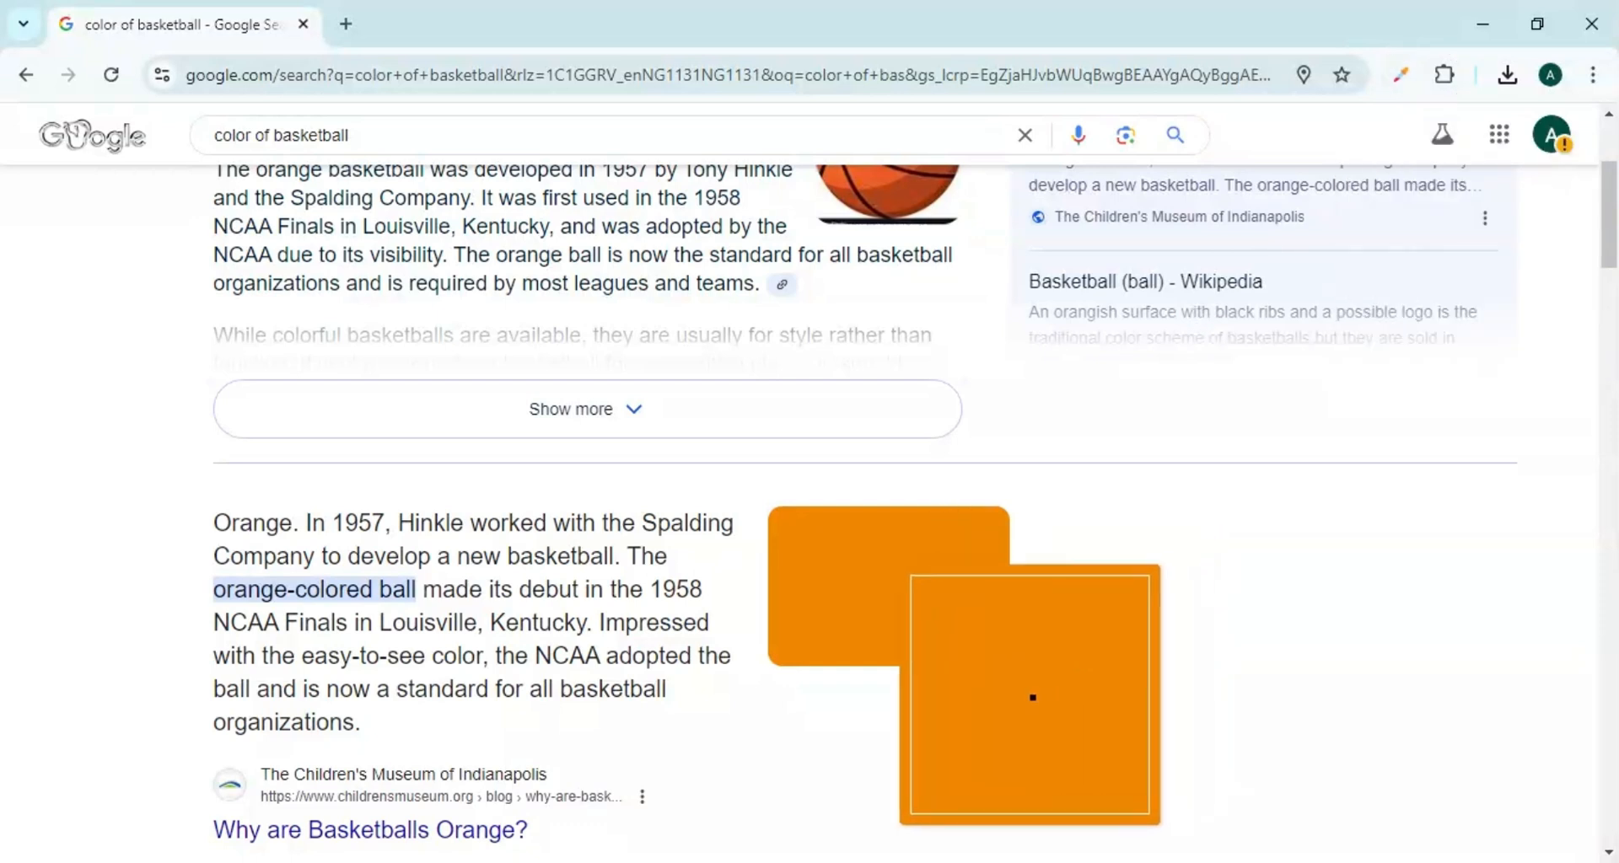
{"action": "left_click", "coordinate": [1033, 698]}
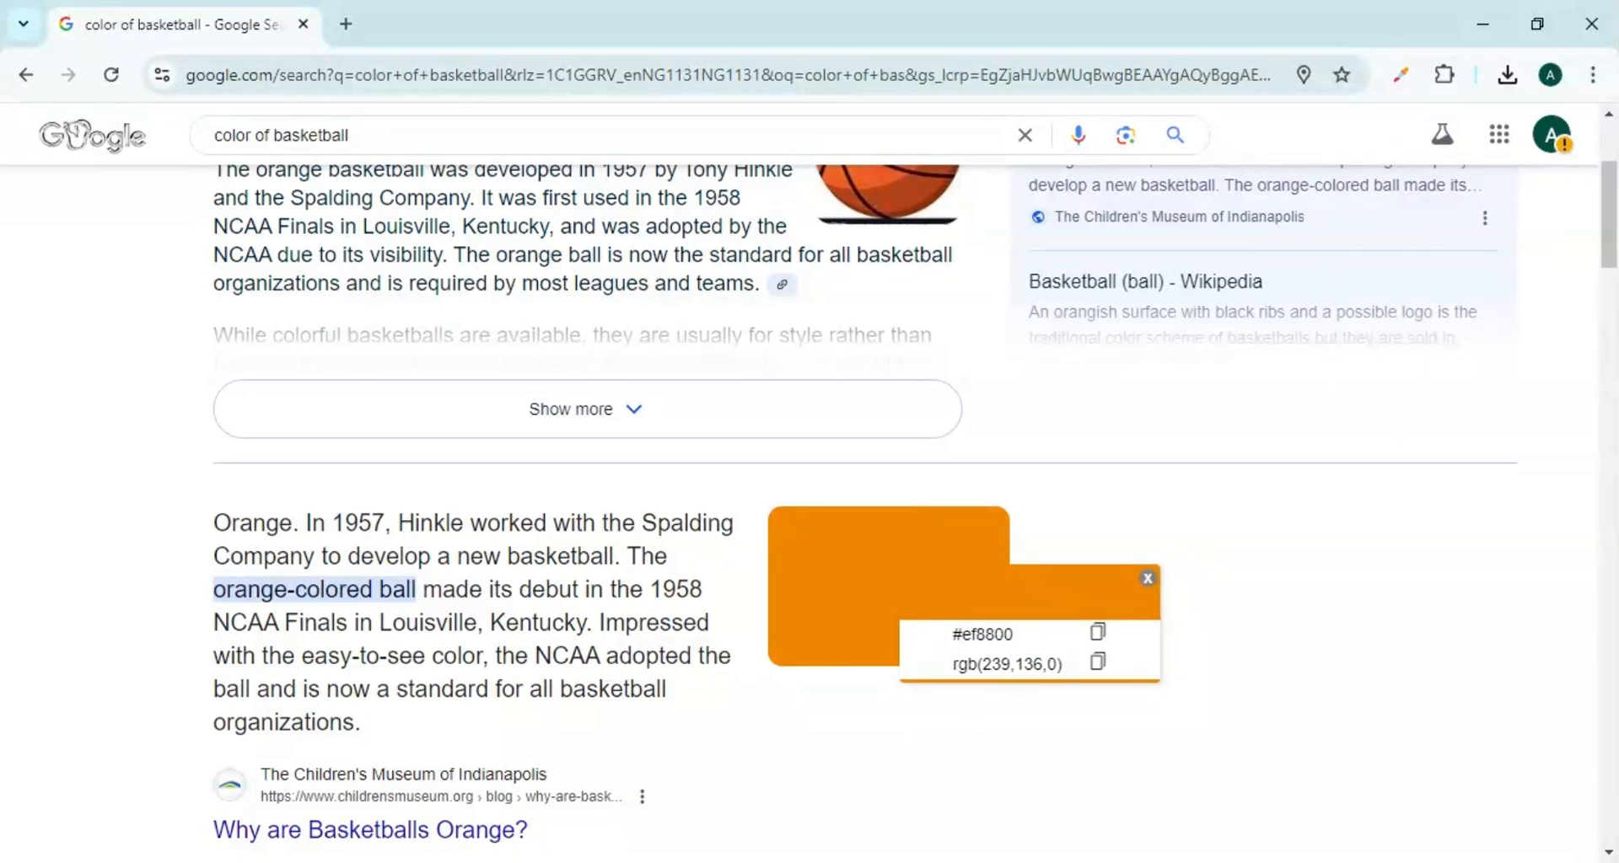
{"action": "left_click", "coordinate": [1098, 634]}
{"action": "left_click", "coordinate": [1099, 637]}
{"action": "left_click", "coordinate": [1147, 579]}
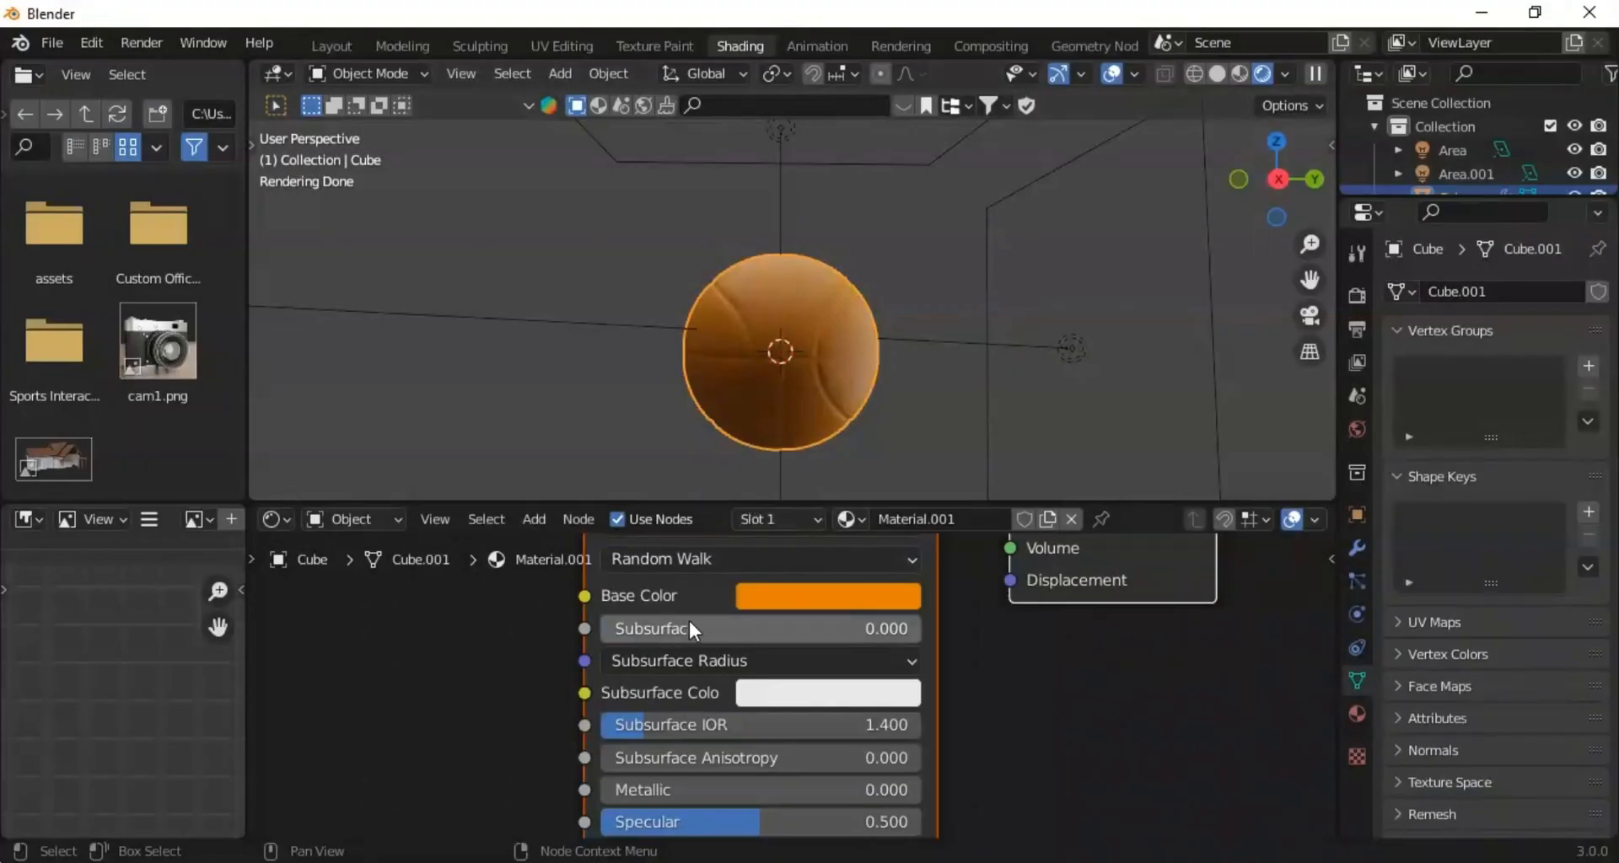
Step: Back in Blender, set the ball material's Base Color to the copied hex value #ef8800
{"action": "left_click", "coordinate": [752, 594]}
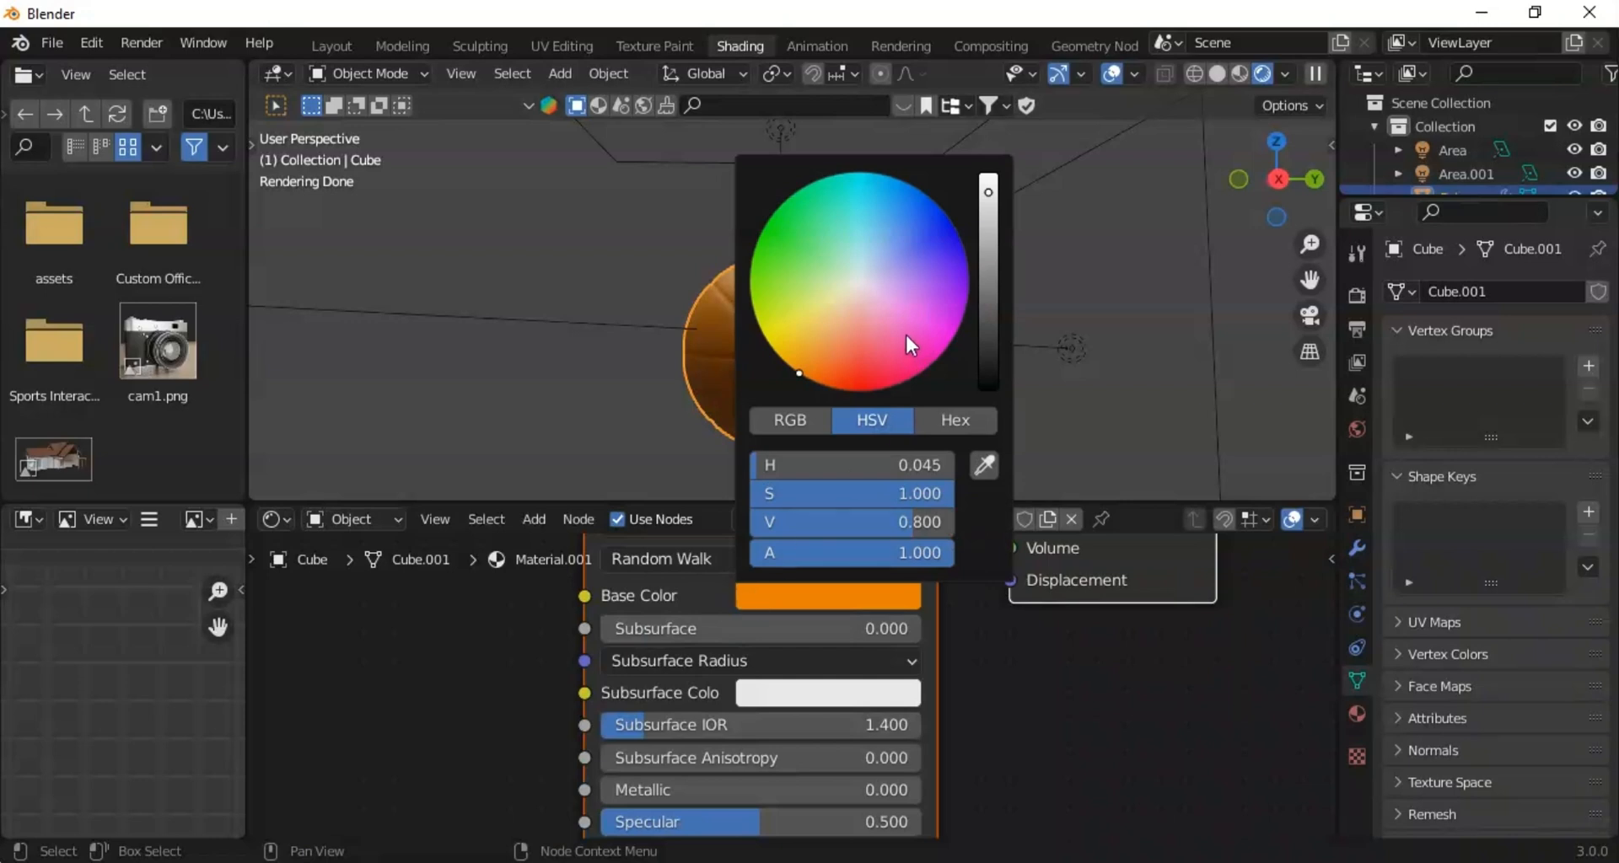
{"action": "left_click", "coordinate": [955, 423]}
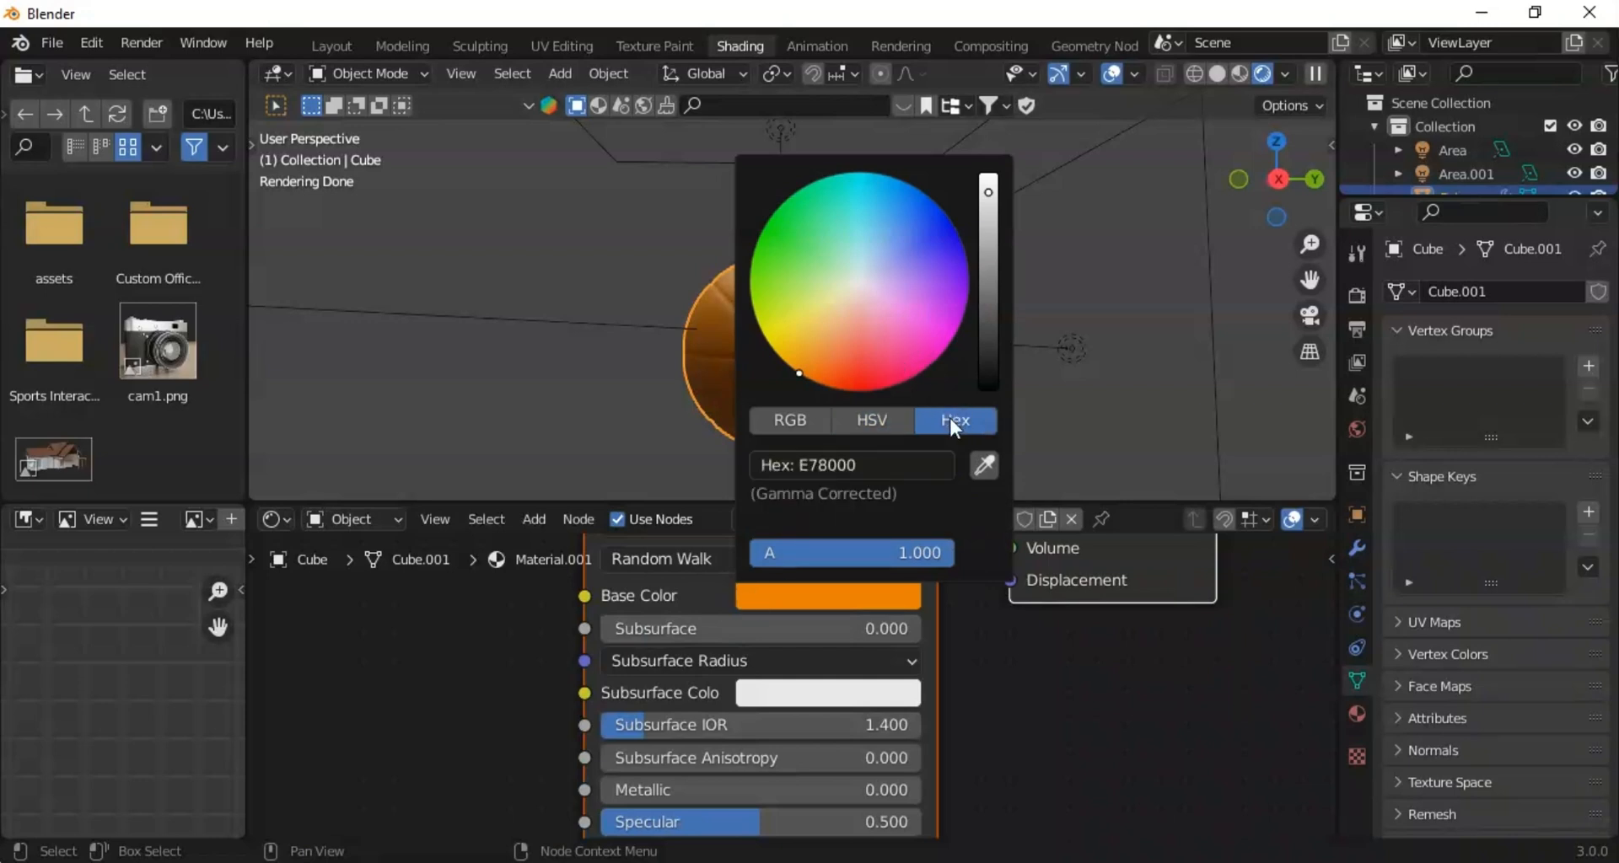
{"action": "left_click", "coordinate": [881, 469]}
{"action": "key", "text": "ctrl+v"}
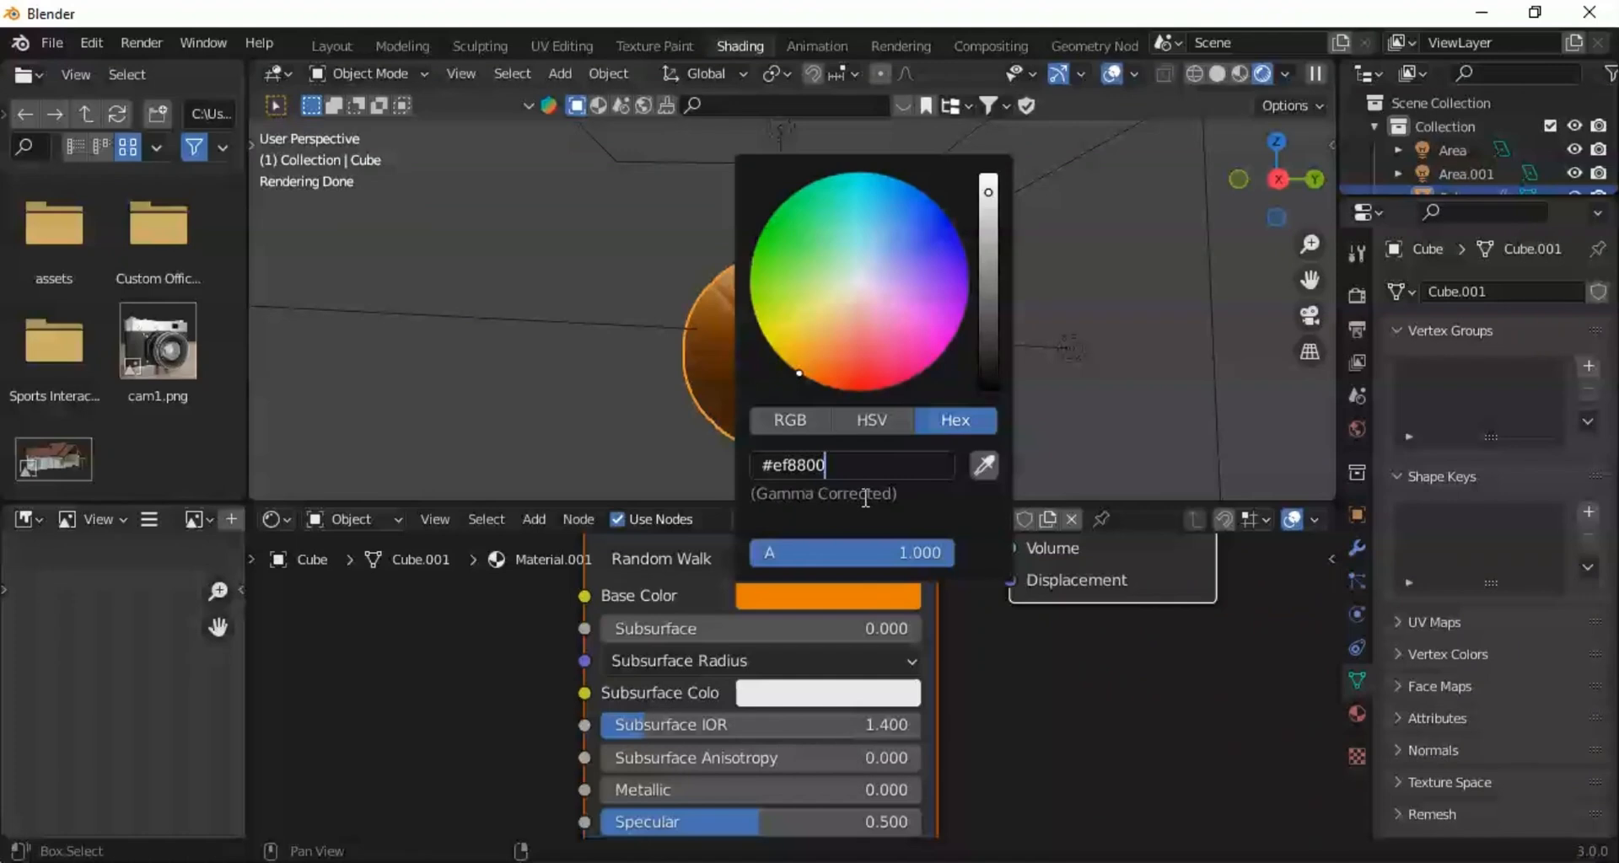
{"action": "key", "text": "Return"}
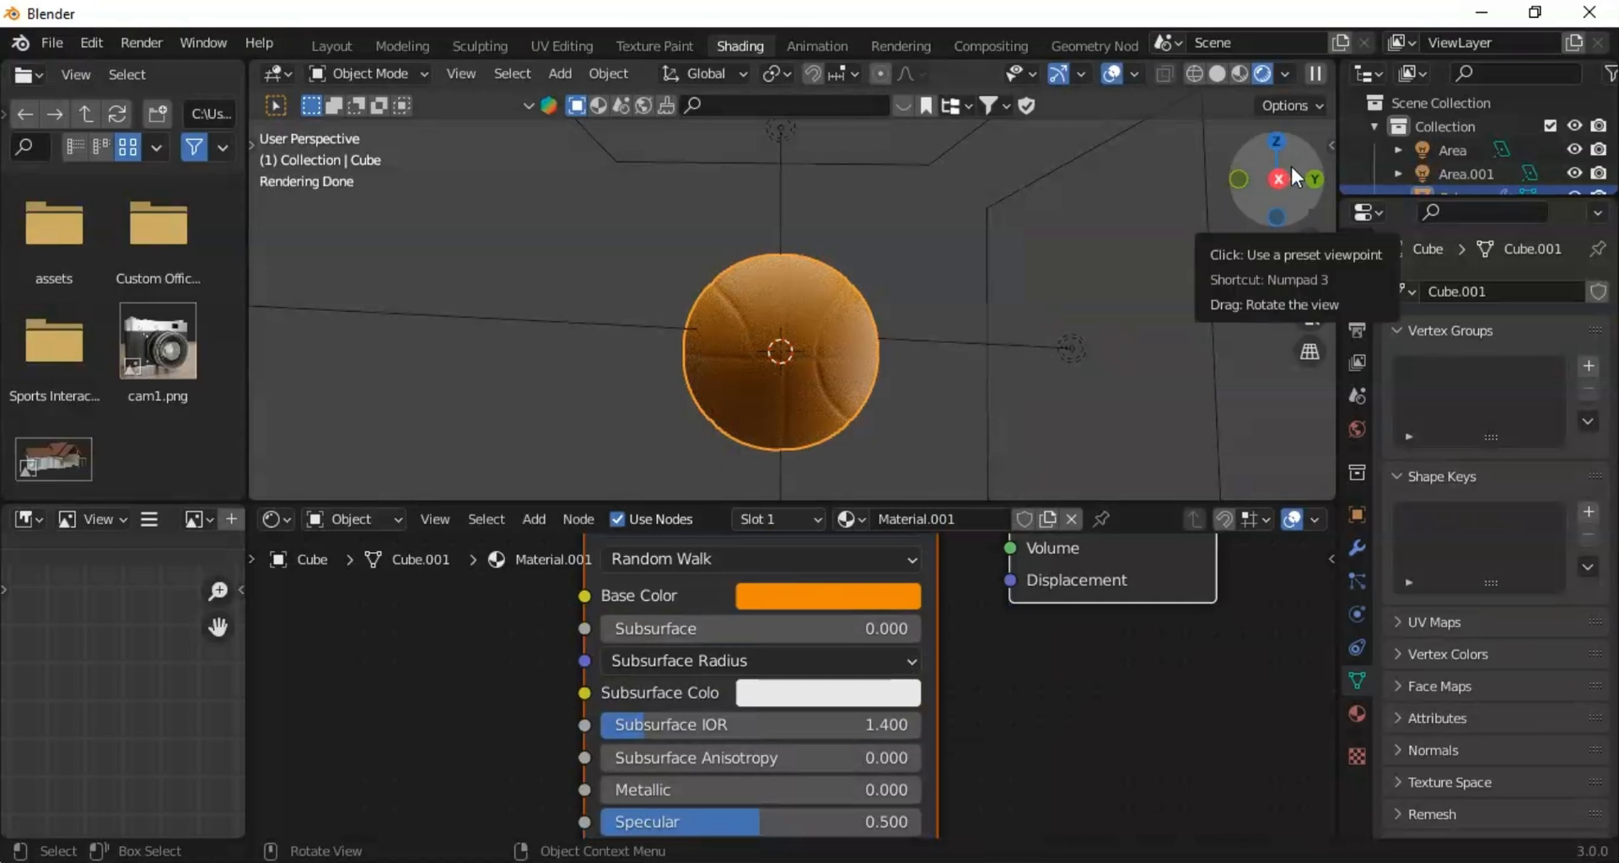
Step: Add a second material slot with a new material to the ball and set its Base Color to black
{"action": "mouse_move", "coordinate": [1290, 163]}
{"action": "left_mouse_down"}
{"action": "mouse_move", "coordinate": [1374, 167]}
{"action": "mouse_move", "coordinate": [1284, 166]}
{"action": "left_mouse_up"}
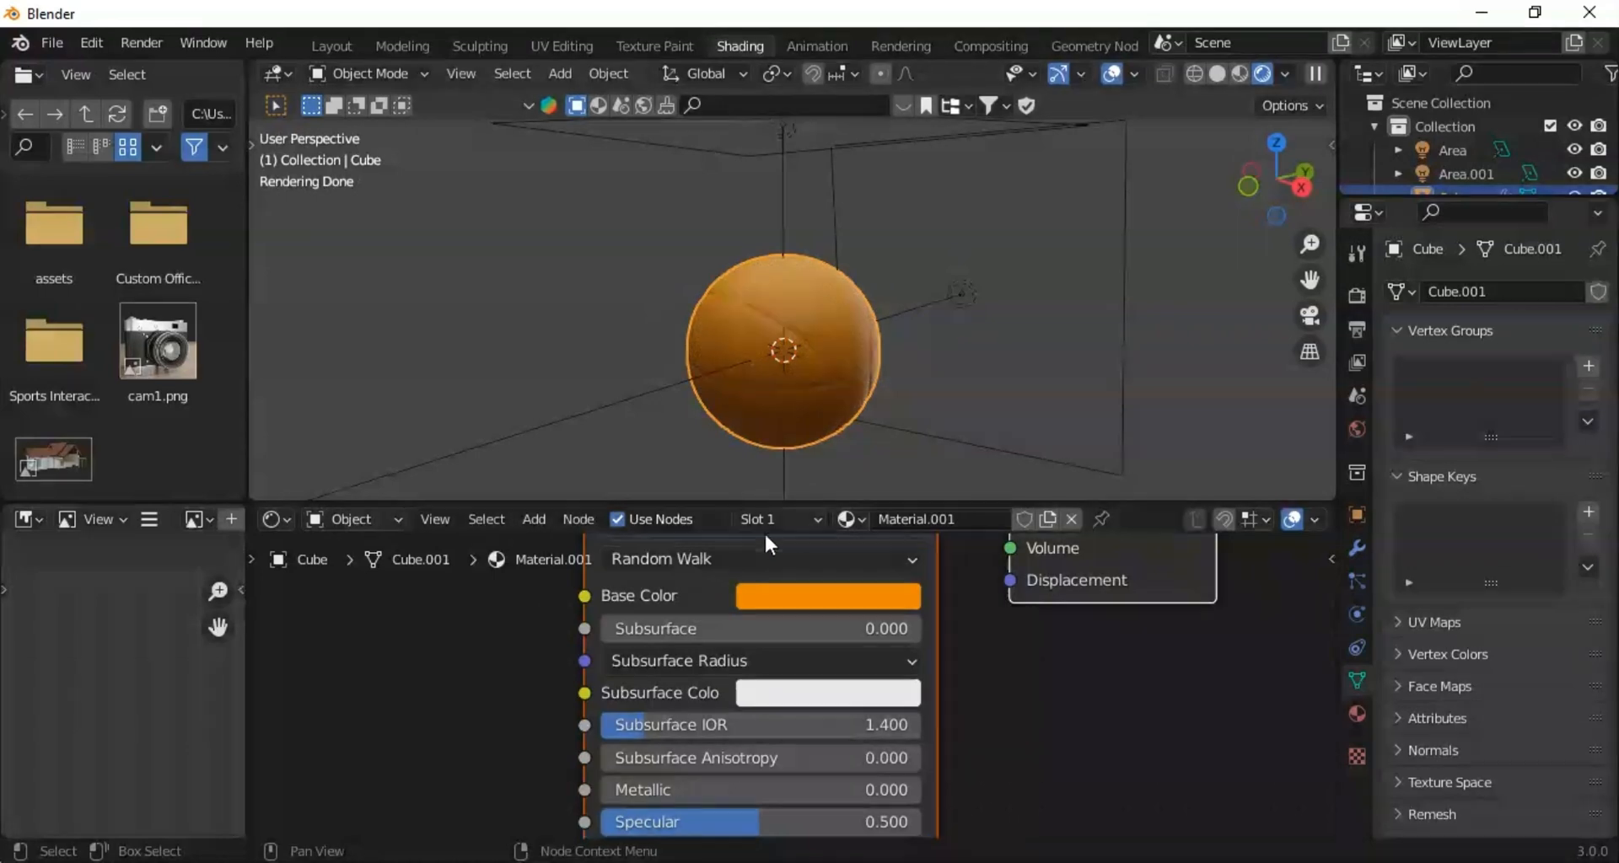
{"action": "left_click", "coordinate": [803, 523]}
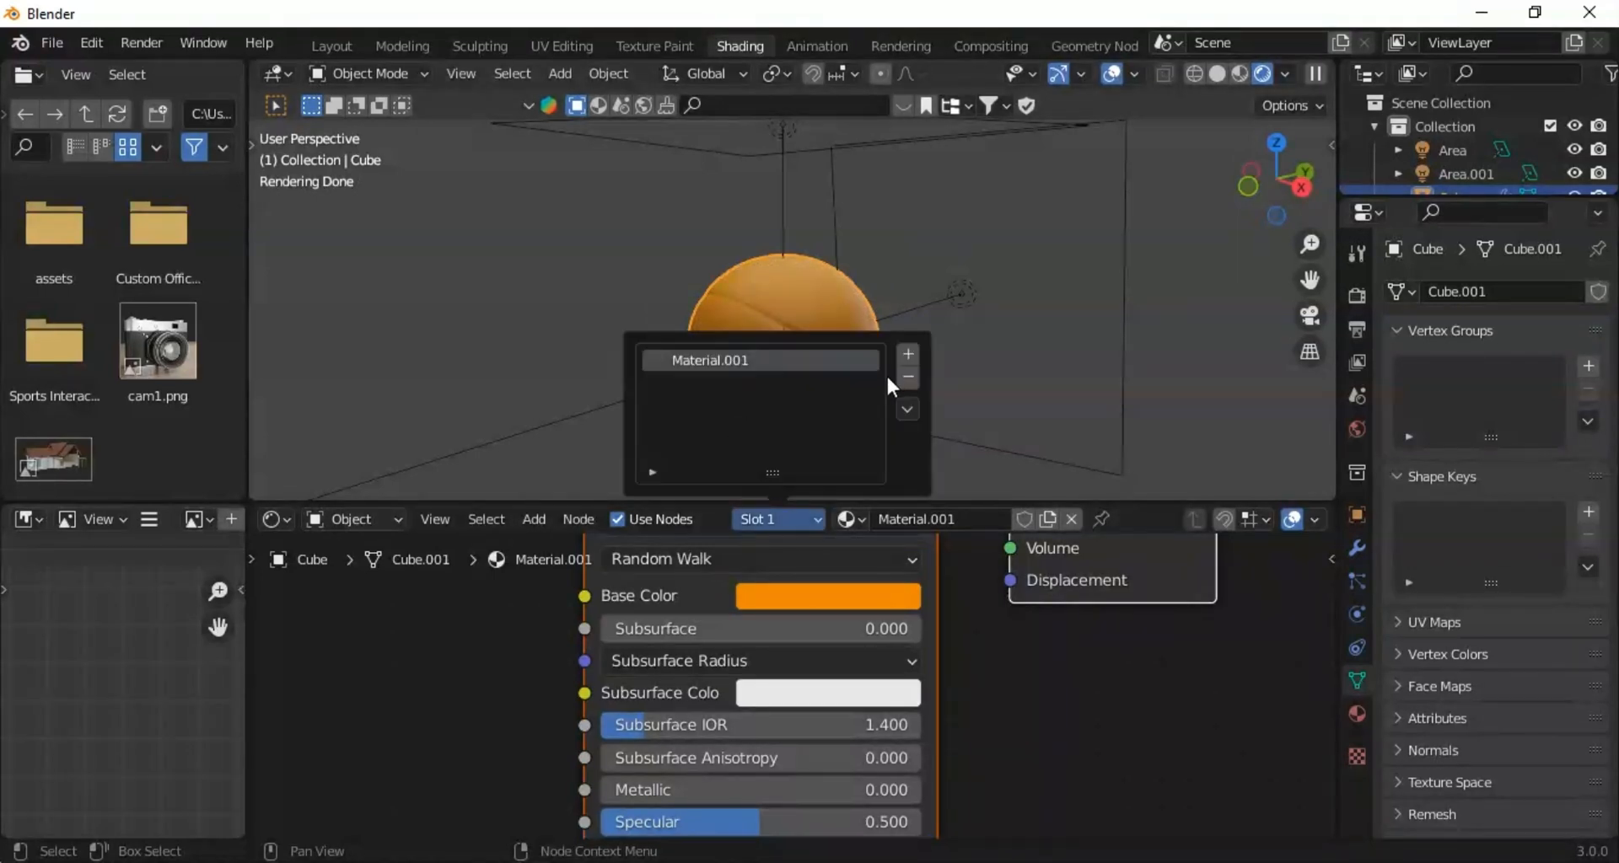
{"action": "left_click", "coordinate": [907, 354]}
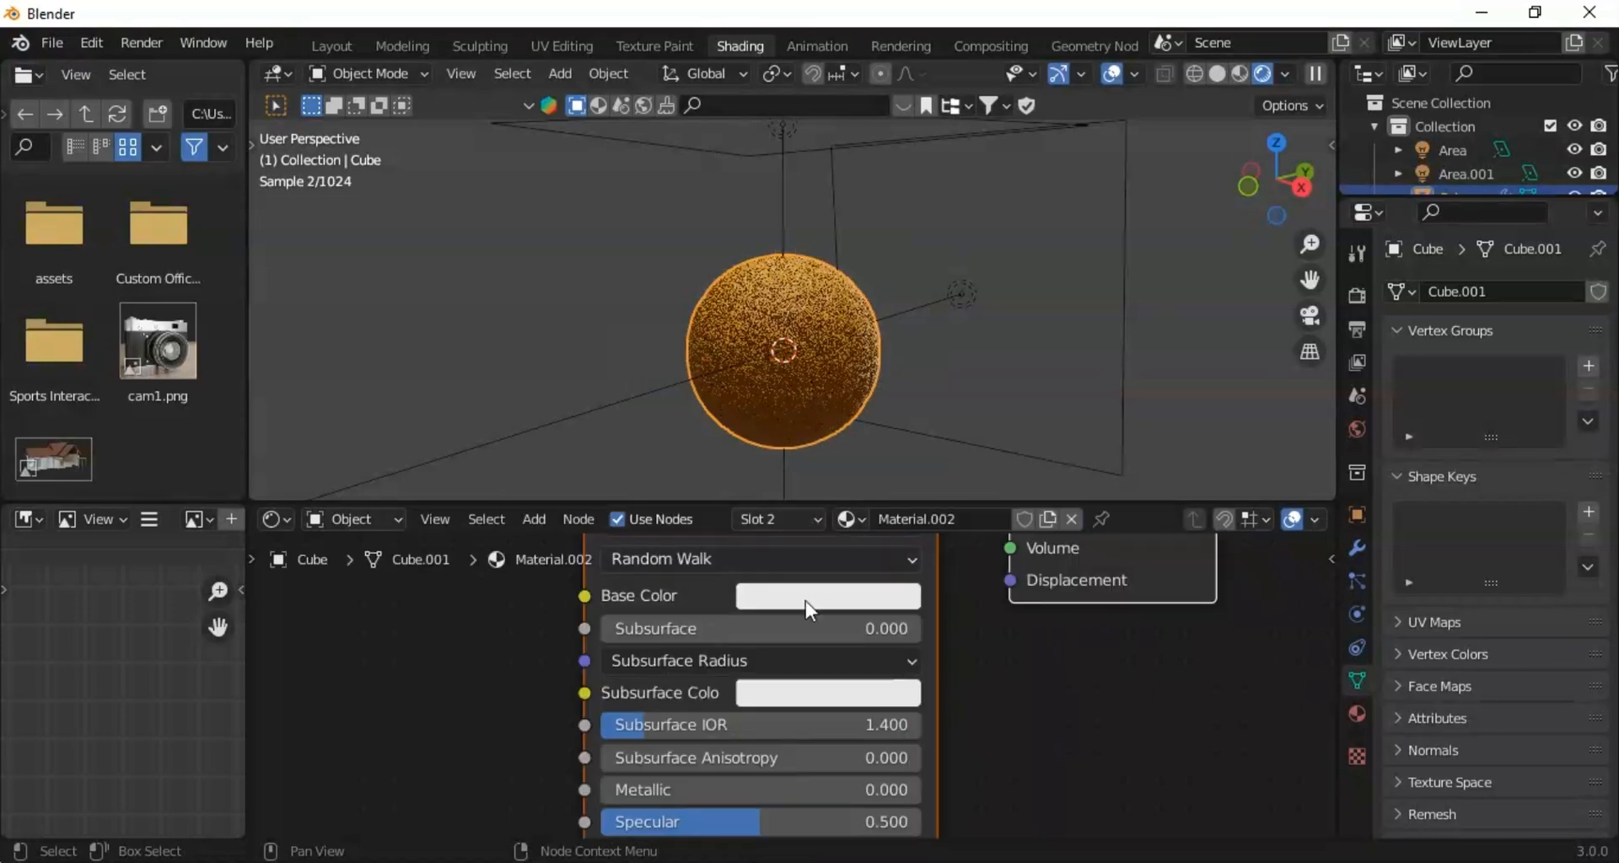
{"action": "left_click", "coordinate": [793, 603]}
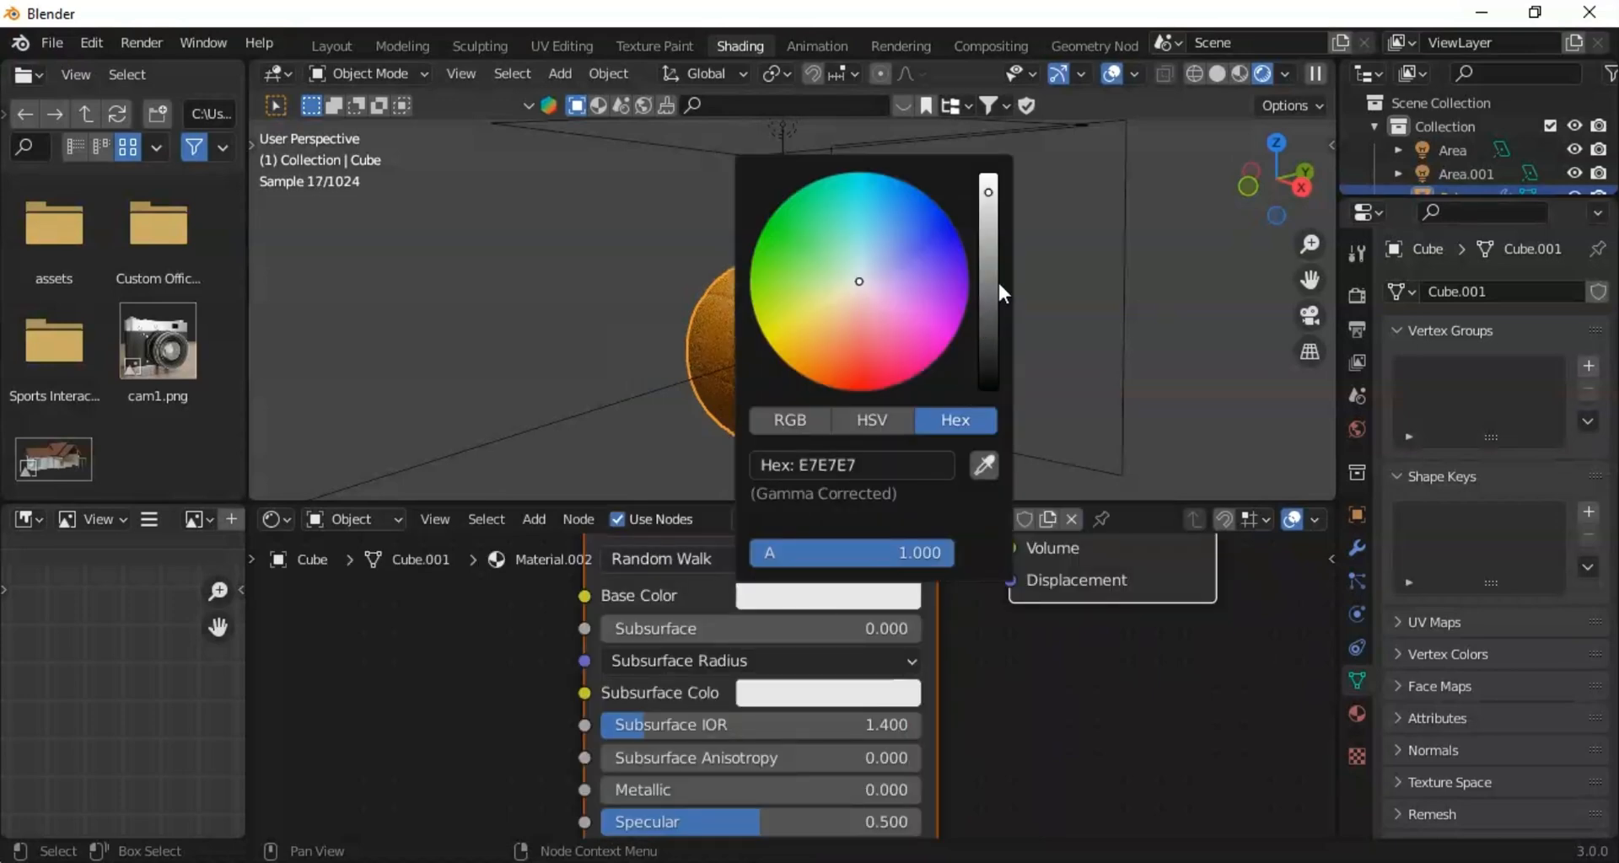
{"action": "left_click_drag", "start_coordinate": [999, 285], "coordinate": [993, 401]}
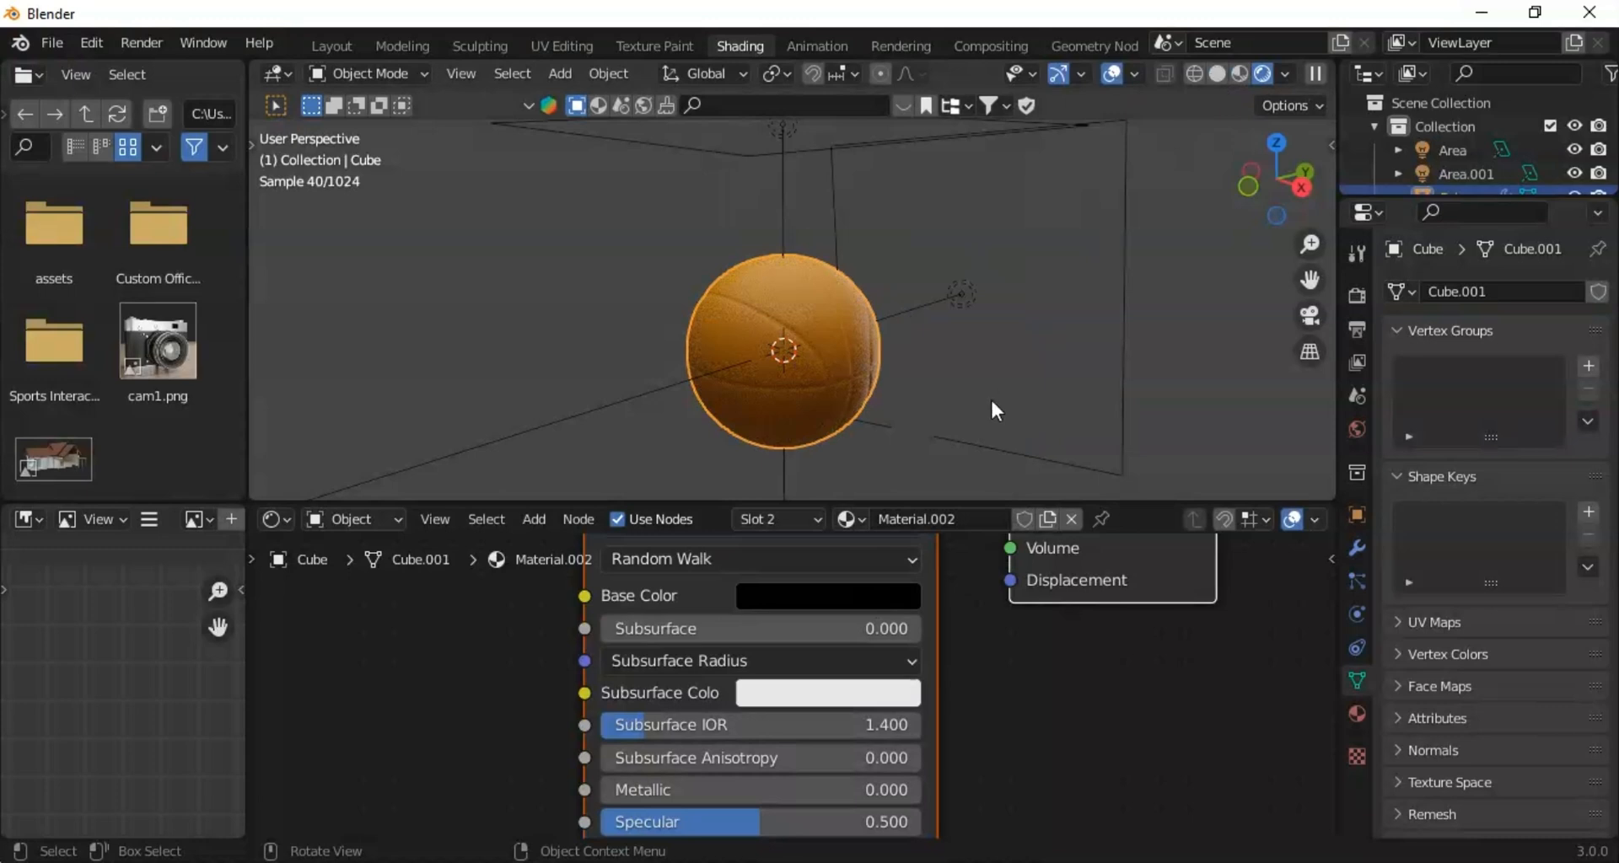
Step: Assign the black material to the selected seam faces in Edit Mode, then return to Object Mode
{"action": "key", "text": "Tab"}
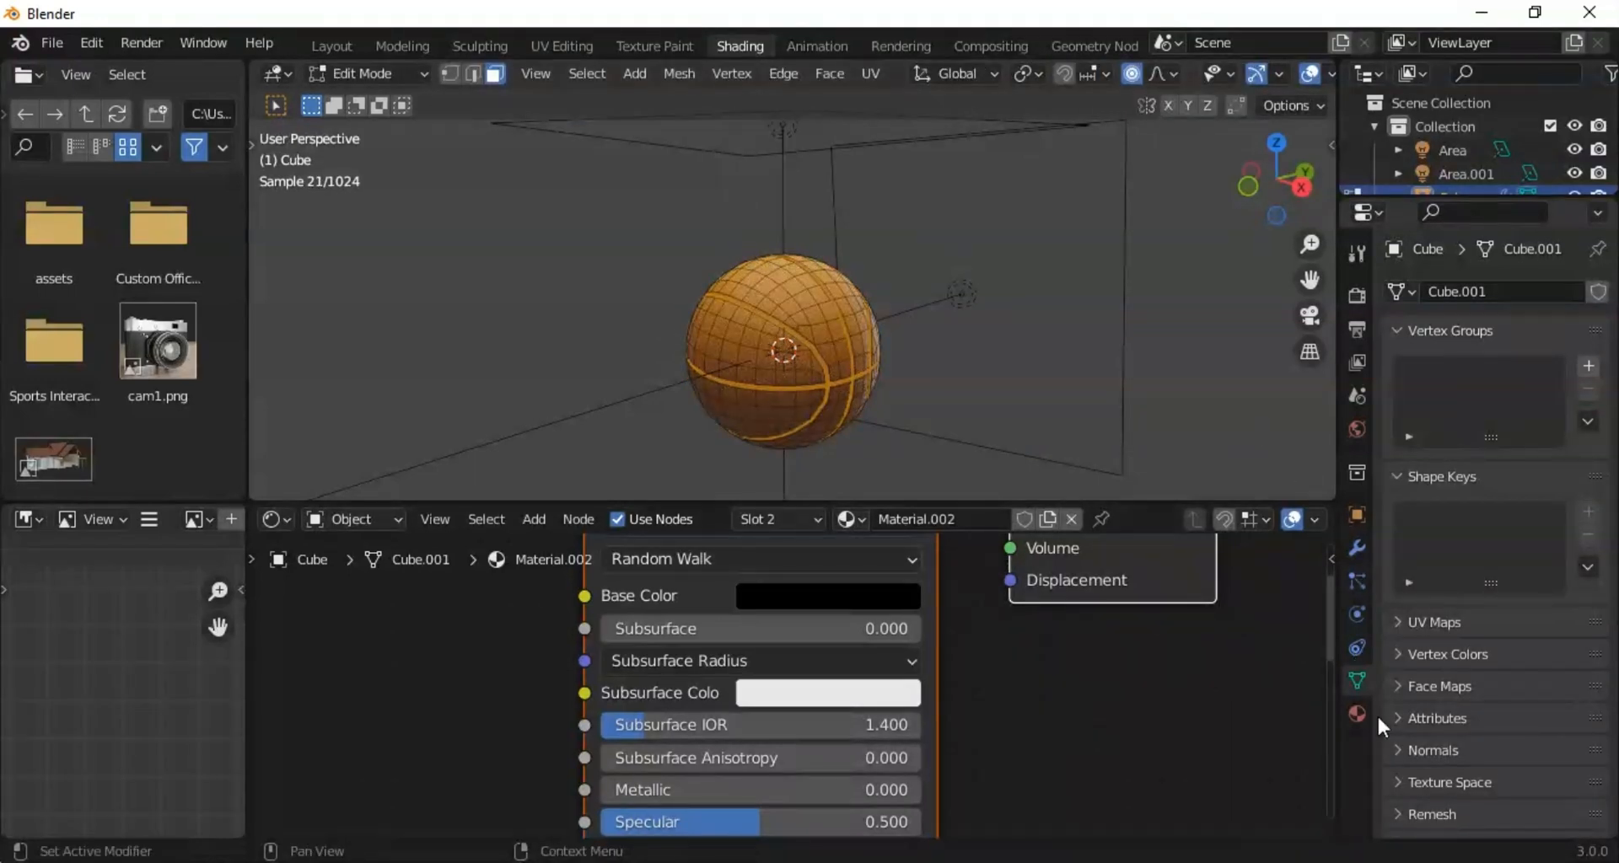
{"action": "left_click", "coordinate": [1355, 713]}
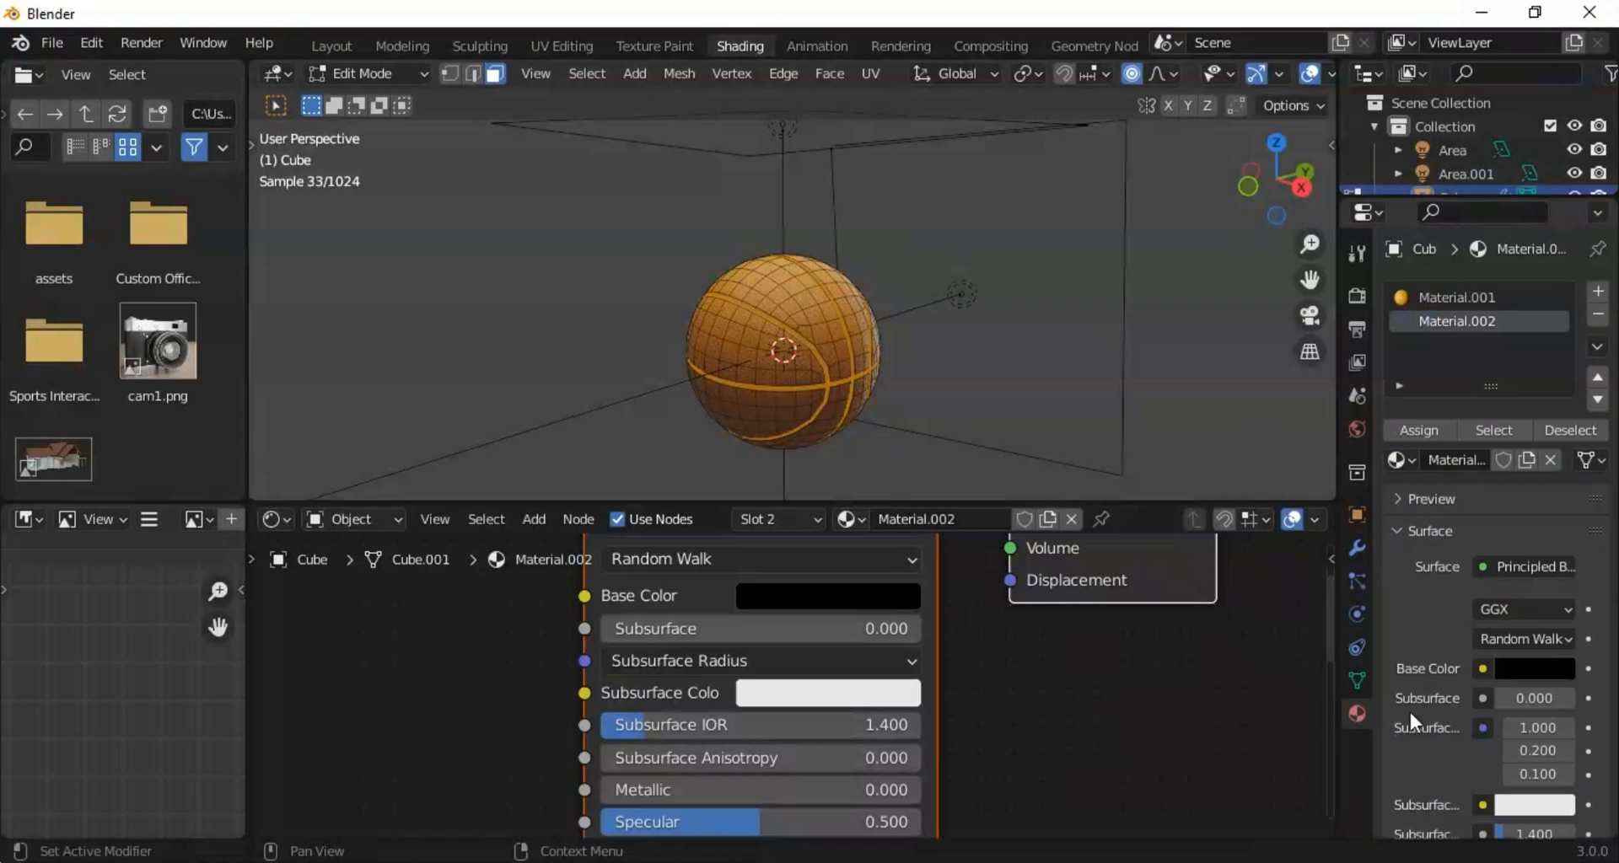
{"action": "left_click", "coordinate": [1433, 432]}
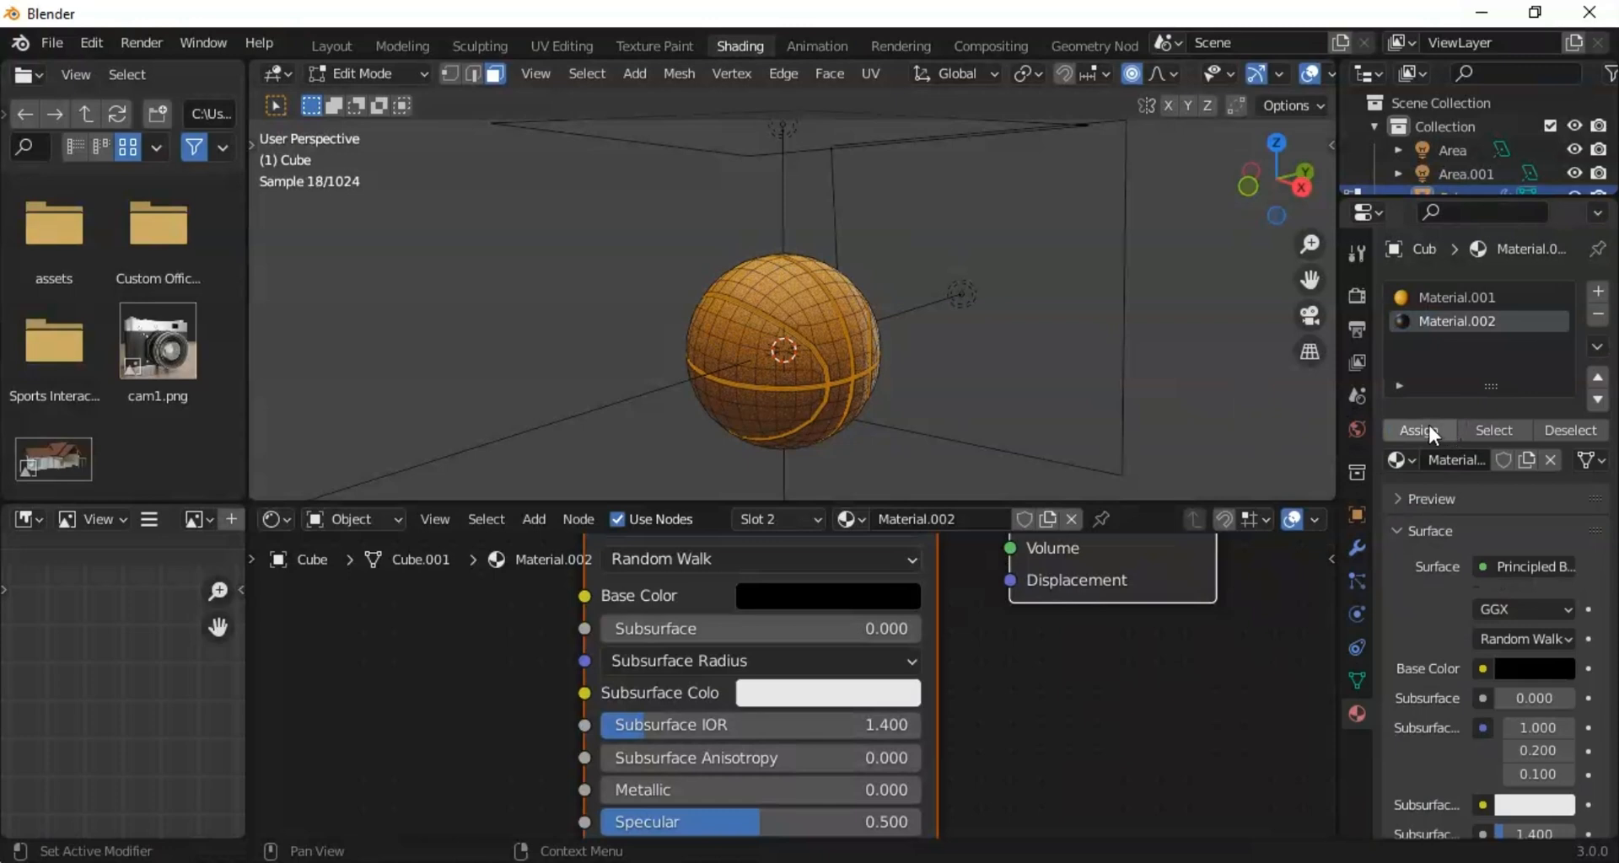
{"action": "left_click", "coordinate": [1430, 430]}
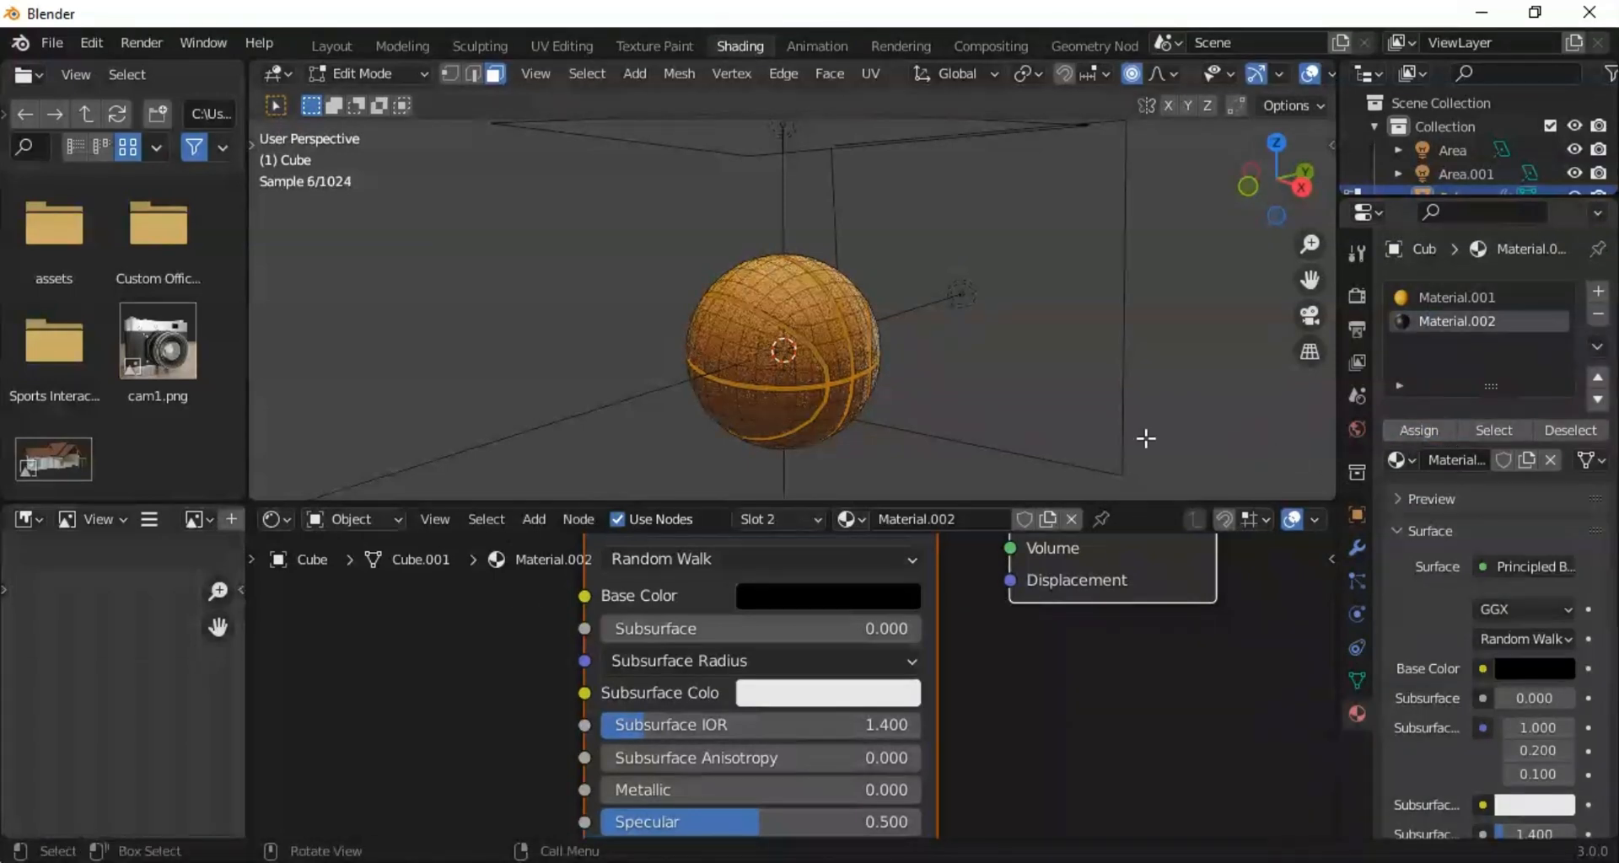
{"action": "key", "text": "Tab"}
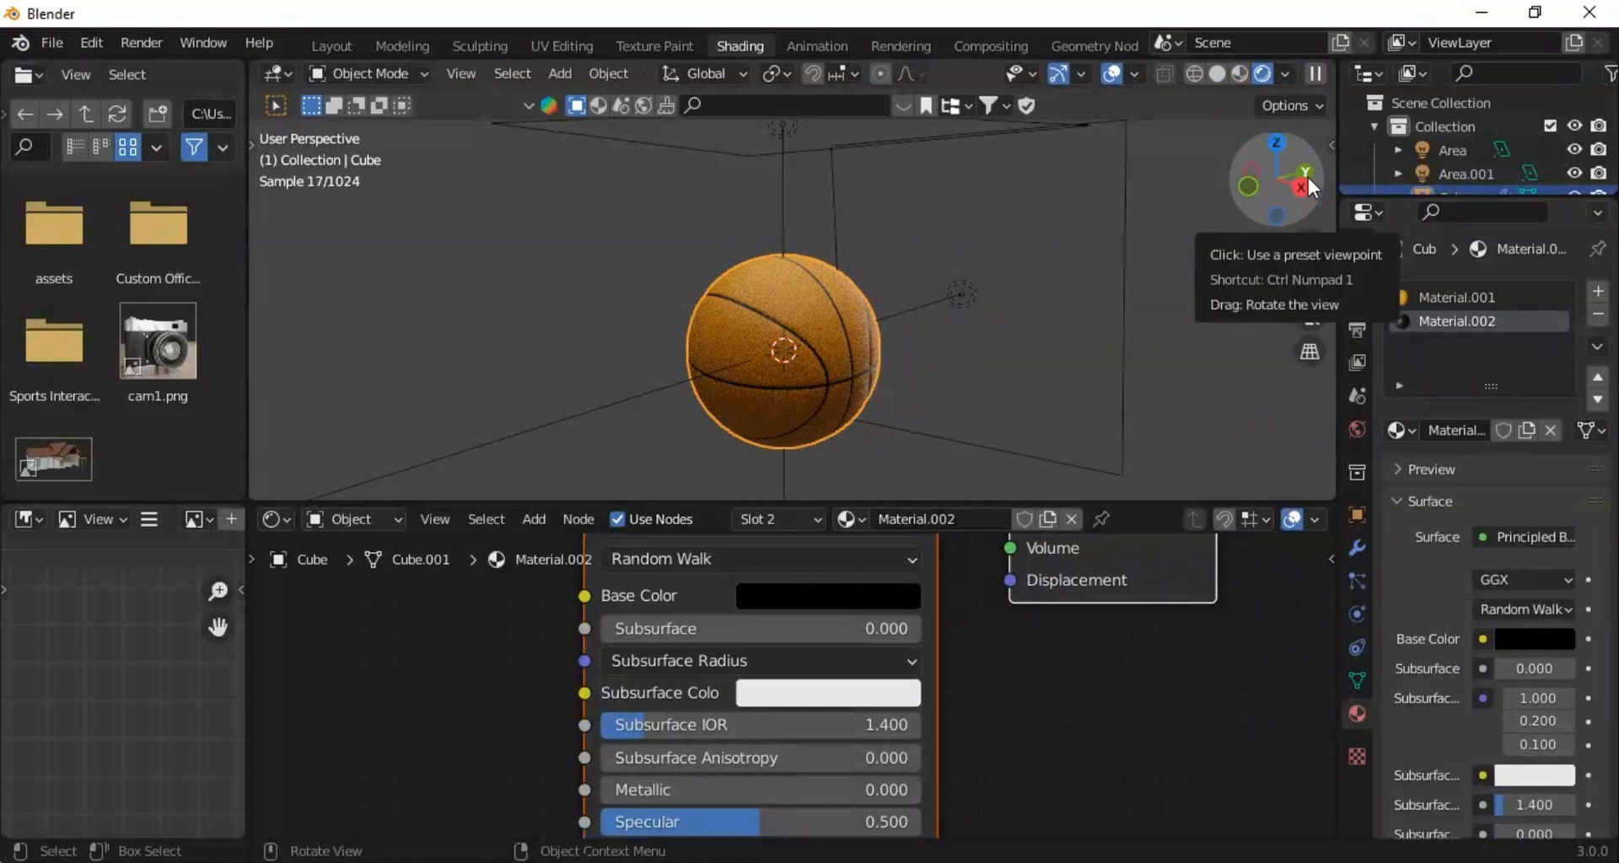
Step: Switch to the orange material's slot and add a Voronoi Texture node beside its Principled BSDF
{"action": "mouse_move", "coordinate": [1308, 179]}
{"action": "left_mouse_down"}
{"action": "mouse_move", "coordinate": [1155, 182]}
{"action": "mouse_move", "coordinate": [1308, 177]}
{"action": "left_mouse_up"}
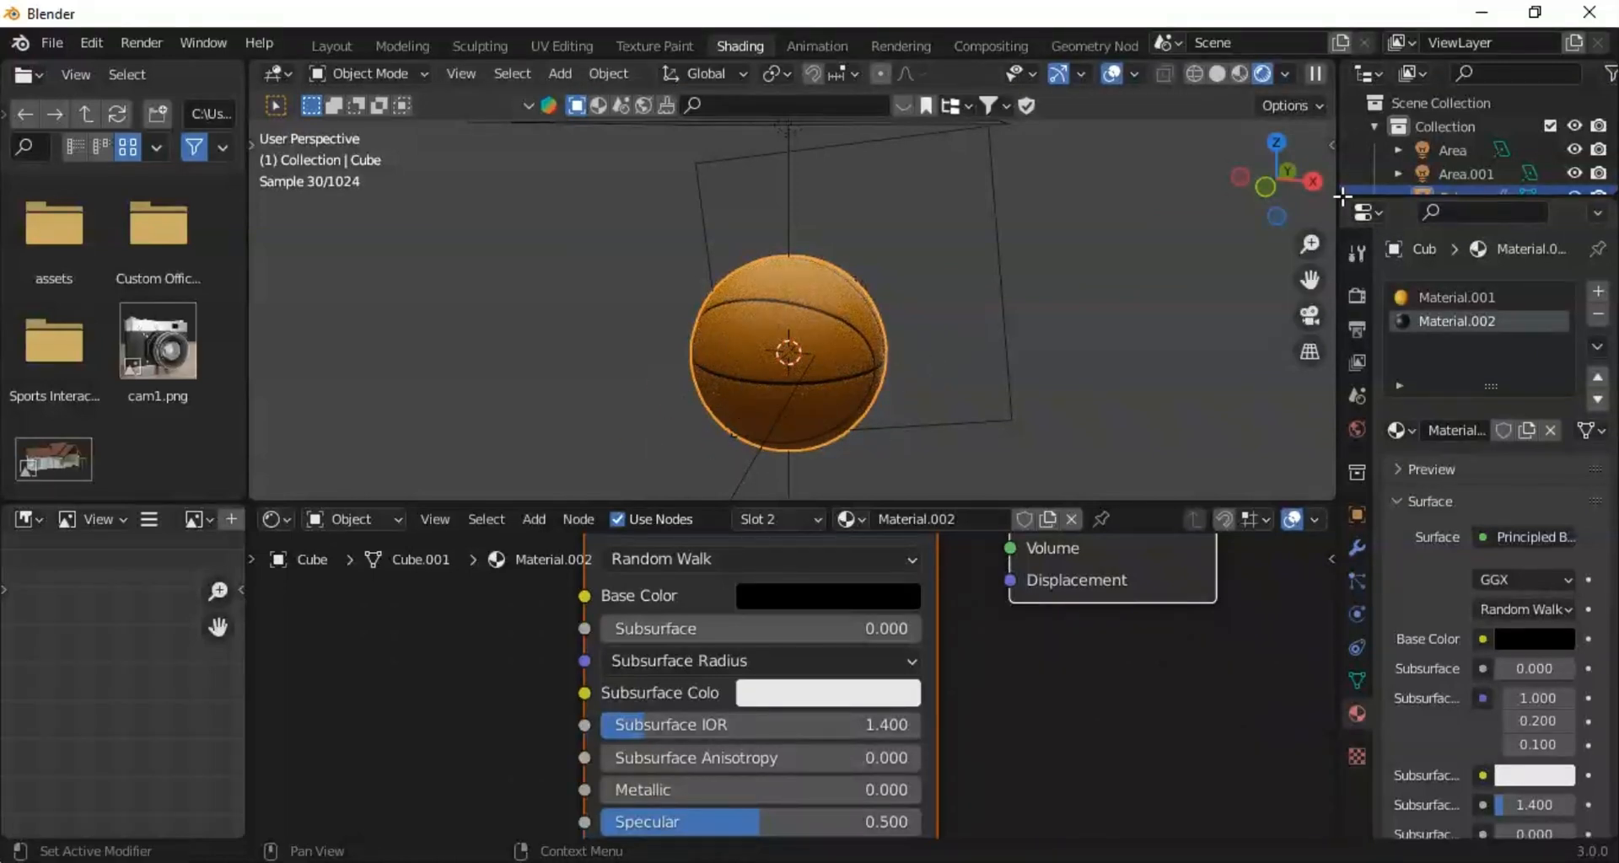
{"action": "mouse_move", "coordinate": [1283, 187]}
{"action": "left_mouse_down"}
{"action": "mouse_move", "coordinate": [1248, 187]}
{"action": "mouse_move", "coordinate": [1283, 187]}
{"action": "left_mouse_up"}
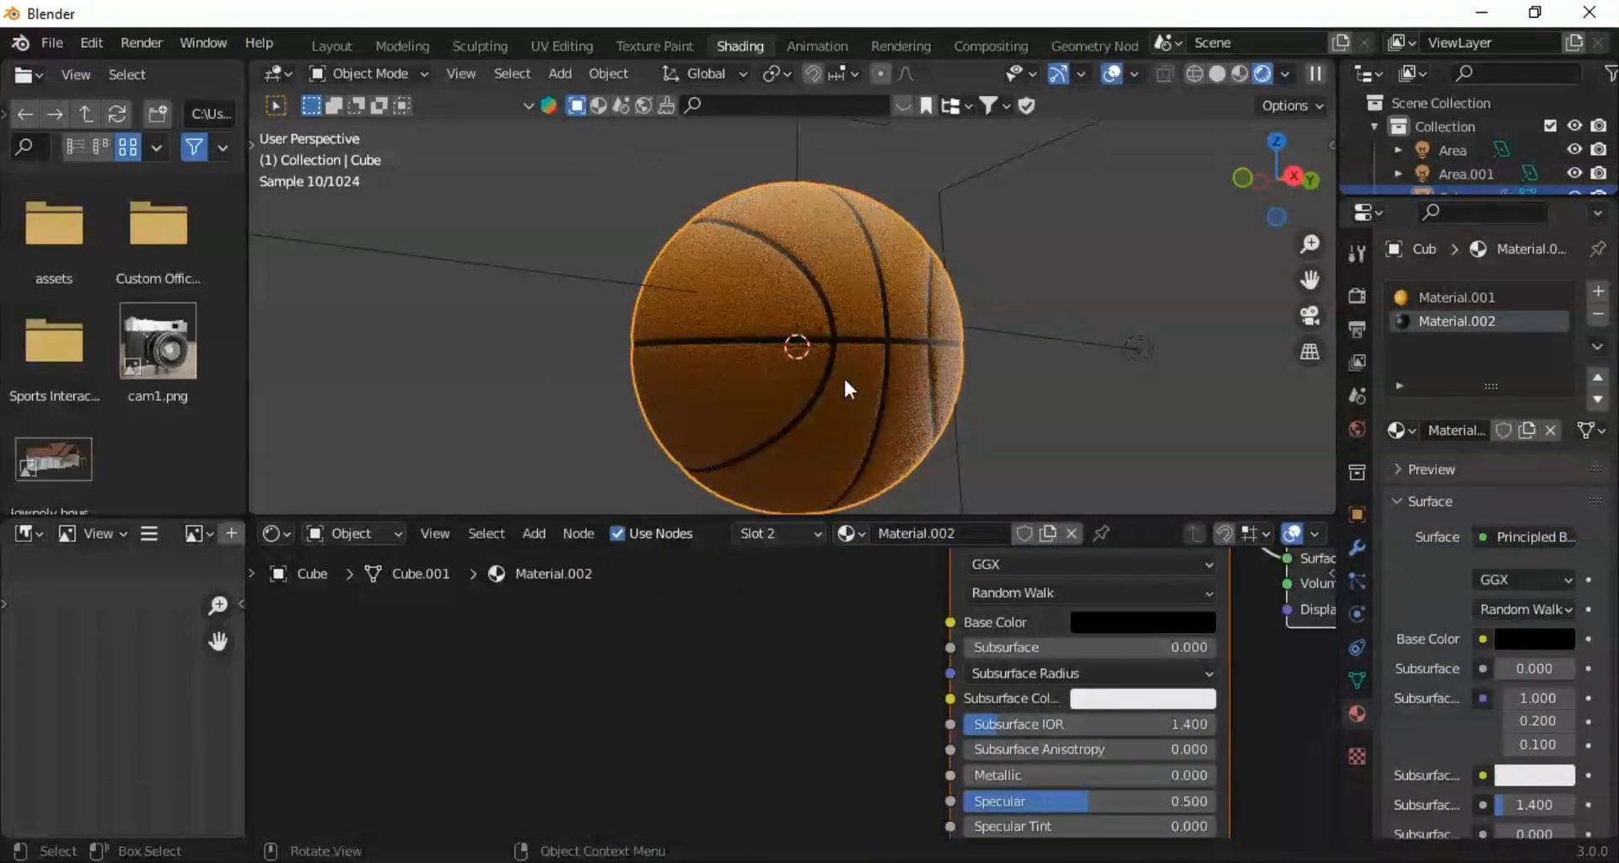
{"action": "left_click", "coordinate": [789, 535]}
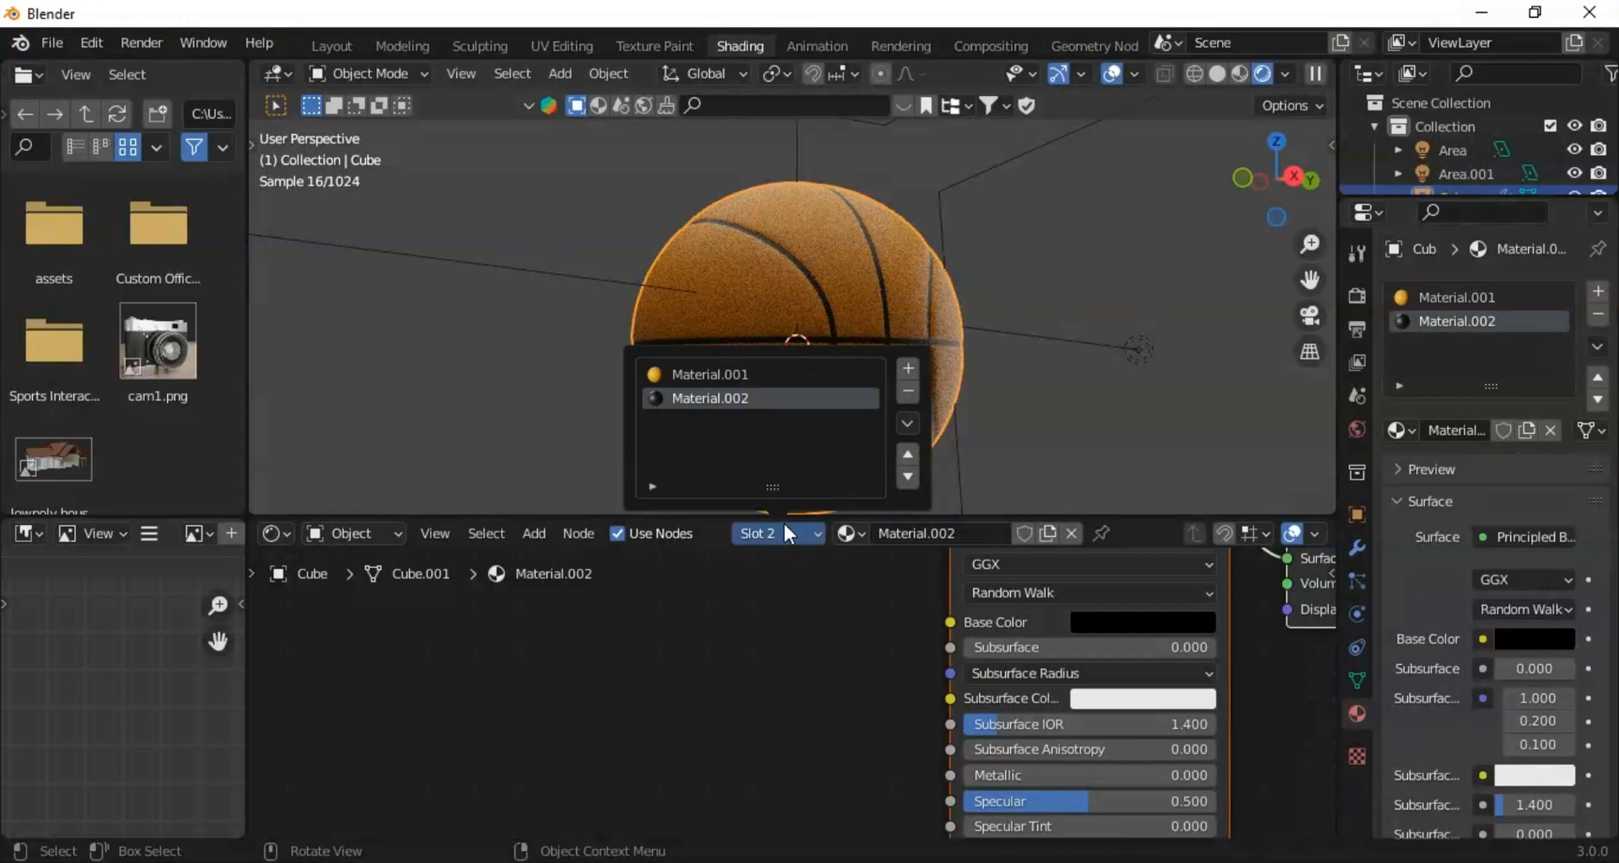
{"action": "left_click", "coordinate": [741, 372]}
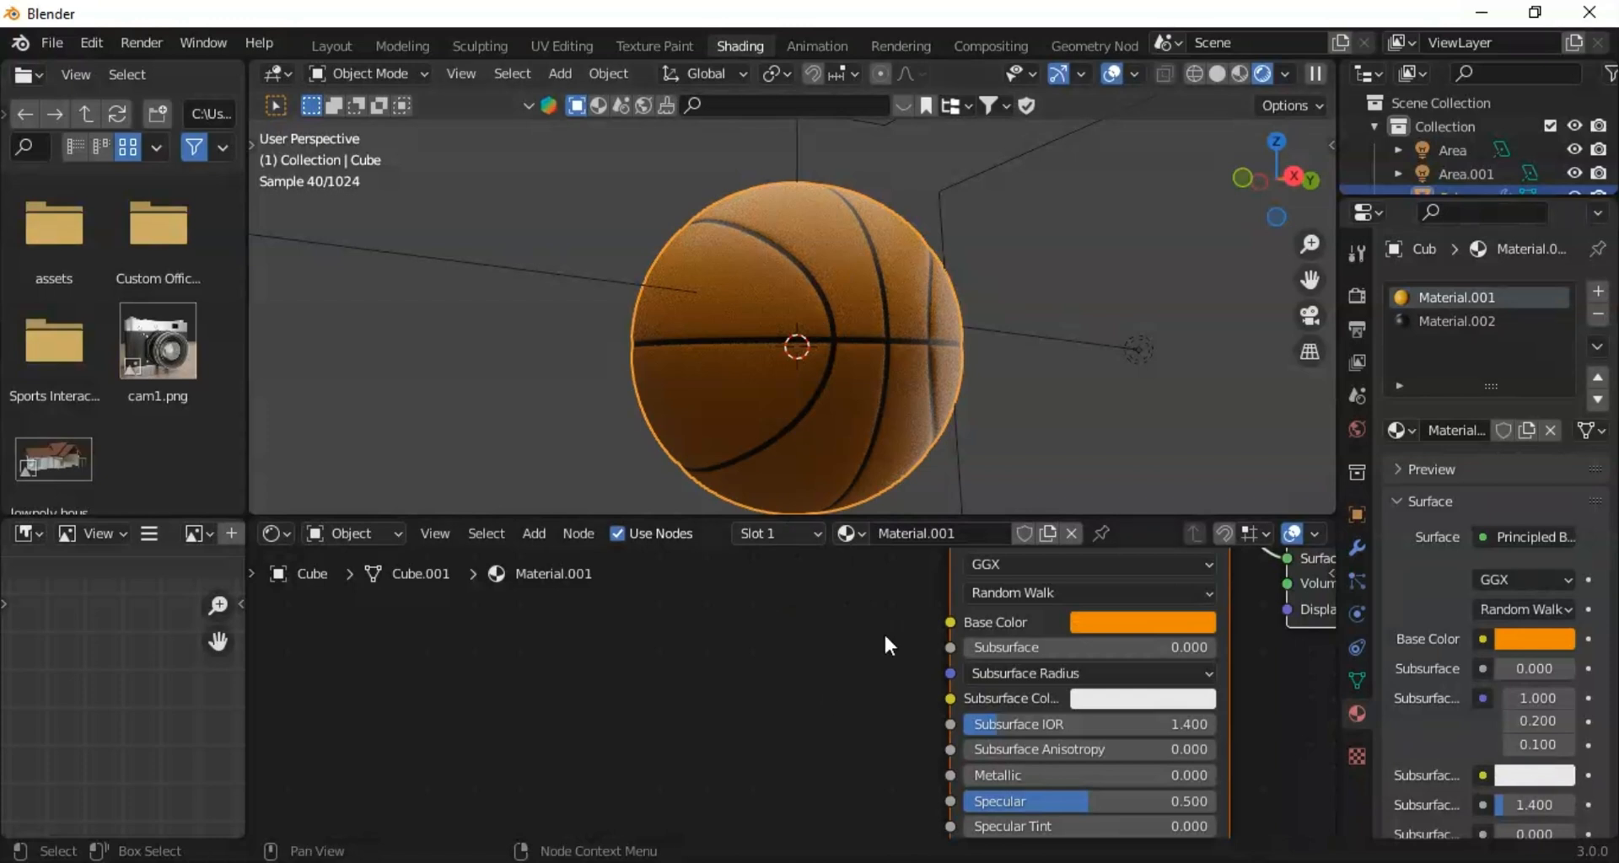
{"action": "key", "text": "shift+a"}
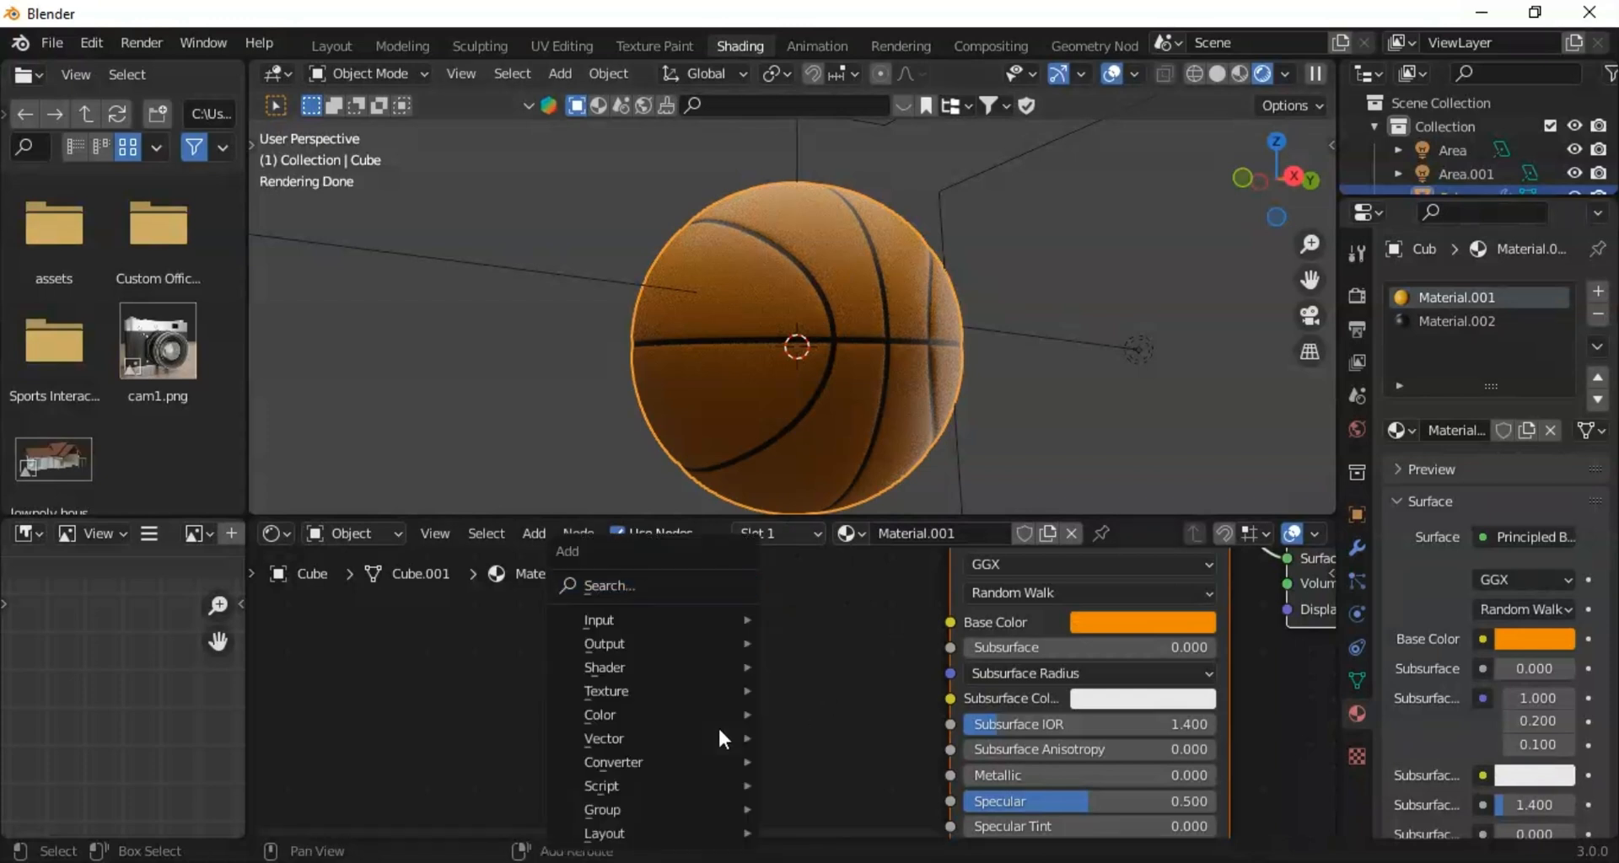
{"action": "left_click", "coordinate": [626, 585]}
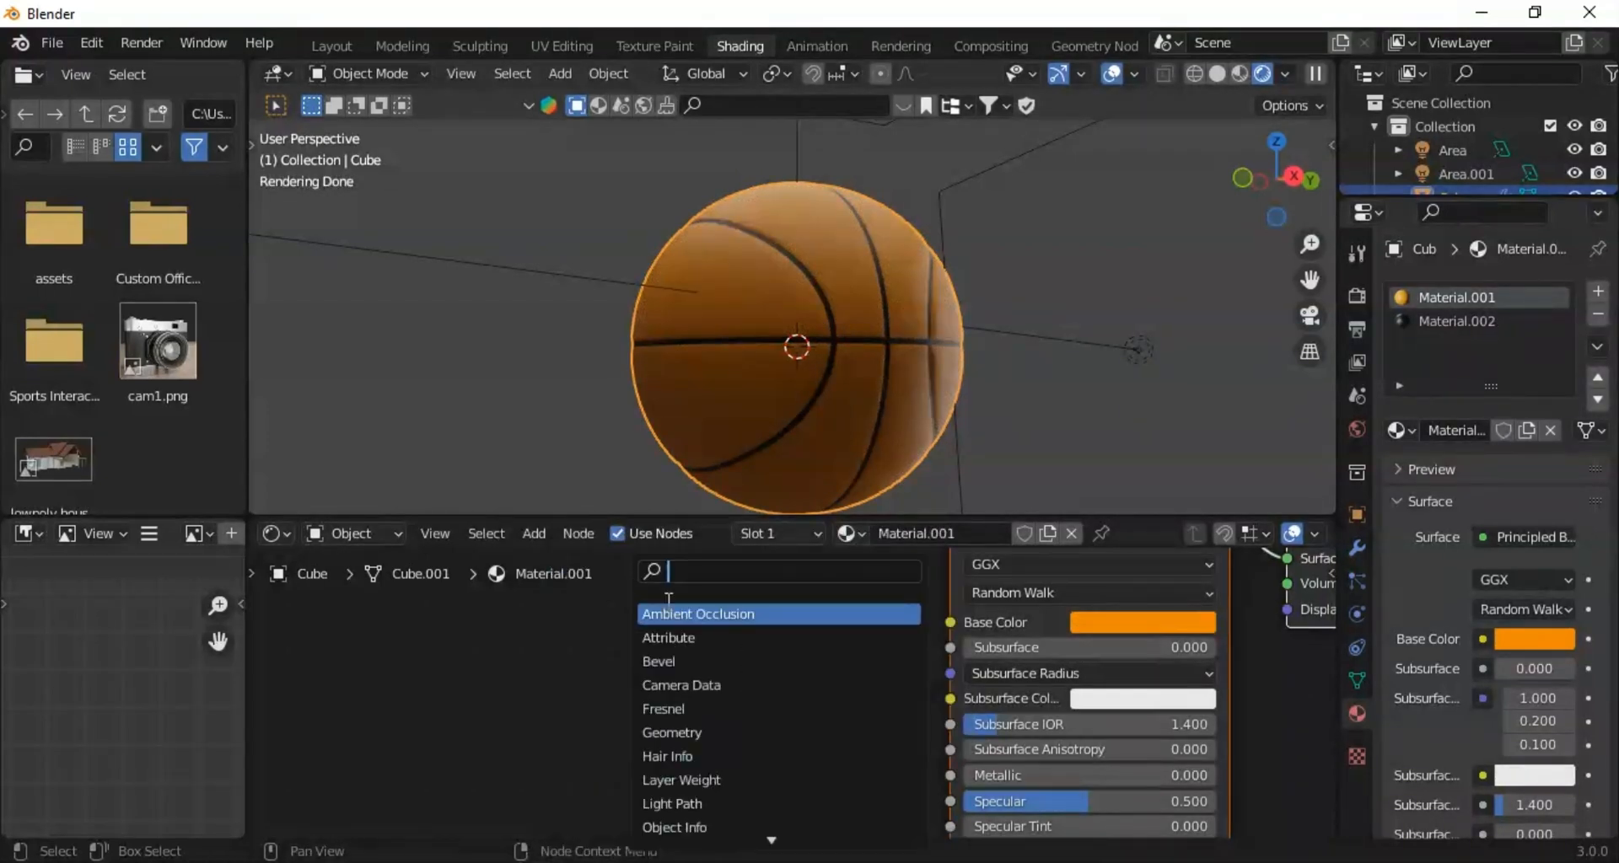
{"action": "type", "text": "voro"}
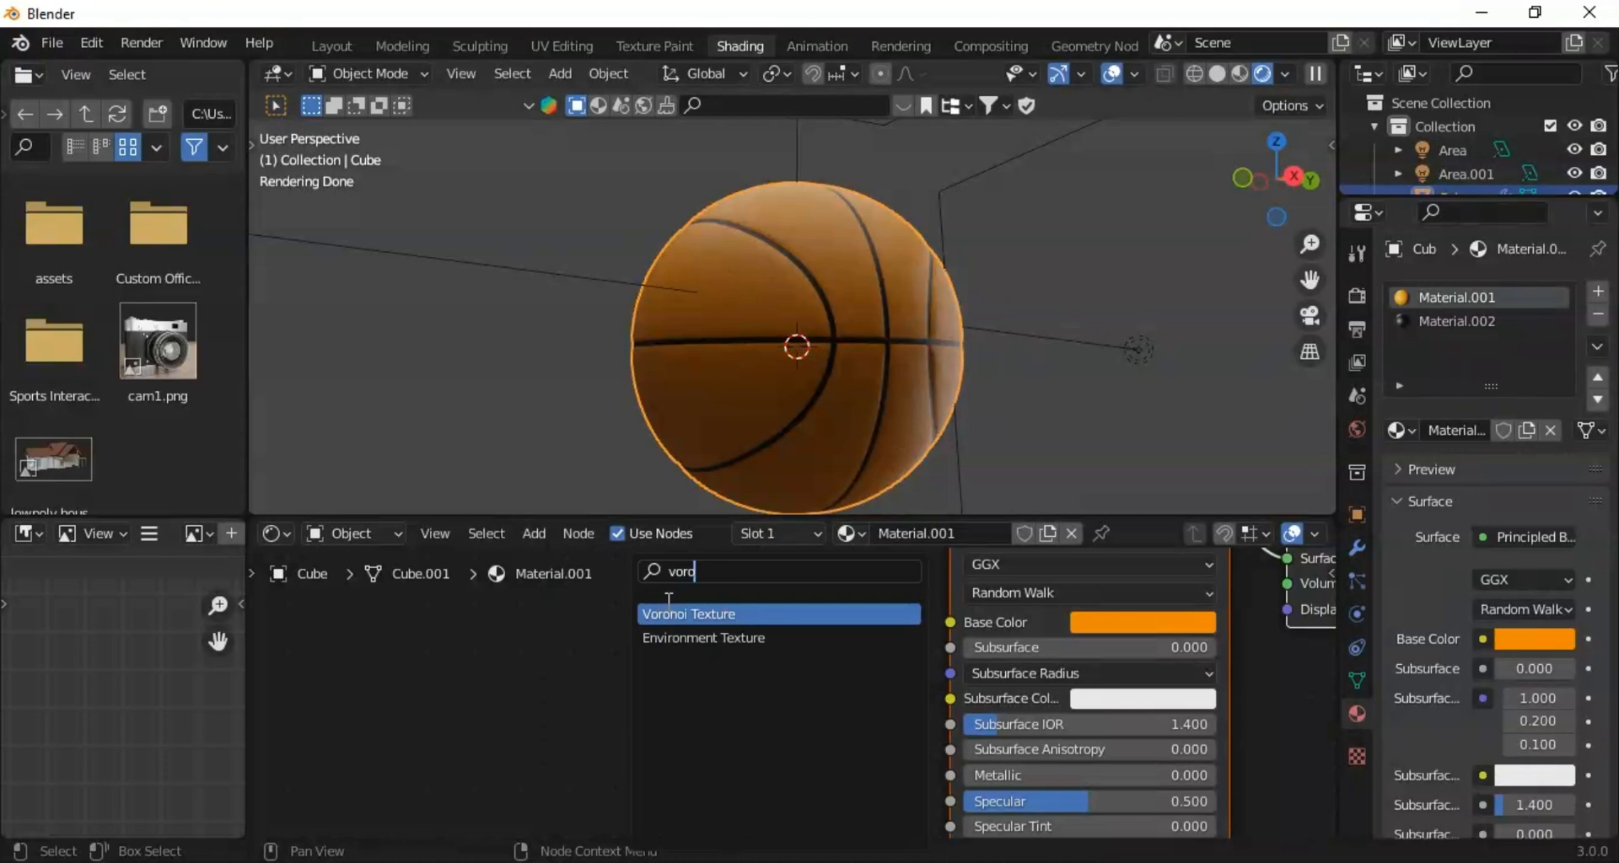
{"action": "left_click", "coordinate": [683, 613]}
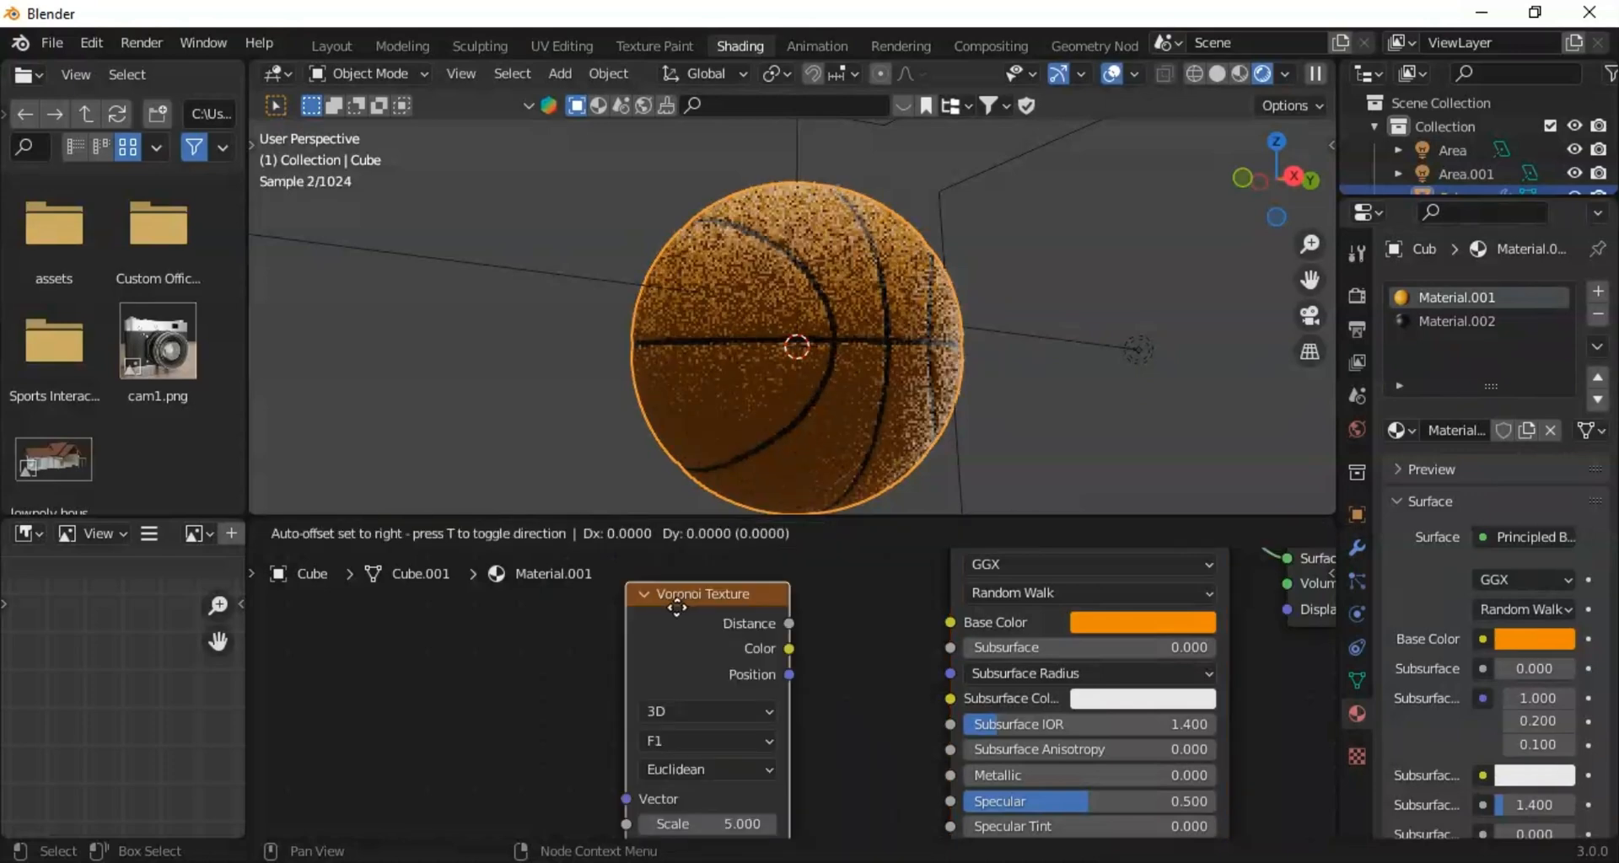
{"action": "left_click", "coordinate": [588, 638]}
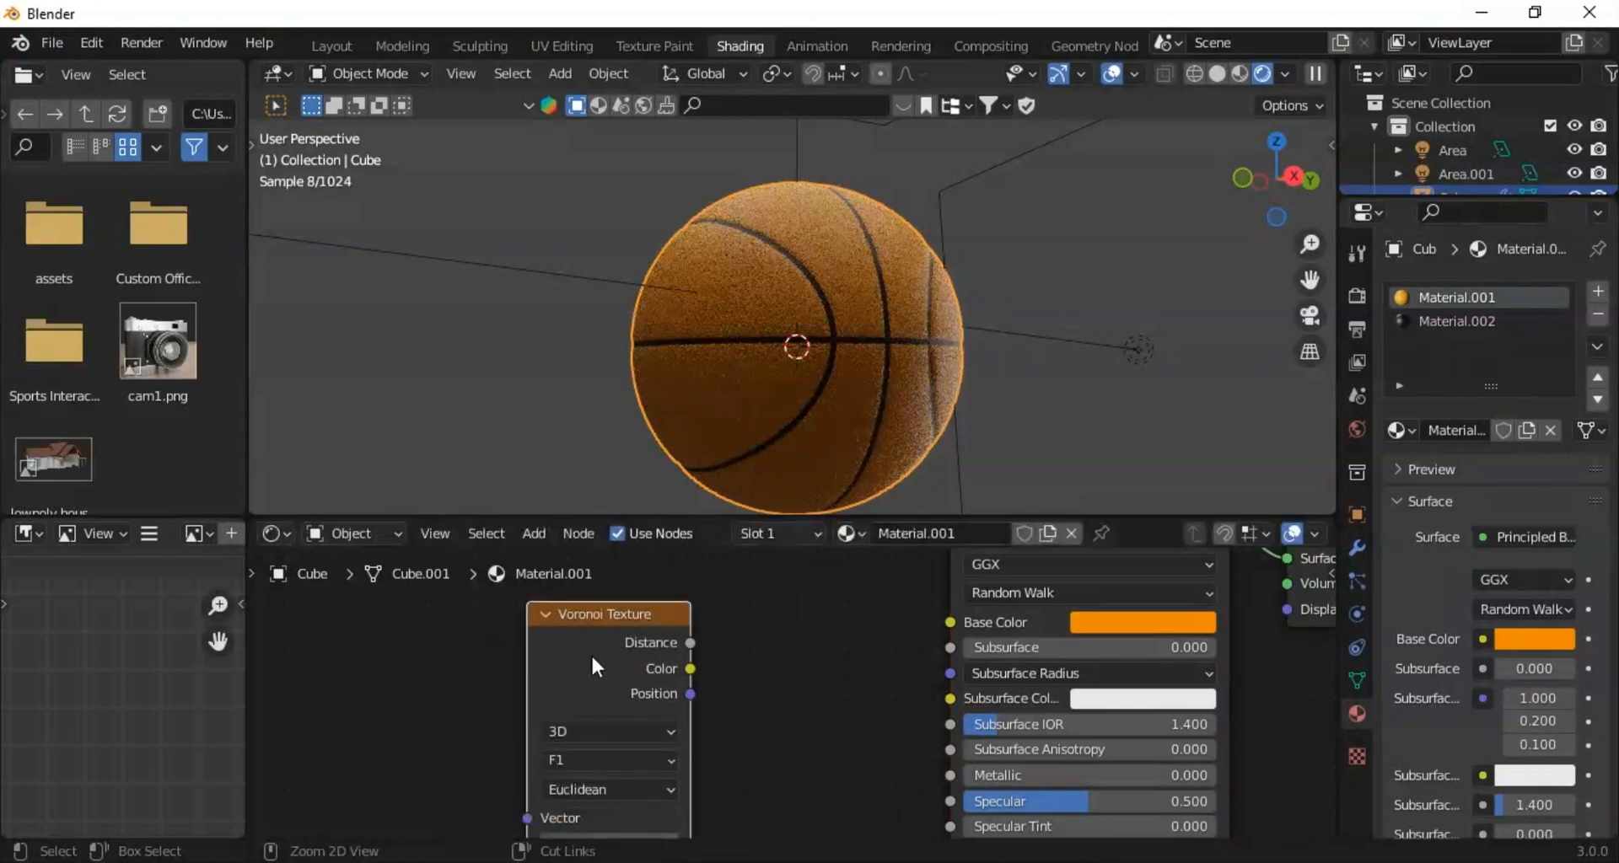
Step: Preview the Voronoi Texture's Distance output on the ball and set the texture's Scale to 45.6
{"action": "left_click", "coordinate": [591, 654], "text": "ctrl+shift"}
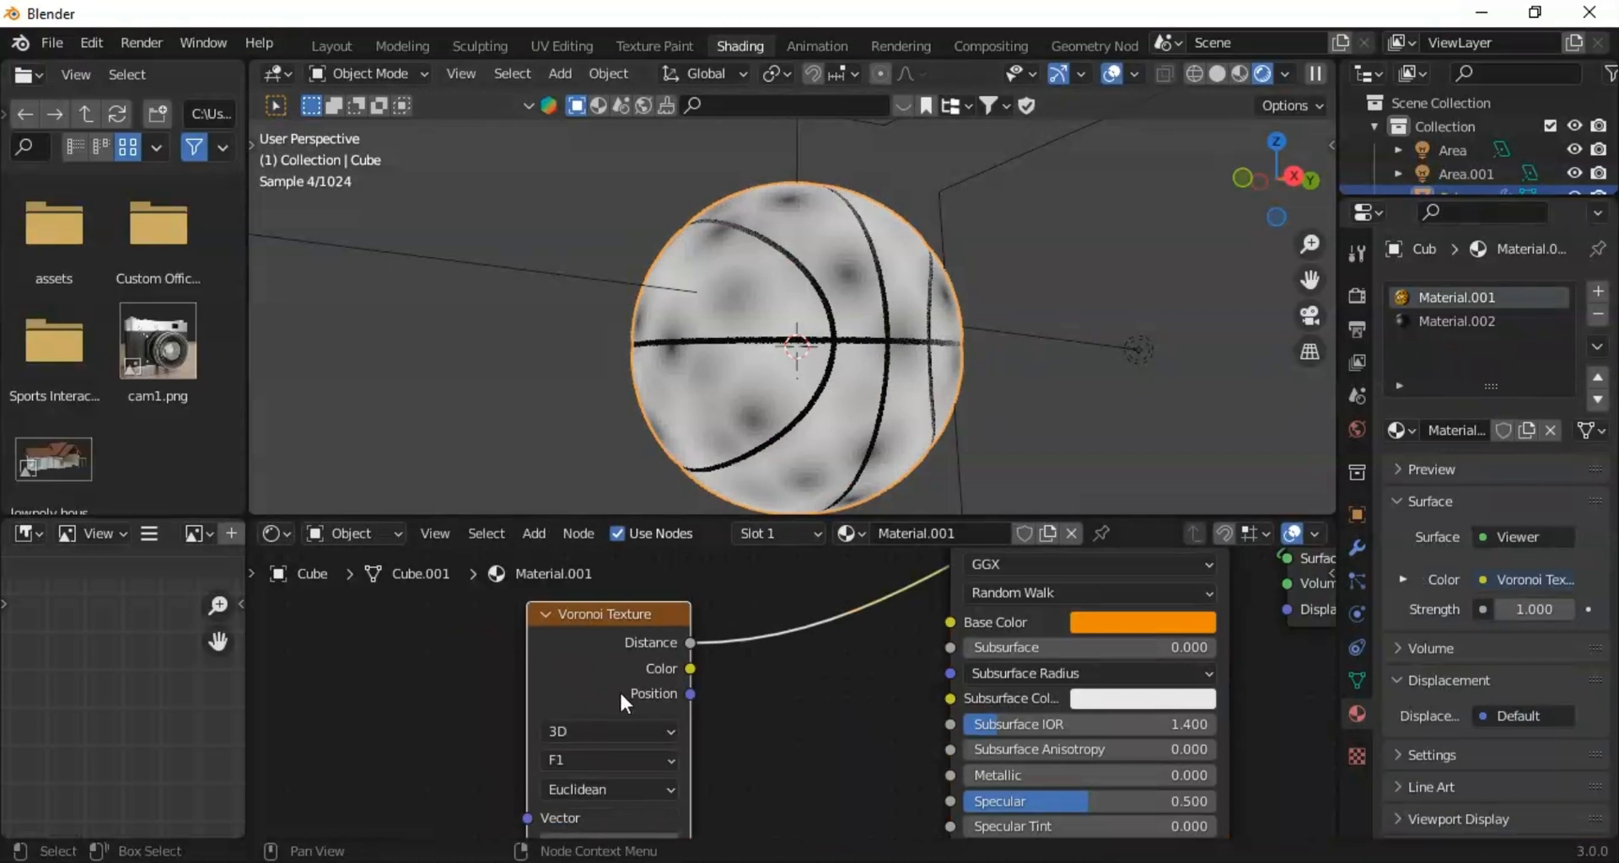
{"action": "left_click_drag", "start_coordinate": [601, 644], "coordinate": [579, 560]}
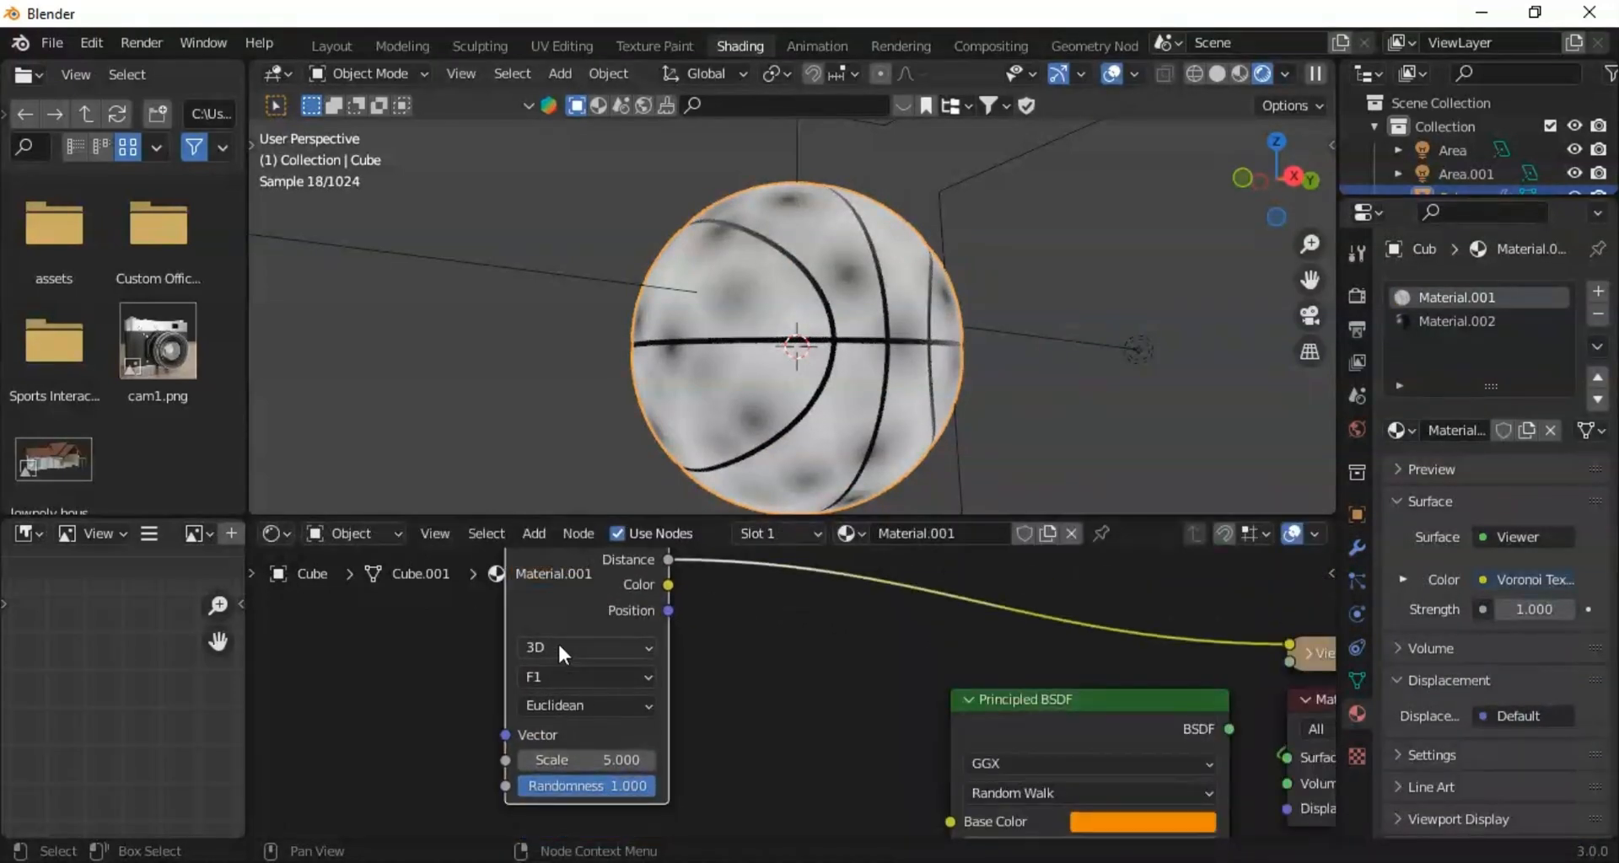
{"action": "left_click_drag", "start_coordinate": [591, 760], "coordinate": [1138, 759]}
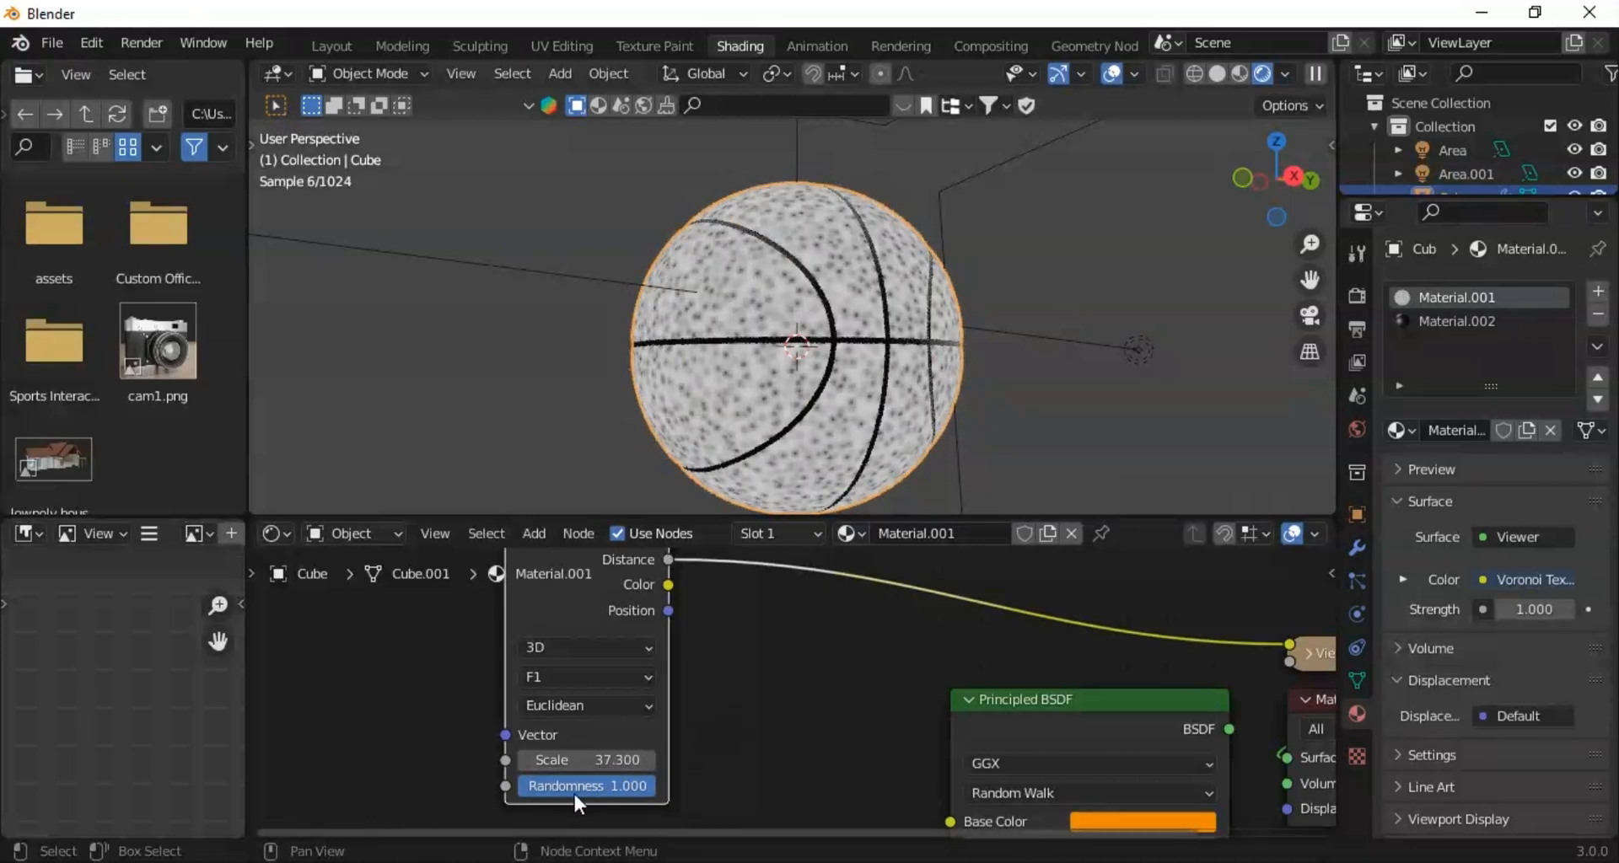
{"action": "mouse_move", "coordinate": [582, 760]}
{"action": "left_mouse_down"}
{"action": "mouse_move", "coordinate": [714, 760]}
{"action": "mouse_move", "coordinate": [588, 760]}
{"action": "left_mouse_up"}
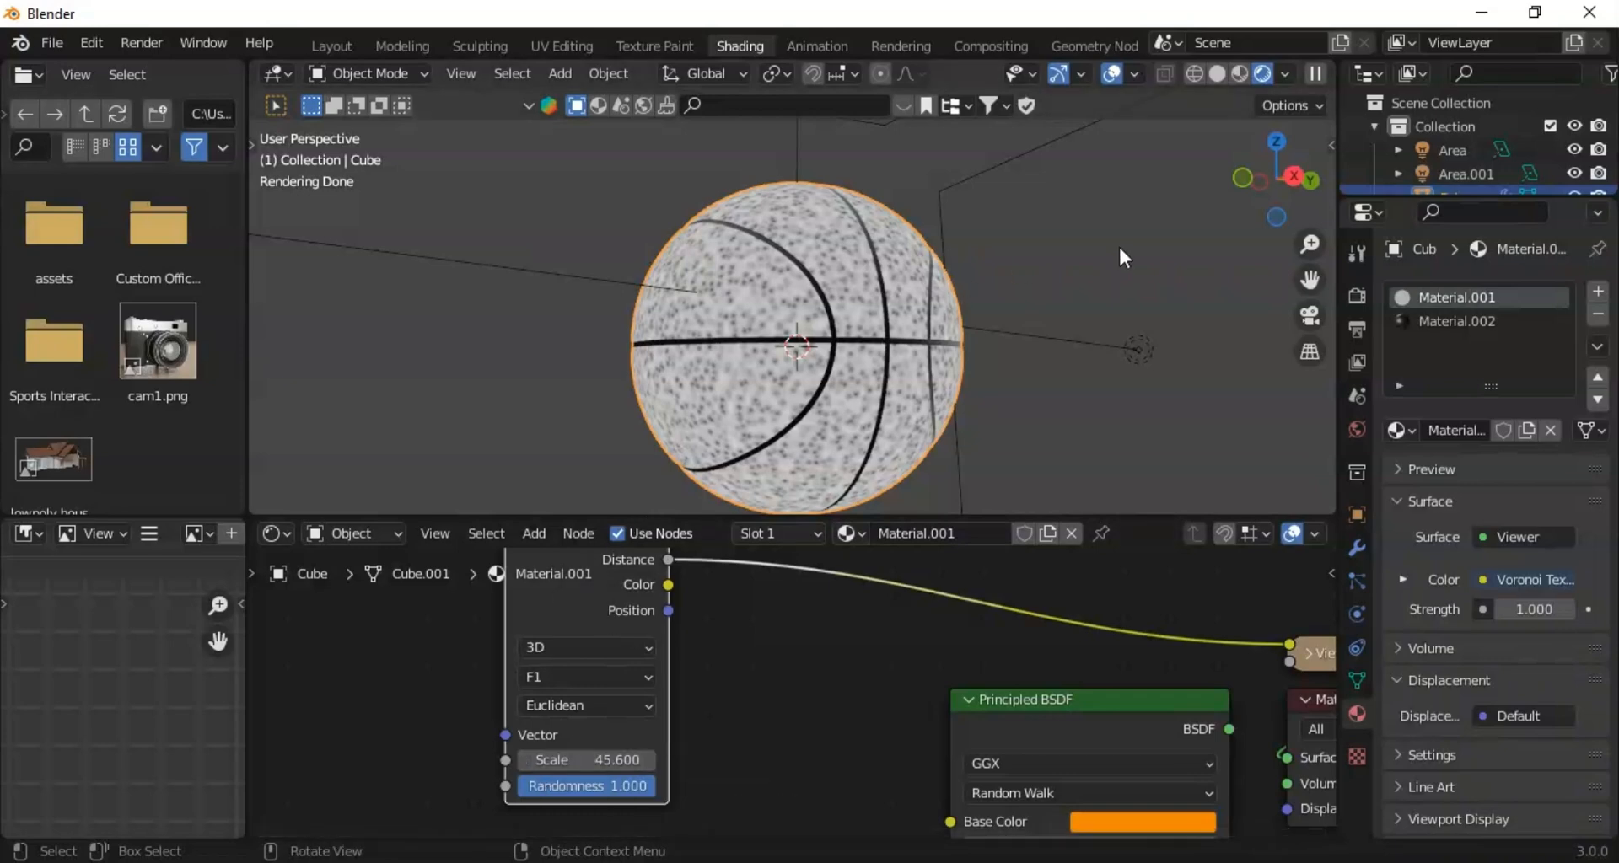
Step: Enlarge the node editor and set the Voronoi Texture's Randomness to 0
{"action": "left_click_drag", "start_coordinate": [1264, 167], "coordinate": [1172, 170]}
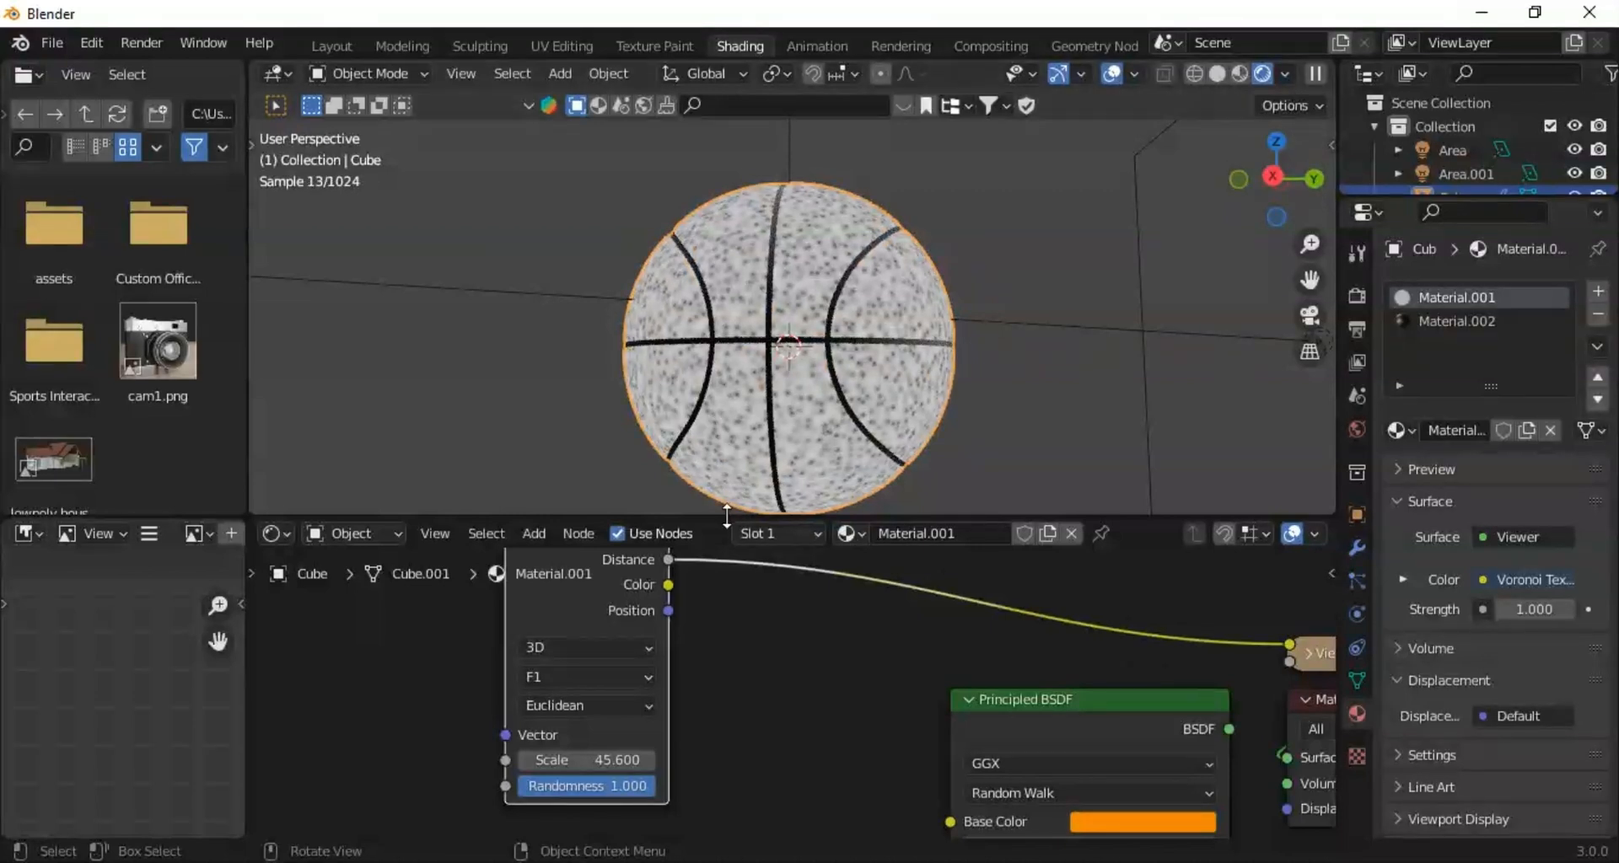
{"action": "left_click_drag", "start_coordinate": [730, 516], "coordinate": [730, 397]}
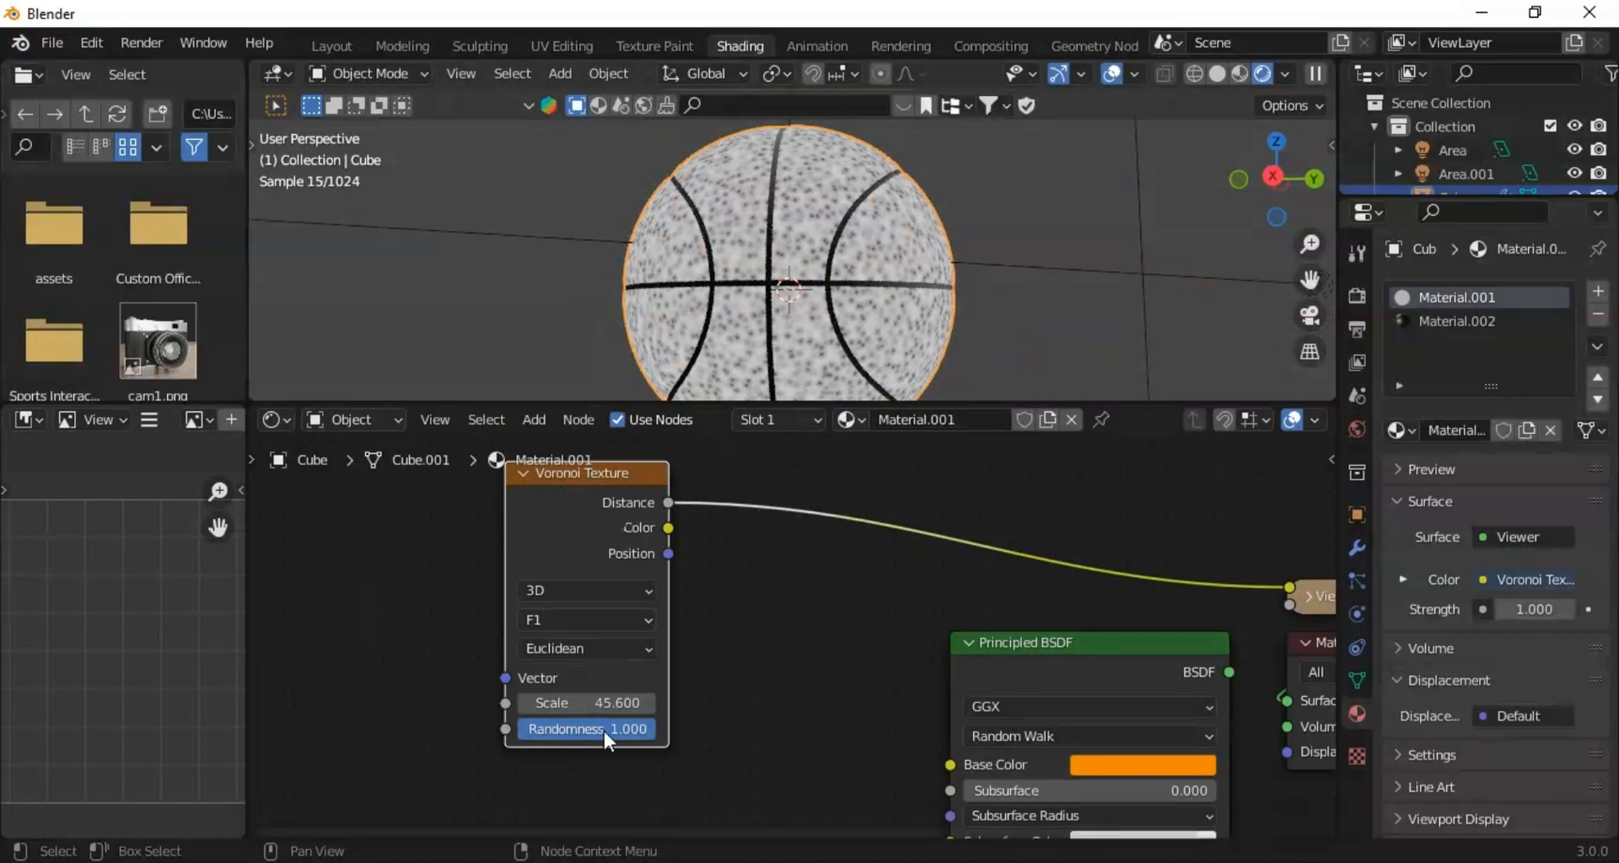
{"action": "left_click_drag", "start_coordinate": [649, 729], "coordinate": [521, 729]}
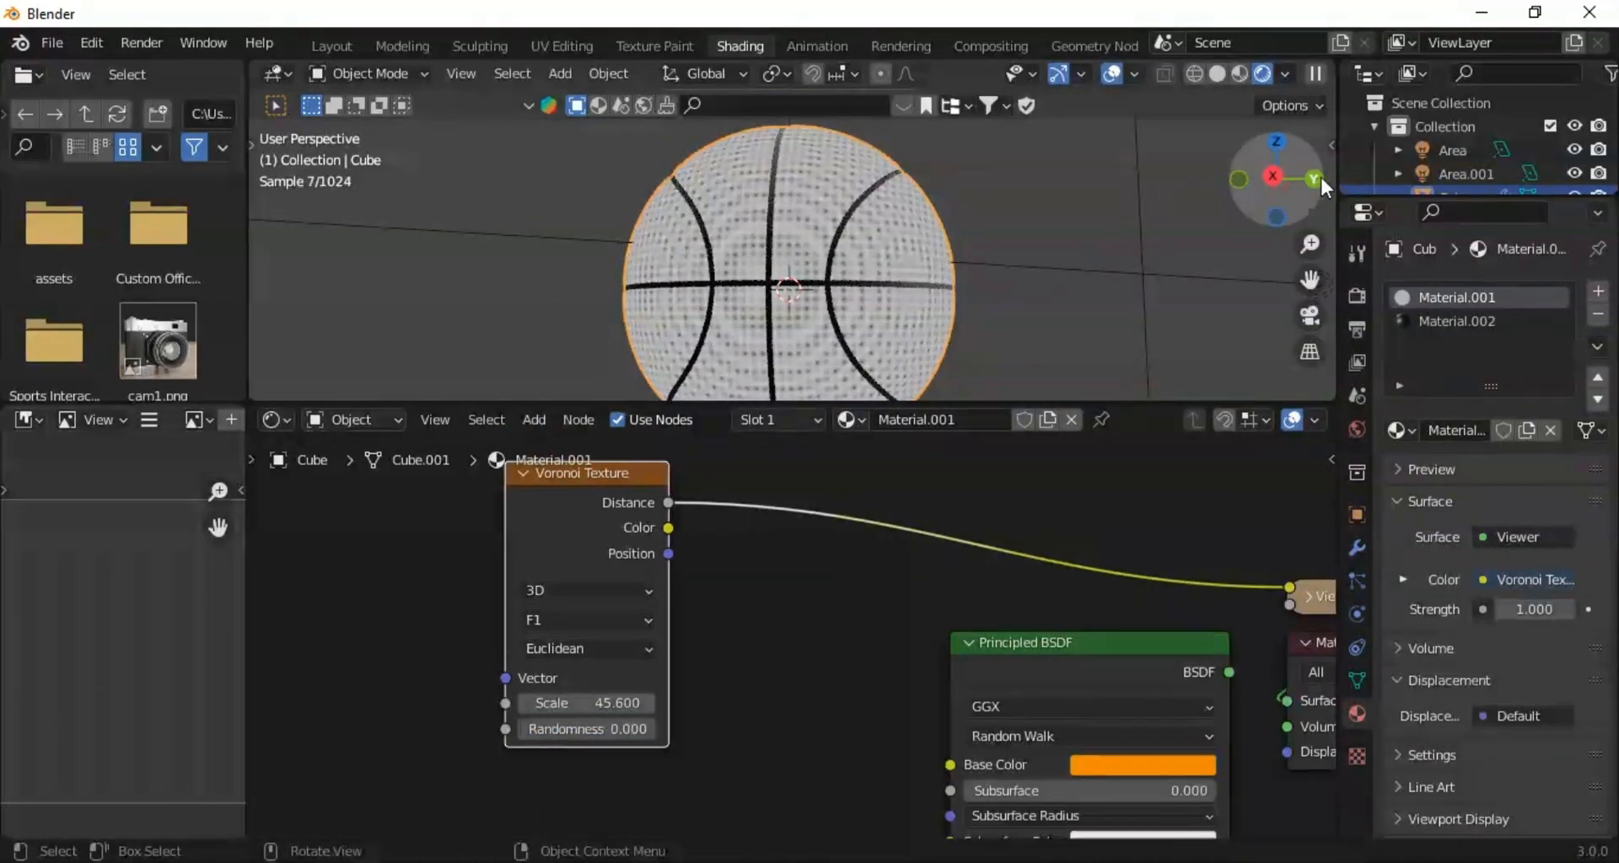
{"action": "left_click_drag", "start_coordinate": [1282, 185], "coordinate": [1256, 219]}
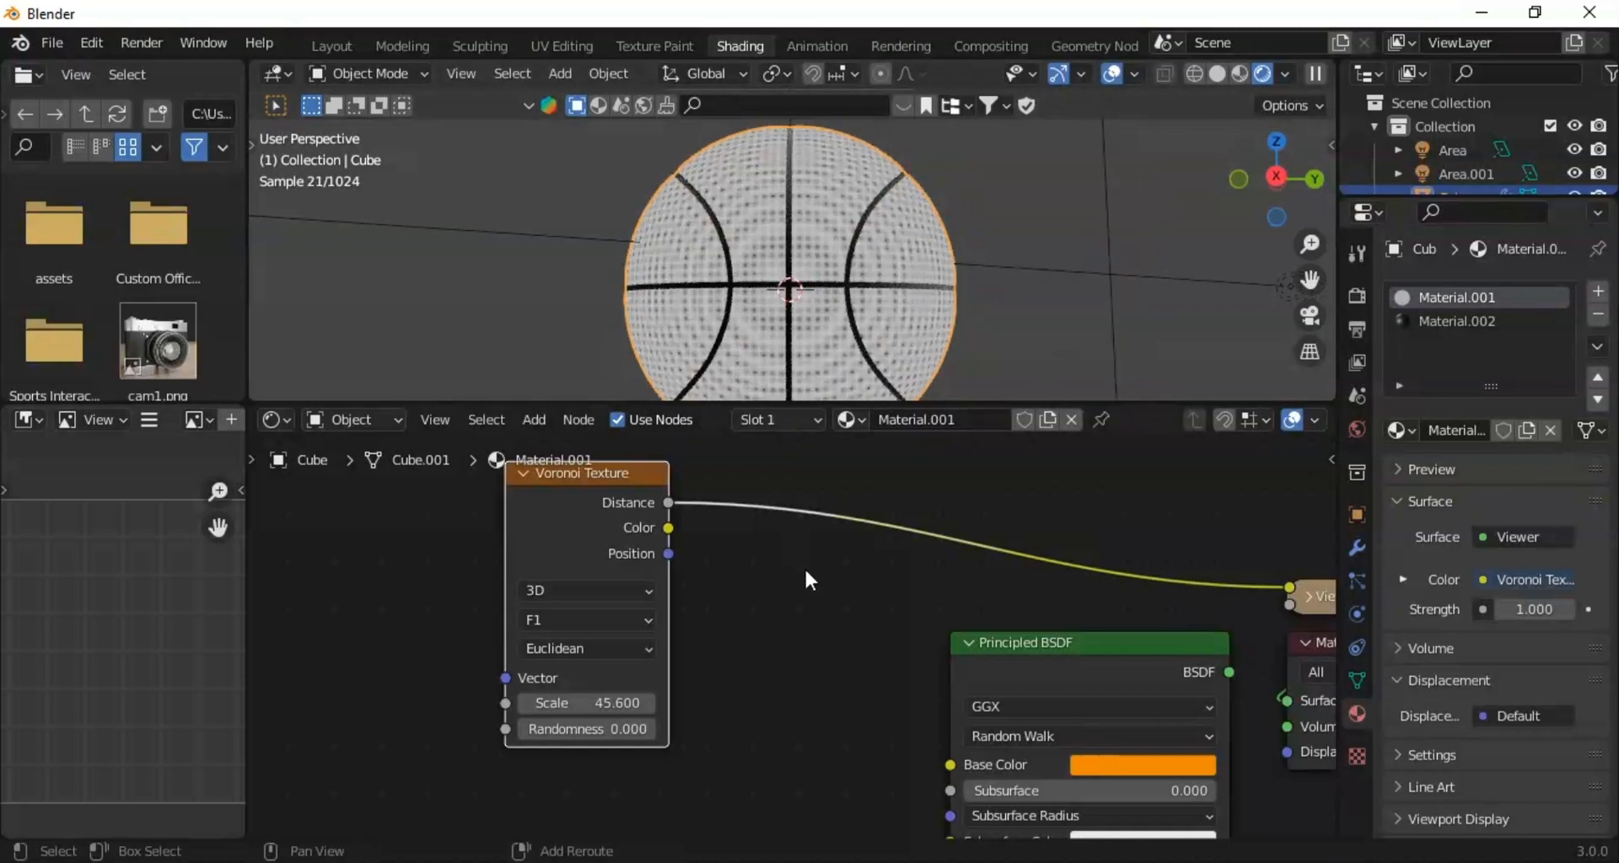
Step: Add a ColorRamp node on the link between the Voronoi Texture's Distance output and the Viewer
{"action": "key", "text": "shift+a"}
{"action": "left_click", "coordinate": [756, 570]}
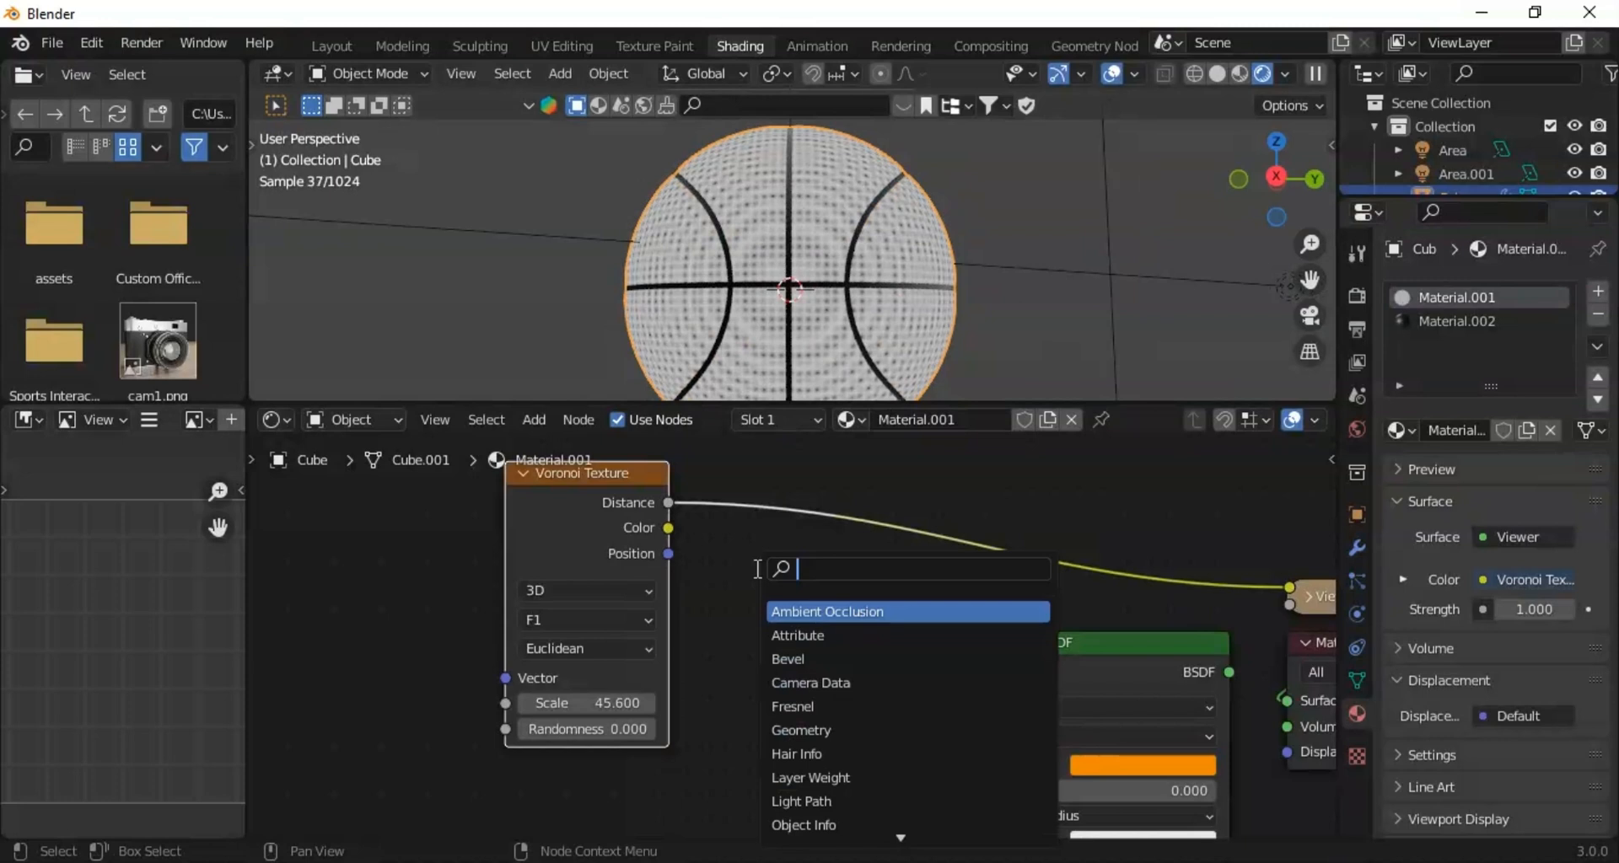
{"action": "type", "text": "co"}
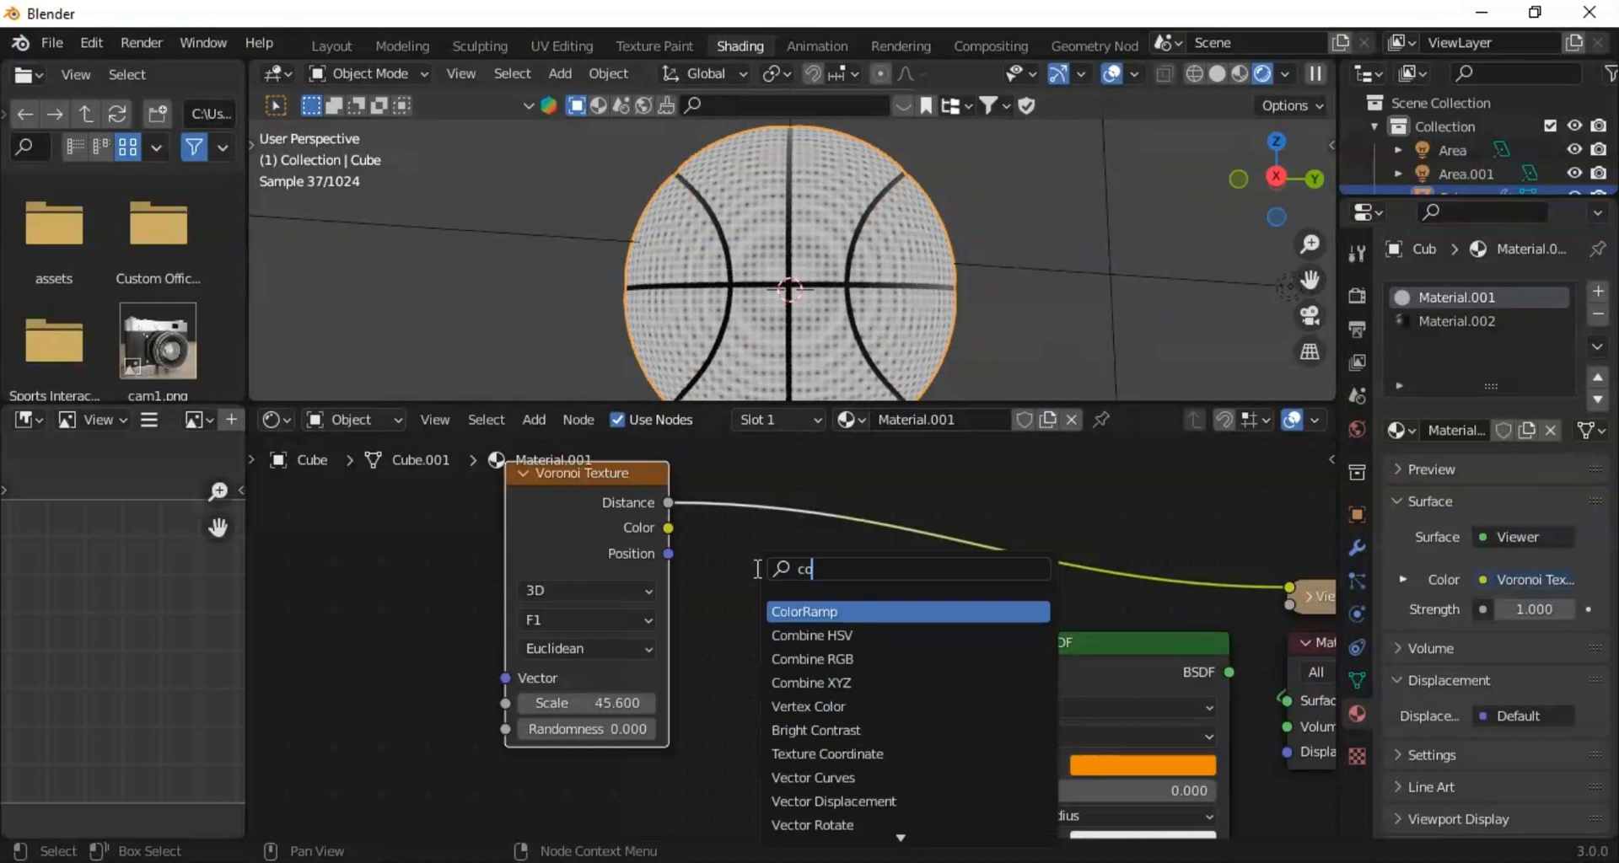
{"action": "left_click", "coordinate": [848, 611]}
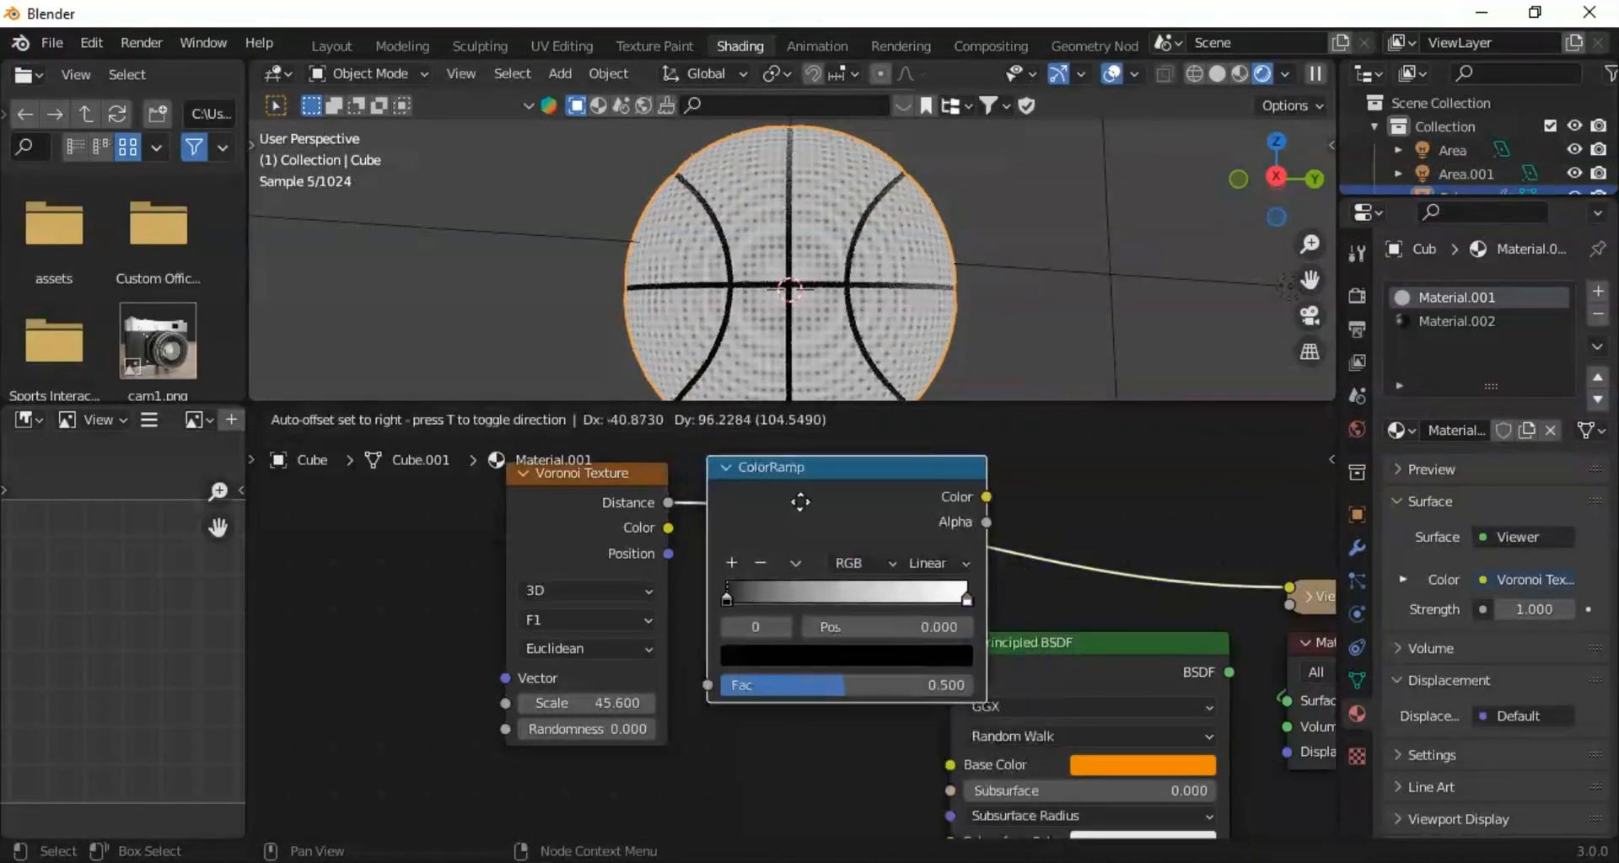
{"action": "left_click", "coordinate": [801, 508]}
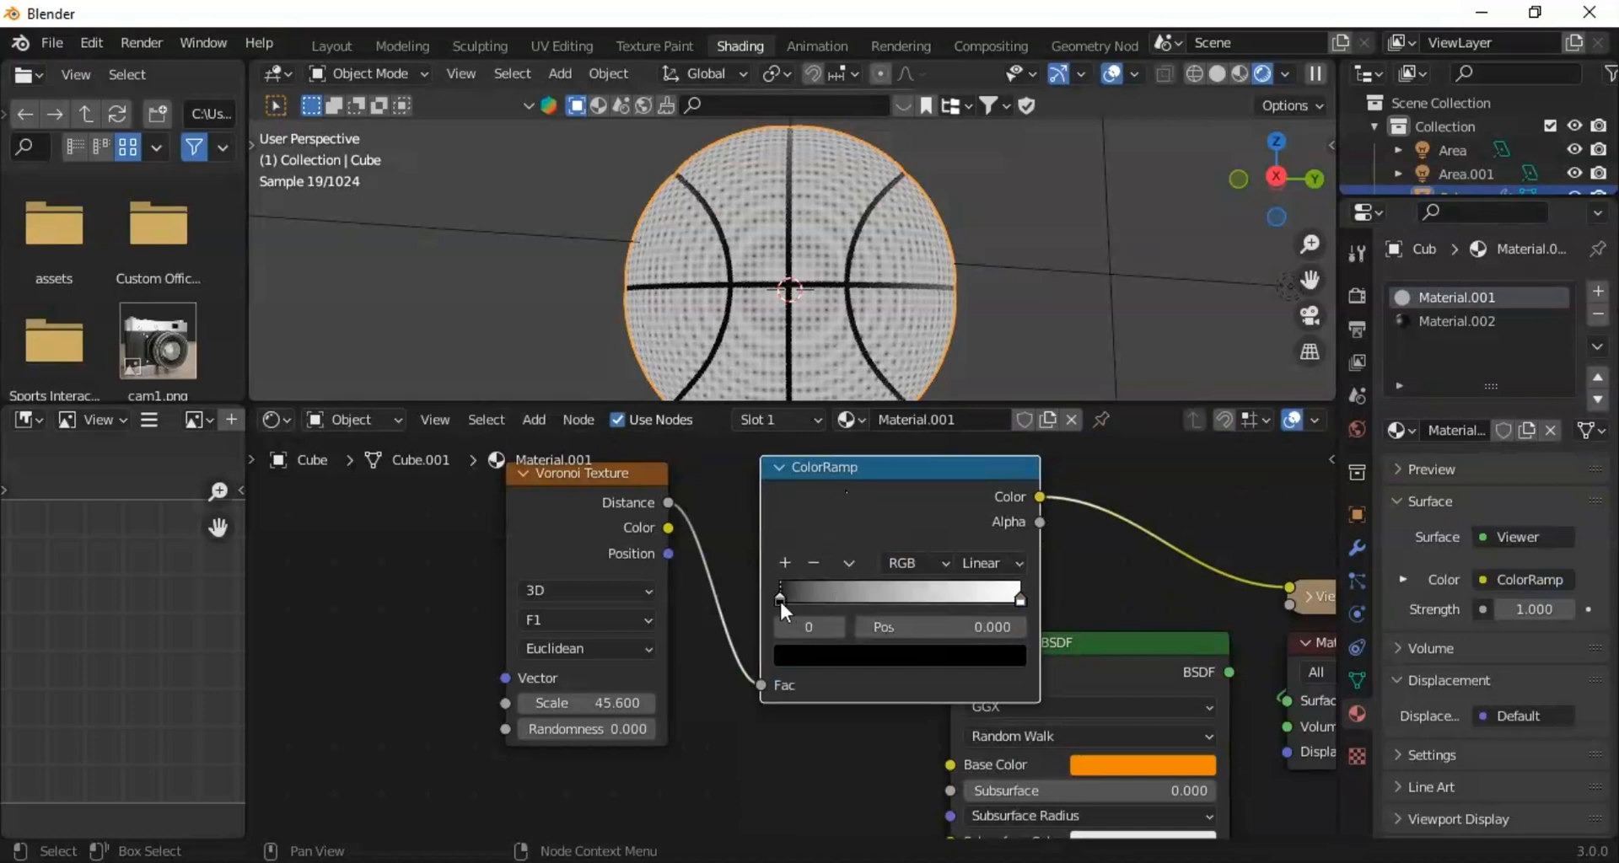
Step: Tighten the ColorRamp's gradient by moving the black stop inward and setting the white stop's position to 0.582
{"action": "left_click_drag", "start_coordinate": [780, 601], "coordinate": [869, 608]}
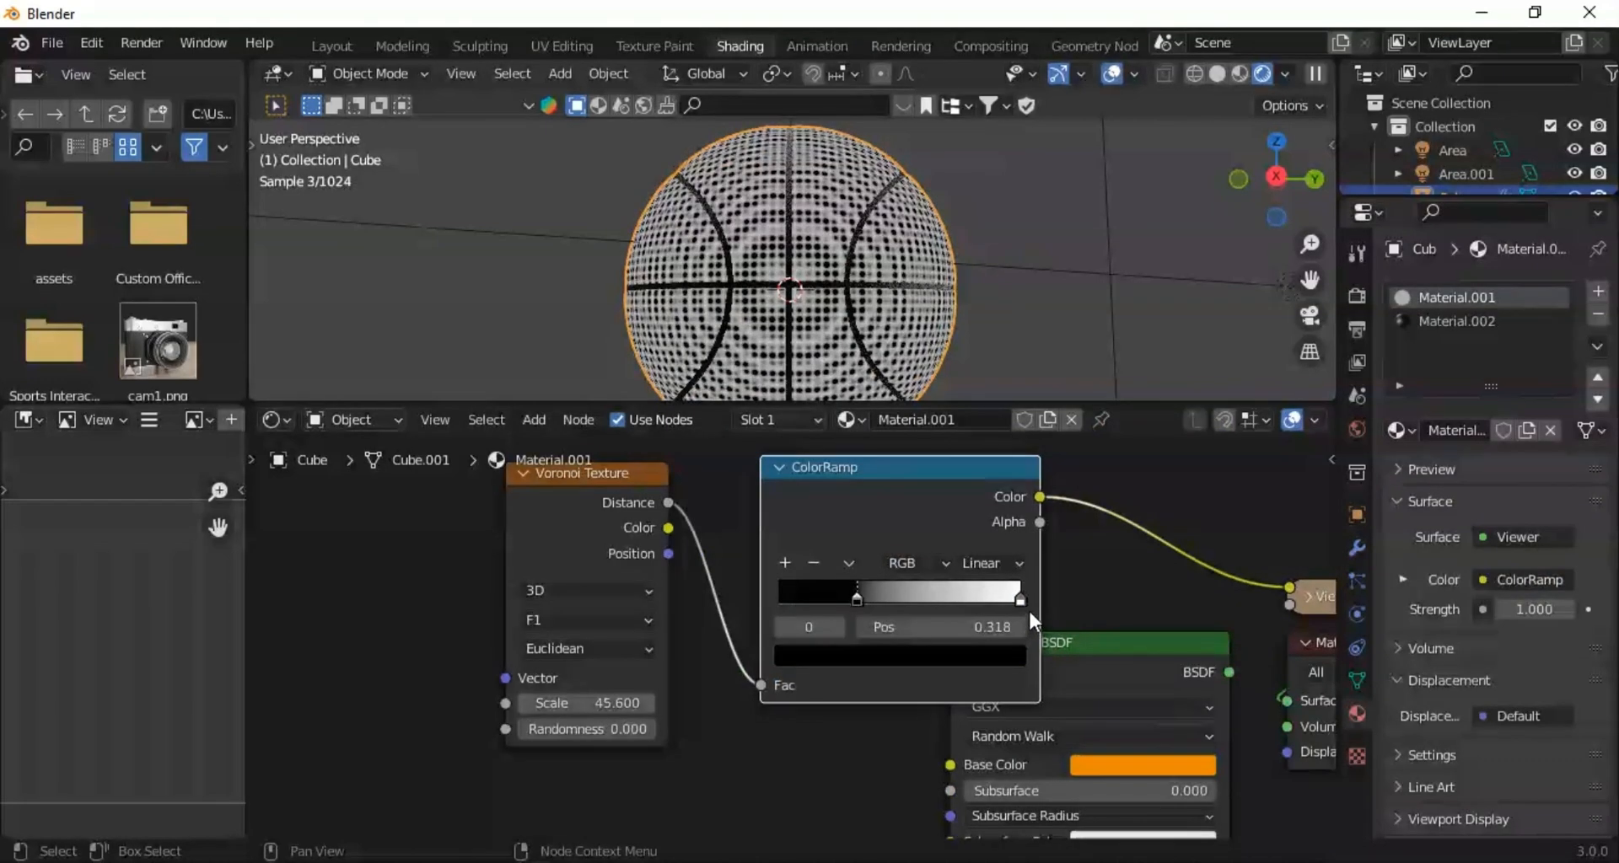
{"action": "left_click_drag", "start_coordinate": [1025, 600], "coordinate": [927, 603]}
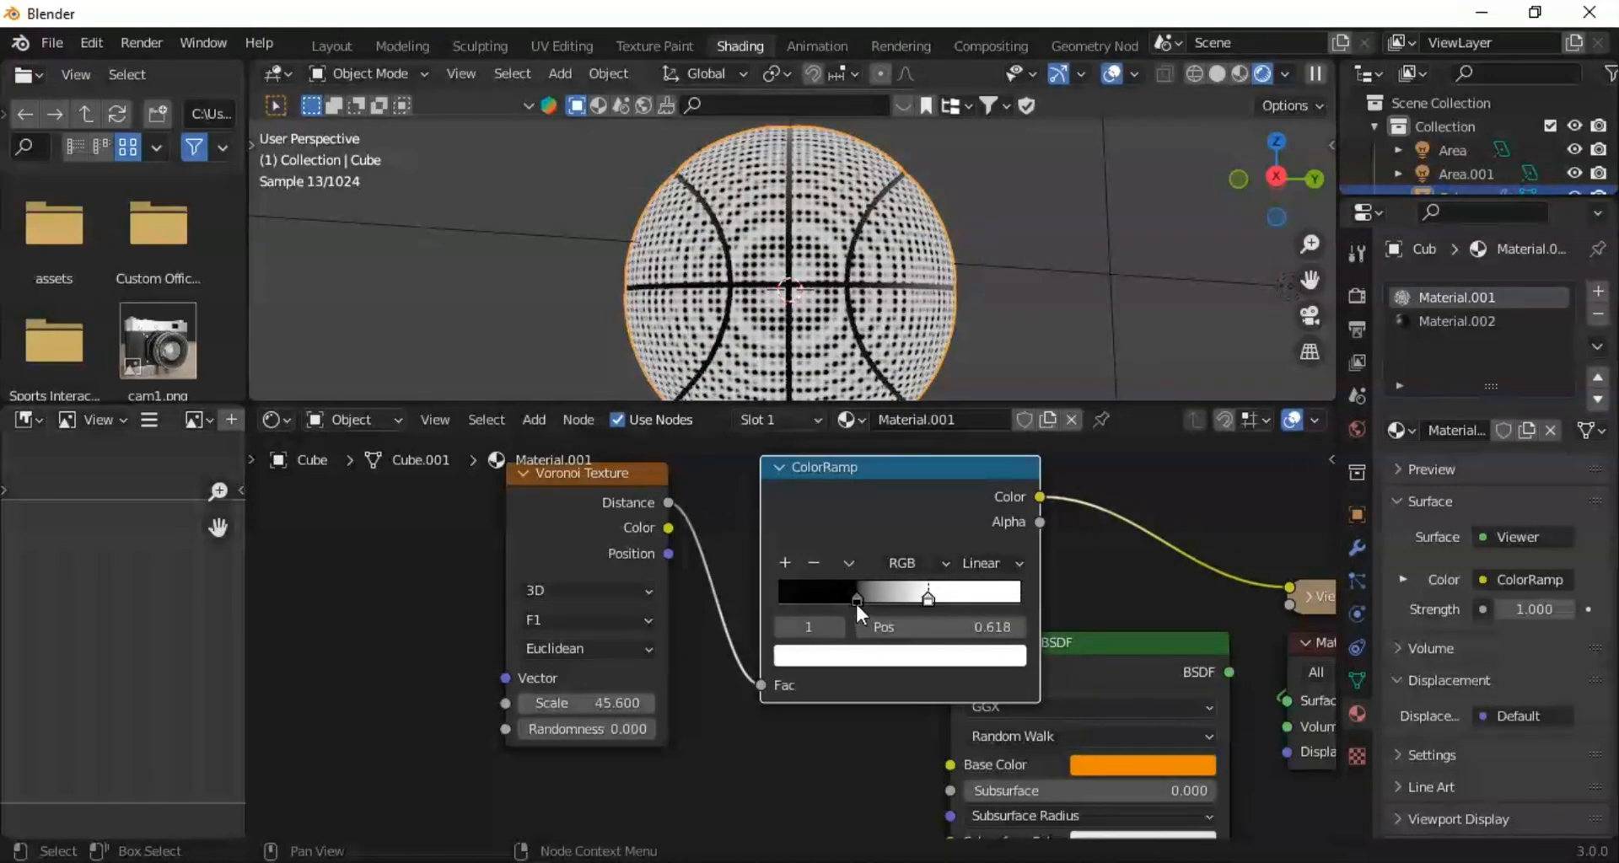
{"action": "left_click_drag", "start_coordinate": [855, 601], "coordinate": [922, 599]}
{"action": "left_click", "coordinate": [929, 600]}
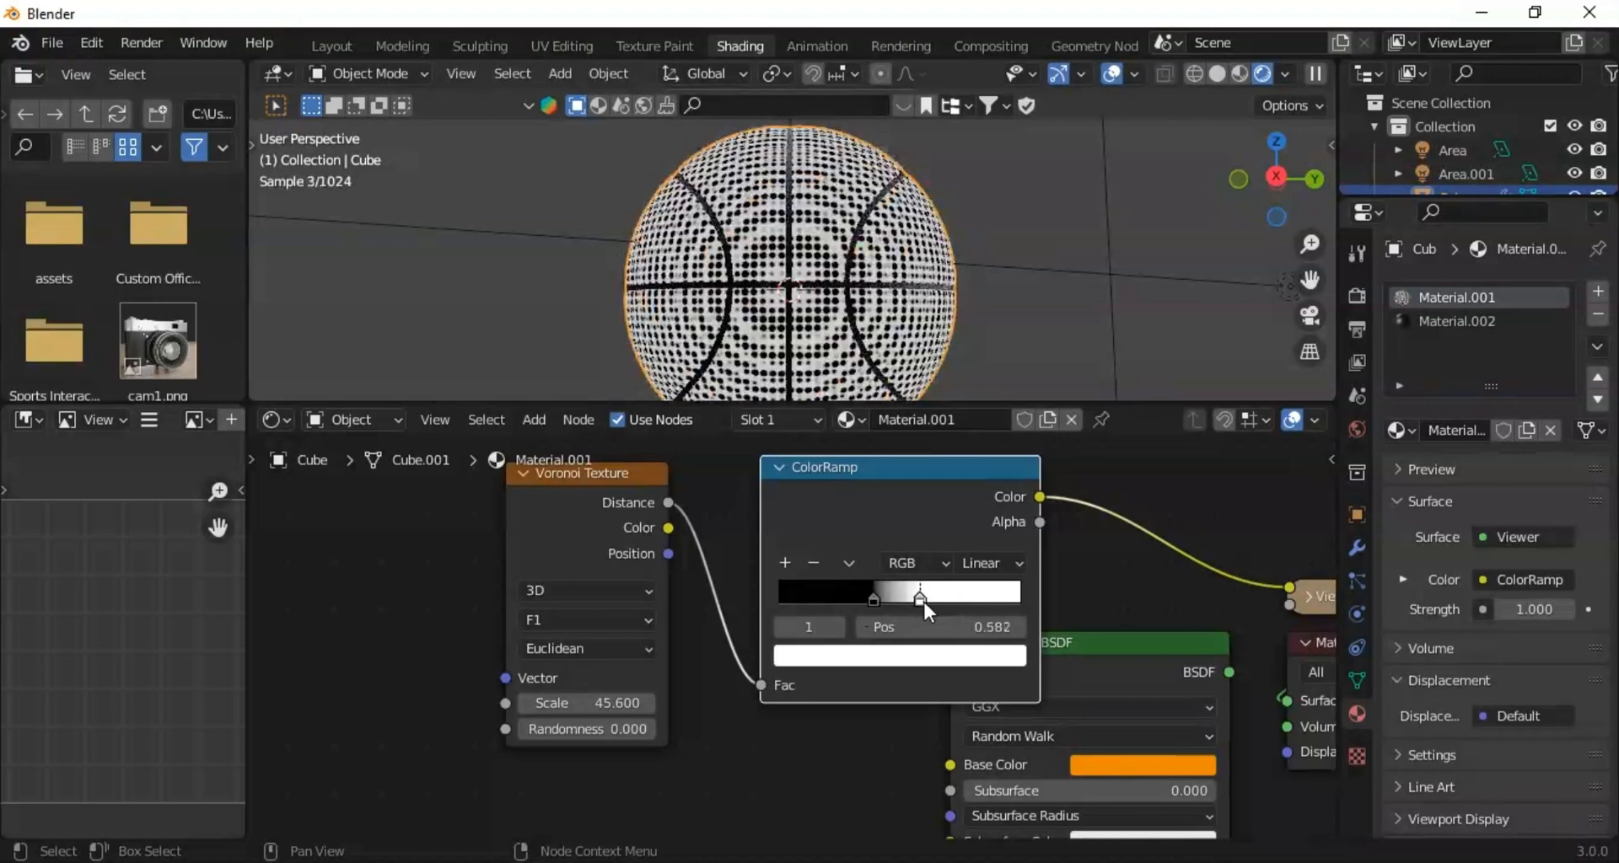
Step: Set the Voronoi Texture's Scale to 59.7 and check the dot pattern from several sides of the ball
{"action": "left_click_drag", "start_coordinate": [1279, 175], "coordinate": [1278, 174]}
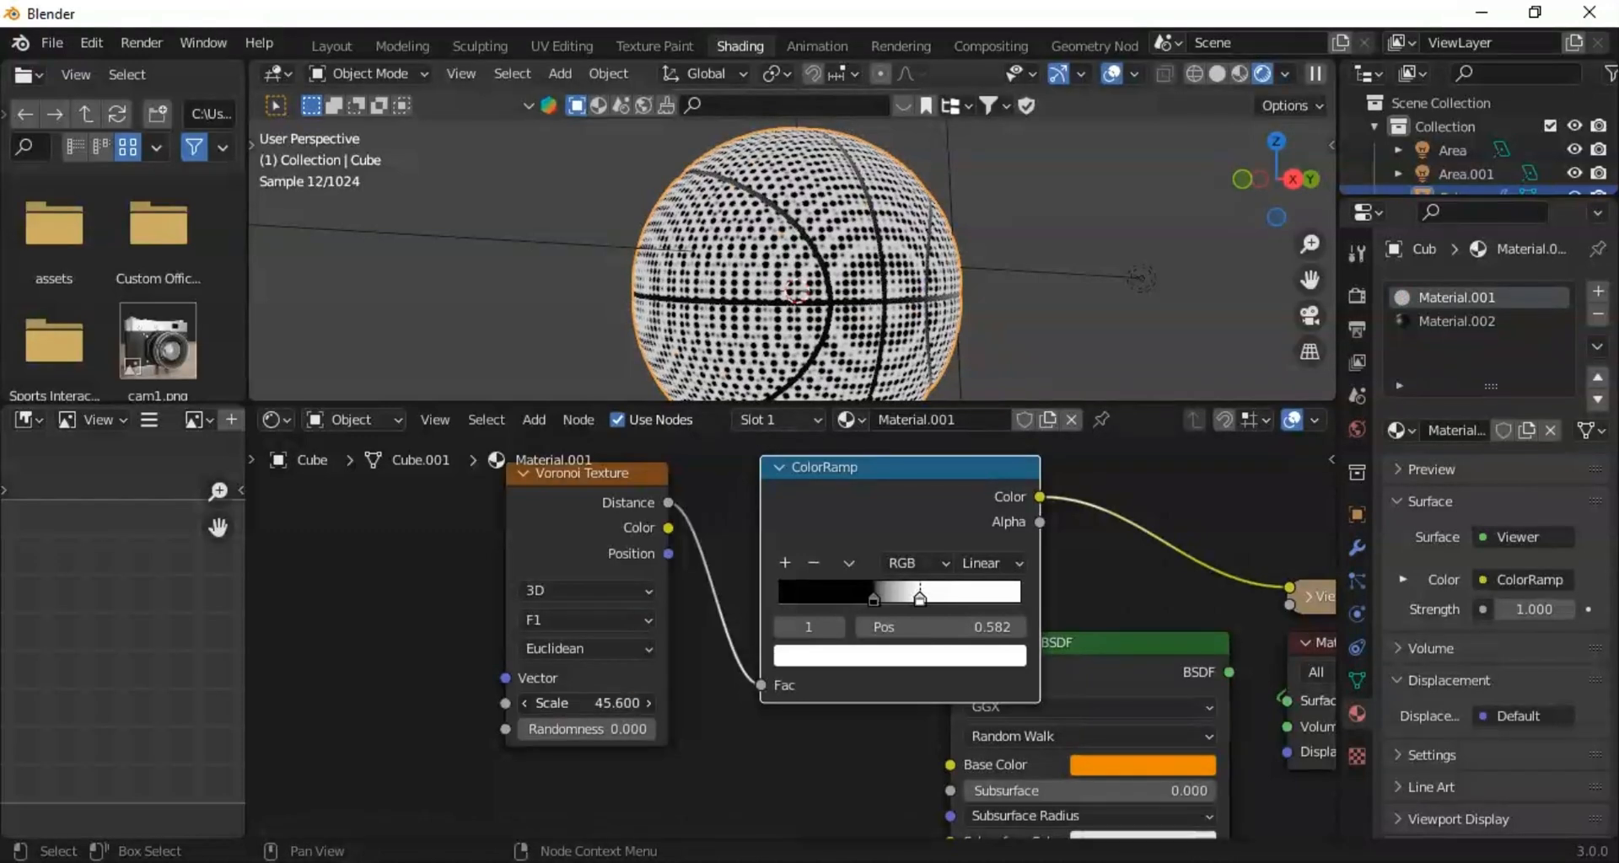
{"action": "mouse_move", "coordinate": [590, 704]}
{"action": "left_mouse_down"}
{"action": "mouse_move", "coordinate": [675, 704]}
{"action": "mouse_move", "coordinate": [571, 705]}
{"action": "left_mouse_up"}
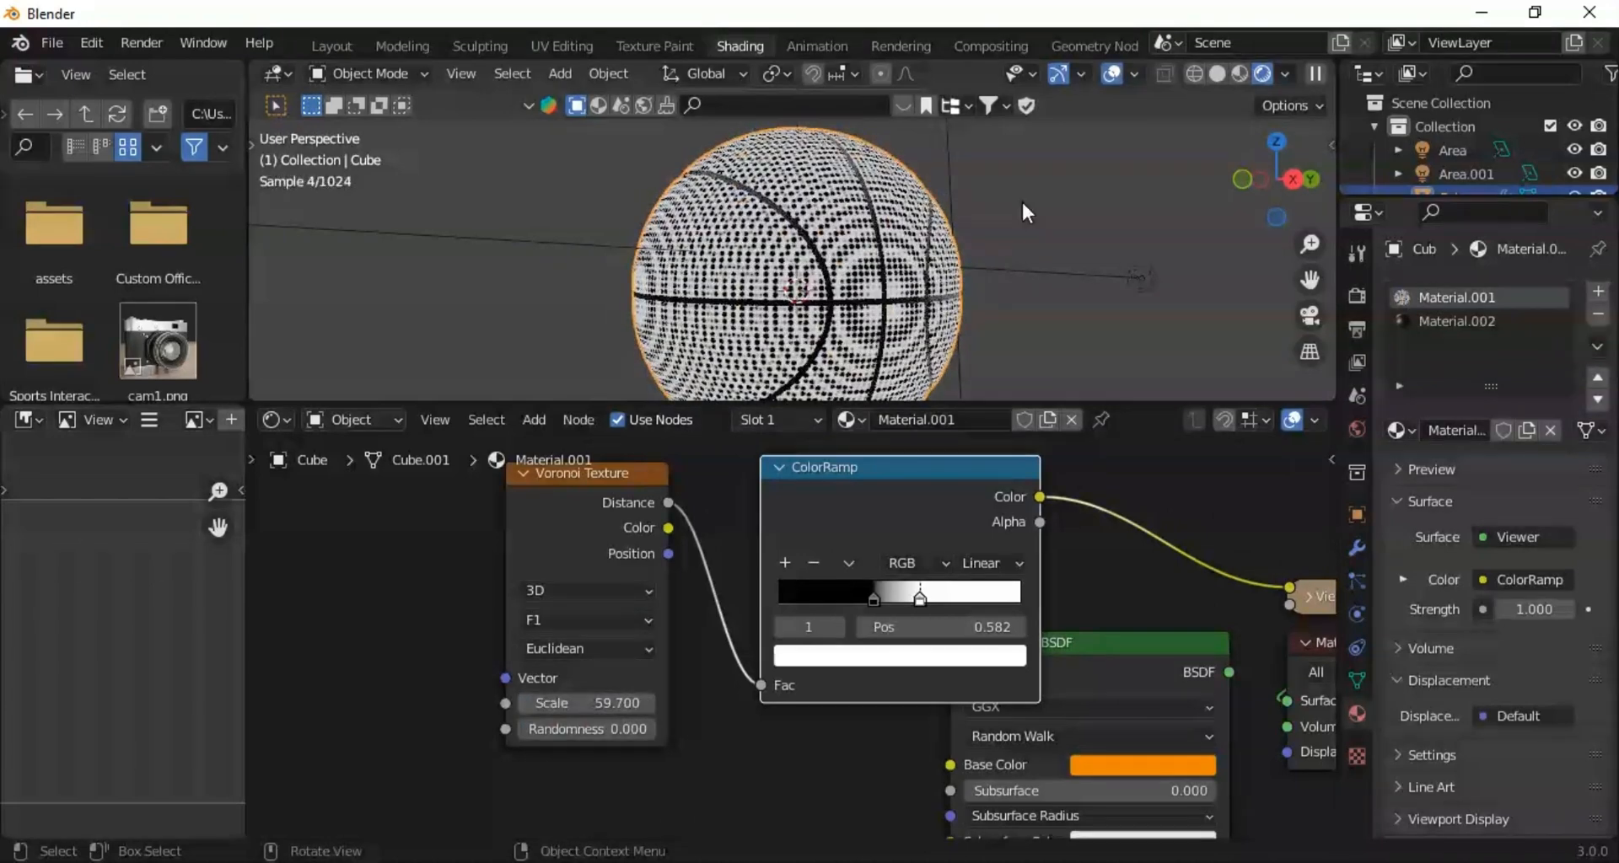
{"action": "mouse_move", "coordinate": [1270, 169]}
{"action": "left_mouse_down"}
{"action": "mouse_move", "coordinate": [1315, 173]}
{"action": "mouse_move", "coordinate": [1269, 169]}
{"action": "left_mouse_up"}
{"action": "left_click", "coordinate": [1272, 179]}
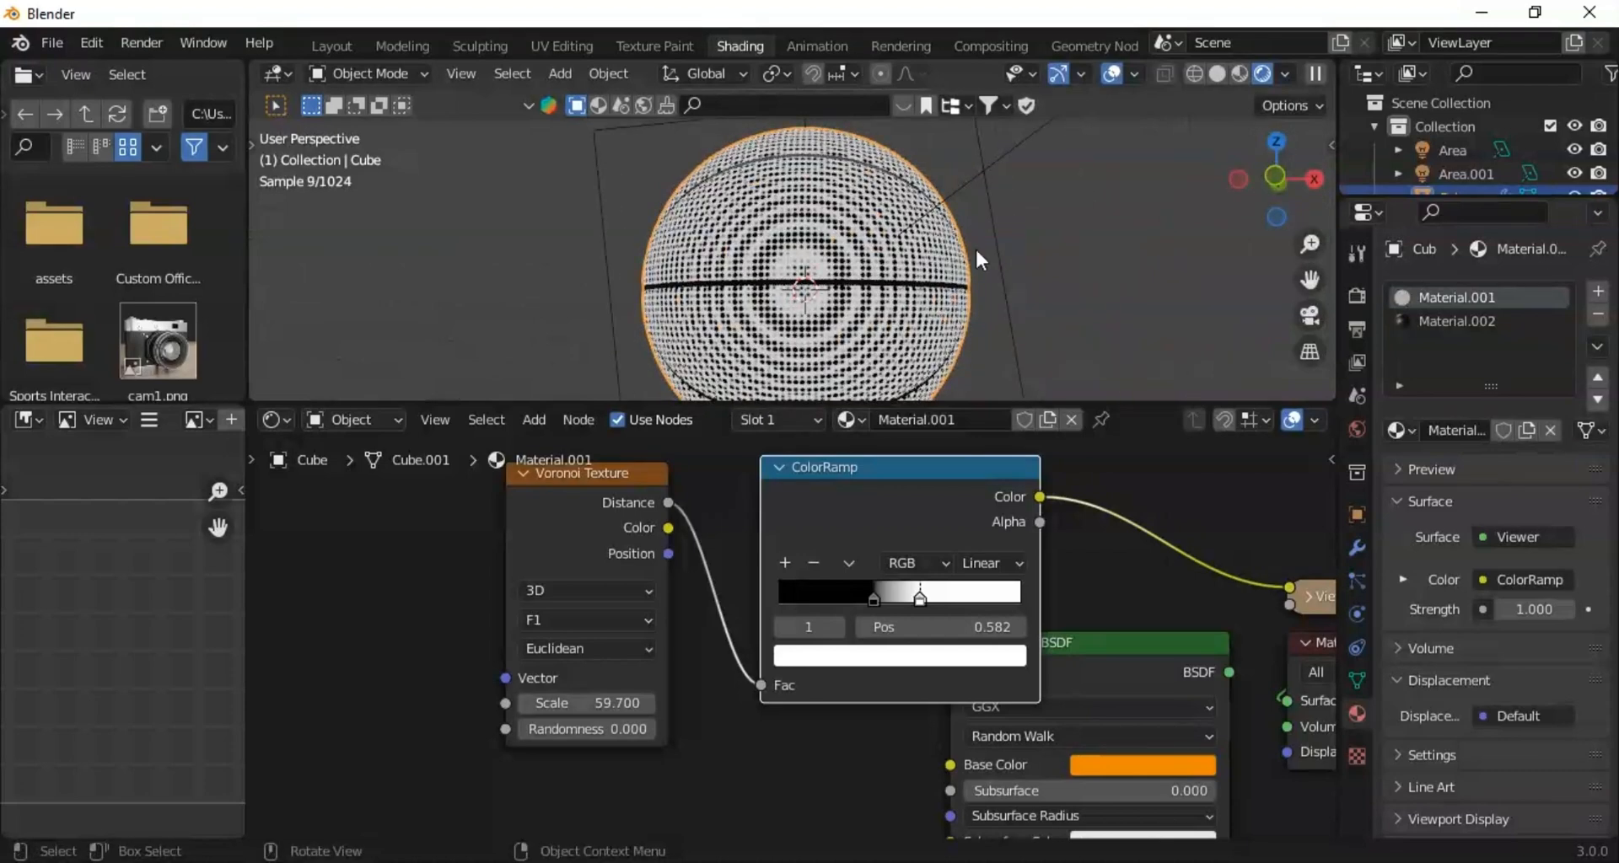
{"action": "left_click_drag", "start_coordinate": [1278, 178], "coordinate": [1517, 179]}
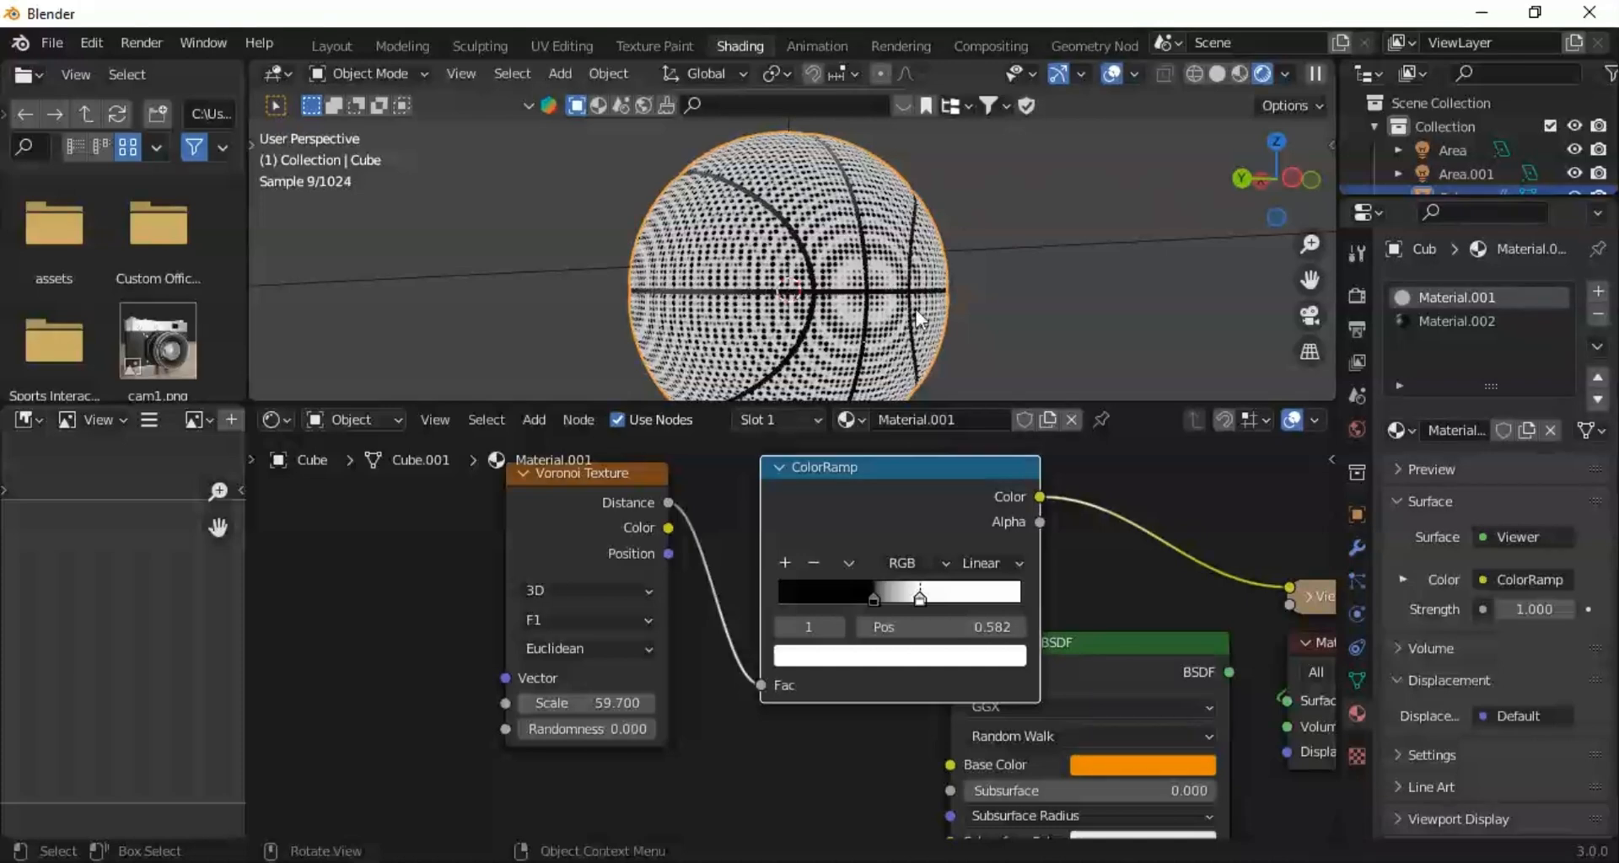
{"action": "mouse_move", "coordinate": [1246, 169]}
{"action": "left_mouse_down"}
{"action": "mouse_move", "coordinate": [1382, 176]}
{"action": "mouse_move", "coordinate": [1254, 169]}
{"action": "left_mouse_up"}
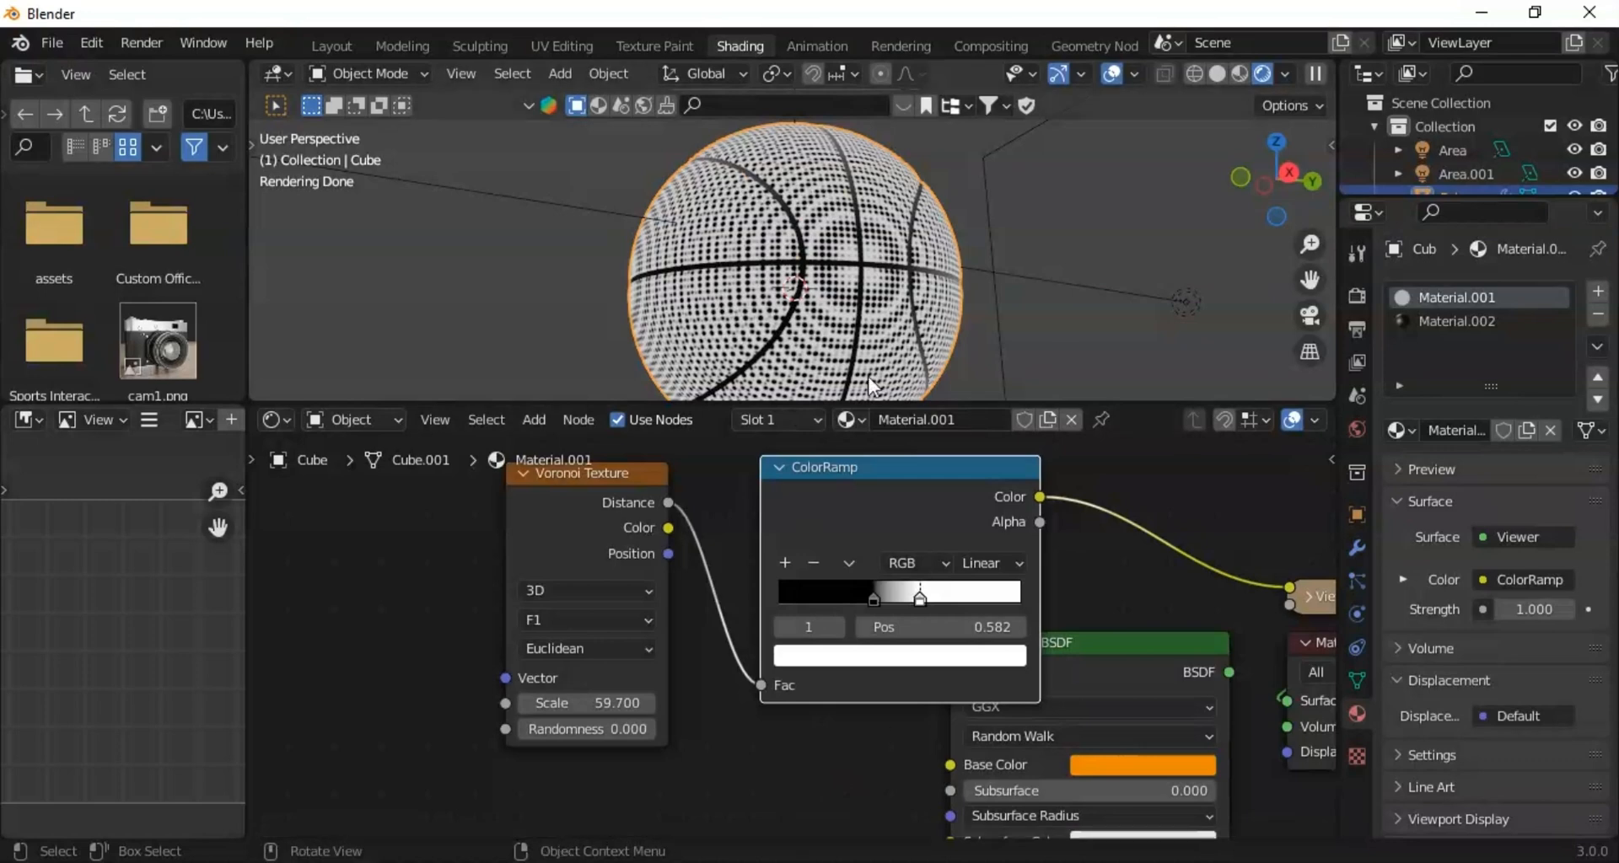
Step: Open the UV Editing workspace, clear the ball's seam face selection, and change to edge select mode
{"action": "left_click", "coordinate": [559, 44]}
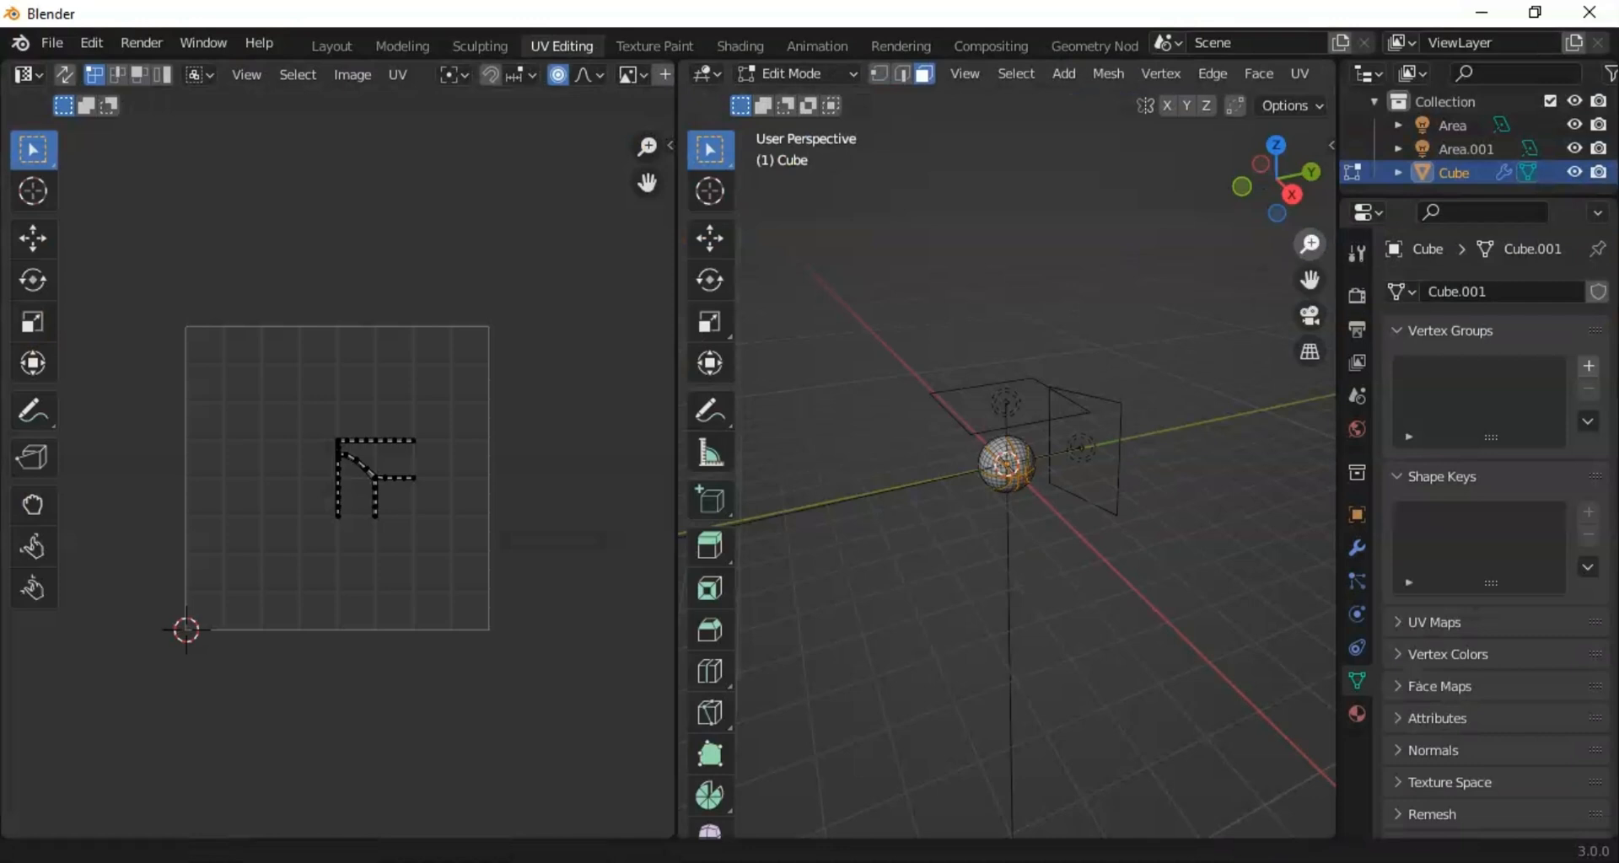
{"action": "left_click_drag", "start_coordinate": [1310, 244], "coordinate": [1309, 181]}
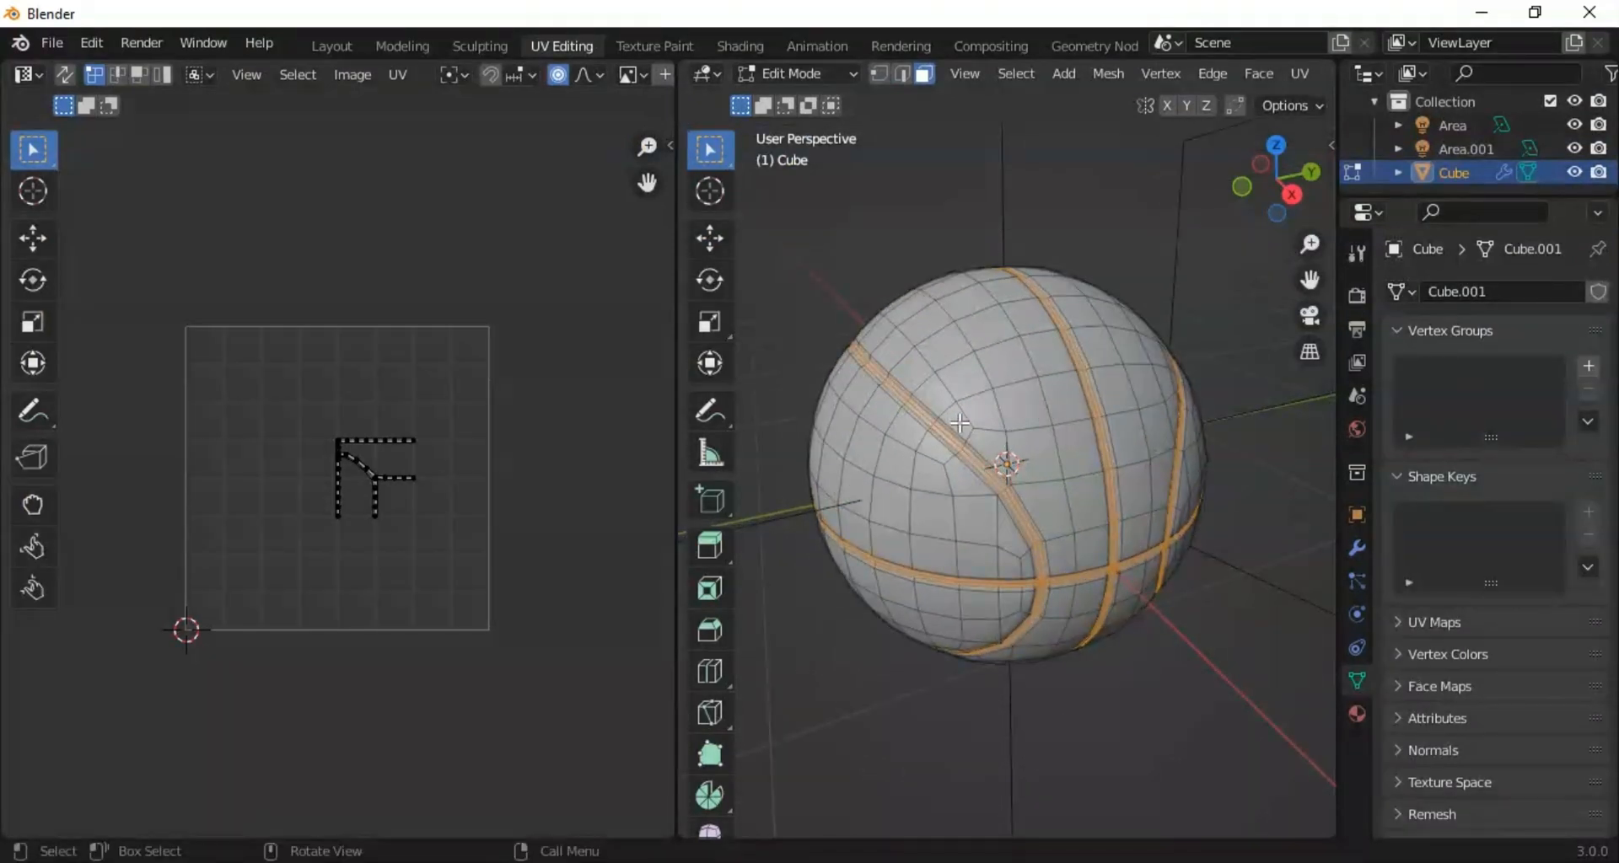
{"action": "key", "text": "a"}
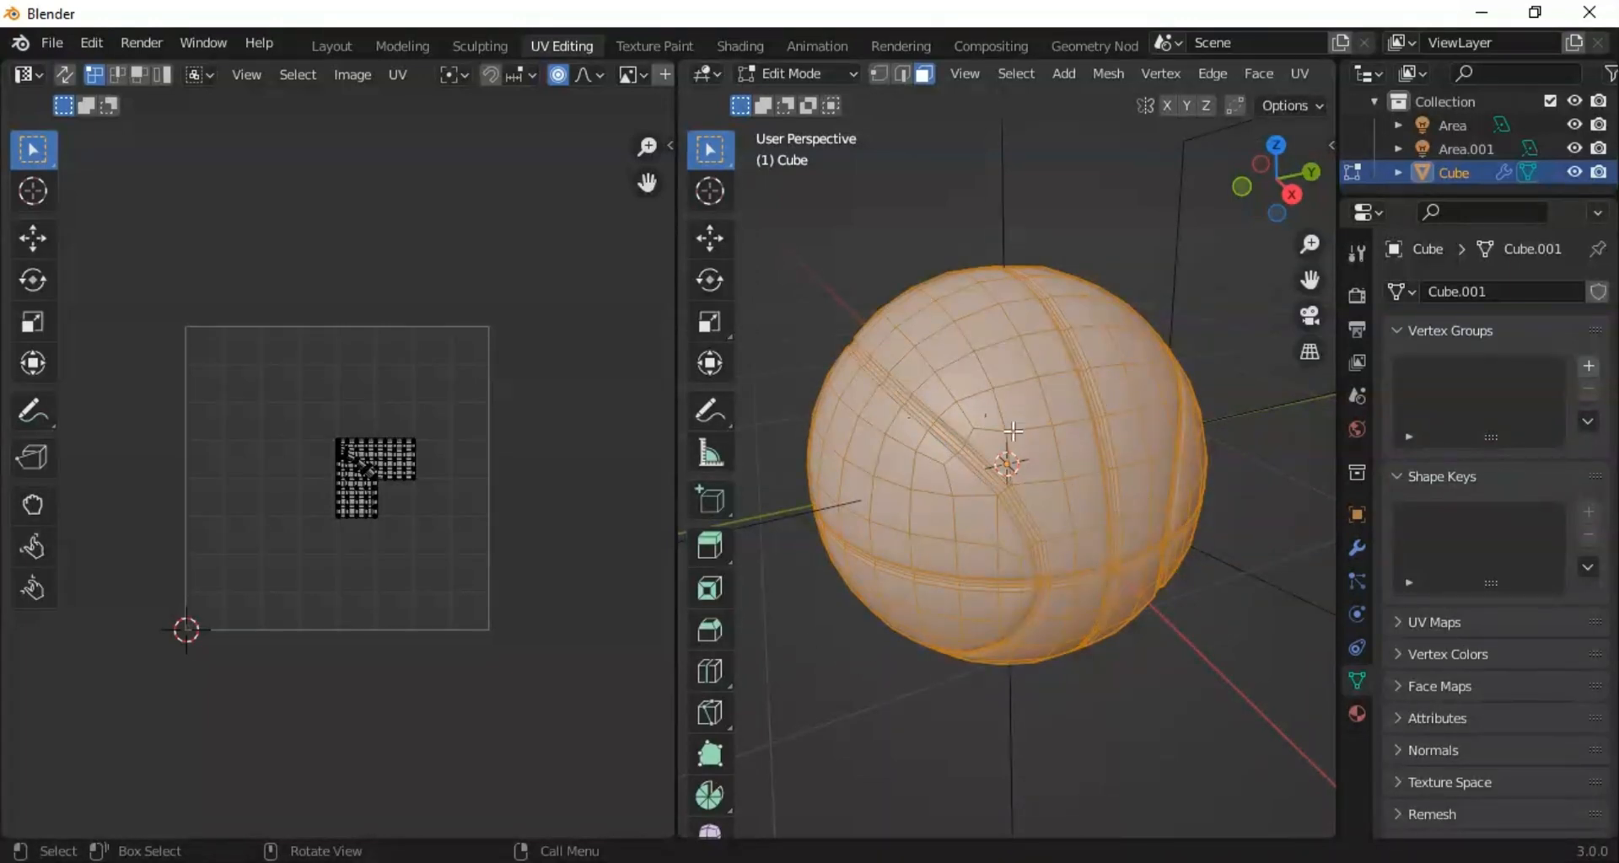
{"action": "key", "text": "alt+a"}
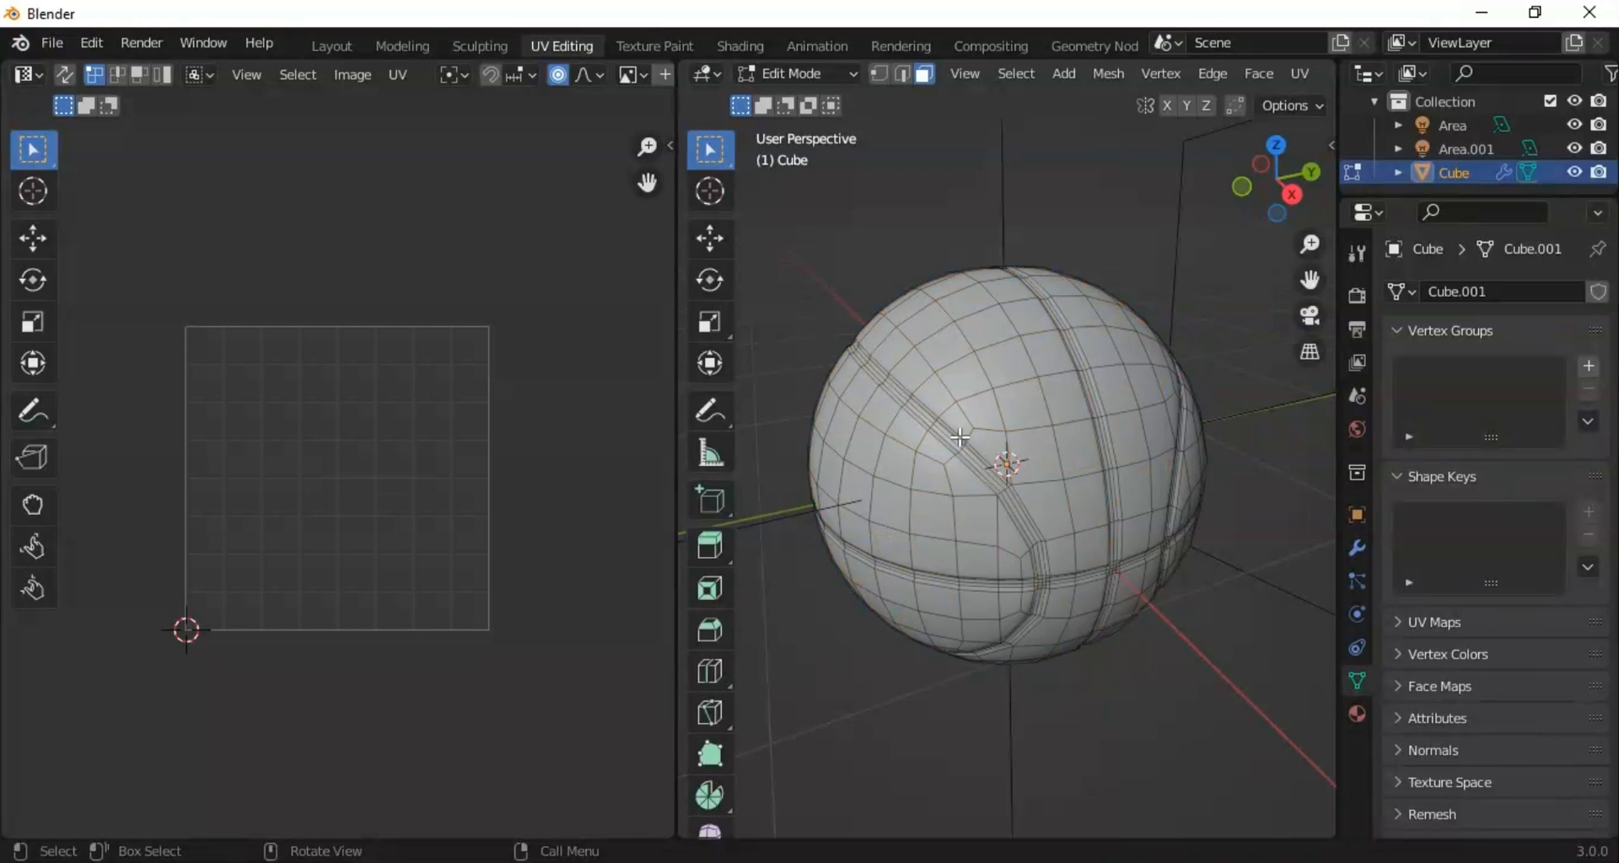
{"action": "left_click", "coordinate": [955, 444]}
{"action": "key", "text": "2"}
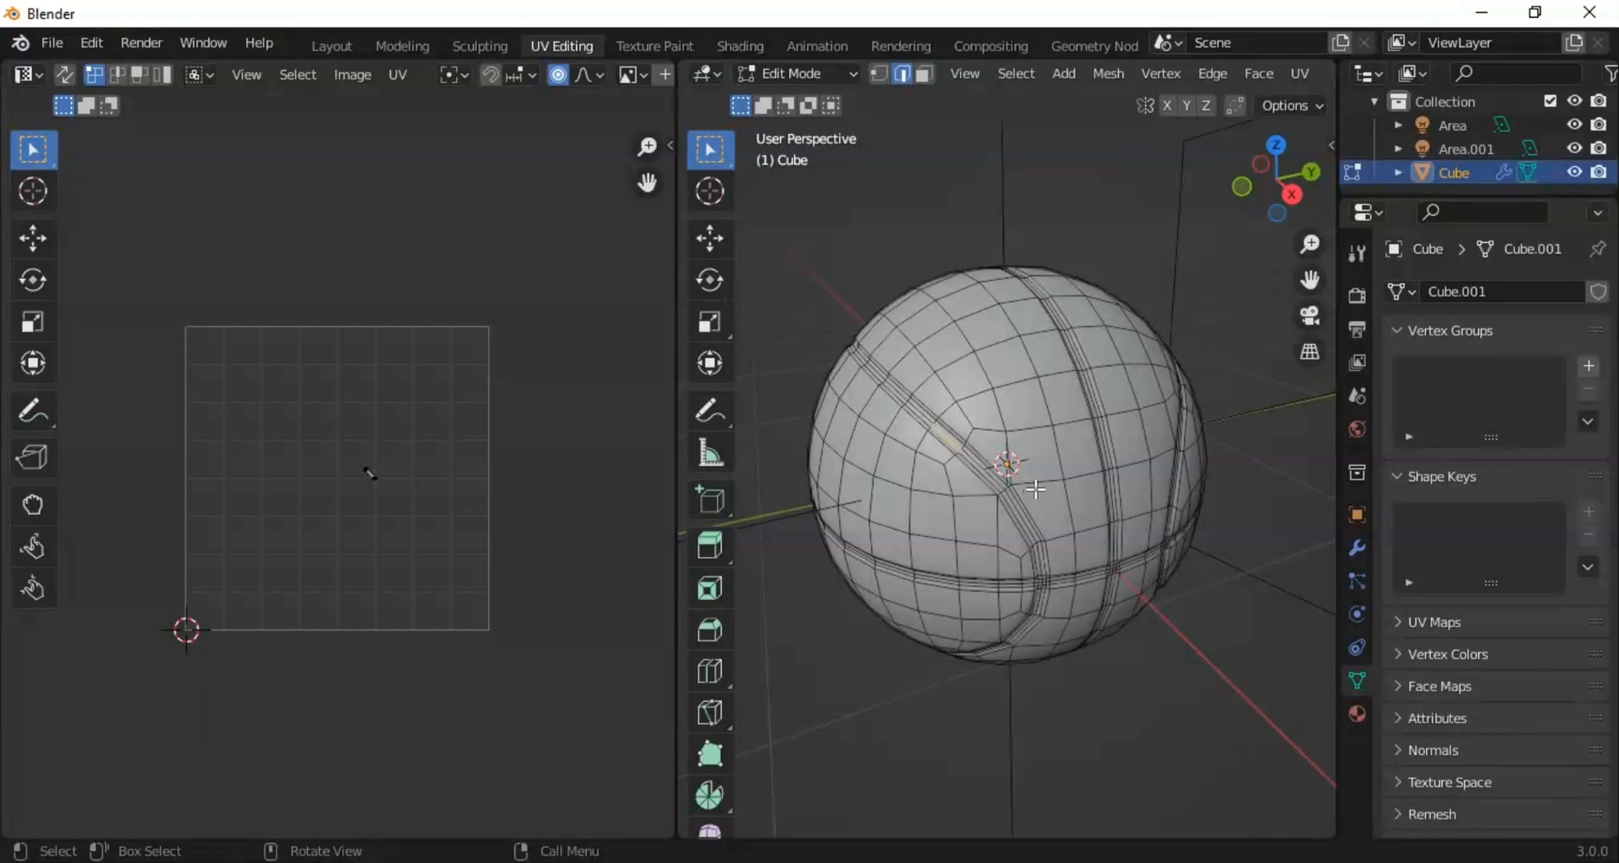
Step: Select the two edge loops bordering the first curved seam of the ball
{"action": "left_click", "coordinate": [919, 417], "text": "alt"}
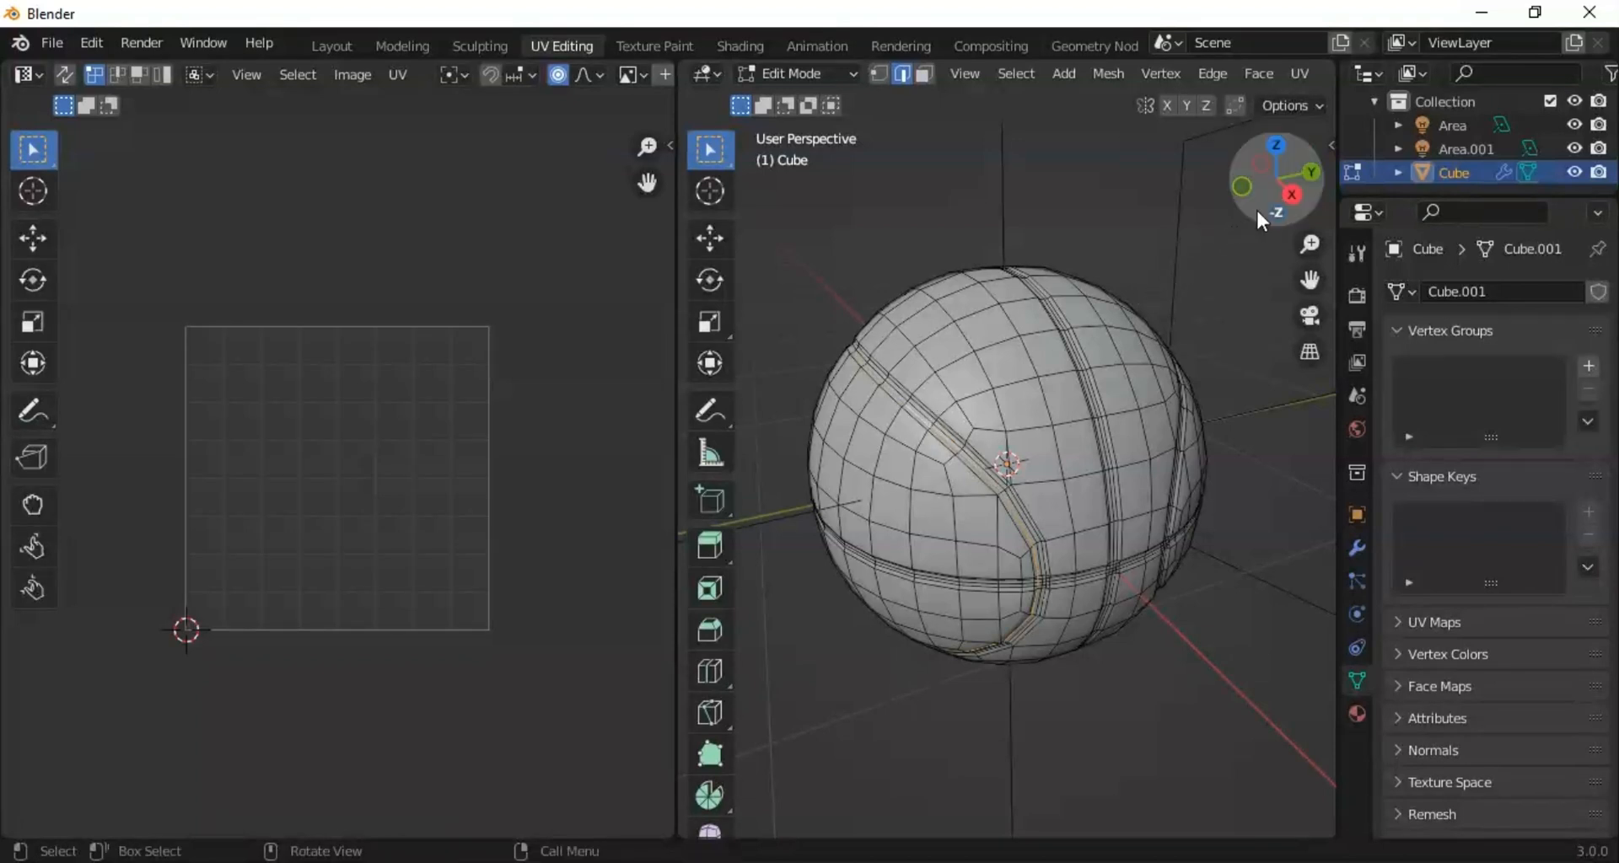
{"action": "left_click_drag", "start_coordinate": [1264, 189], "coordinate": [1271, 202]}
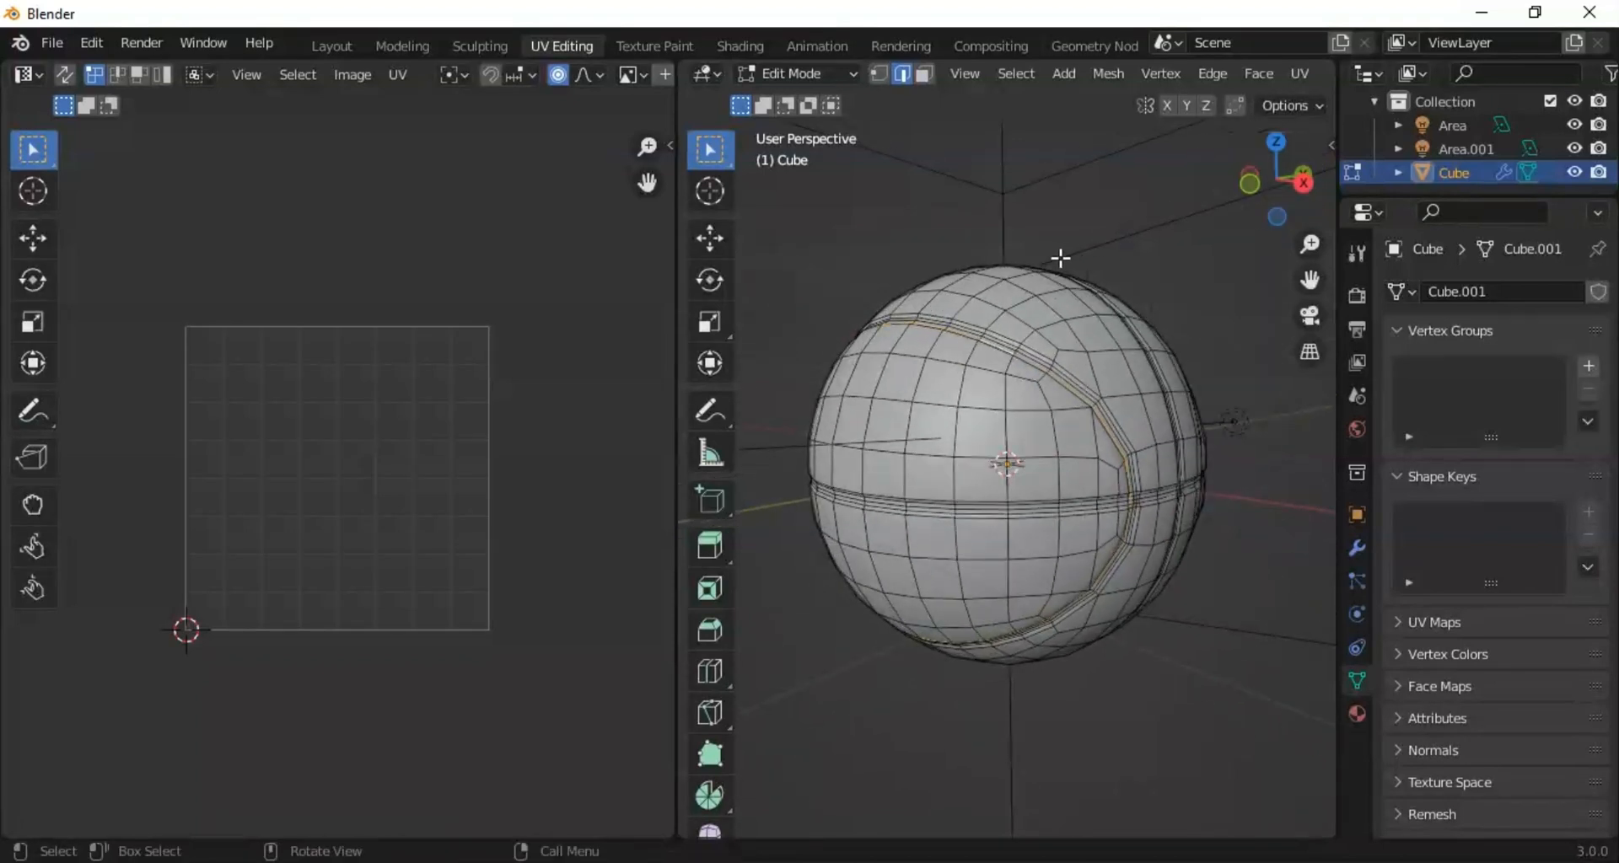
{"action": "left_click", "coordinate": [993, 337], "text": "alt+shift"}
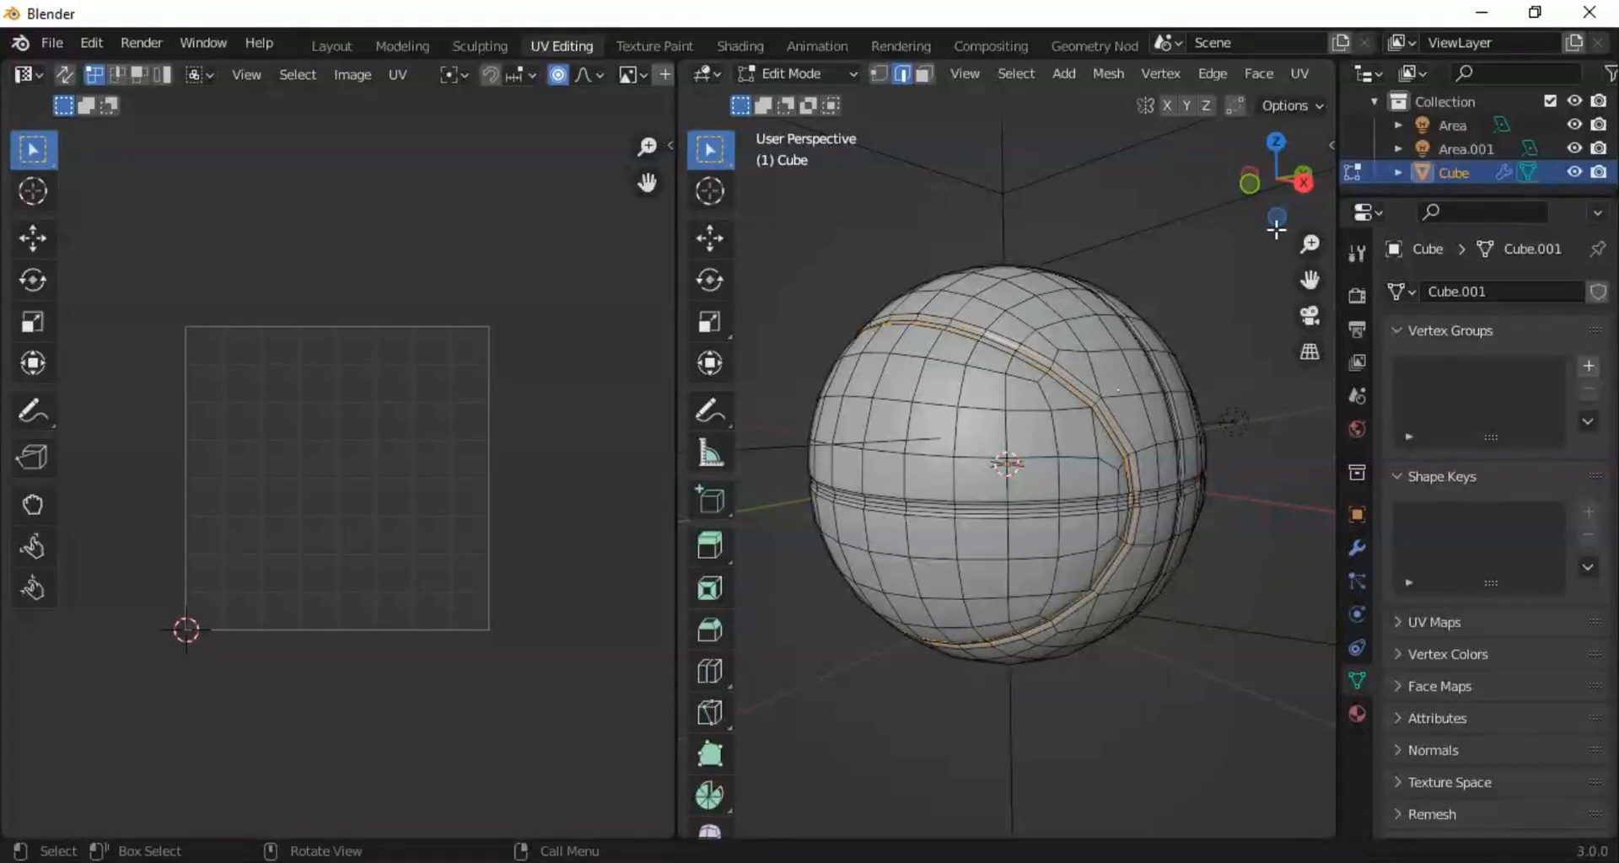
Step: Add the two edge loops bordering the opposite curved seam to the selection
{"action": "left_click_drag", "start_coordinate": [1292, 187], "coordinate": [1223, 194]}
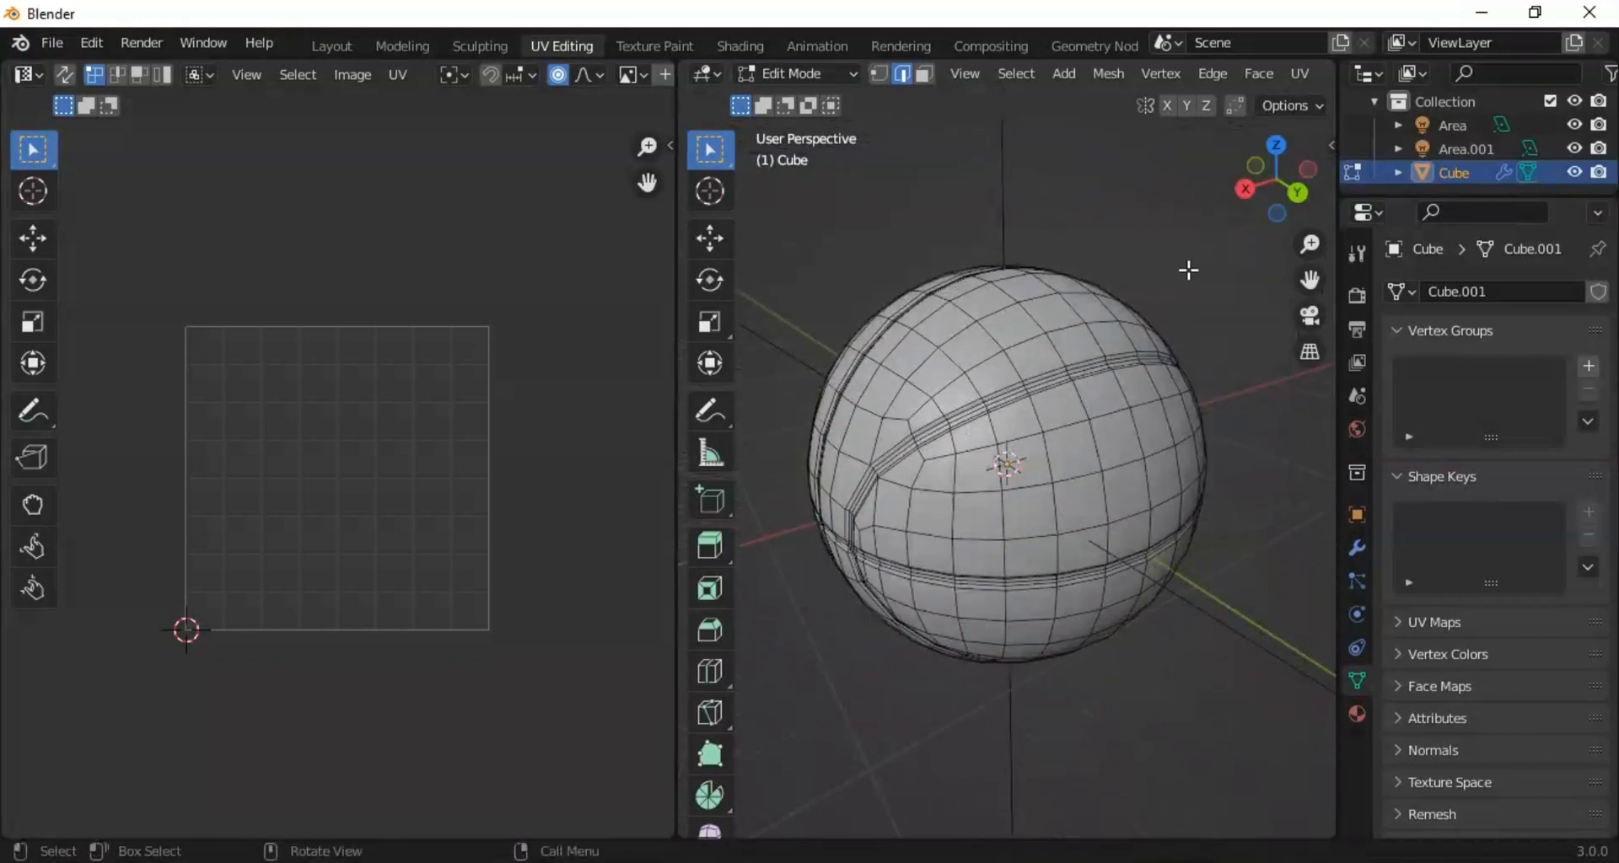
{"action": "left_click", "coordinate": [1015, 388], "text": "alt+shift"}
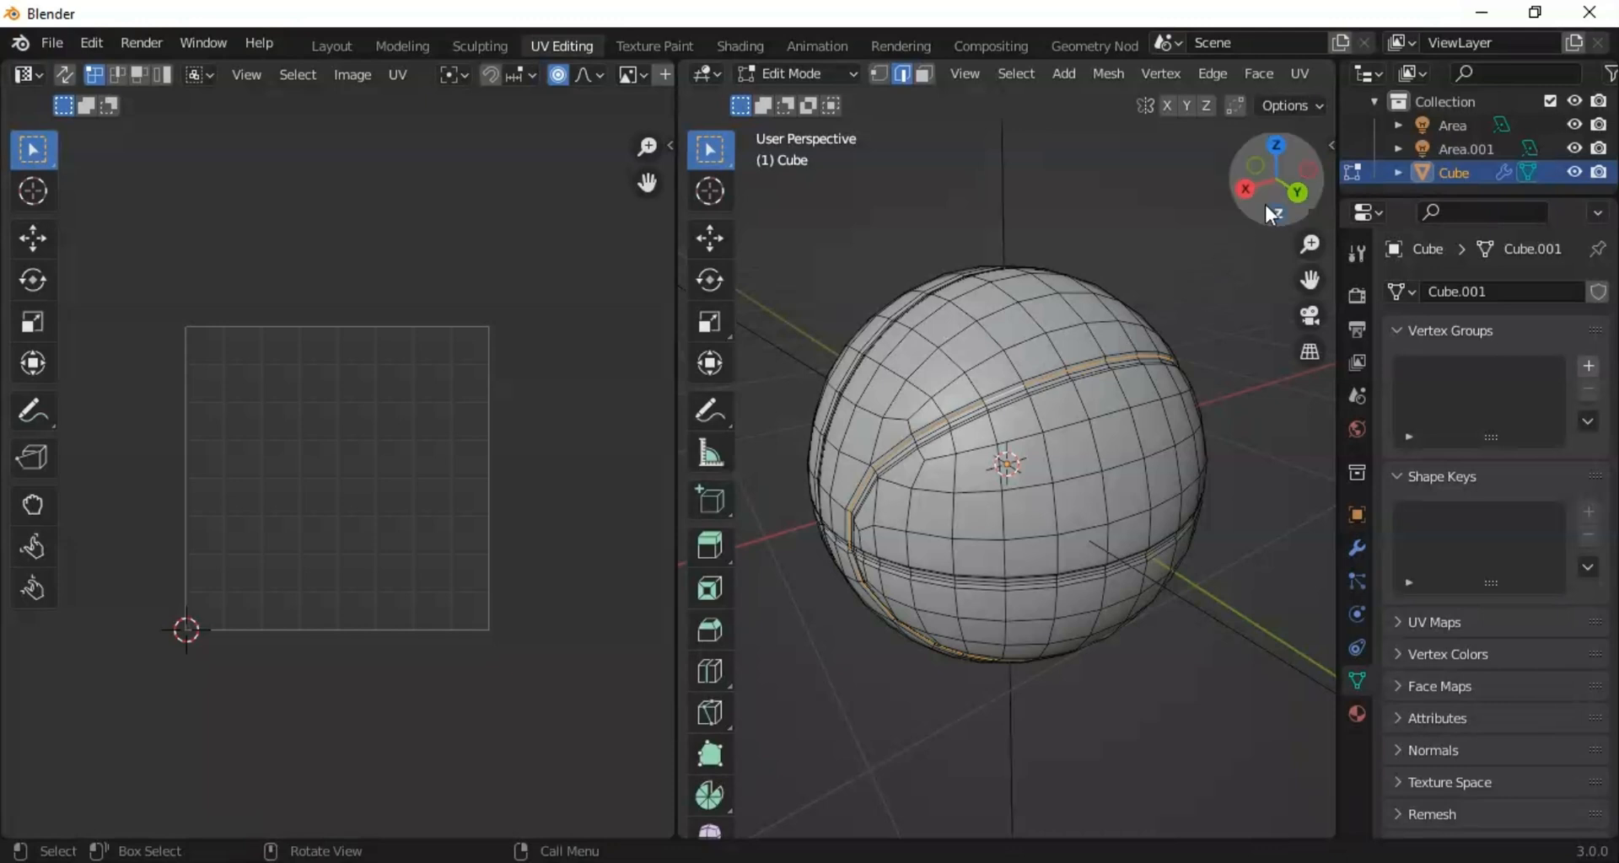
{"action": "left_click_drag", "start_coordinate": [1267, 204], "coordinate": [1116, 387]}
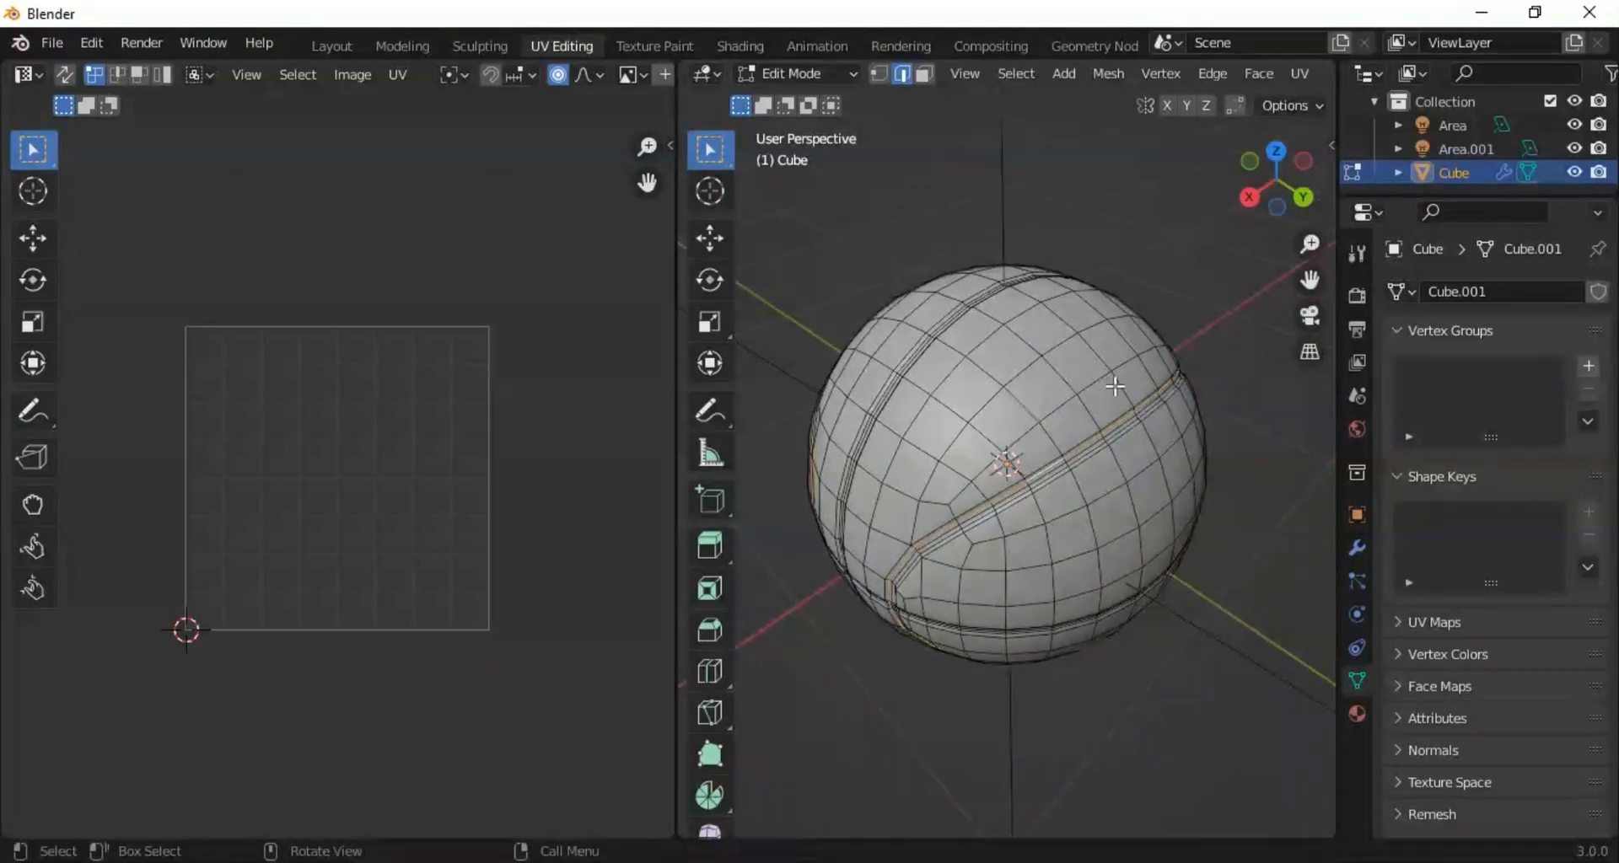
{"action": "left_click", "coordinate": [1021, 498], "text": "alt+shift"}
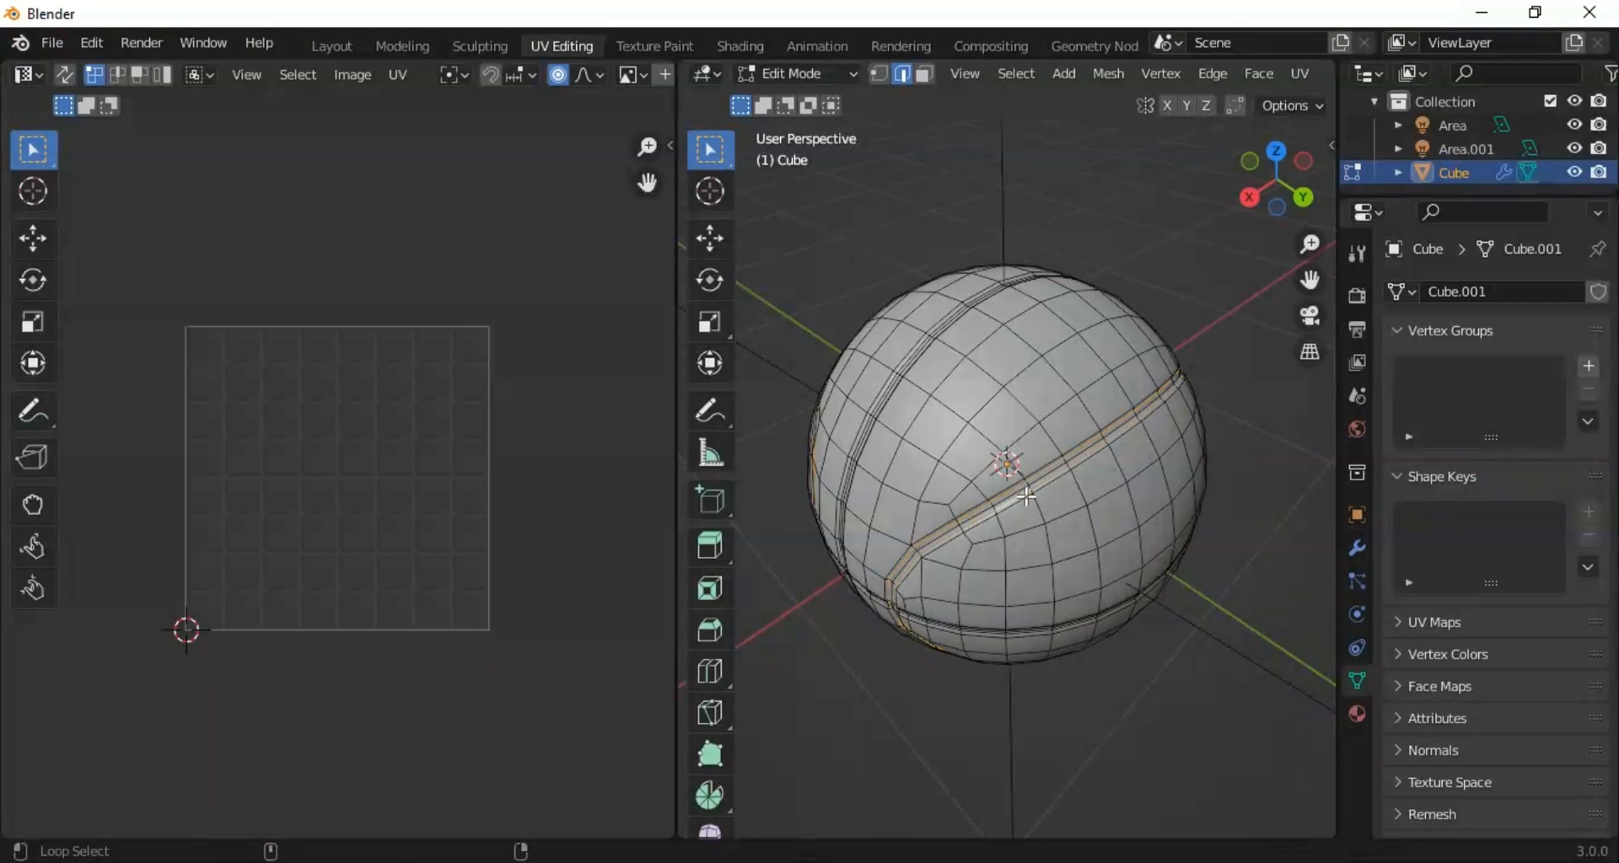
{"action": "left_click_drag", "start_coordinate": [1317, 194], "coordinate": [1250, 204]}
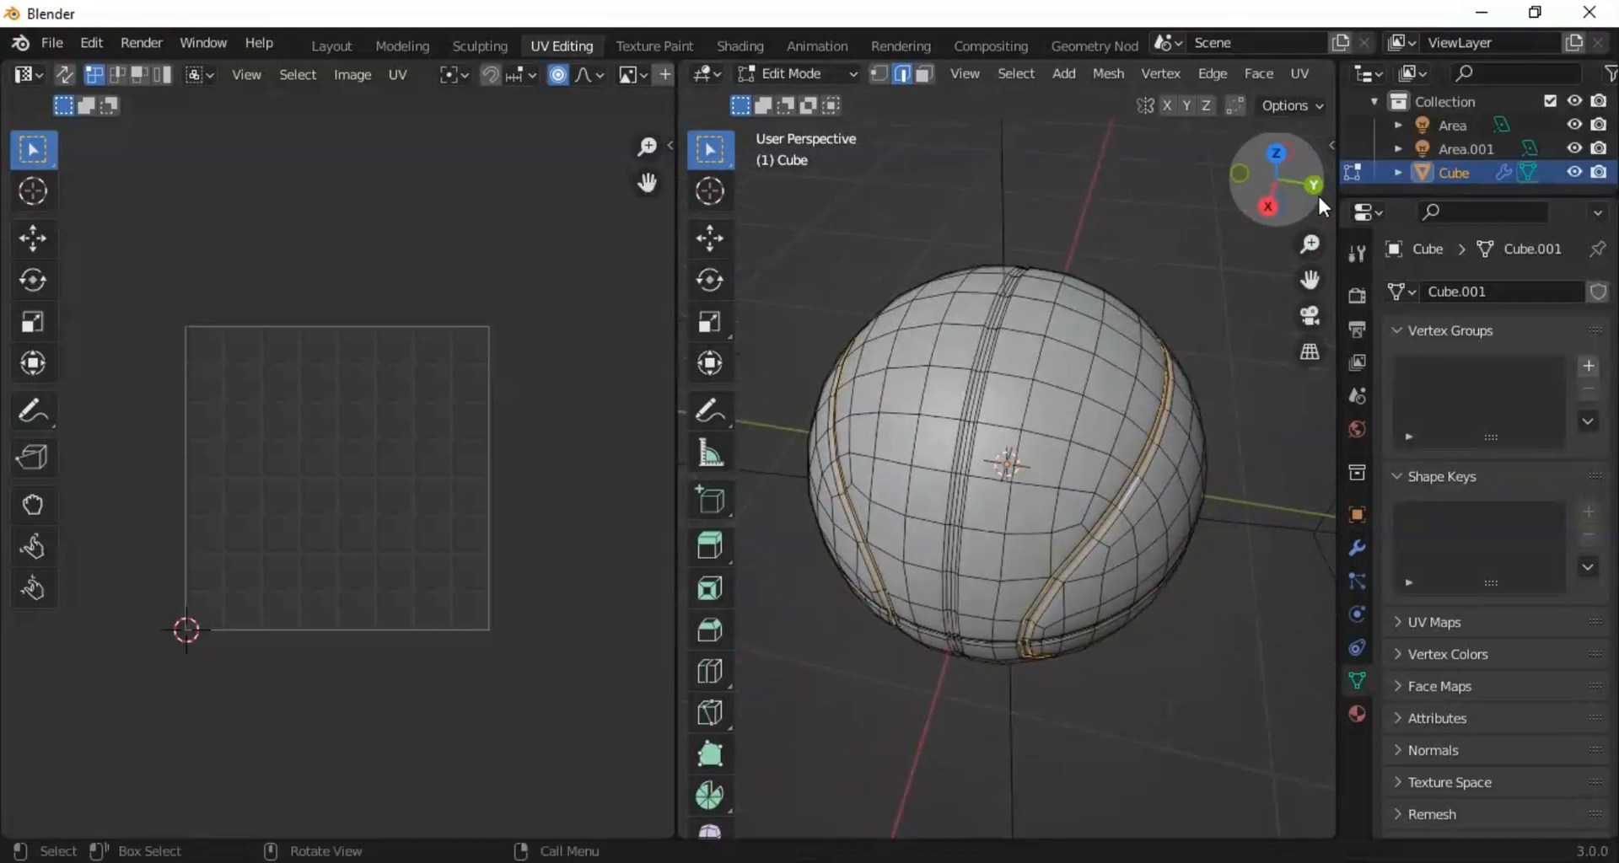
{"action": "left_click", "coordinate": [975, 388], "text": "alt+shift"}
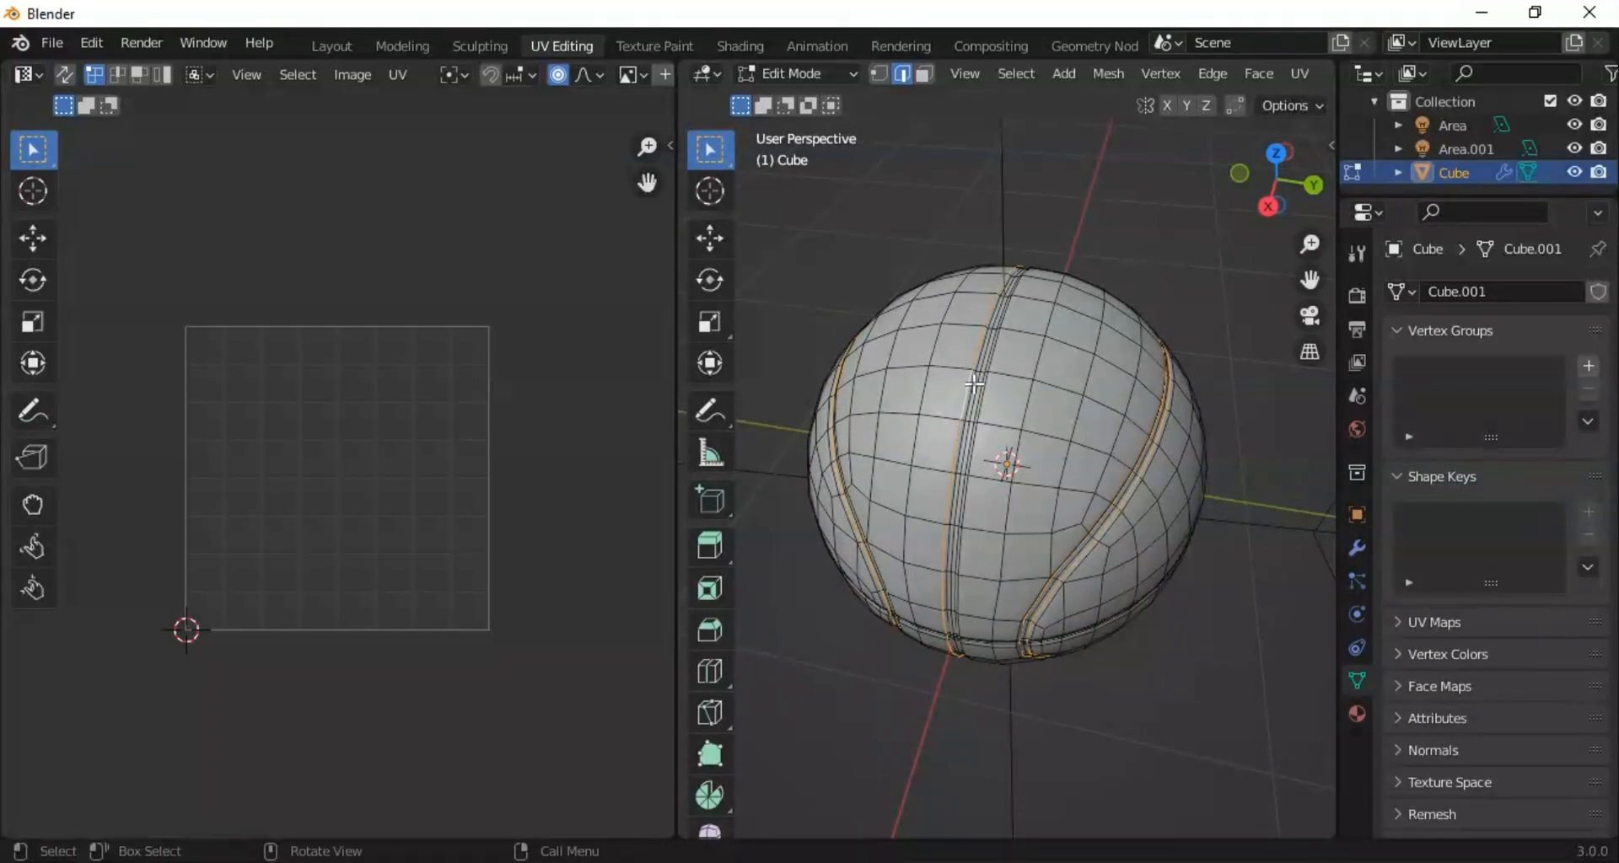
{"action": "left_click", "coordinate": [974, 387], "text": "alt+shift"}
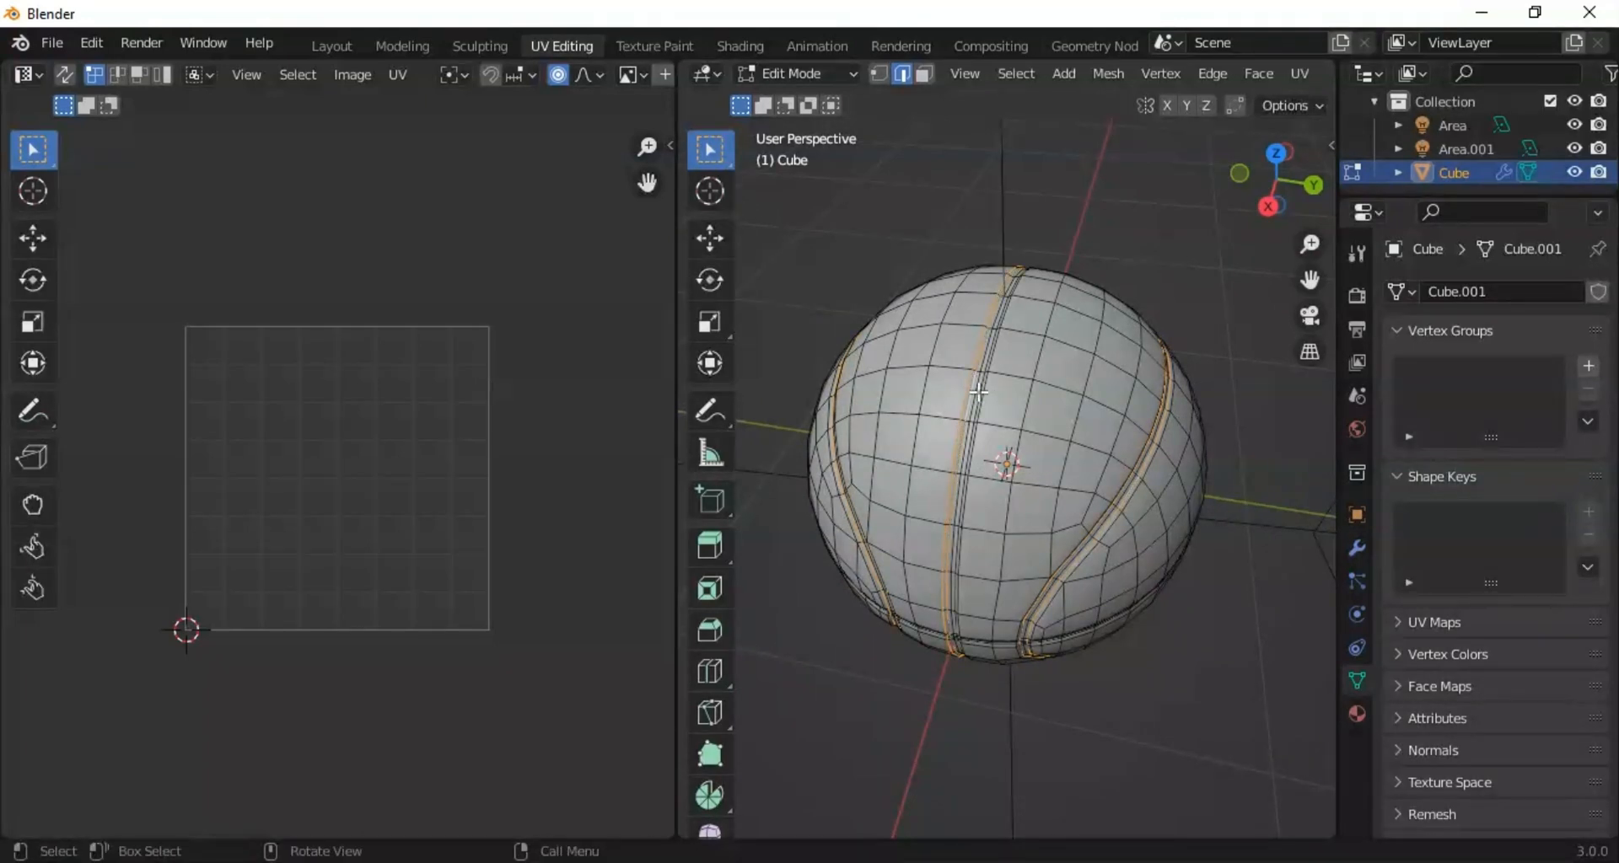
{"action": "key", "text": "ctrl+z"}
{"action": "key", "text": "ctrl+z"}
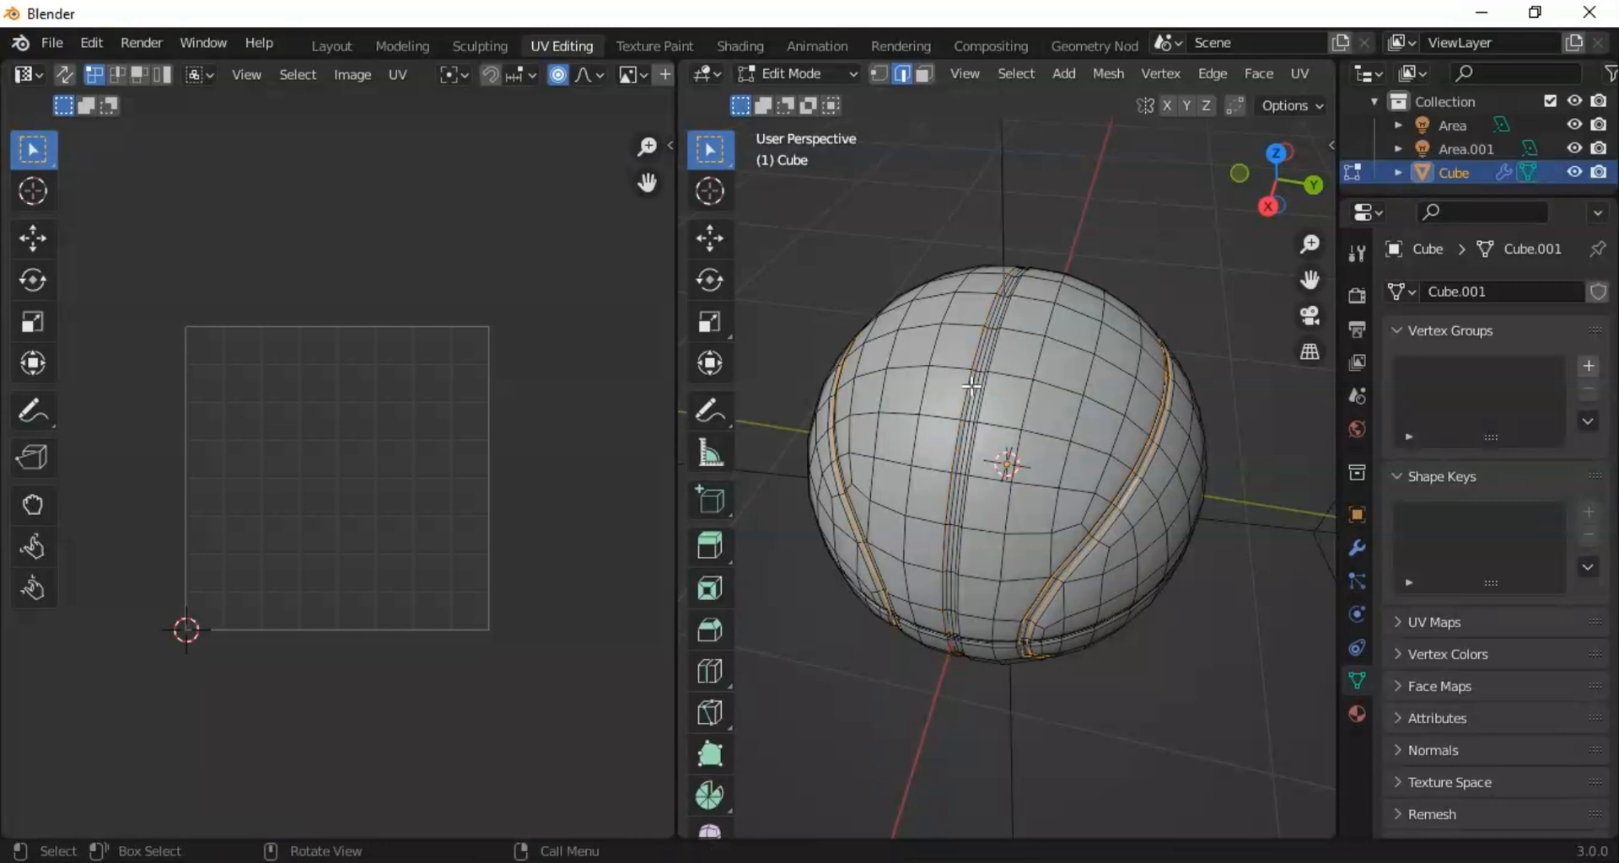
Step: Add both bordering edge loops of the vertical seam between the curved seams to the selection
{"action": "left_click", "coordinate": [971, 387], "text": "alt+shift"}
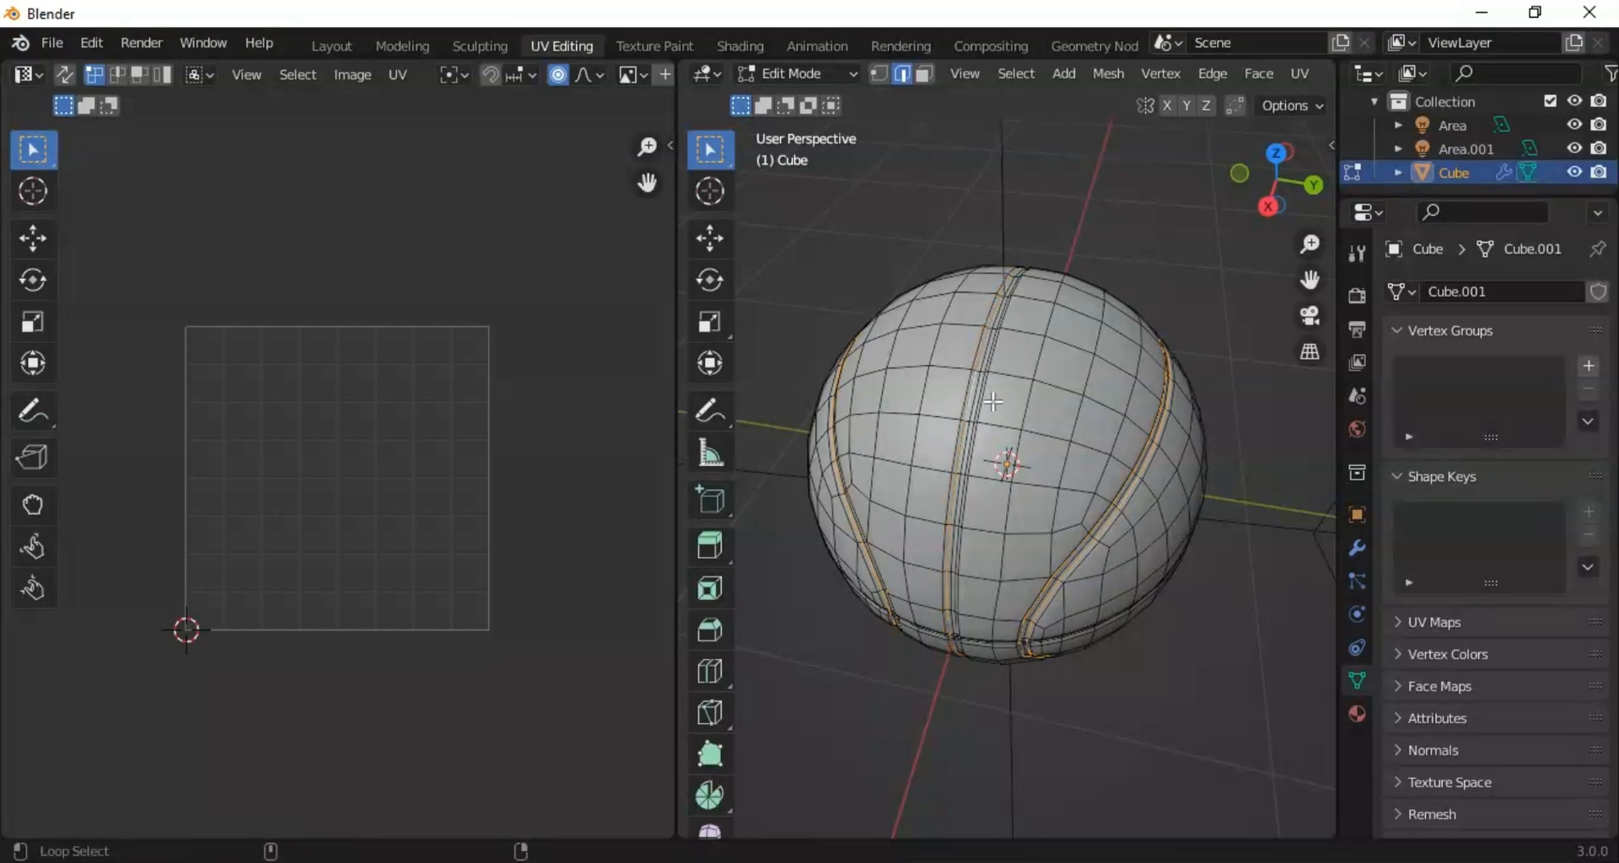
{"action": "left_click_drag", "start_coordinate": [1265, 205], "coordinate": [1294, 211]}
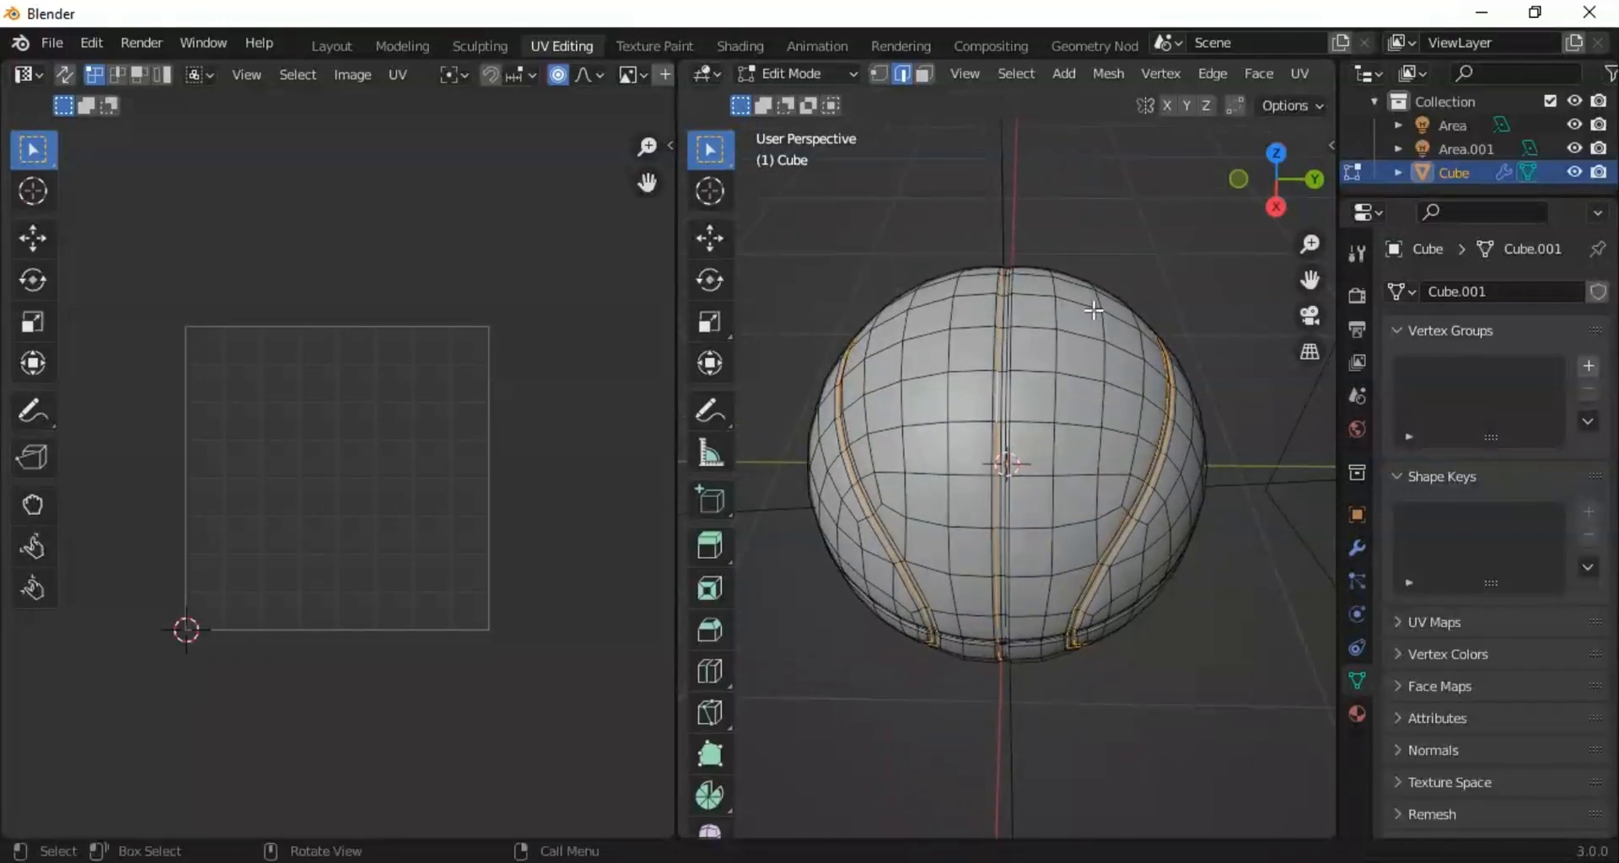
{"action": "left_click", "coordinate": [1006, 403], "text": "alt+shift"}
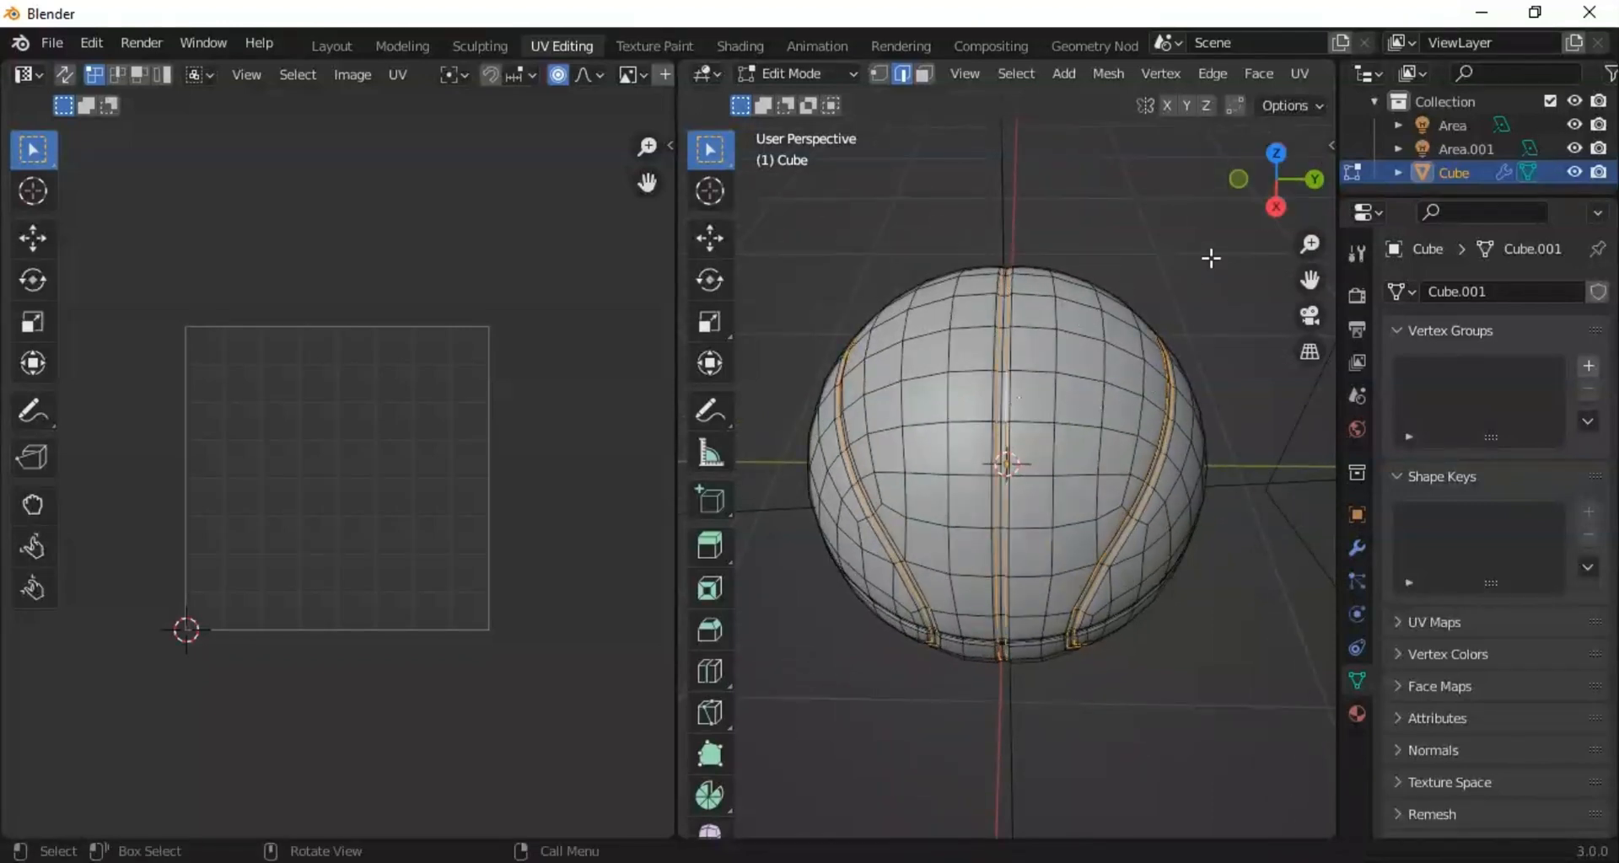
Step: Add both bordering edge loops of the horizontal seam around the ball's middle to the selection
{"action": "left_click_drag", "start_coordinate": [1271, 201], "coordinate": [1122, 291]}
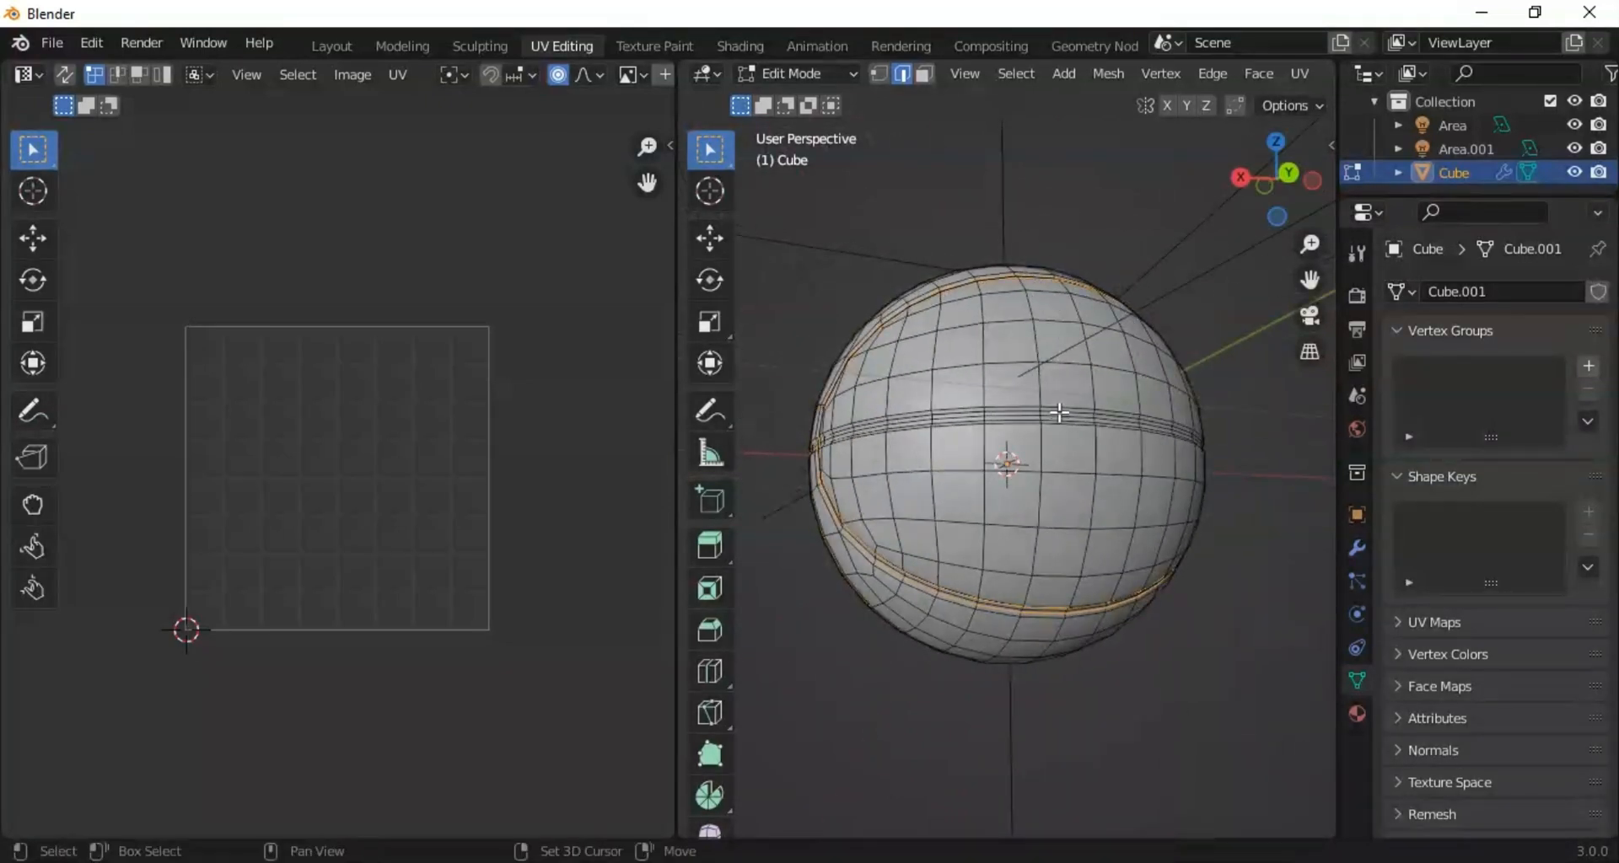
{"action": "left_click", "coordinate": [1067, 419], "text": "alt+shift"}
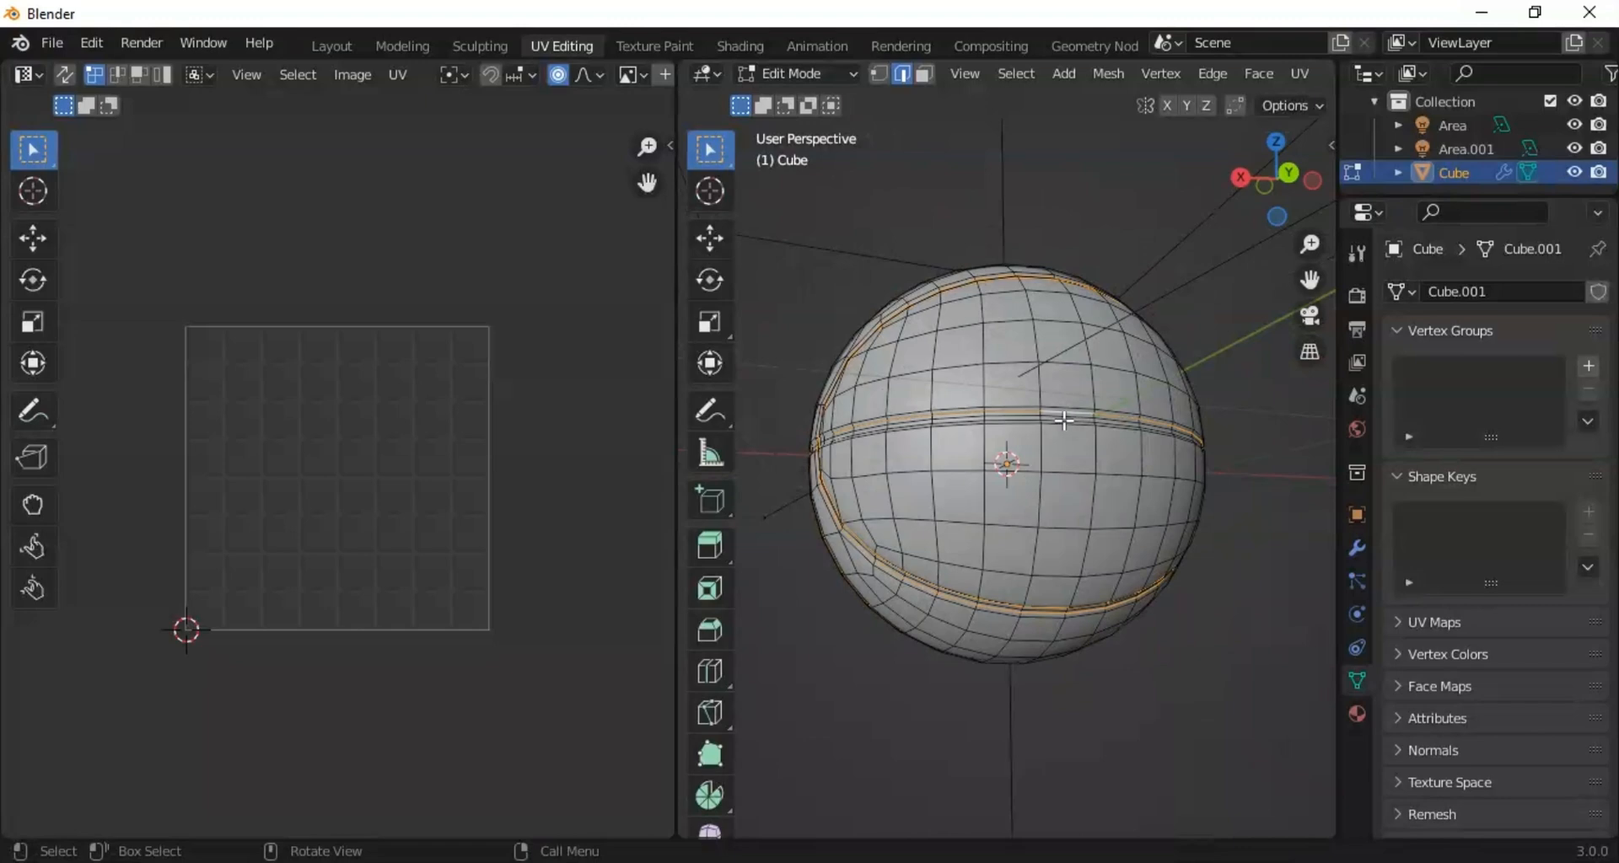
{"action": "left_click", "coordinate": [1057, 422], "text": "alt+shift"}
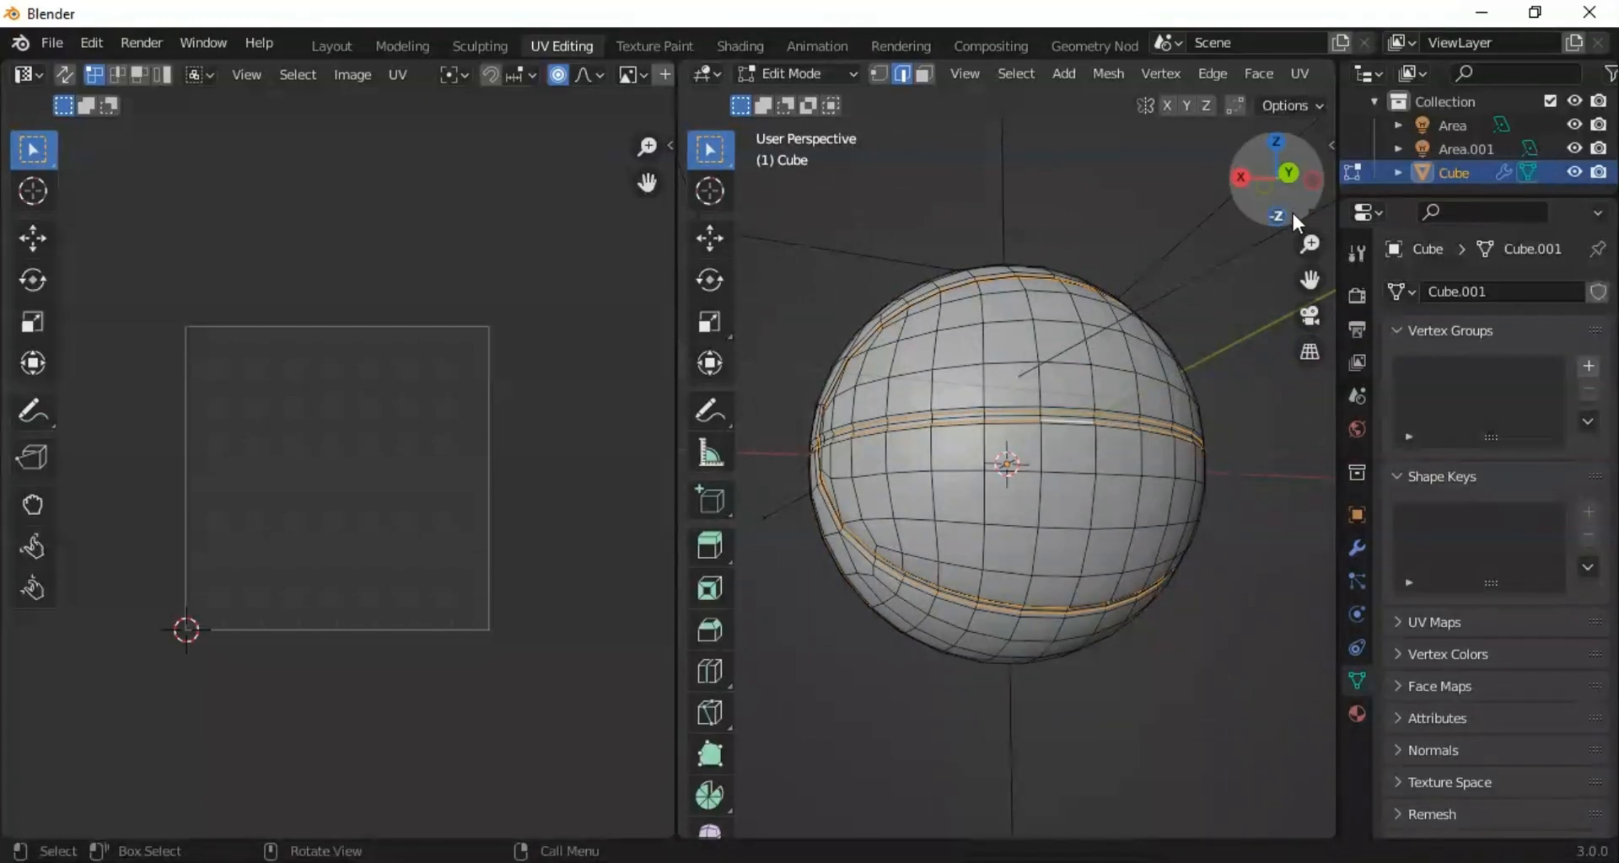
{"action": "left_click_drag", "start_coordinate": [1241, 159], "coordinate": [1336, 163]}
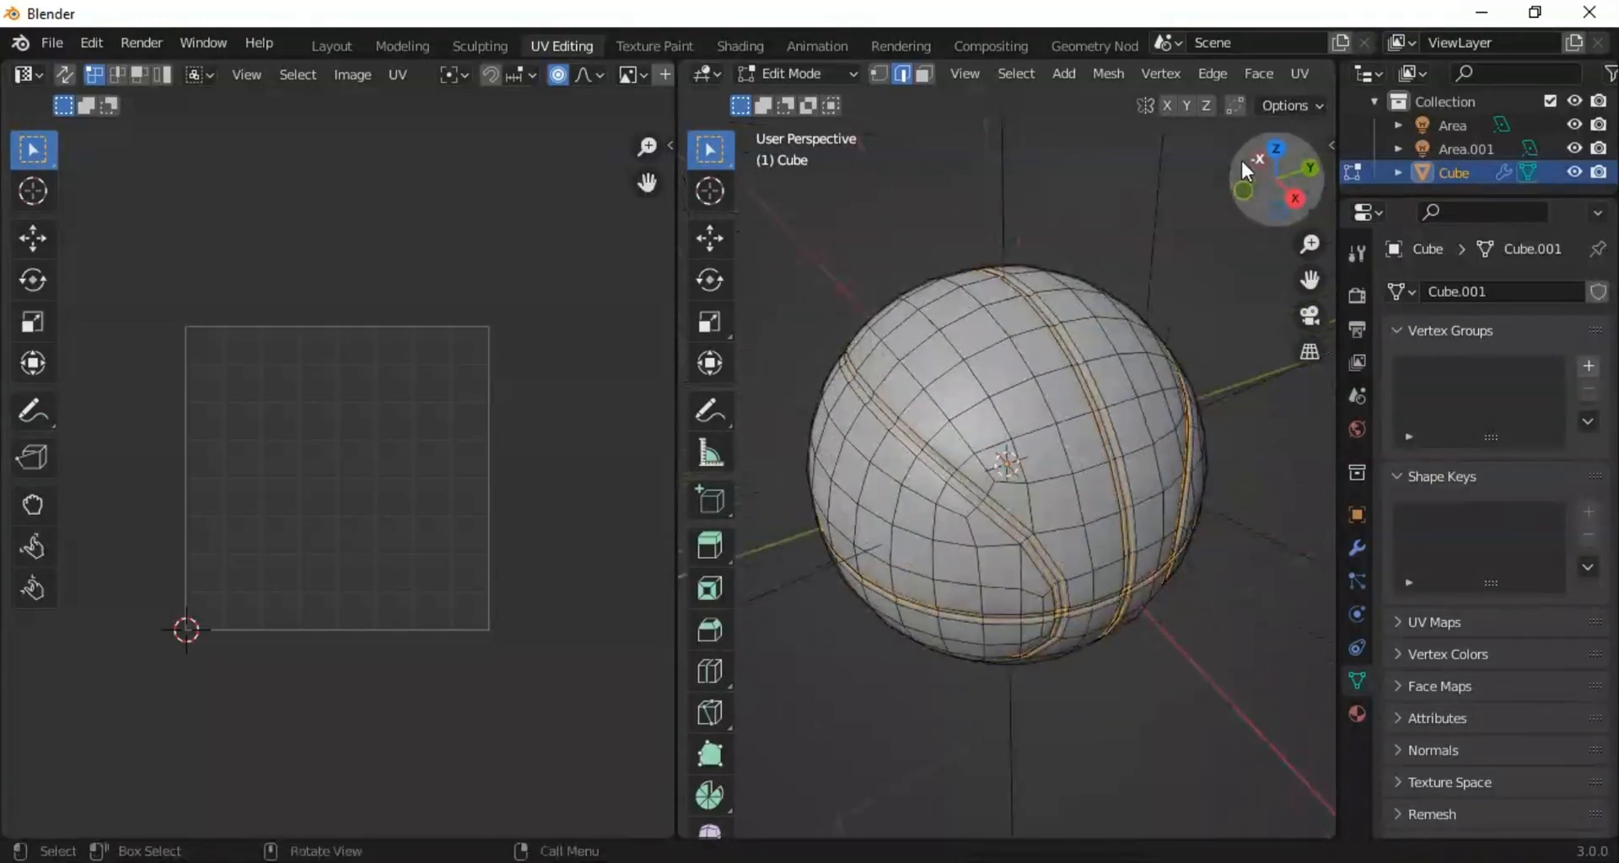
Step: Mark the selected edge loops bordering the ball's black lines as UV seams
{"action": "right_click", "coordinate": [1024, 312]}
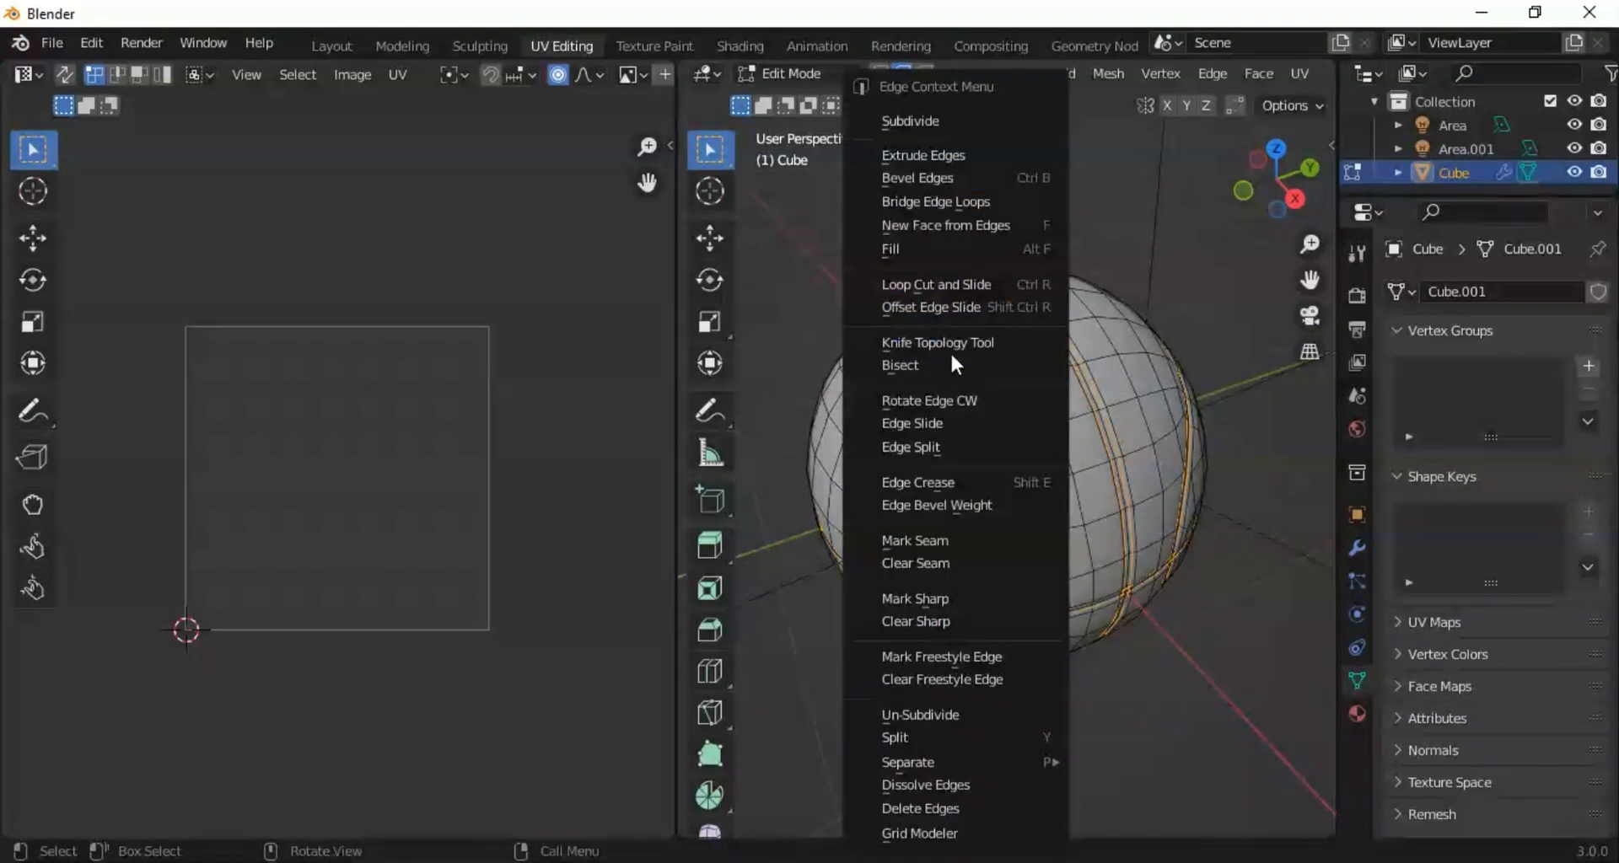
{"action": "left_click", "coordinate": [918, 542]}
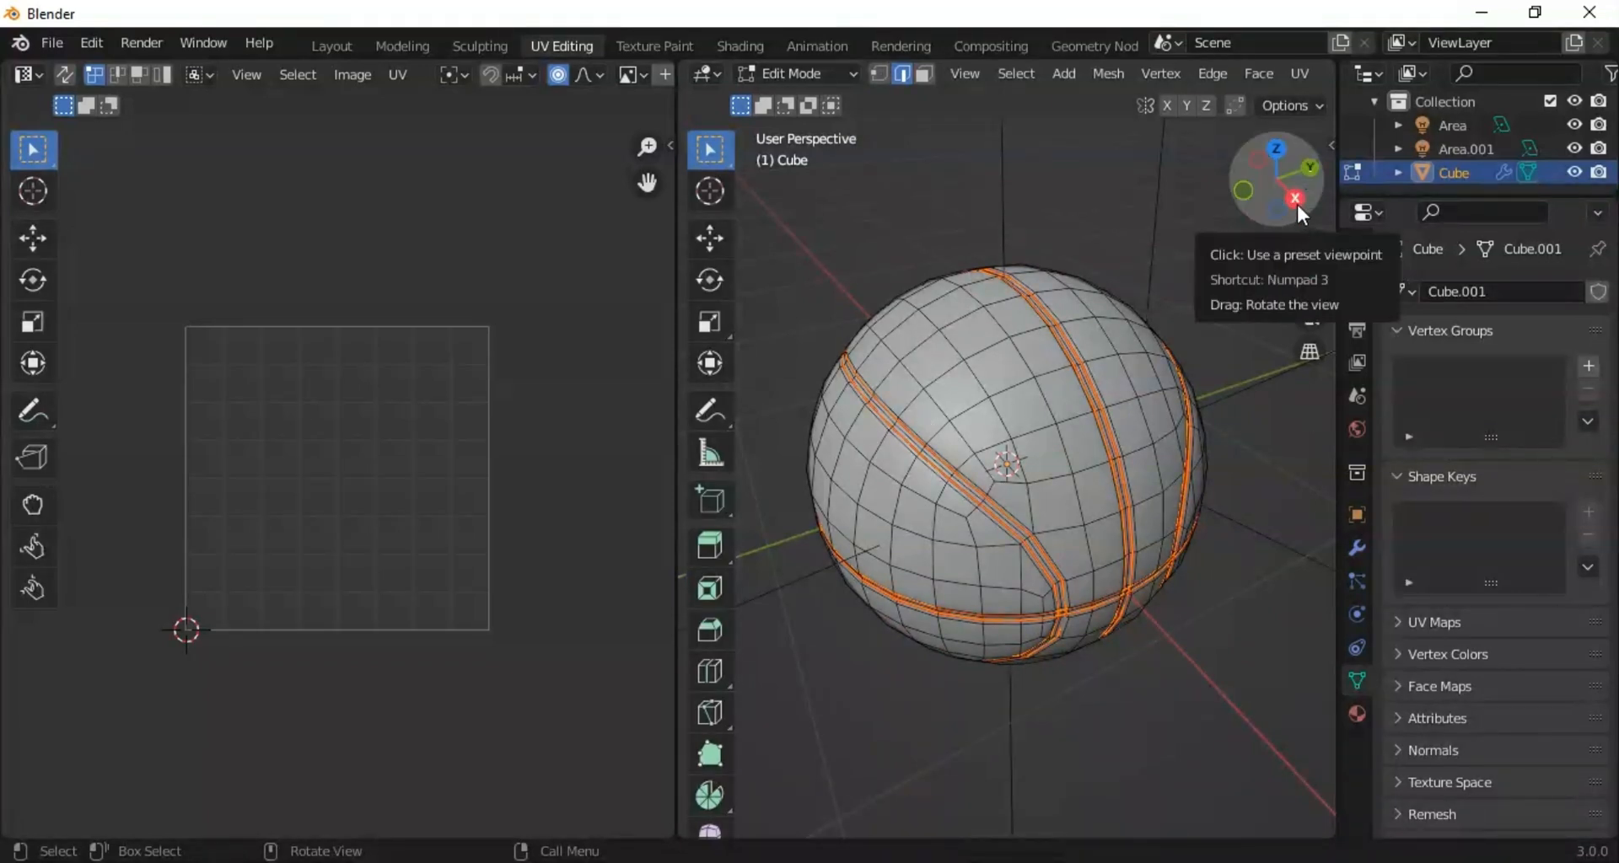
{"action": "mouse_move", "coordinate": [1297, 200]}
{"action": "left_mouse_down"}
{"action": "mouse_move", "coordinate": [1257, 194]}
{"action": "mouse_move", "coordinate": [1303, 215]}
{"action": "left_mouse_up"}
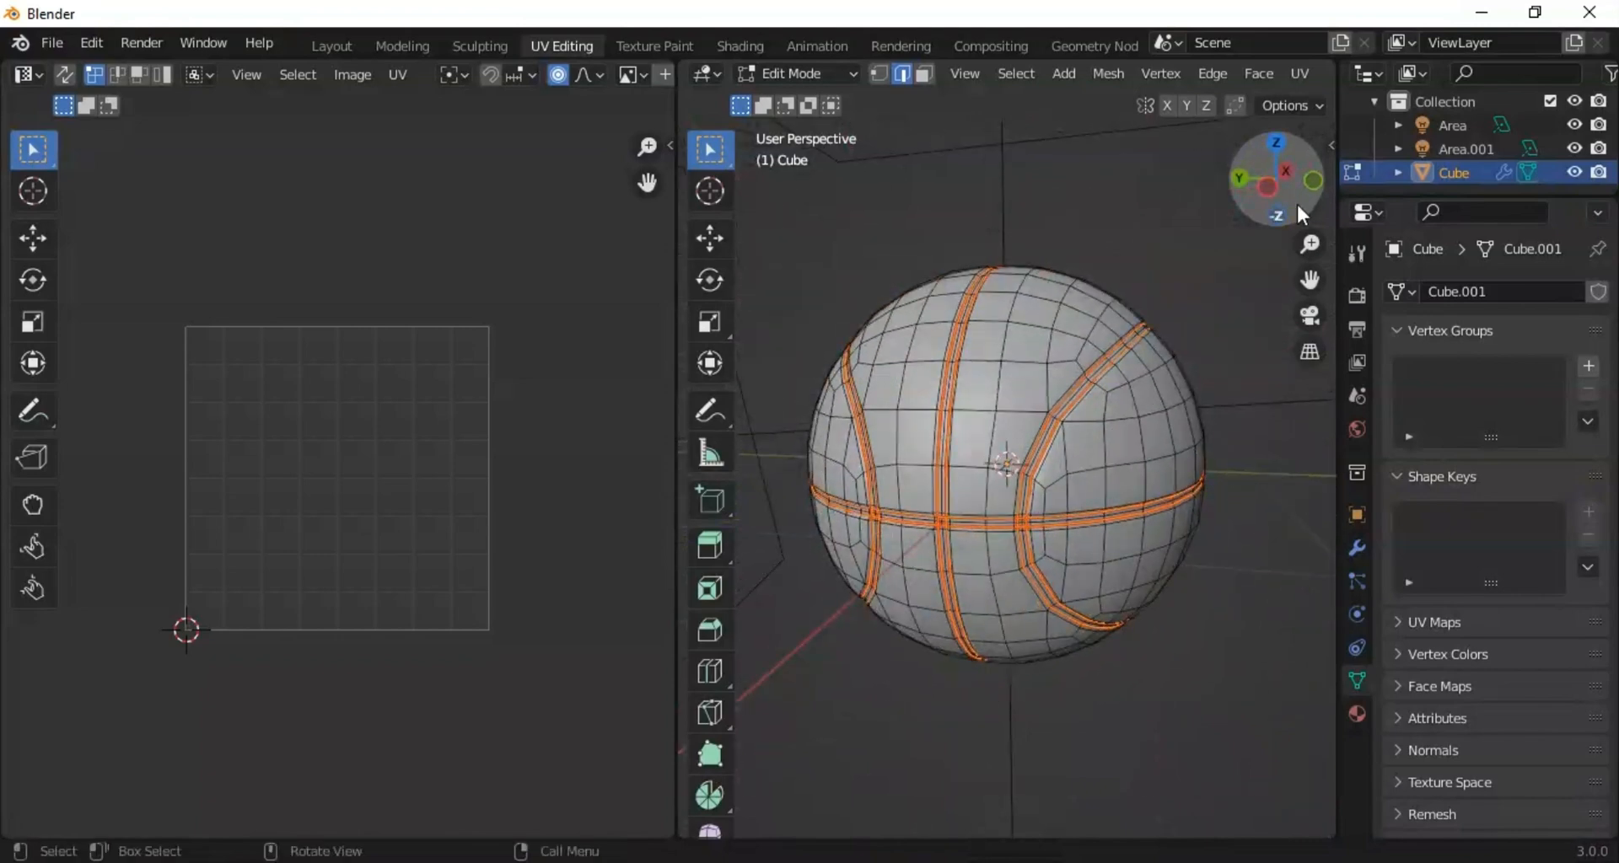
Step: Select the whole ball mesh and unwrap it along the marked seams
{"action": "key", "text": "a"}
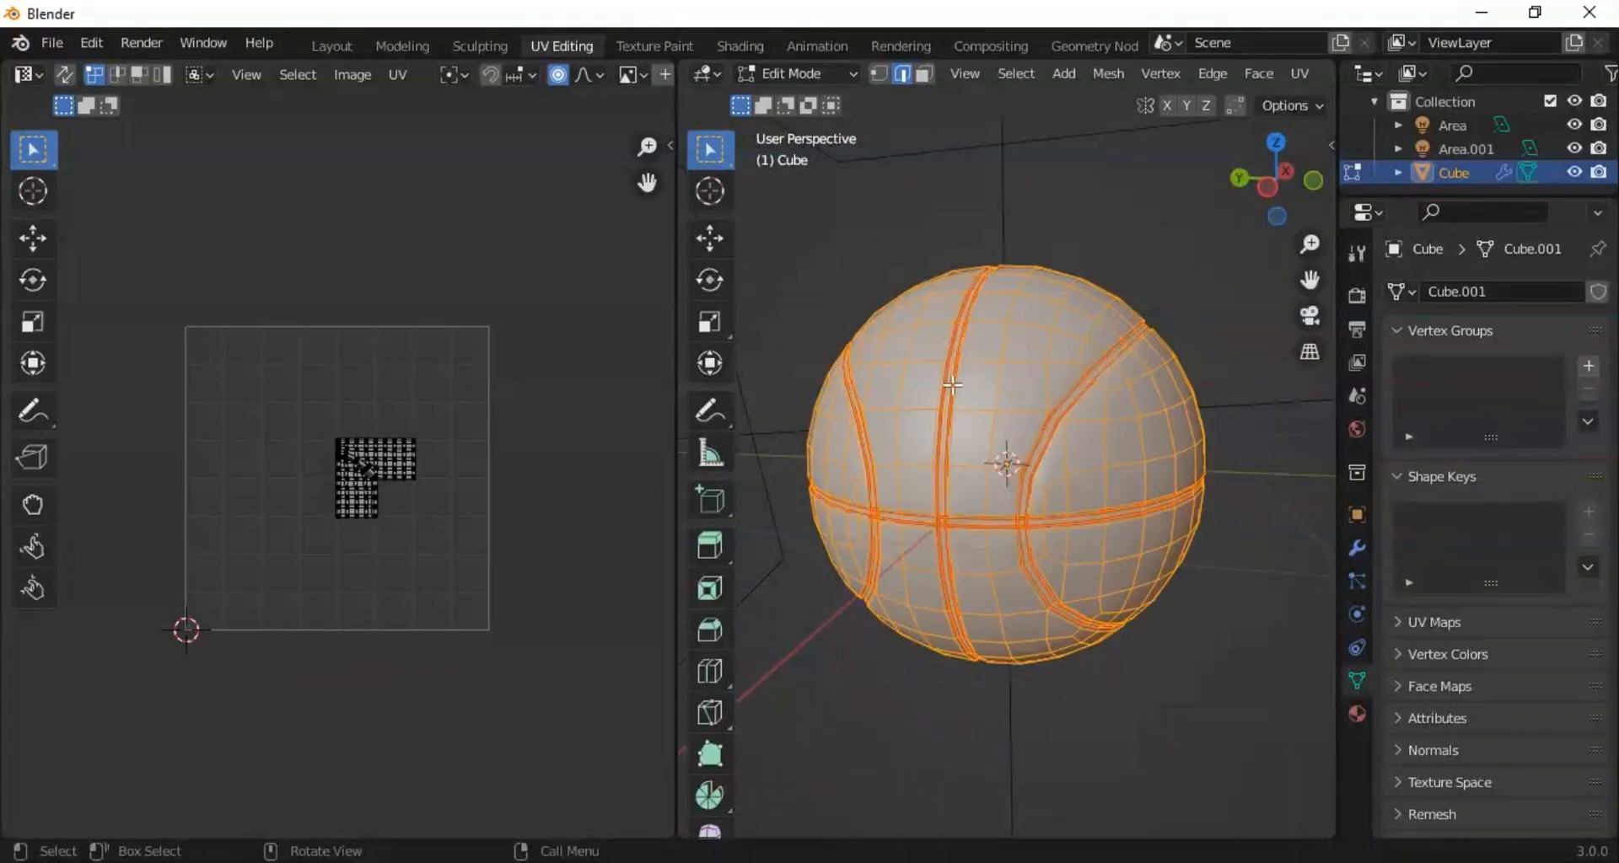
{"action": "key", "text": "u"}
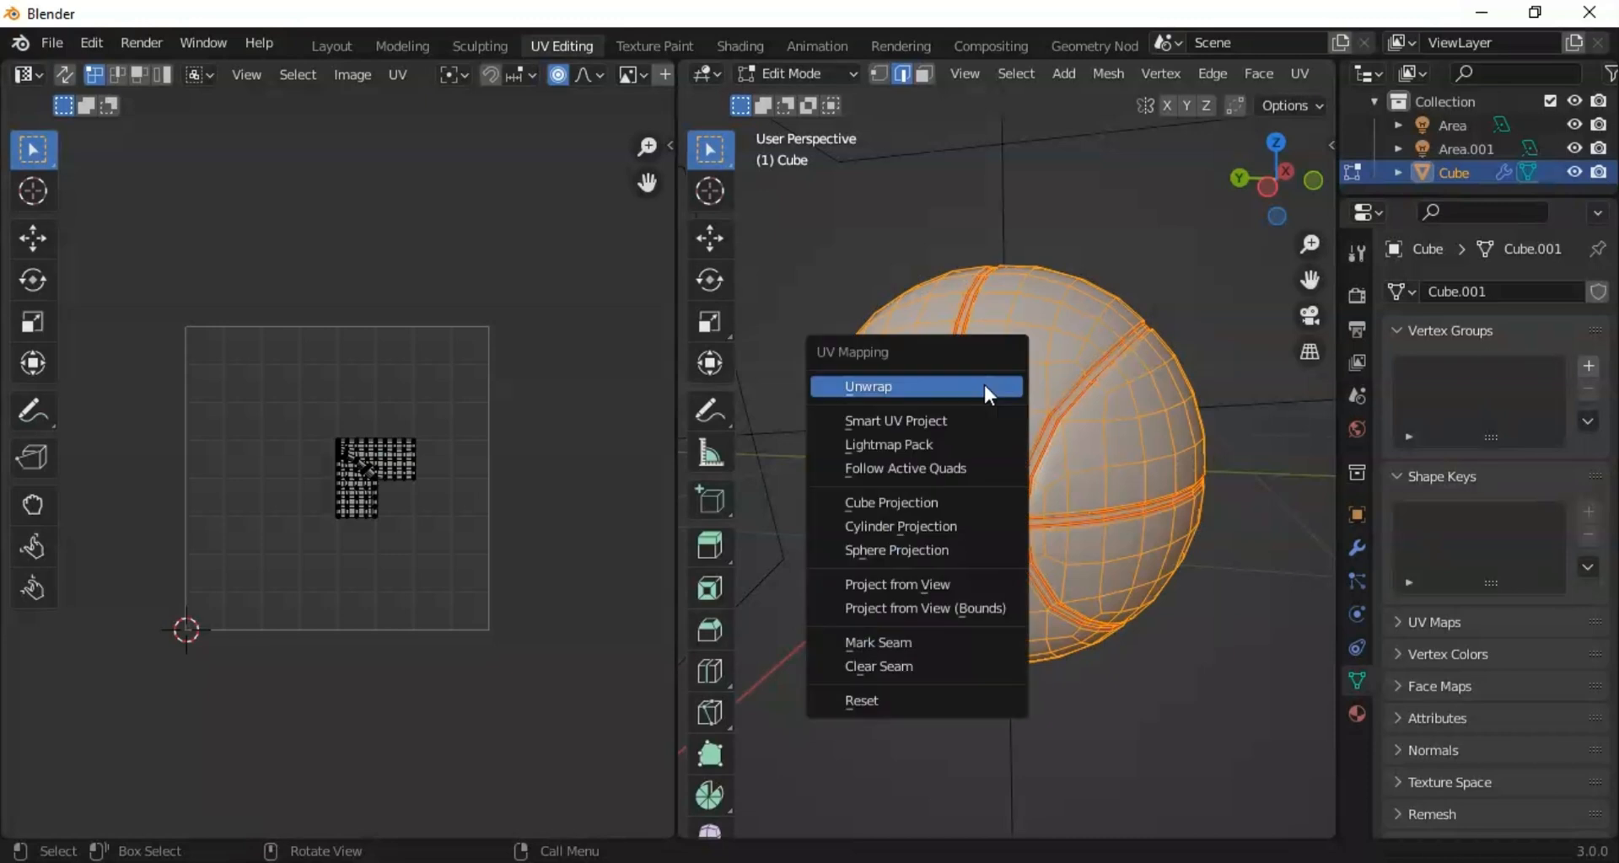
{"action": "left_click", "coordinate": [983, 387]}
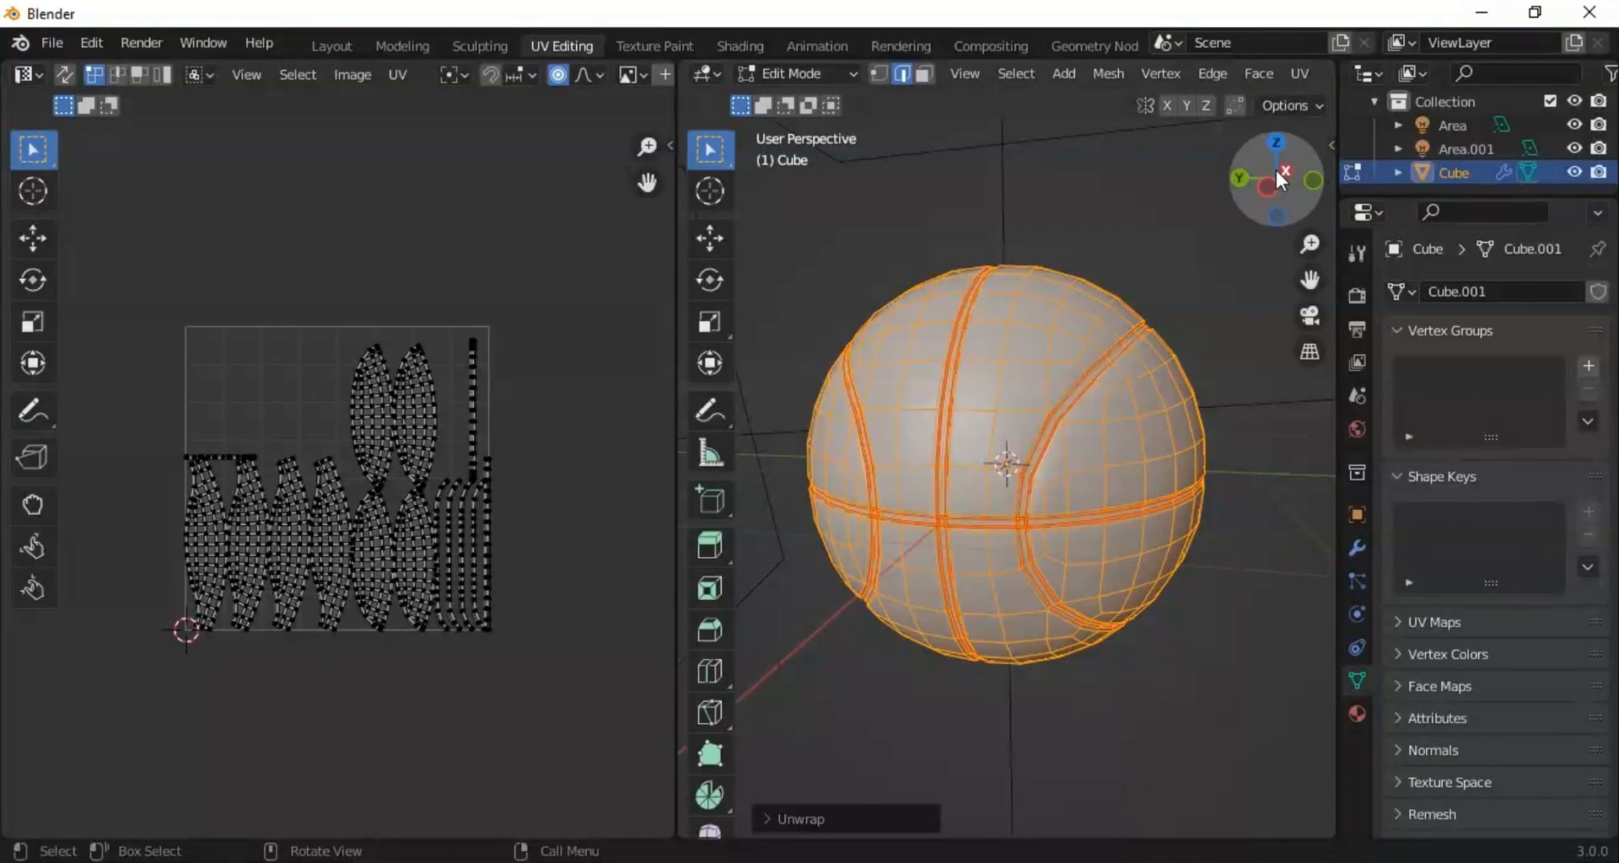
{"action": "left_click_drag", "start_coordinate": [1280, 178], "coordinate": [1278, 180]}
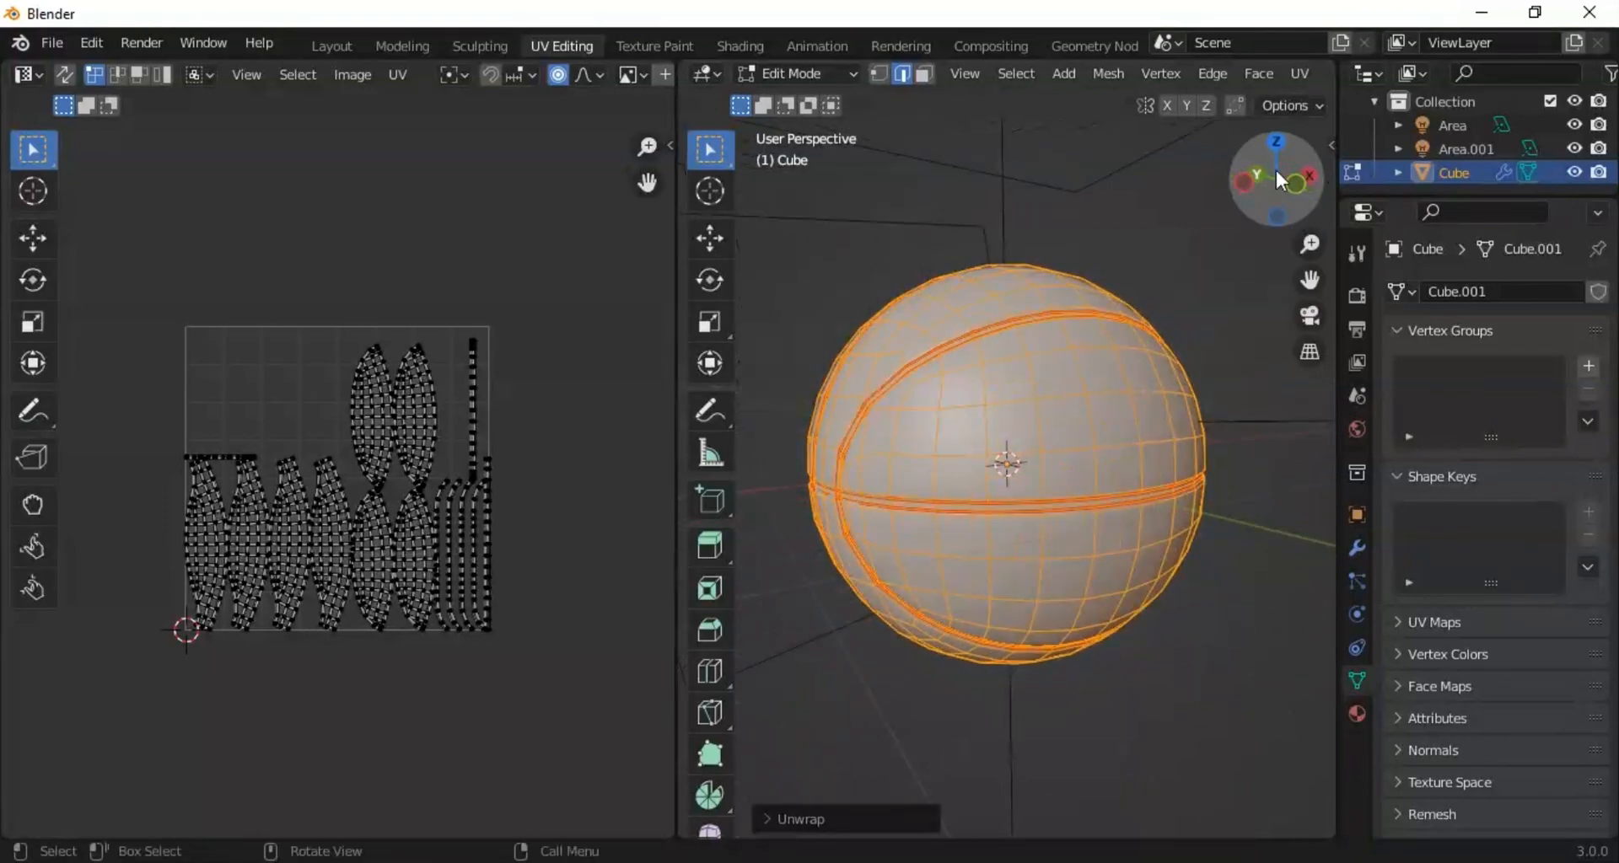
Step: Switch to the Shading workspace and bring up the node setup of Material.001 in slot 1
{"action": "left_click", "coordinate": [739, 47]}
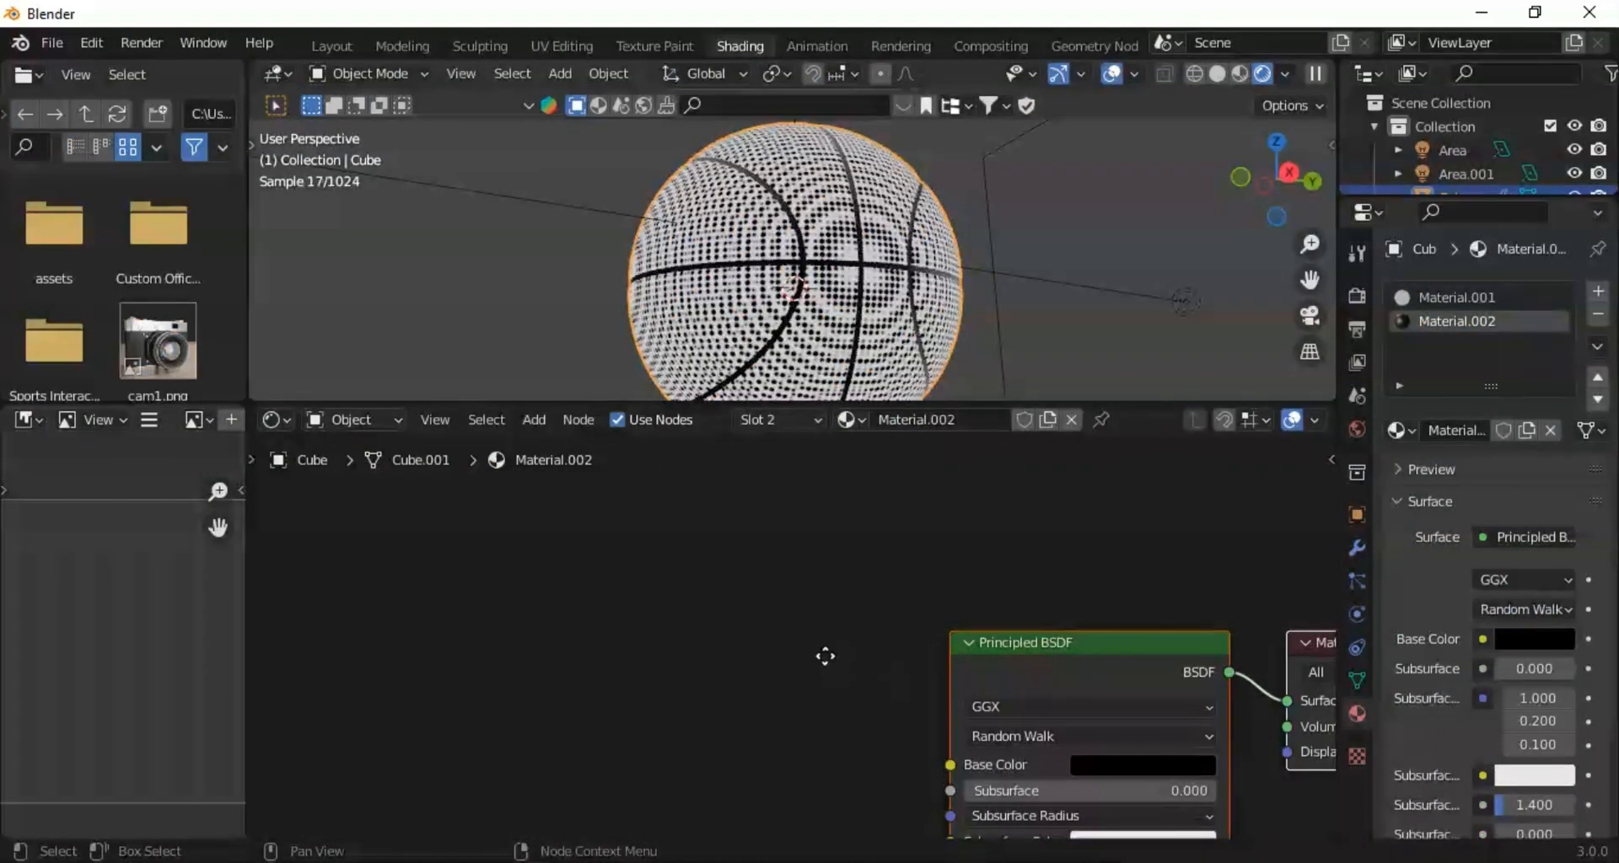
{"action": "middle_click_drag", "start_coordinate": [825, 659], "coordinate": [774, 474]}
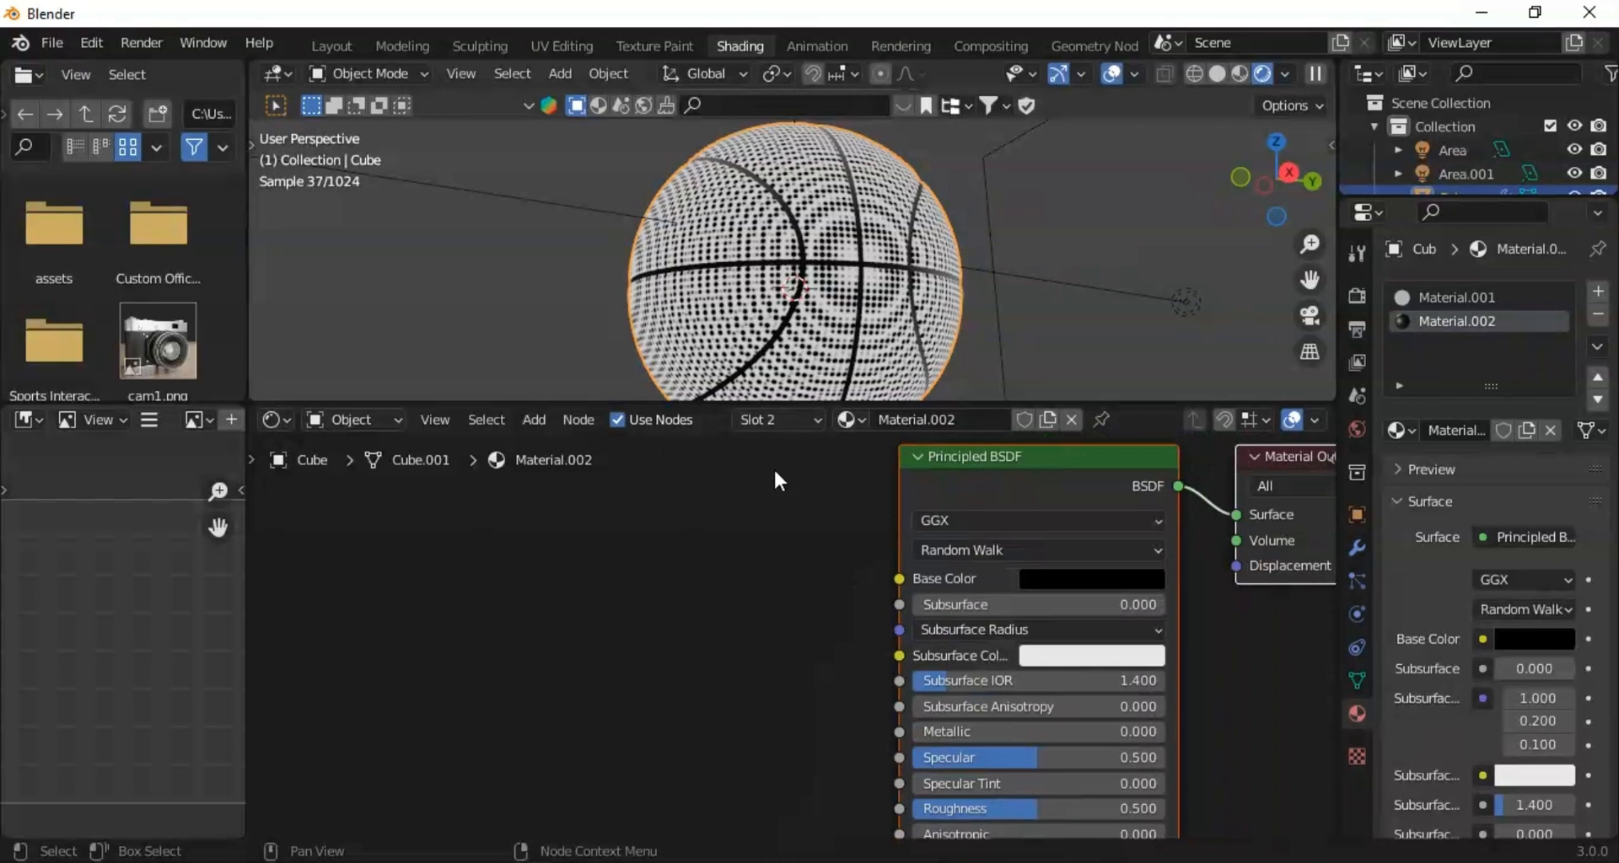
{"action": "left_click", "coordinate": [805, 420]}
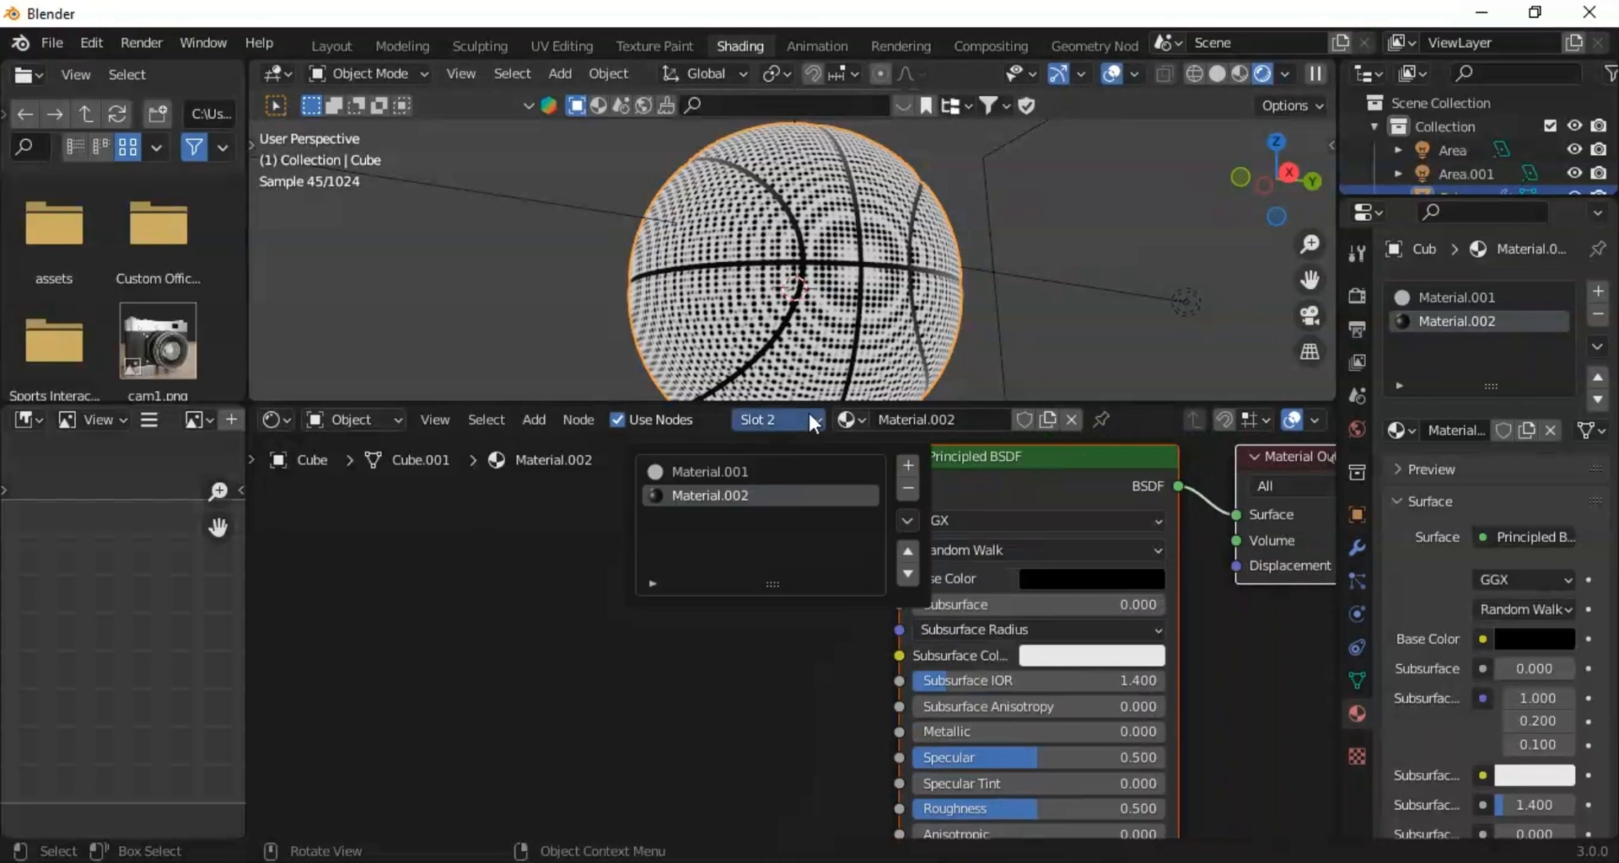
{"action": "left_click", "coordinate": [756, 470]}
{"action": "middle_click_drag", "start_coordinate": [801, 598], "coordinate": [579, 495]}
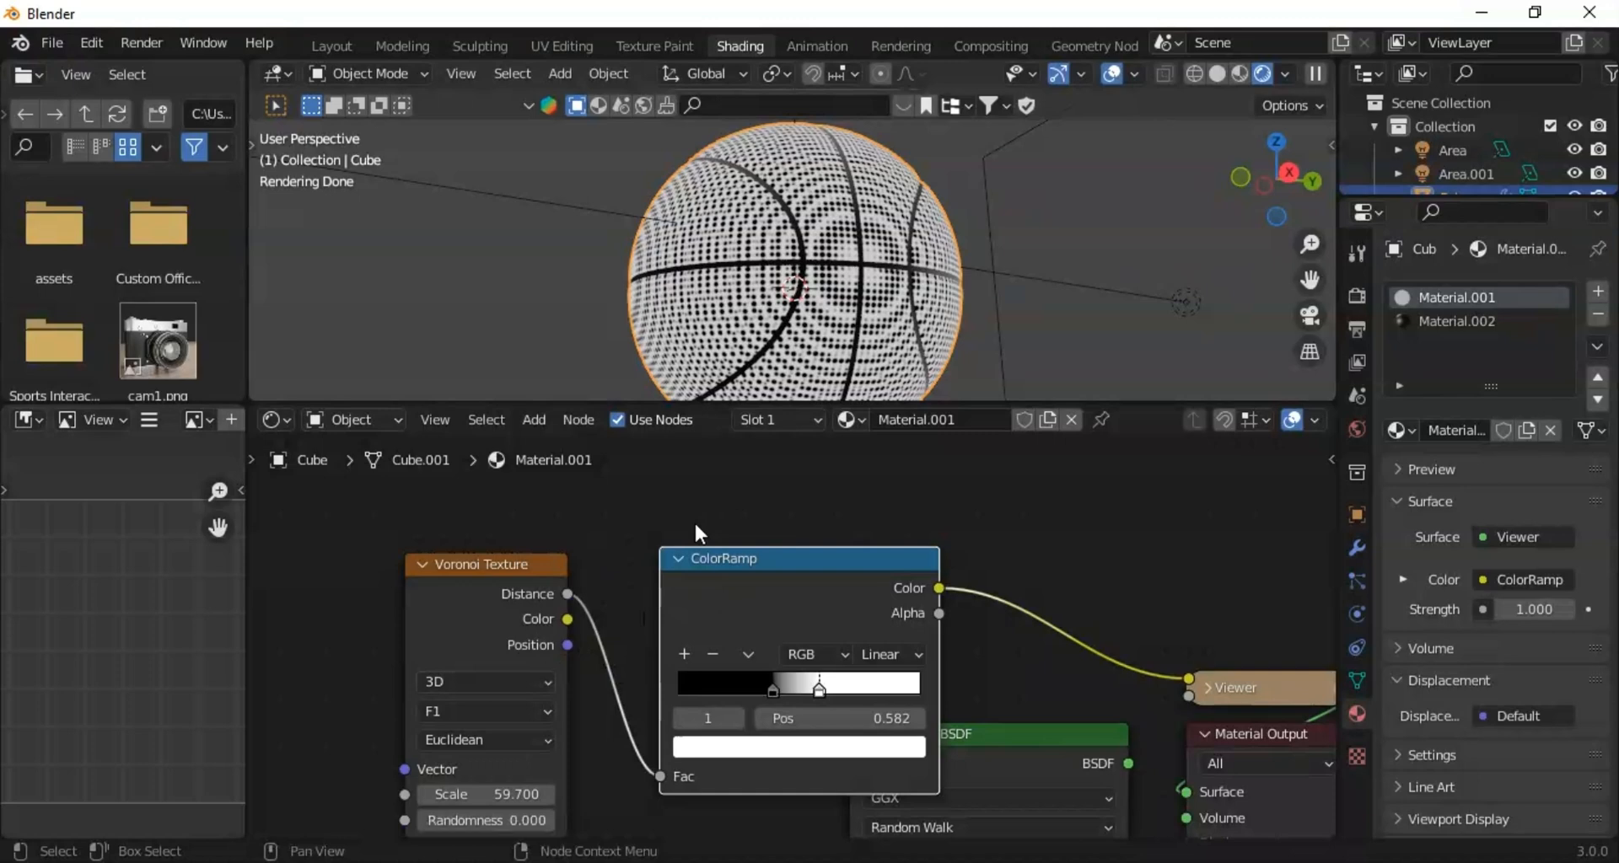
Step: Drive the Voronoi Texture's Vector from the UV output of a new Texture Coordinate node, deleting the Mapping node added with it
{"action": "left_click", "coordinate": [460, 620]}
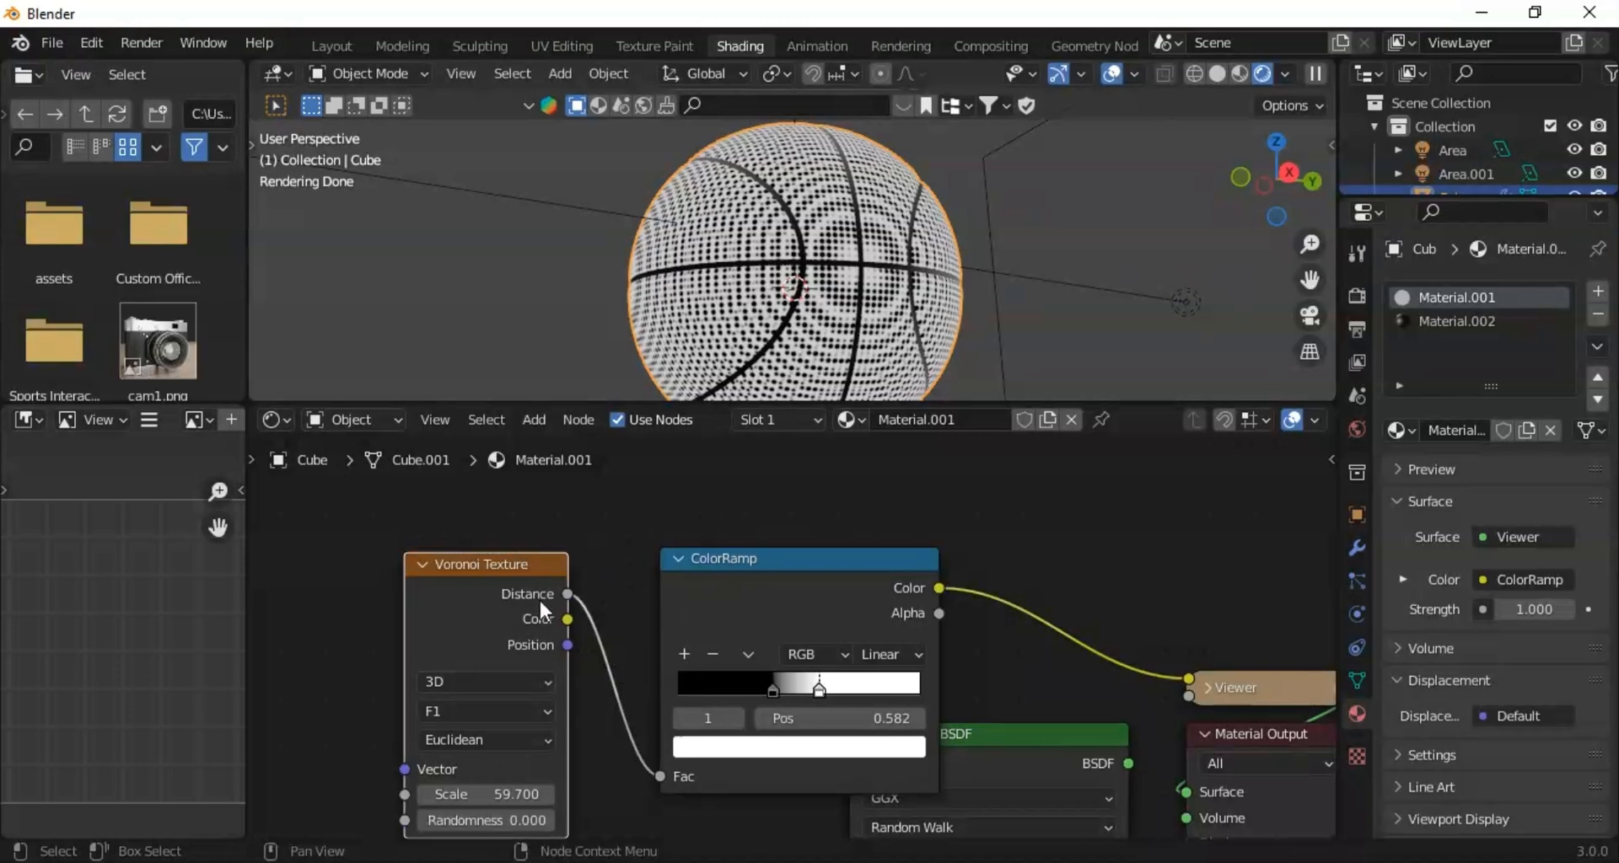
{"action": "key", "text": "ctrl+t"}
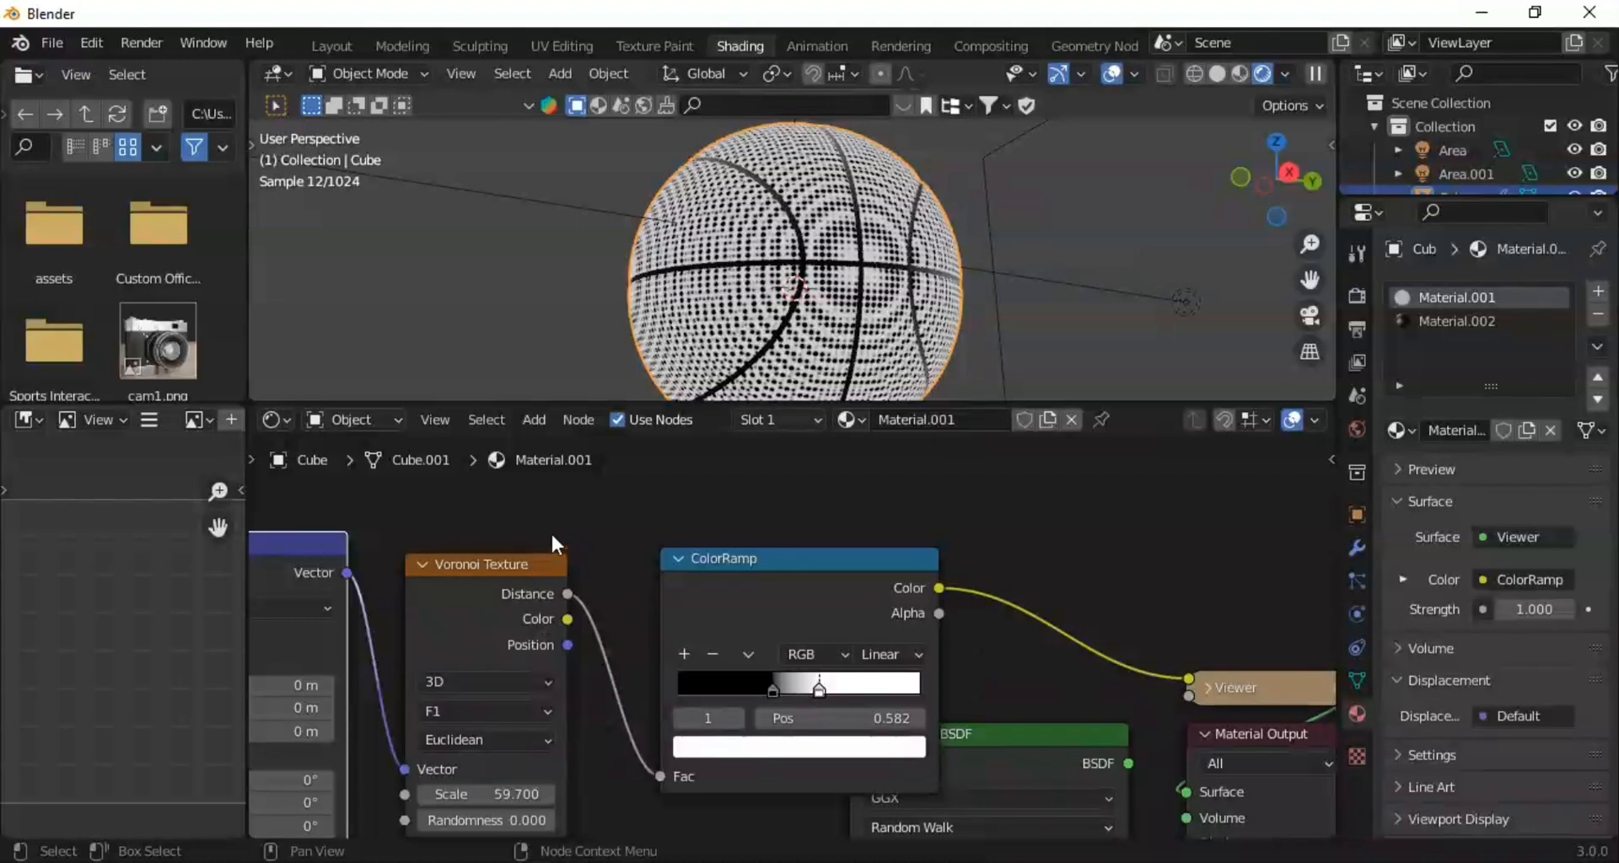
{"action": "middle_click_drag", "start_coordinate": [550, 531], "coordinate": [1021, 489]}
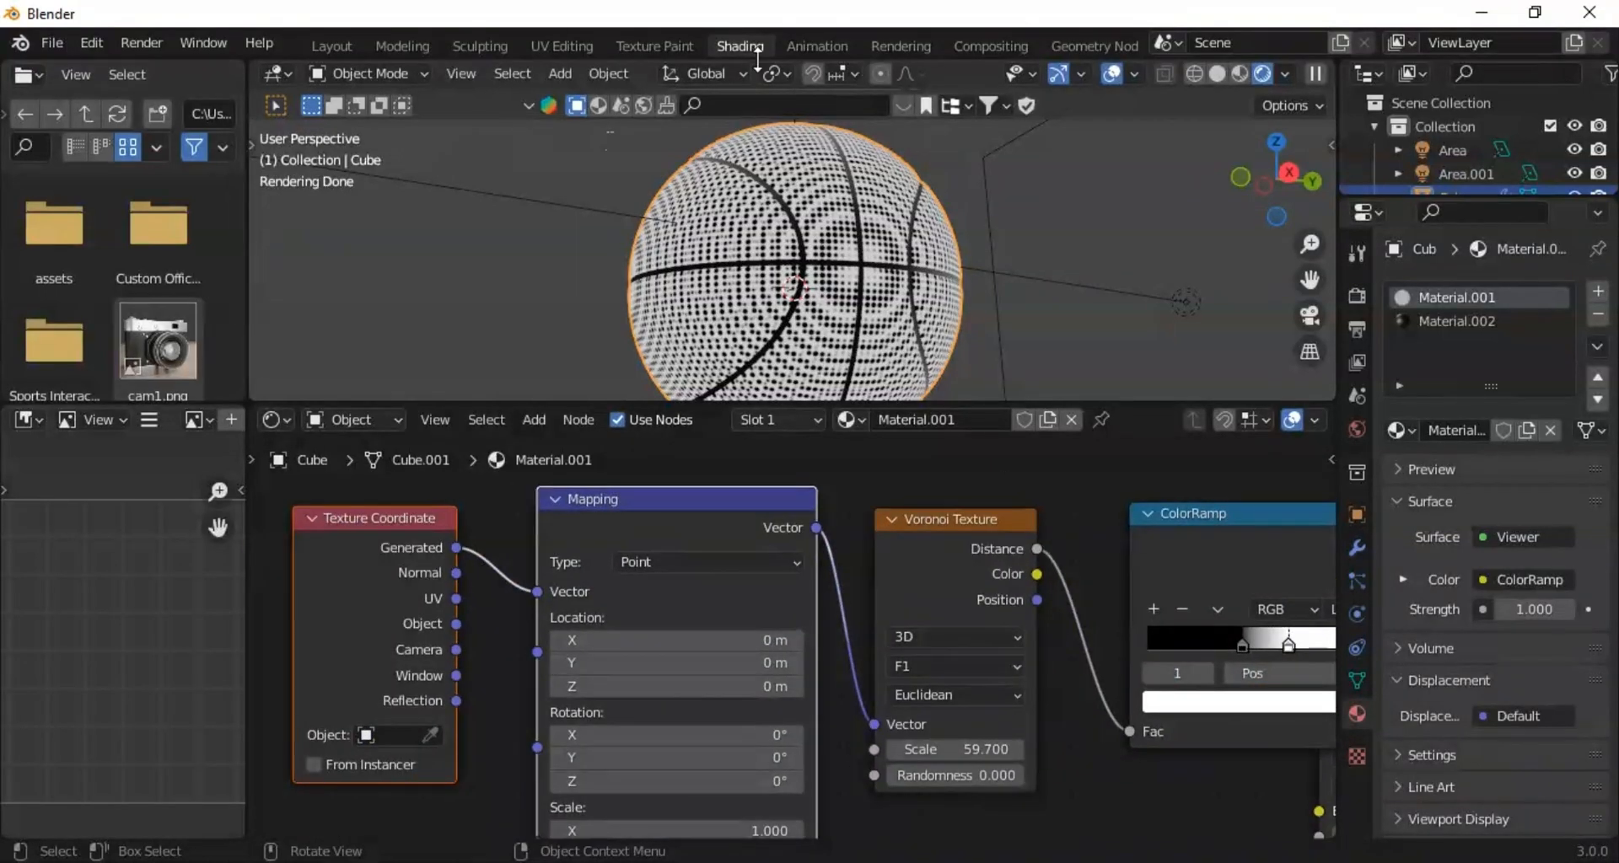
{"action": "left_click", "coordinate": [605, 519]}
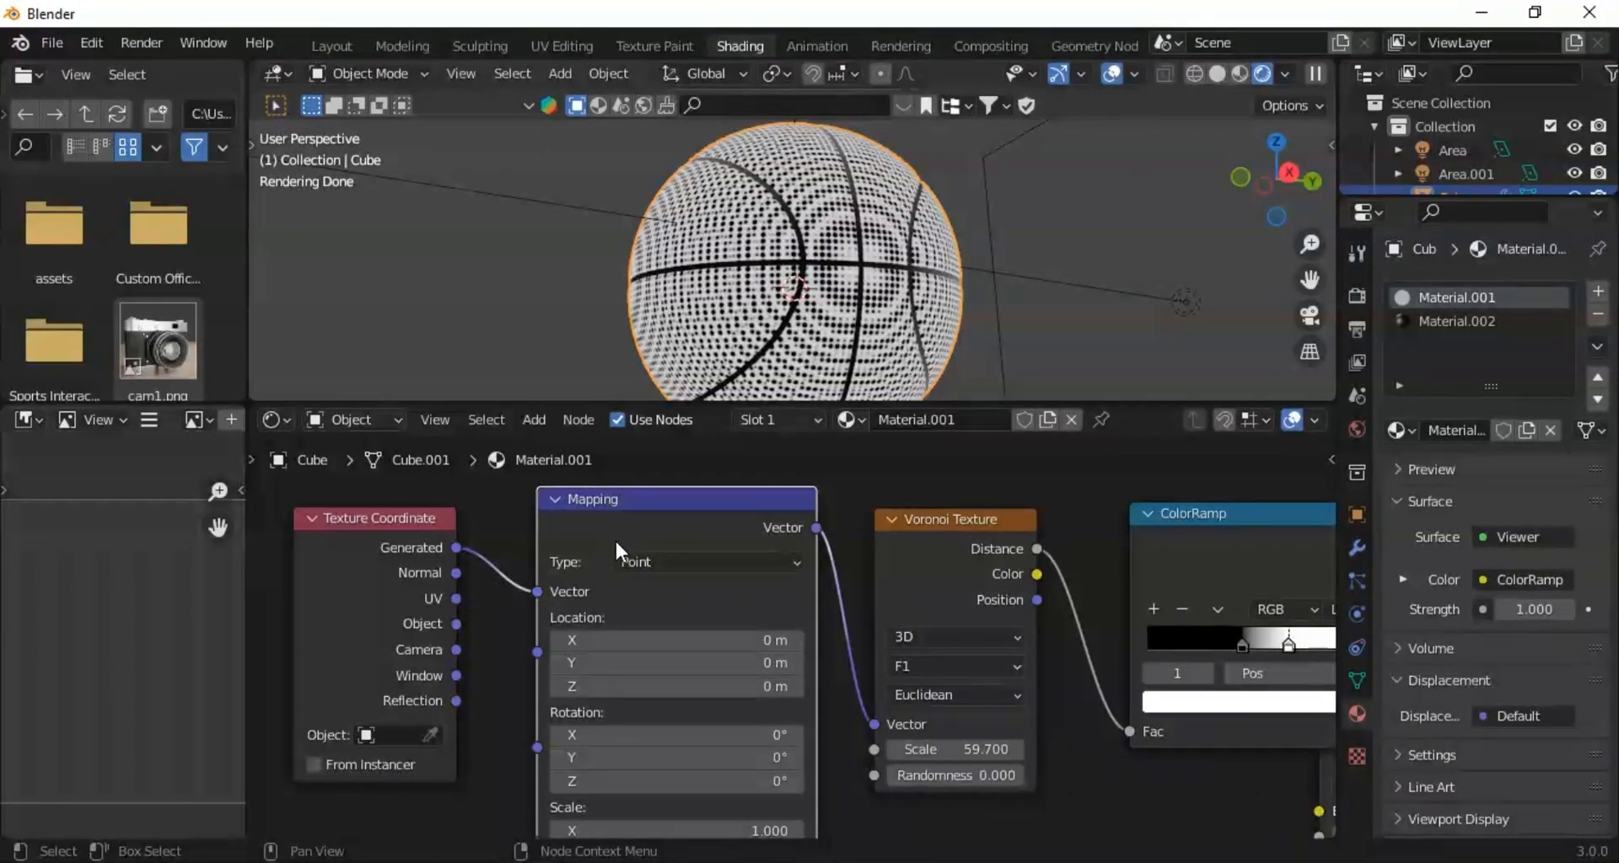
{"action": "key", "text": "Delete"}
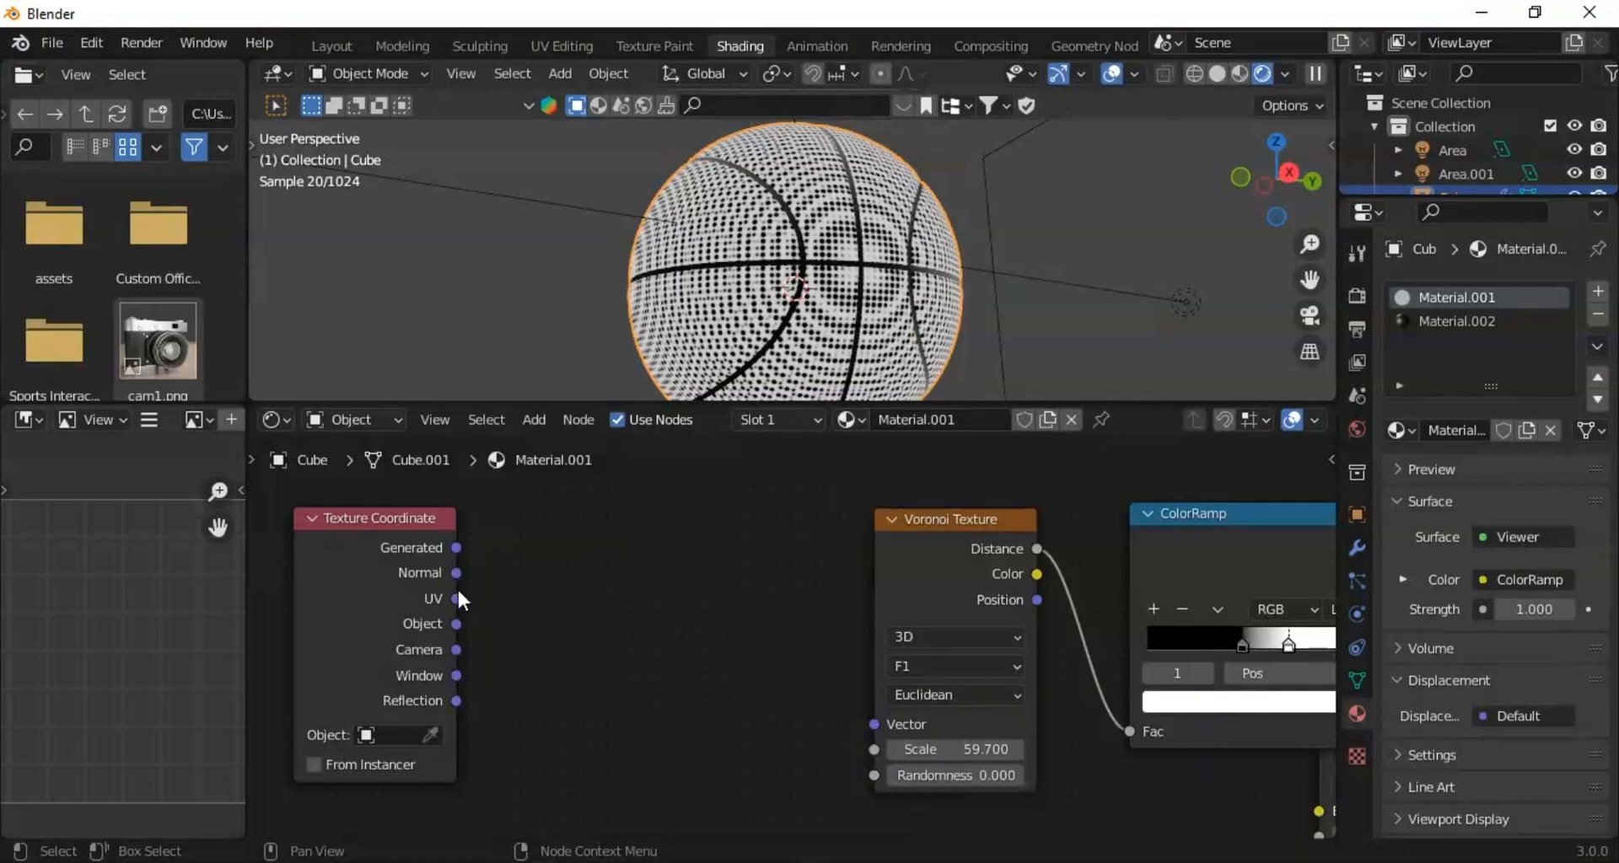
{"action": "left_click_drag", "start_coordinate": [457, 599], "coordinate": [868, 718]}
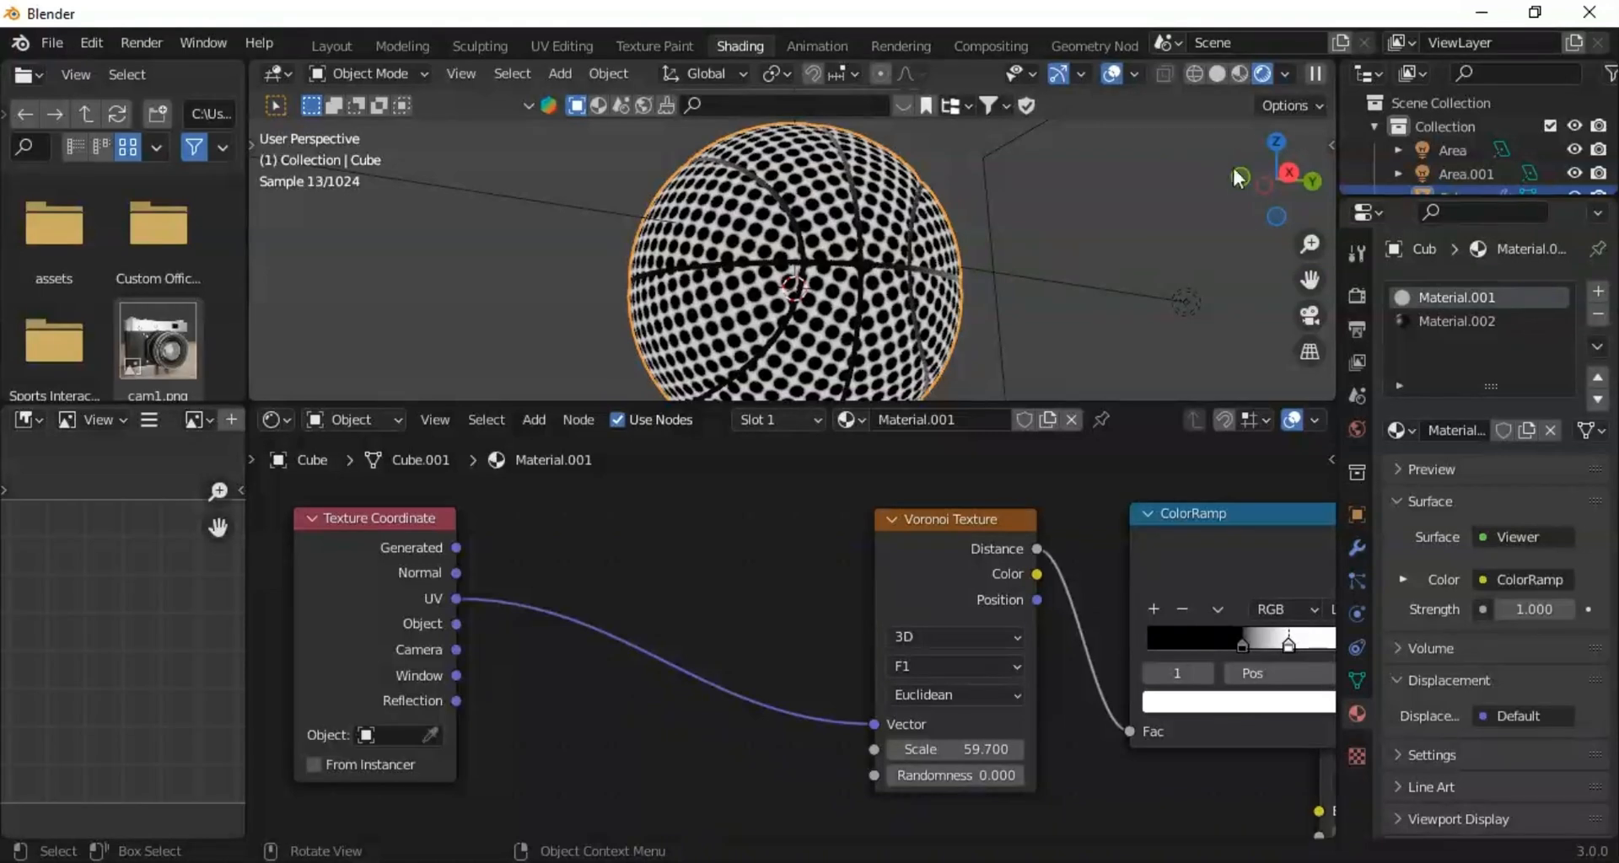
{"action": "mouse_move", "coordinate": [1257, 178]}
{"action": "left_mouse_down"}
{"action": "mouse_move", "coordinate": [1232, 180]}
{"action": "mouse_move", "coordinate": [1256, 175]}
{"action": "left_mouse_up"}
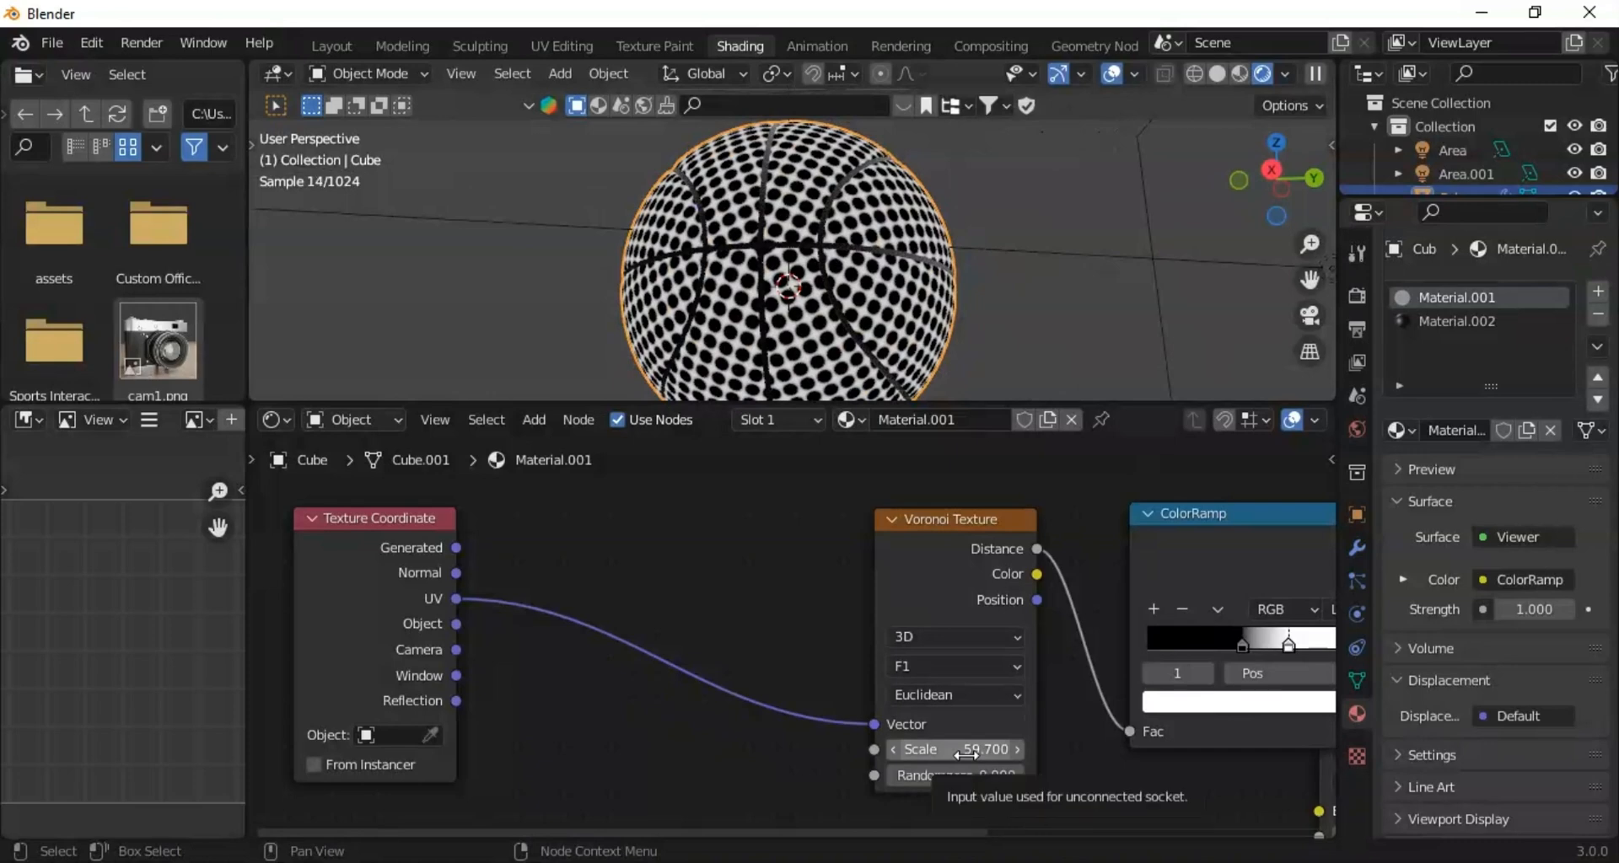
Step: Raise the Voronoi Texture's Scale to 304.4 for much finer dots on the ball
{"action": "left_click_drag", "start_coordinate": [967, 753], "coordinate": [1386, 753]}
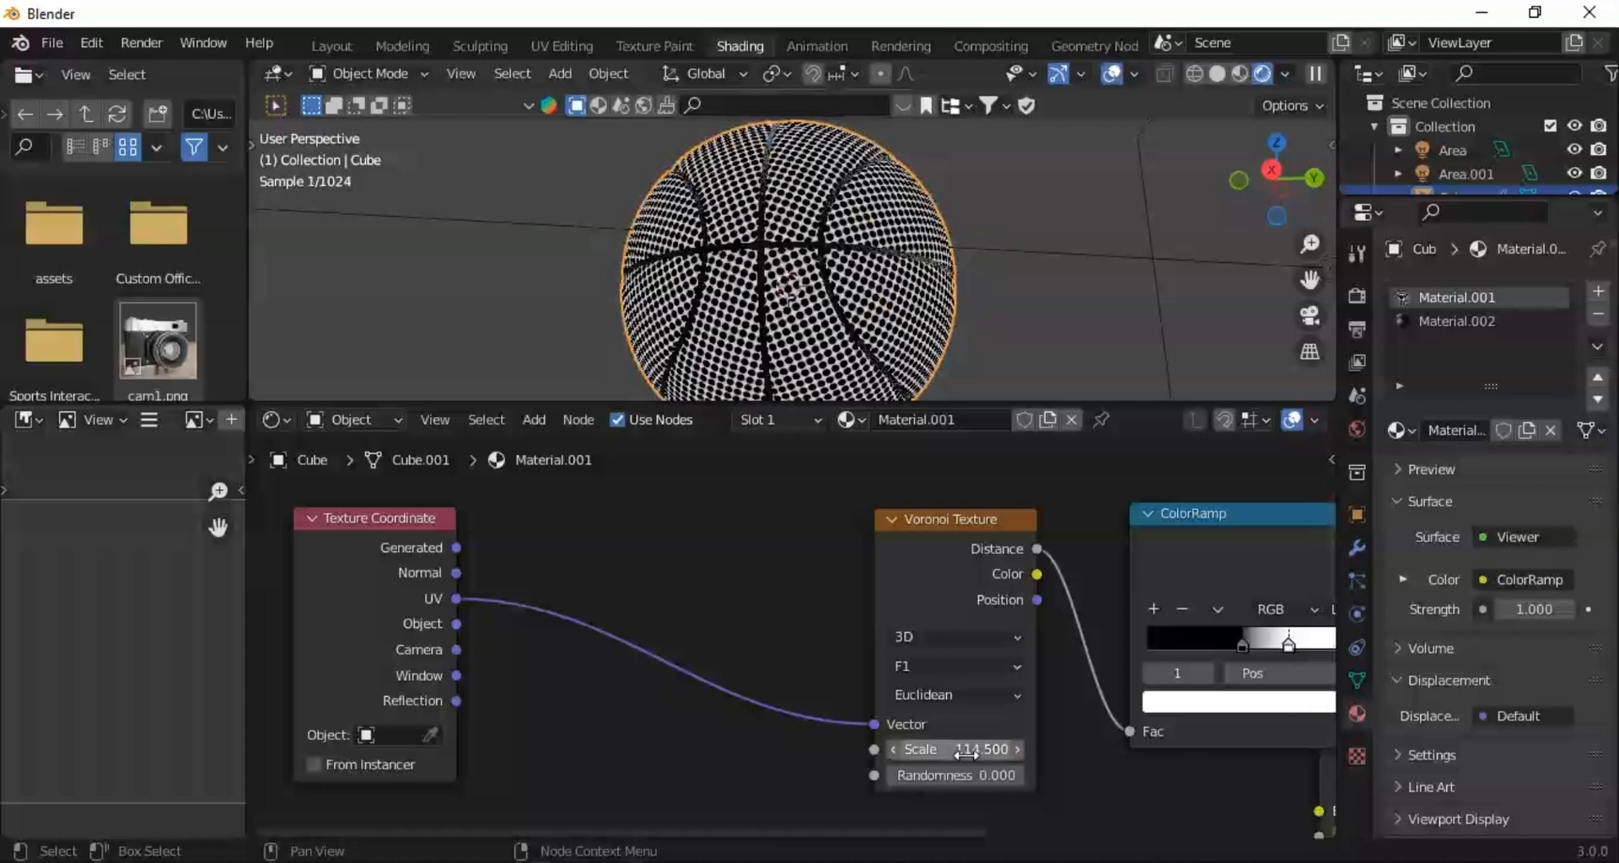
{"action": "left_click_drag", "start_coordinate": [966, 753], "coordinate": [1506, 753]}
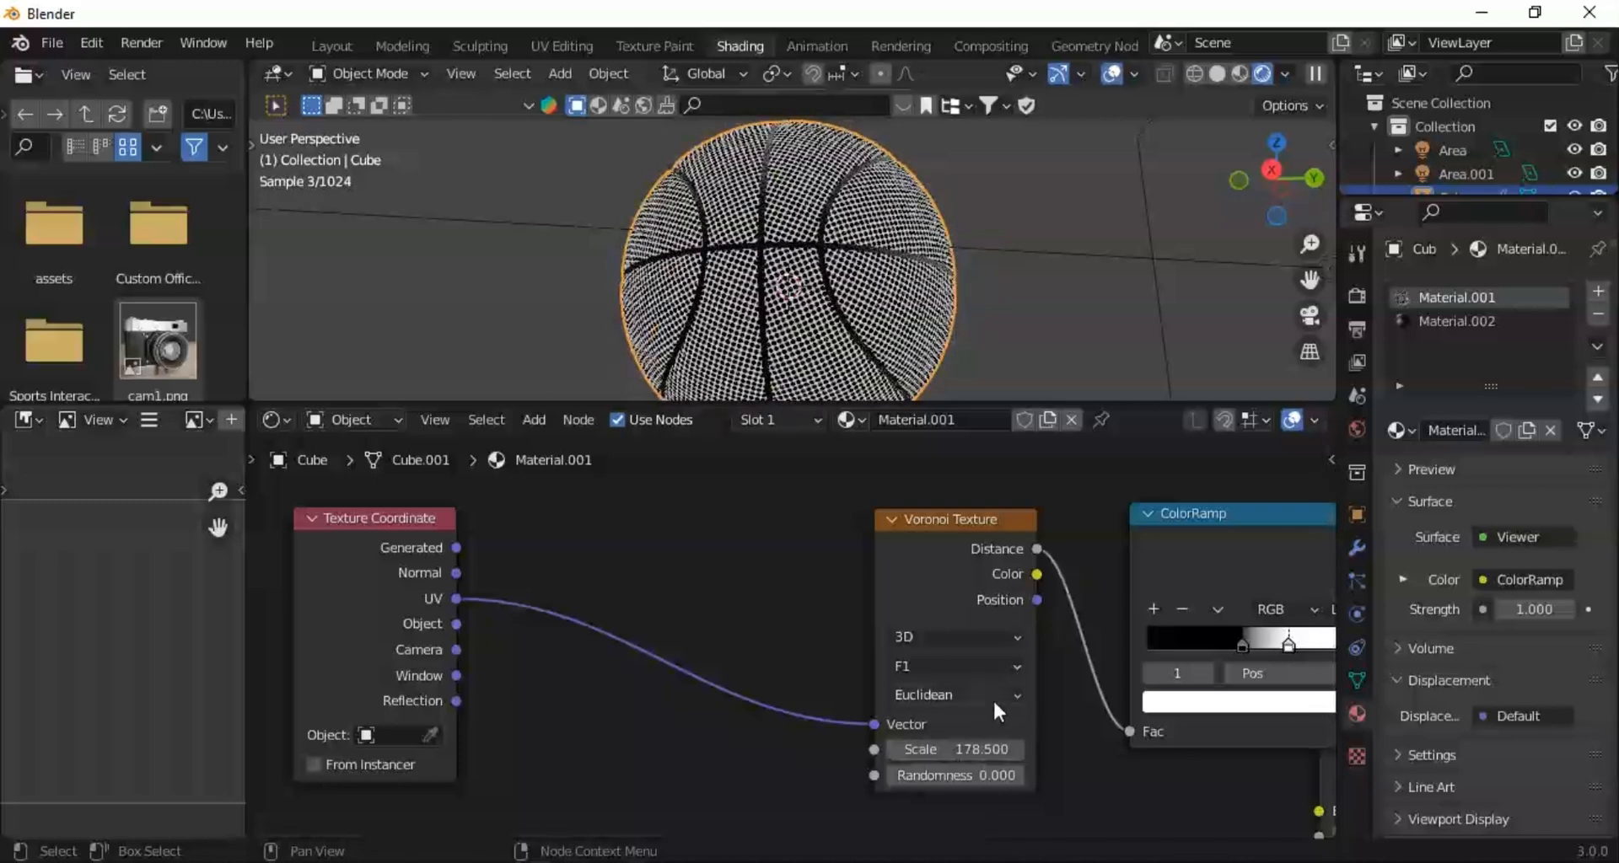
{"action": "left_click_drag", "start_coordinate": [1278, 179], "coordinate": [1254, 185]}
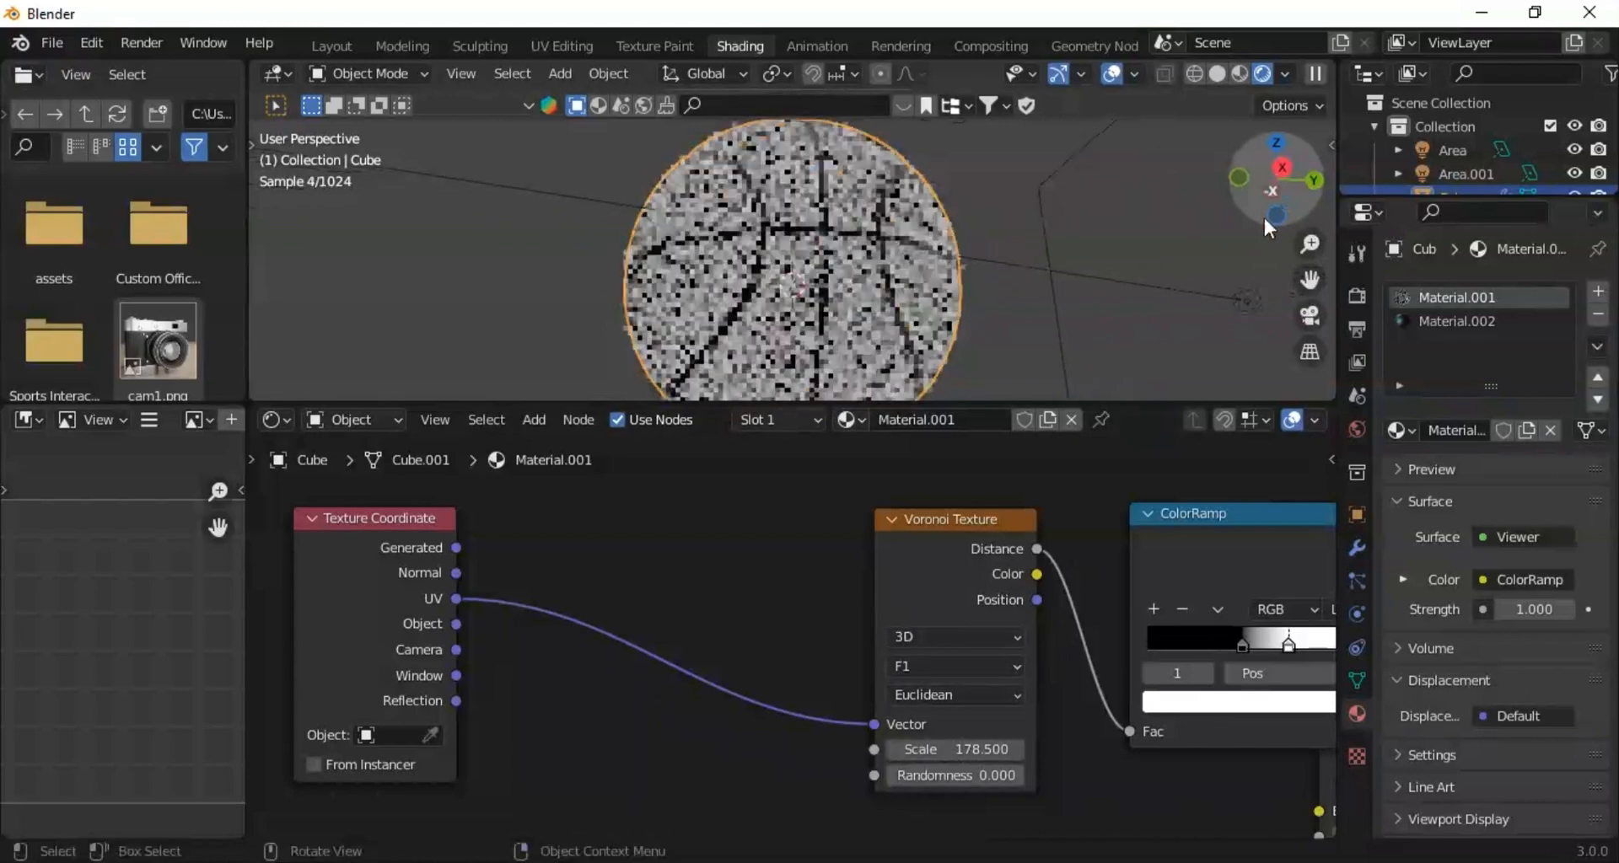
{"action": "left_click_drag", "start_coordinate": [970, 749], "coordinate": [1610, 750]}
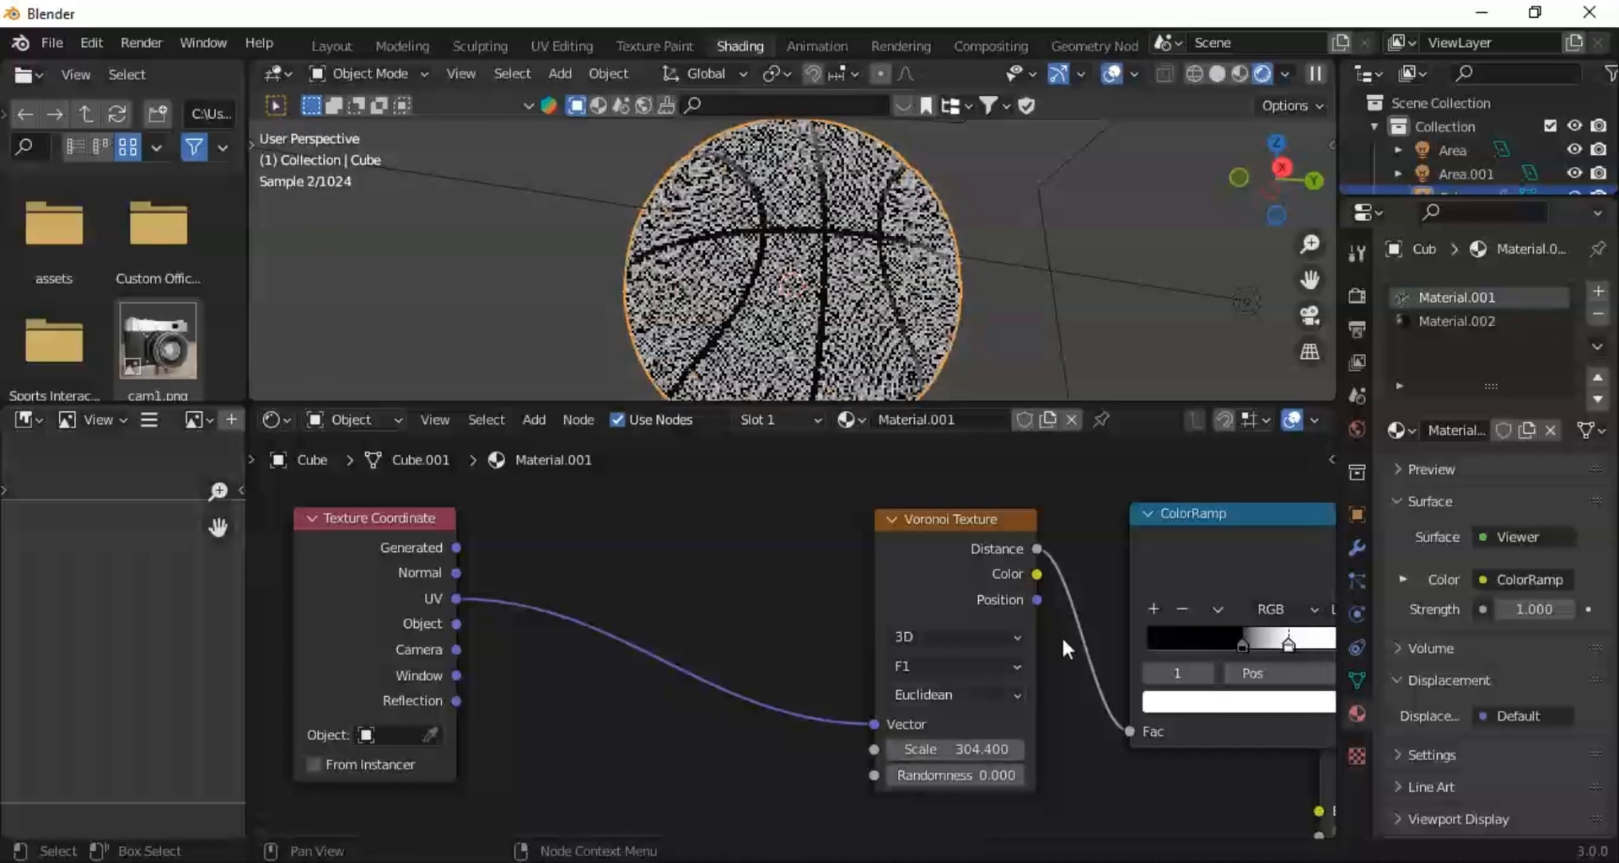
{"action": "left_click_drag", "start_coordinate": [1279, 178], "coordinate": [1281, 180]}
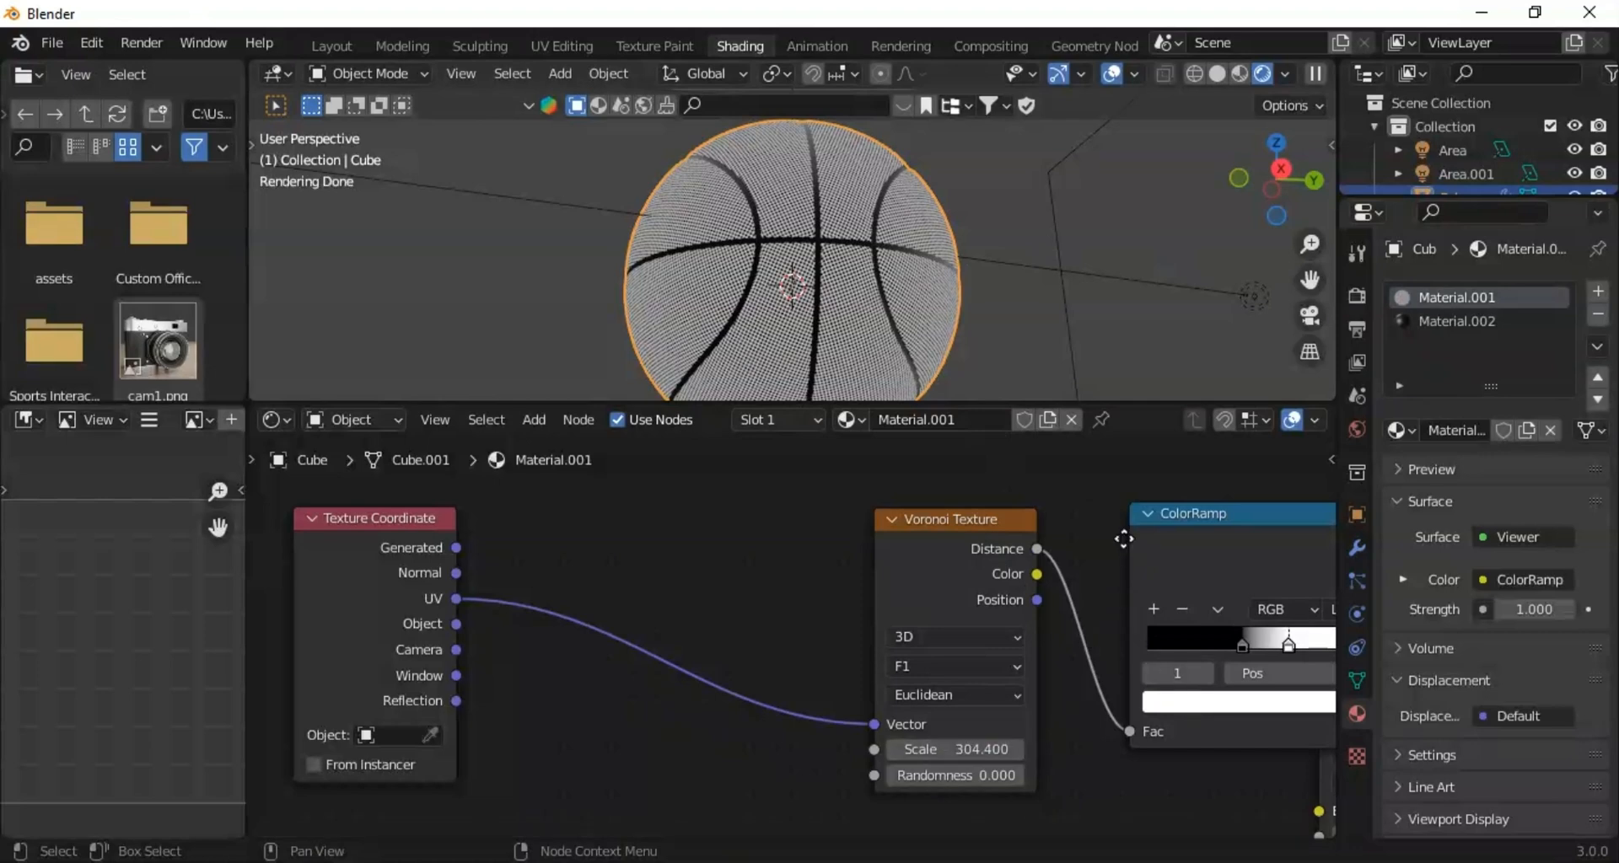
Step: Reconnect the Principled BSDF to the Material Output in place of the Viewer, and move both nodes clear of the ColorRamp
{"action": "middle_click_drag", "start_coordinate": [1124, 540], "coordinate": [433, 827]}
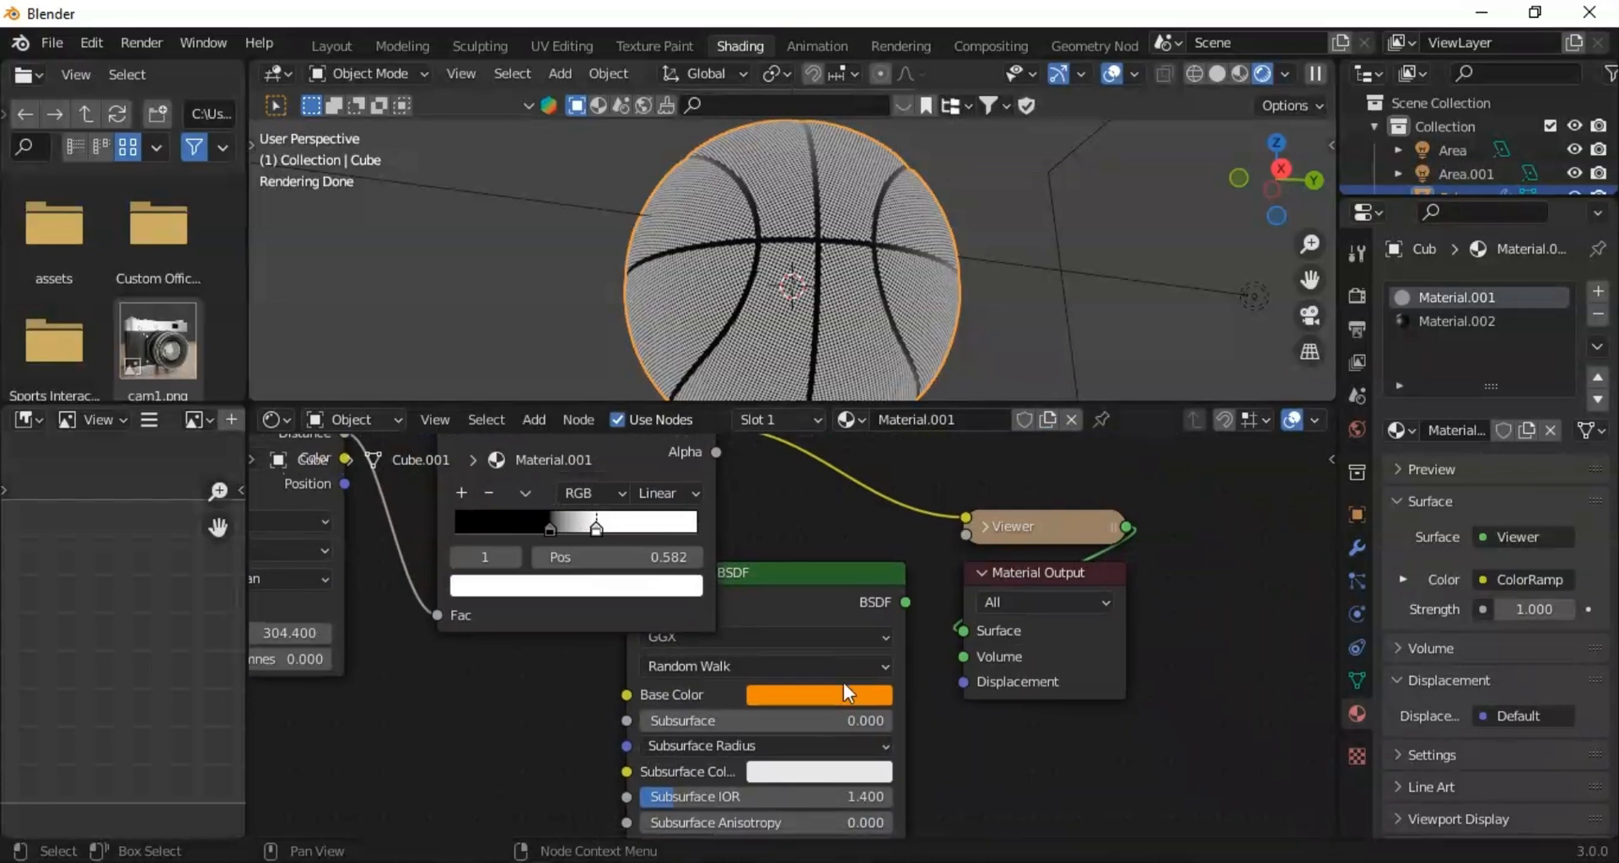
{"action": "left_click_drag", "start_coordinate": [862, 579], "coordinate": [887, 641]}
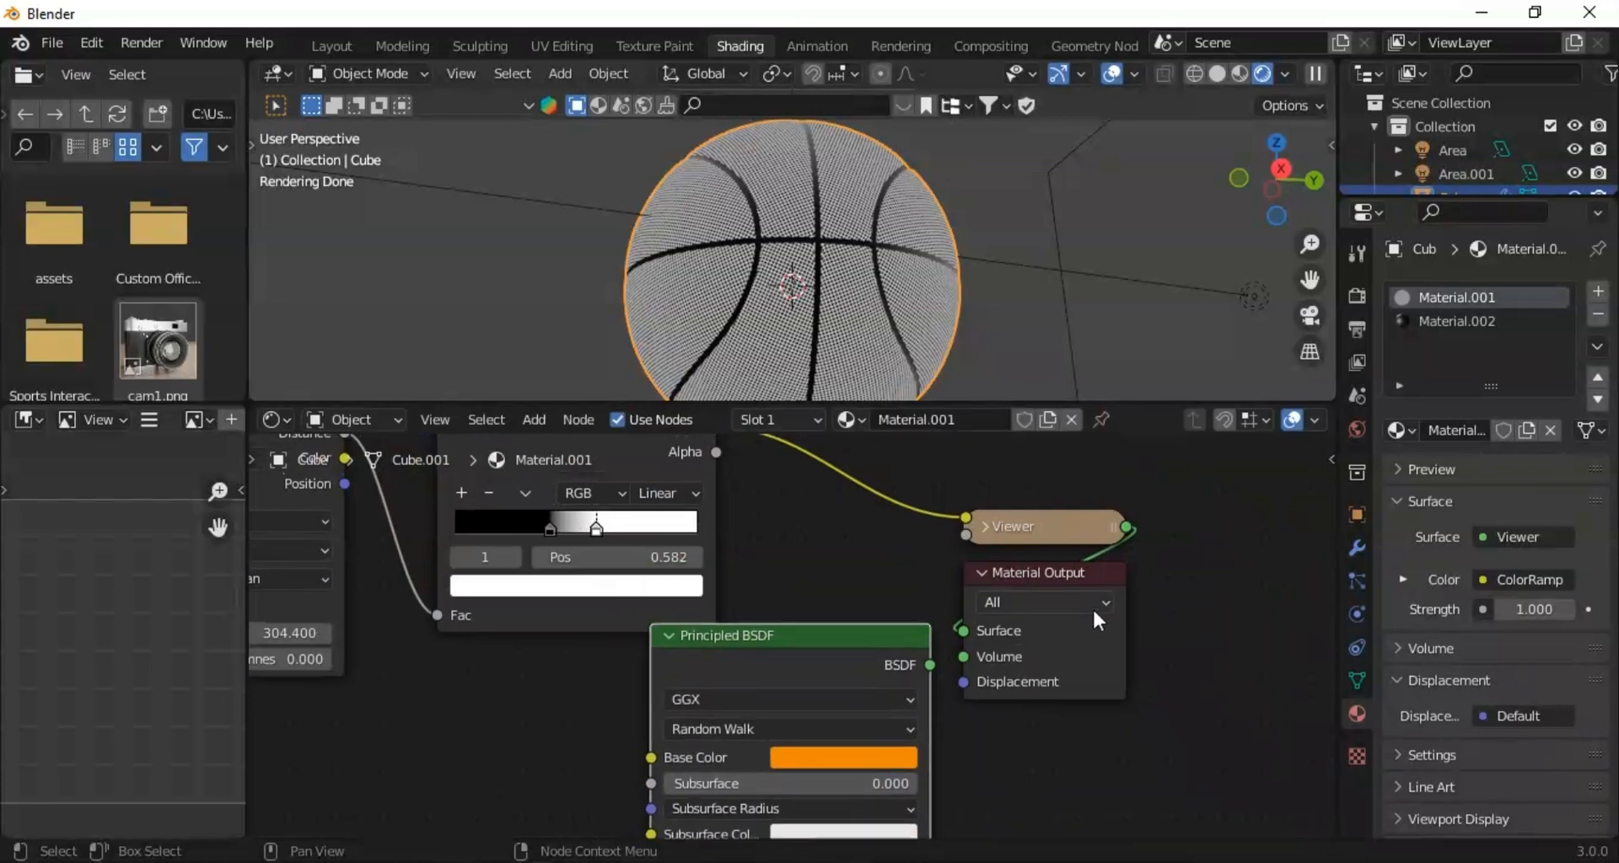
{"action": "left_click", "coordinate": [846, 645], "text": "ctrl+shift"}
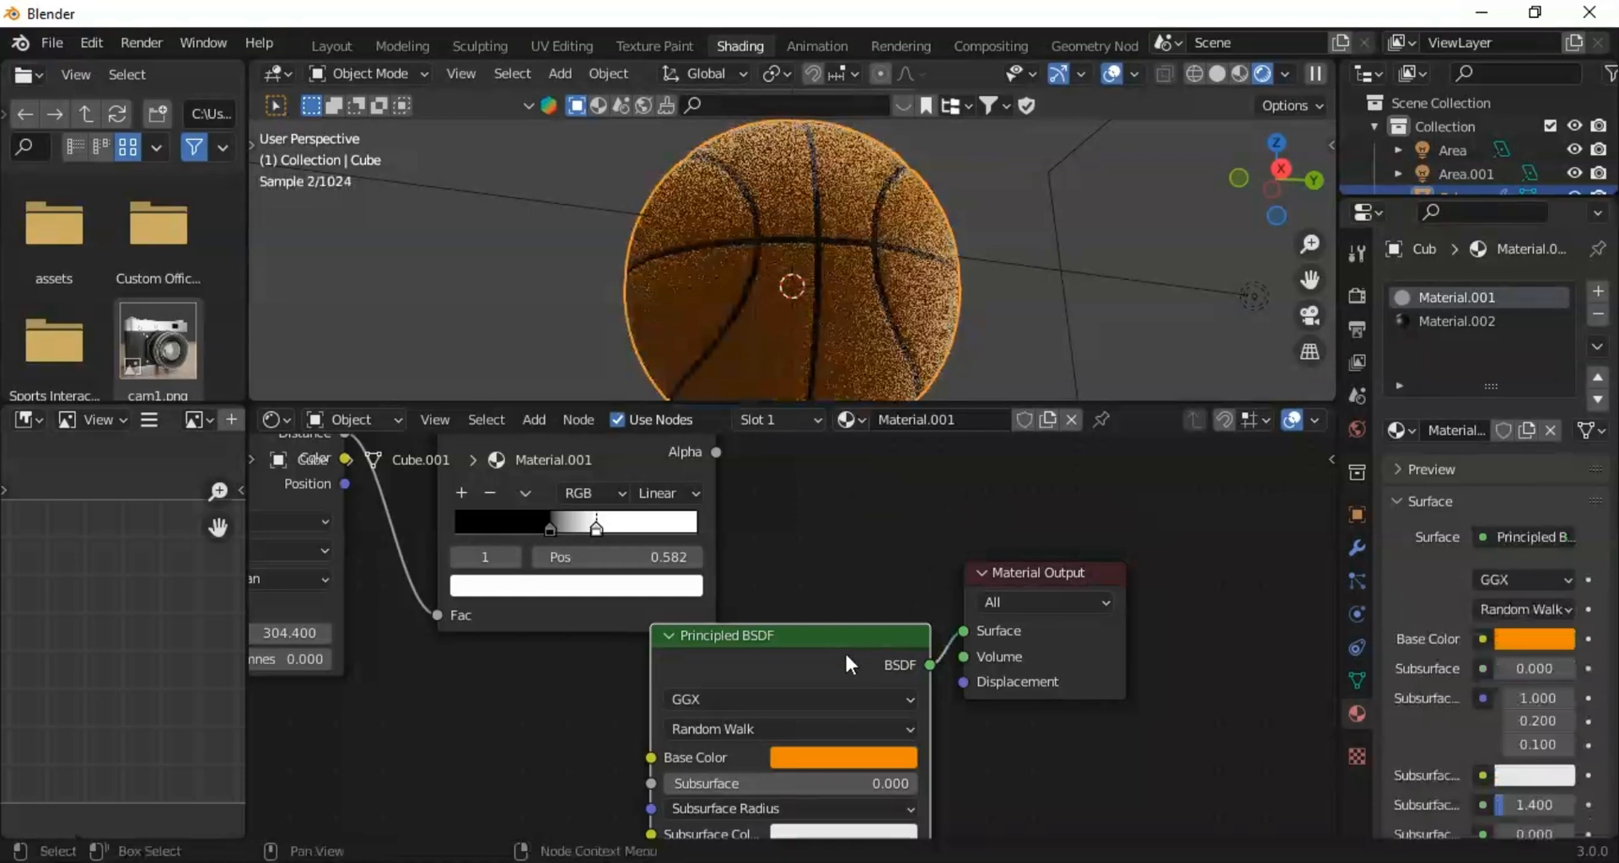
{"action": "left_click_drag", "start_coordinate": [1054, 570], "coordinate": [1127, 520]}
{"action": "left_click", "coordinate": [828, 645], "text": "shift"}
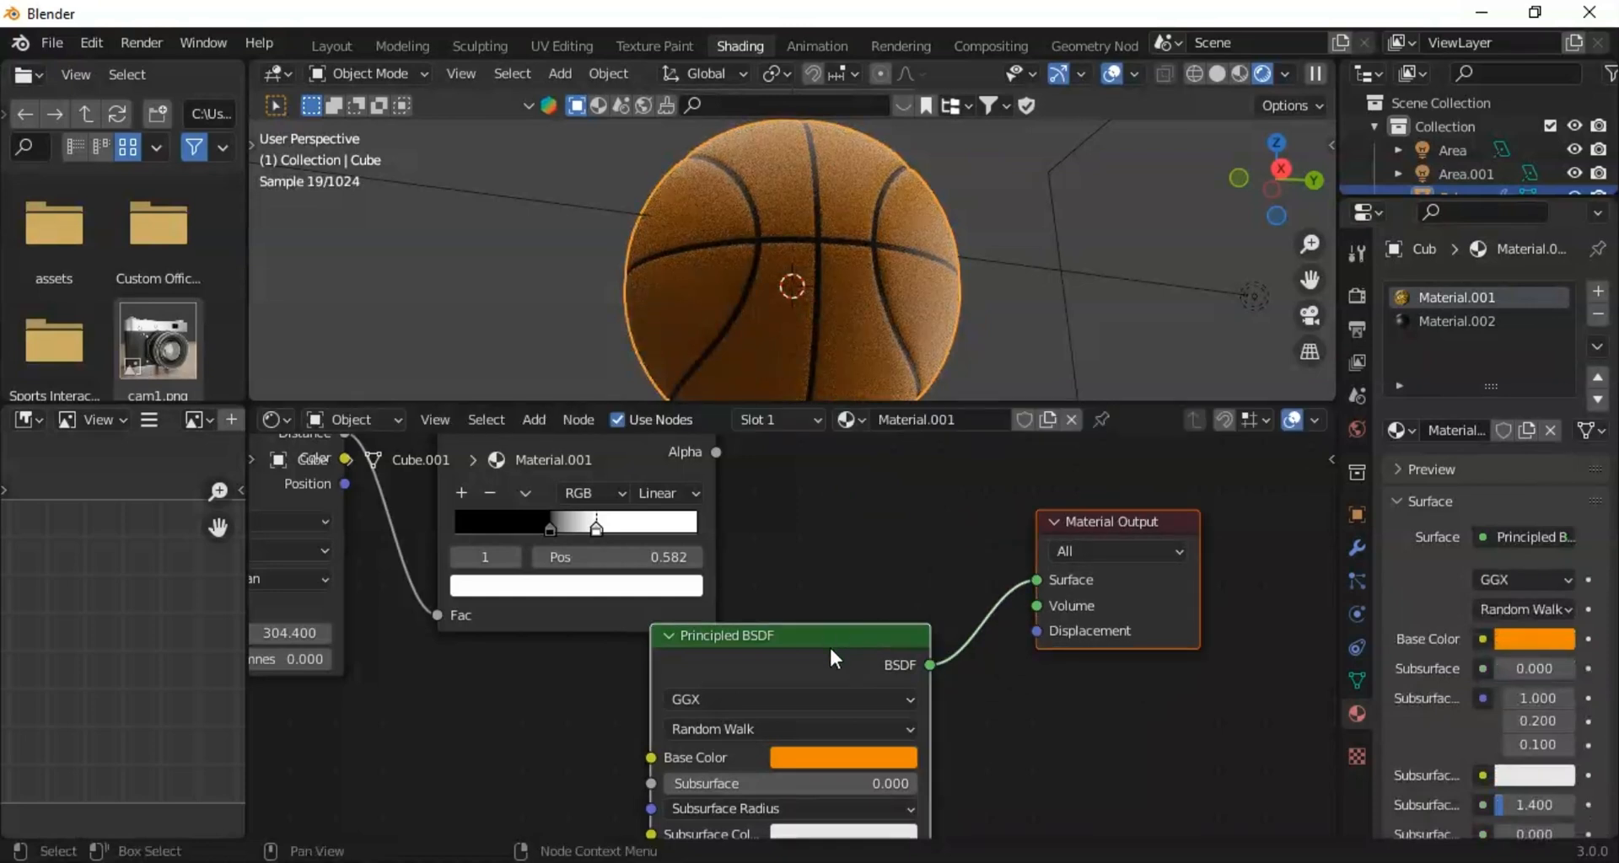
{"action": "left_click_drag", "start_coordinate": [828, 645], "coordinate": [1141, 498]}
Step: Connect the ColorRamp's Color output to the Normal input of the Principled BSDF
{"action": "scroll", "coordinate": [668, 693], "scroll_direction": "down", "scroll_amount": 2}
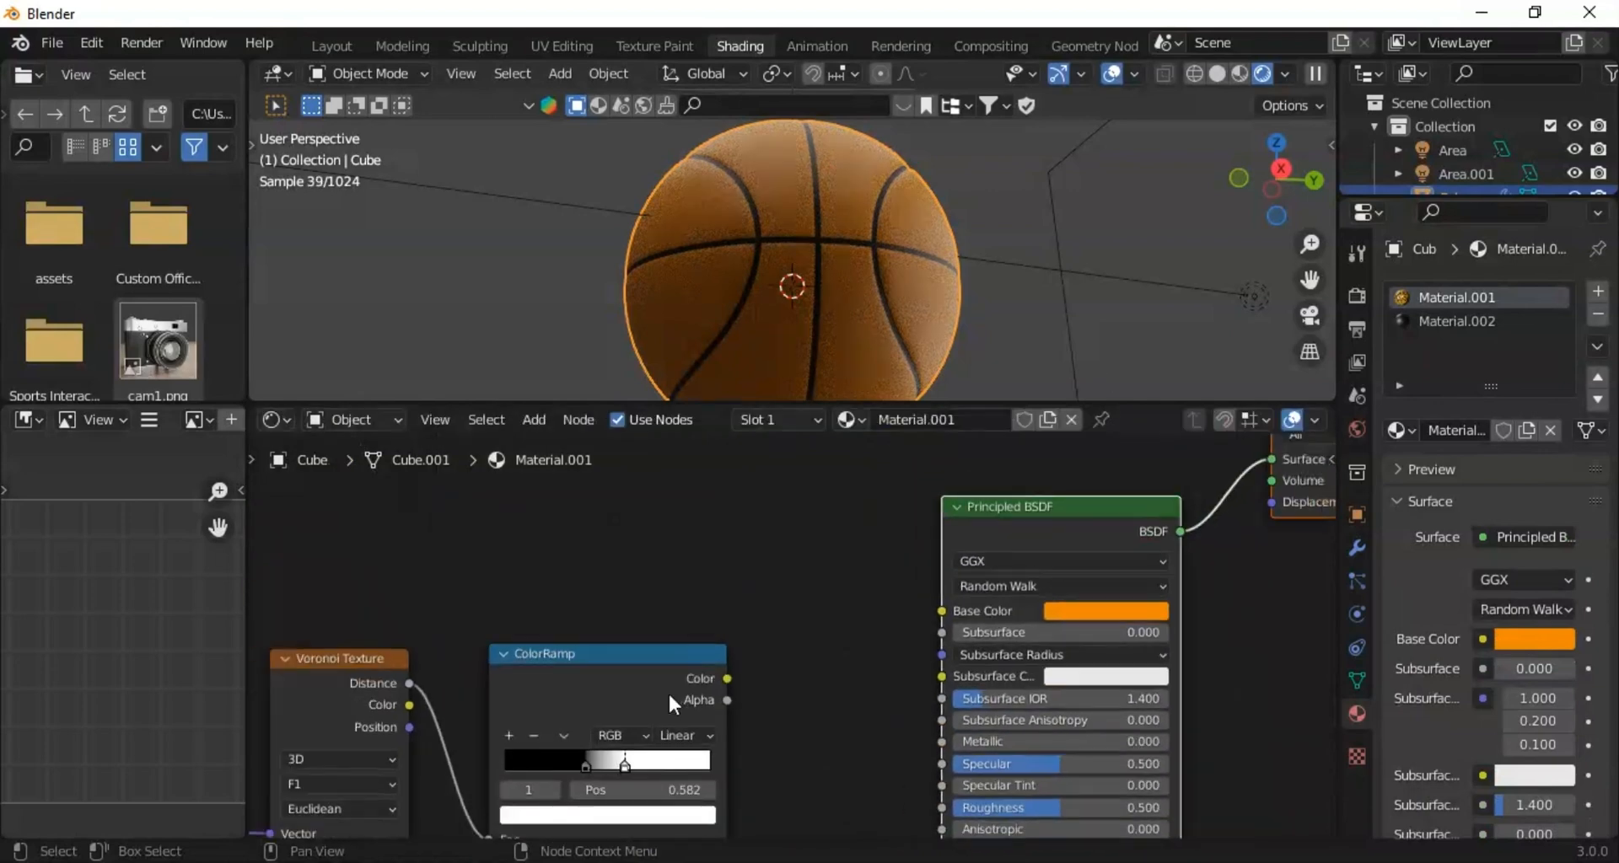
{"action": "scroll", "coordinate": [671, 702], "scroll_direction": "down", "scroll_amount": 2}
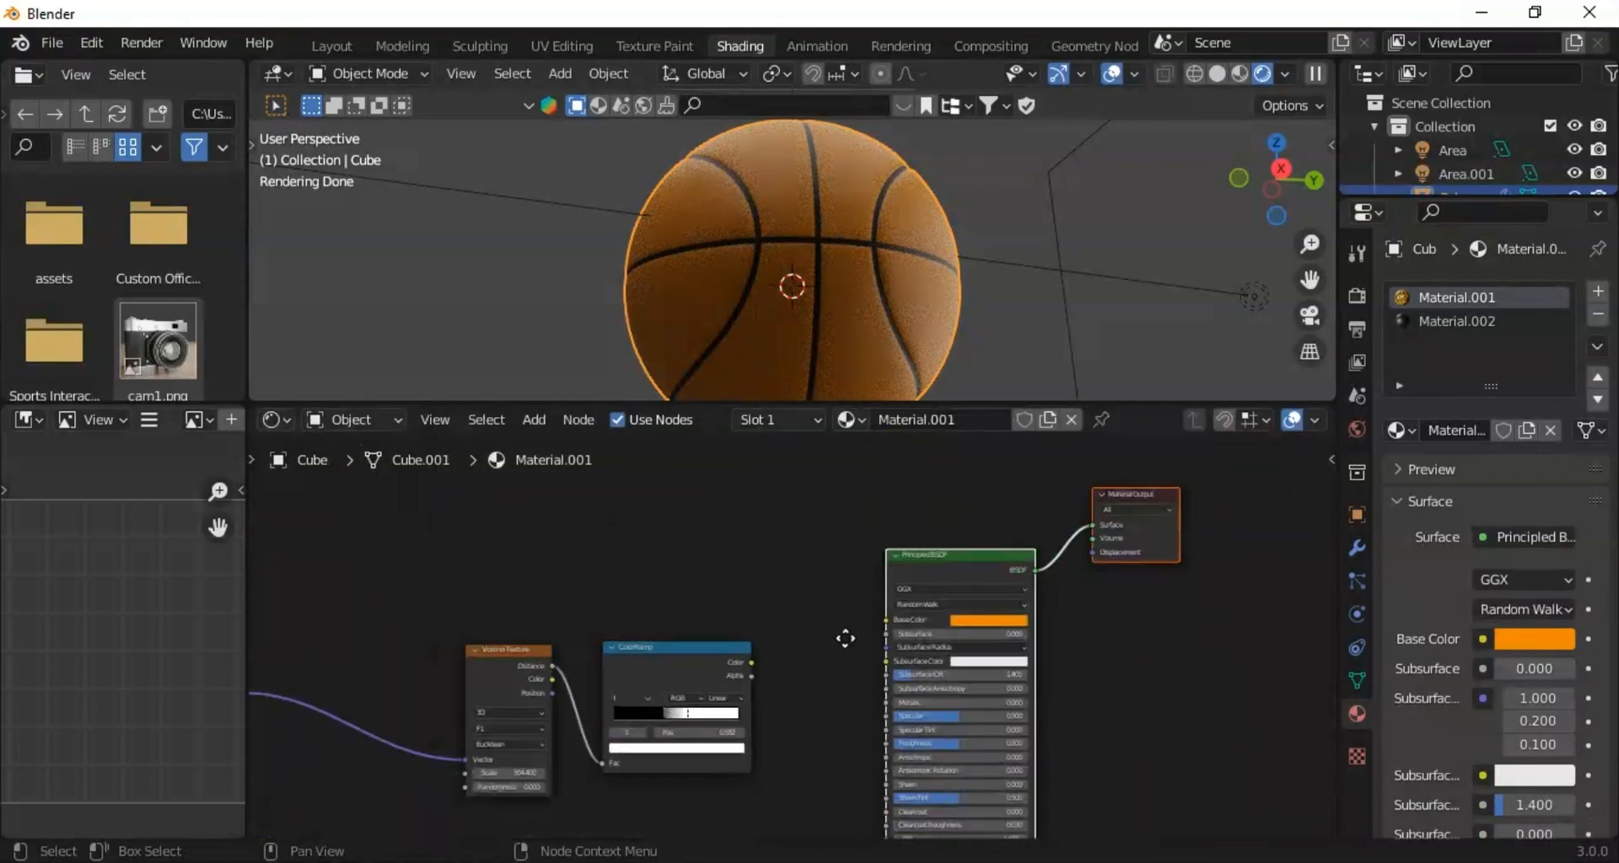
{"action": "middle_click_drag", "start_coordinate": [846, 639], "coordinate": [820, 453]}
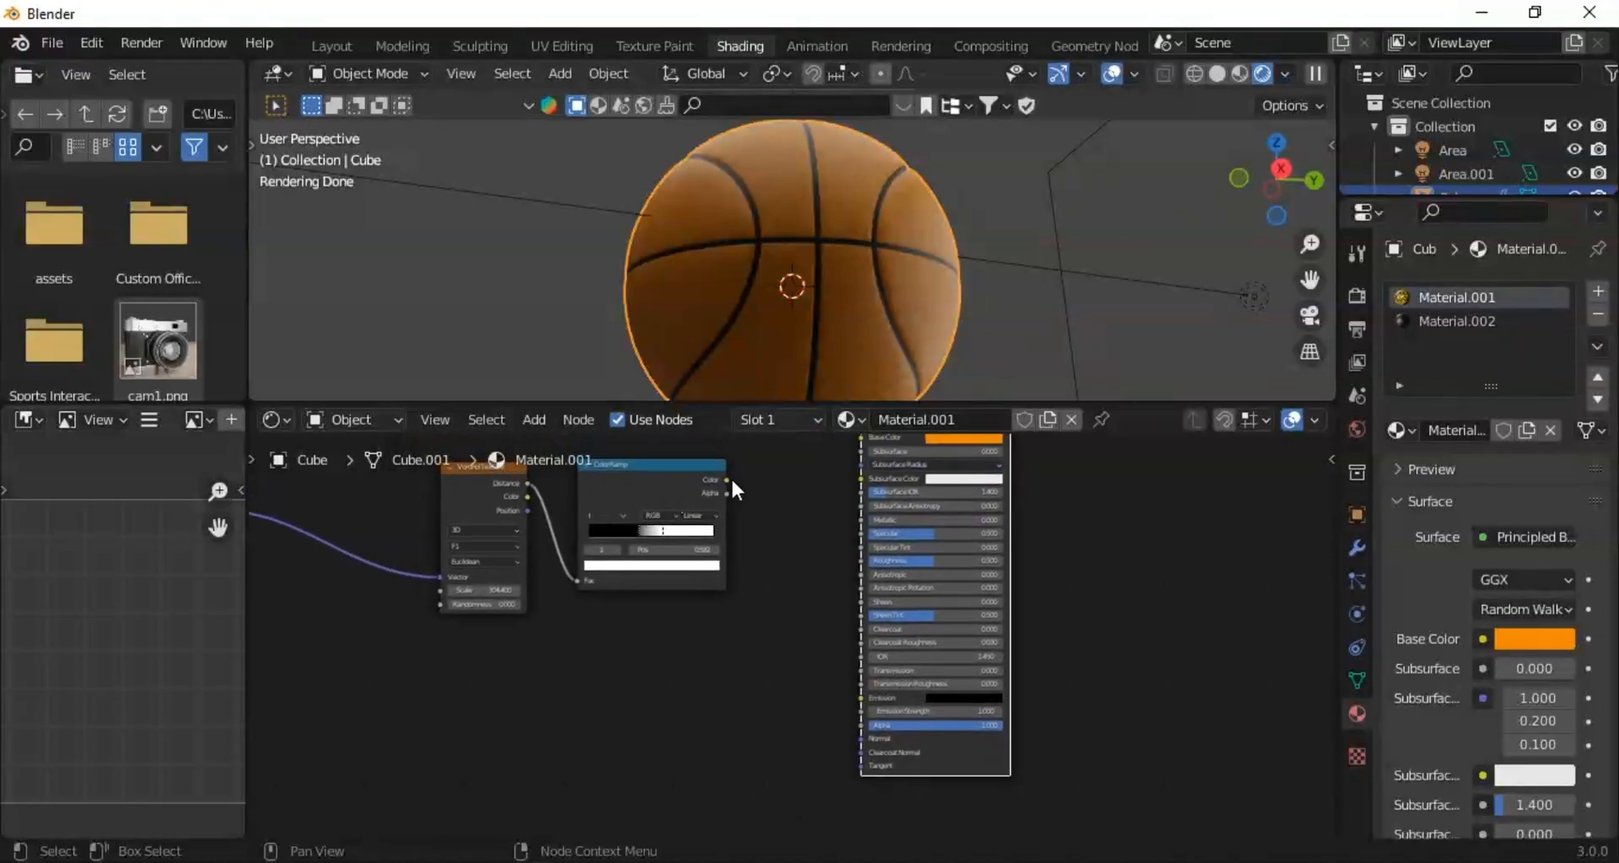
{"action": "left_click_drag", "start_coordinate": [727, 479], "coordinate": [862, 740]}
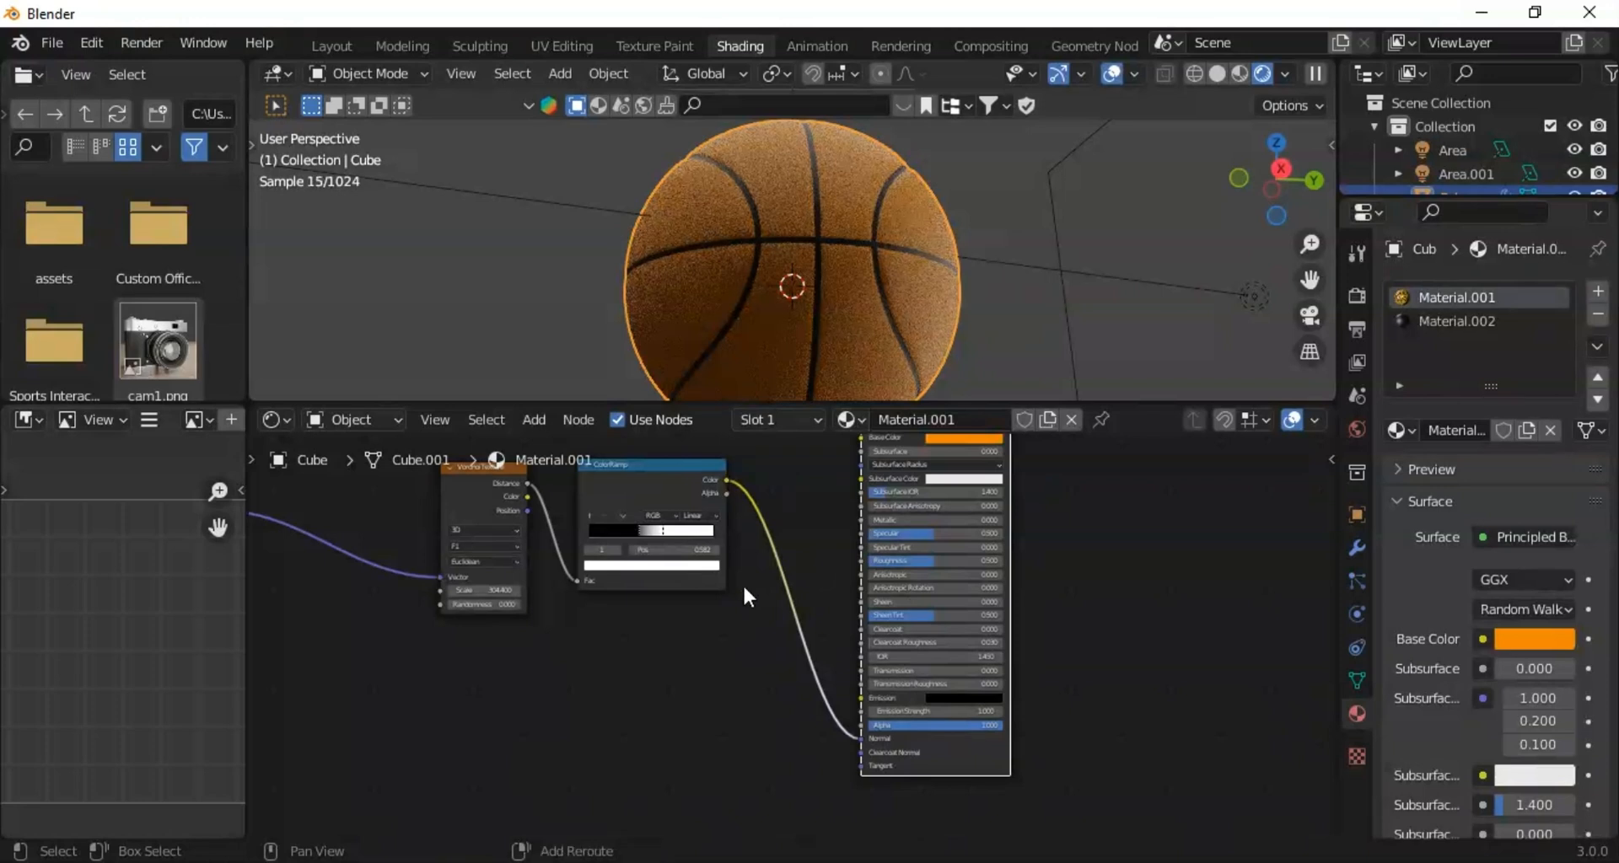
Step: Insert a Bump node between the ColorRamp and the Principled BSDF's Normal, with the ColorRamp's Color feeding the Bump's Height
{"action": "key", "text": "shift+a"}
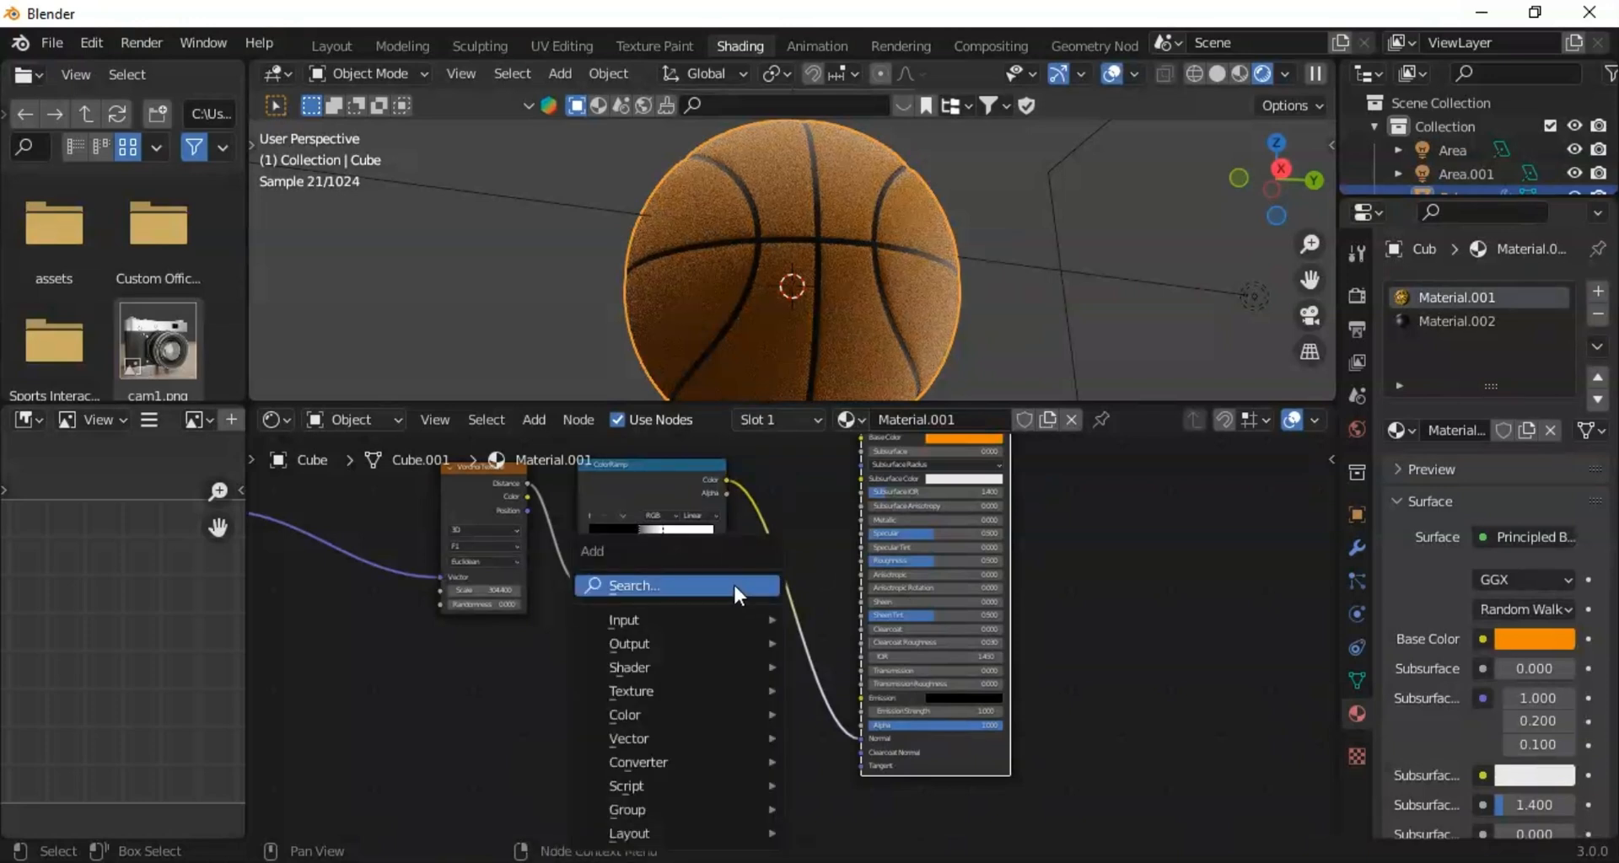
{"action": "left_click", "coordinate": [674, 584]}
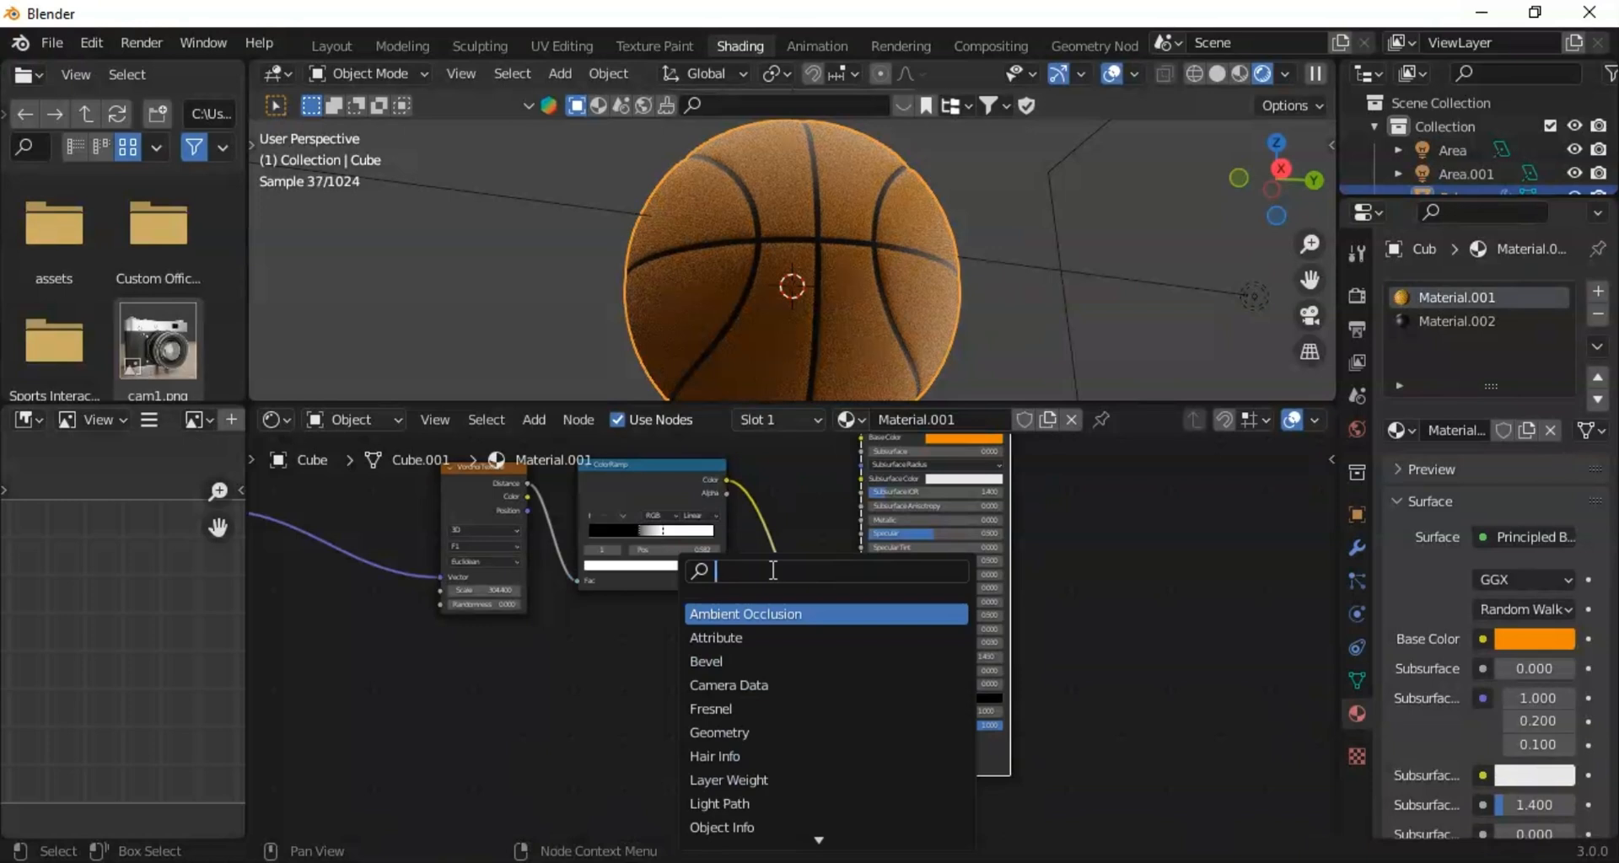
{"action": "type", "text": "bum"}
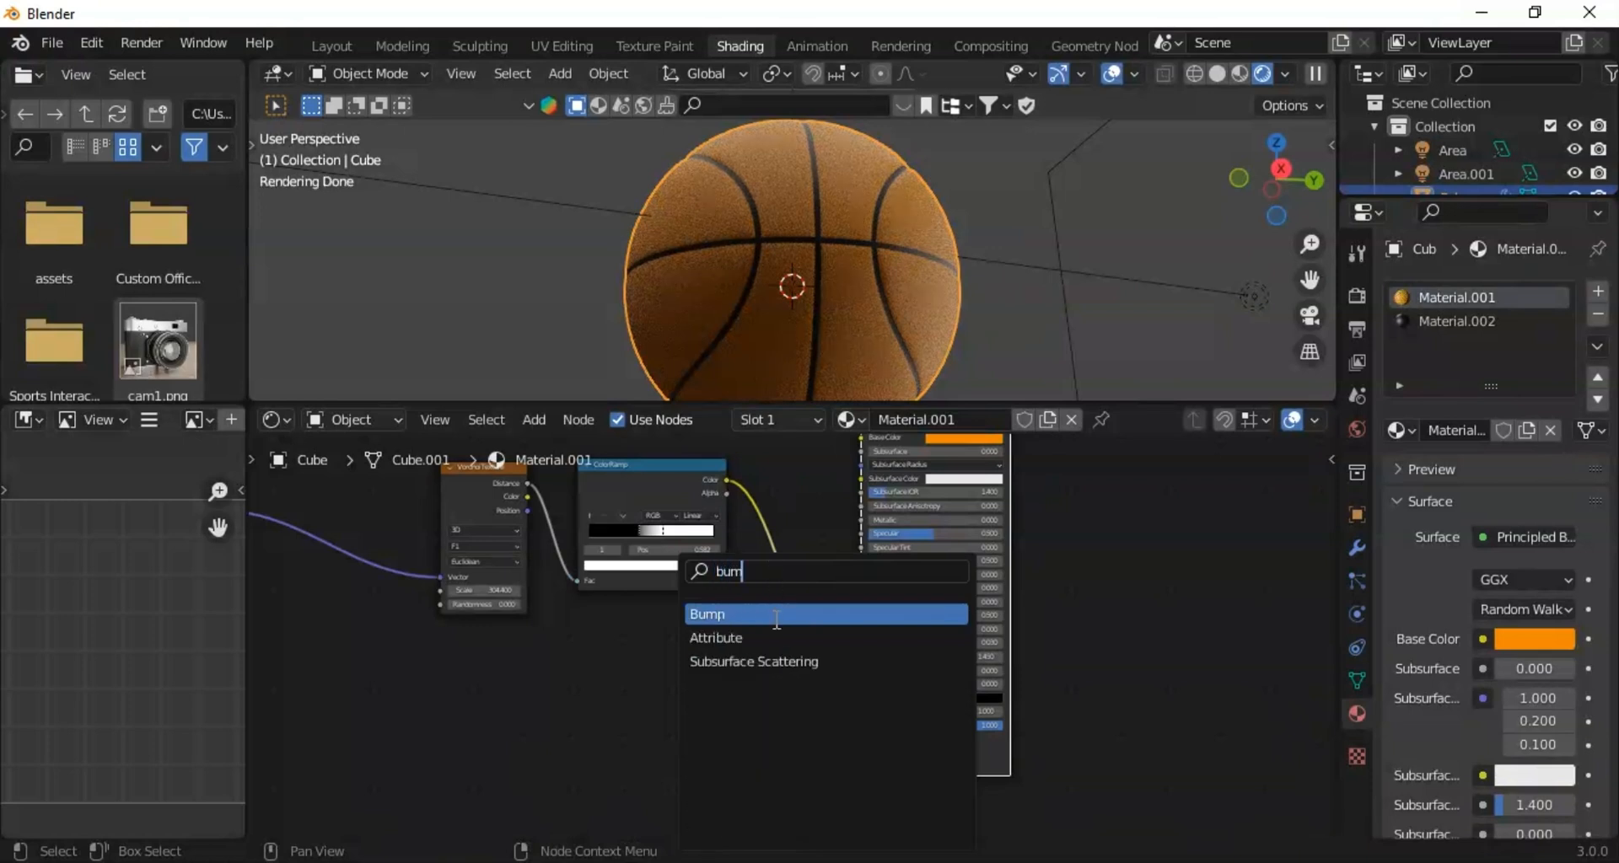
{"action": "left_click", "coordinate": [776, 616]}
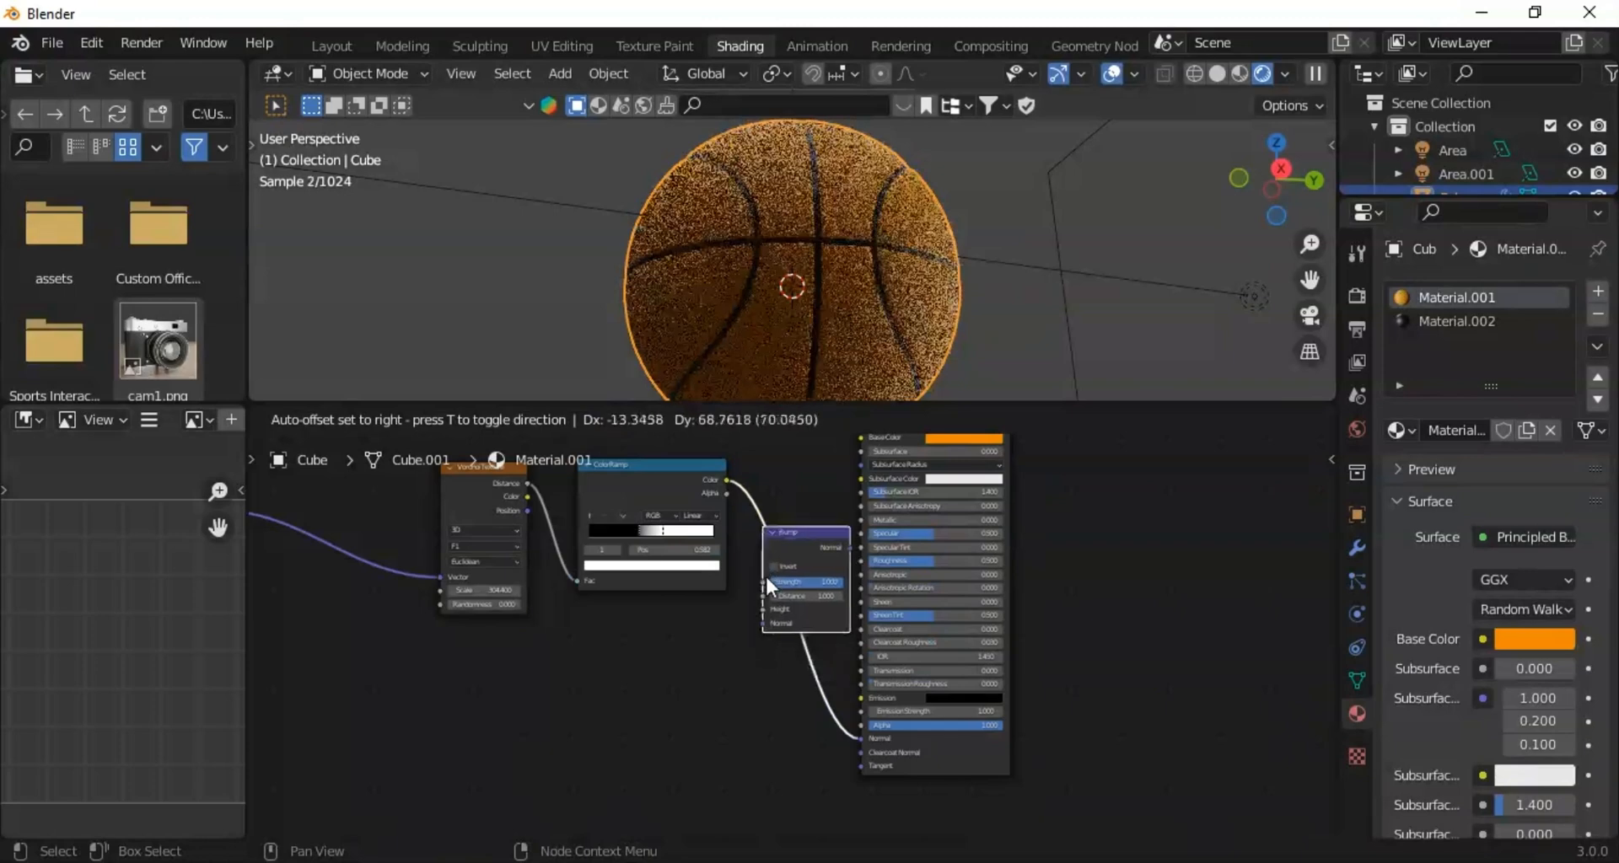
{"action": "left_click", "coordinate": [766, 575]}
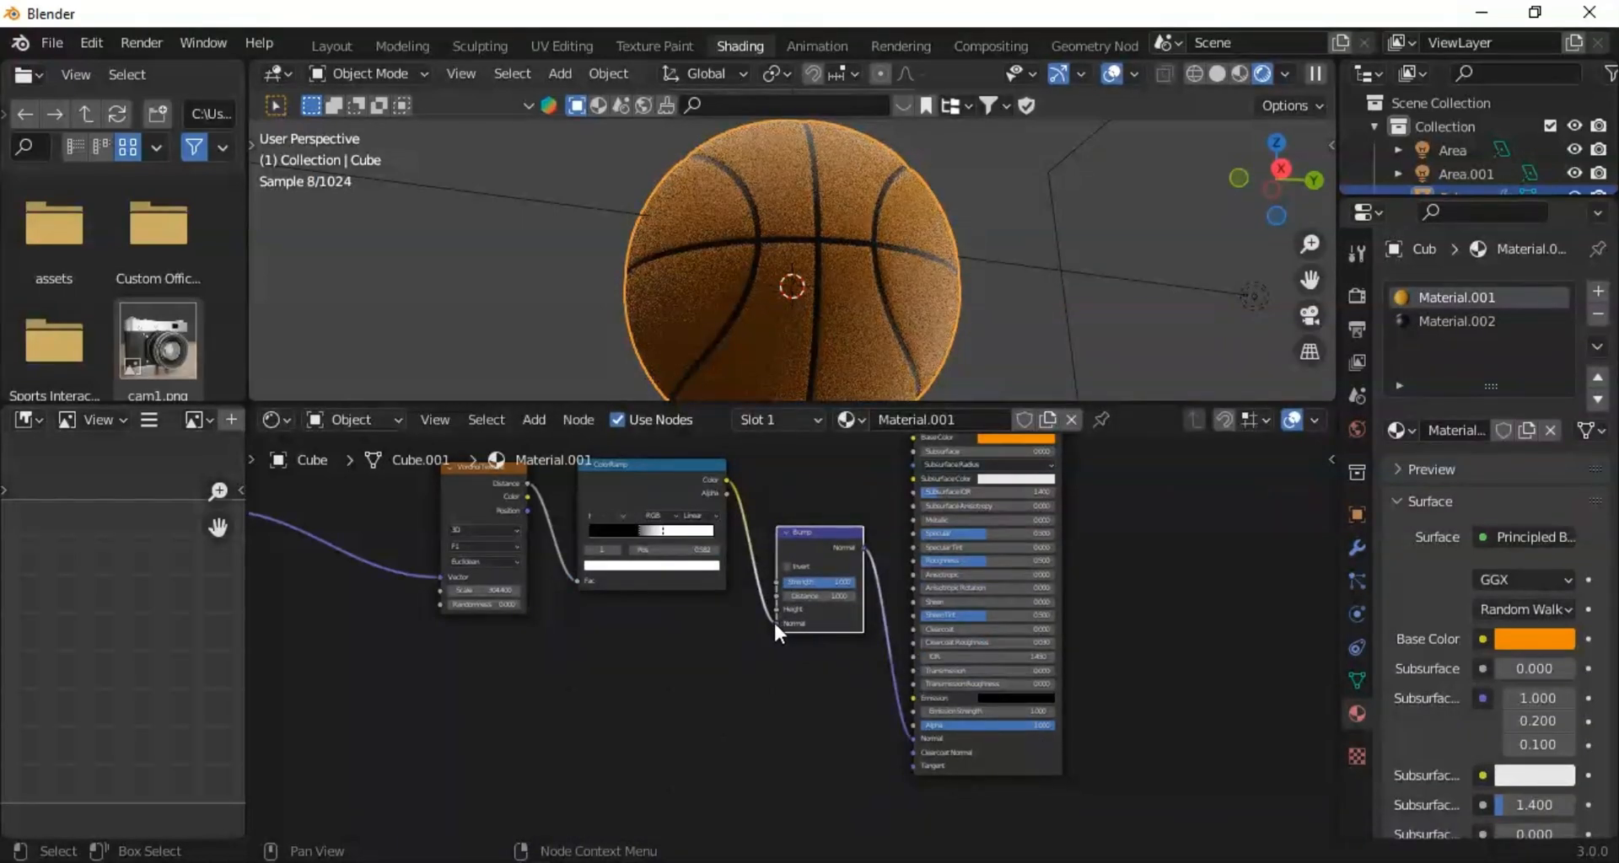
{"action": "left_click_drag", "start_coordinate": [774, 622], "coordinate": [774, 607]}
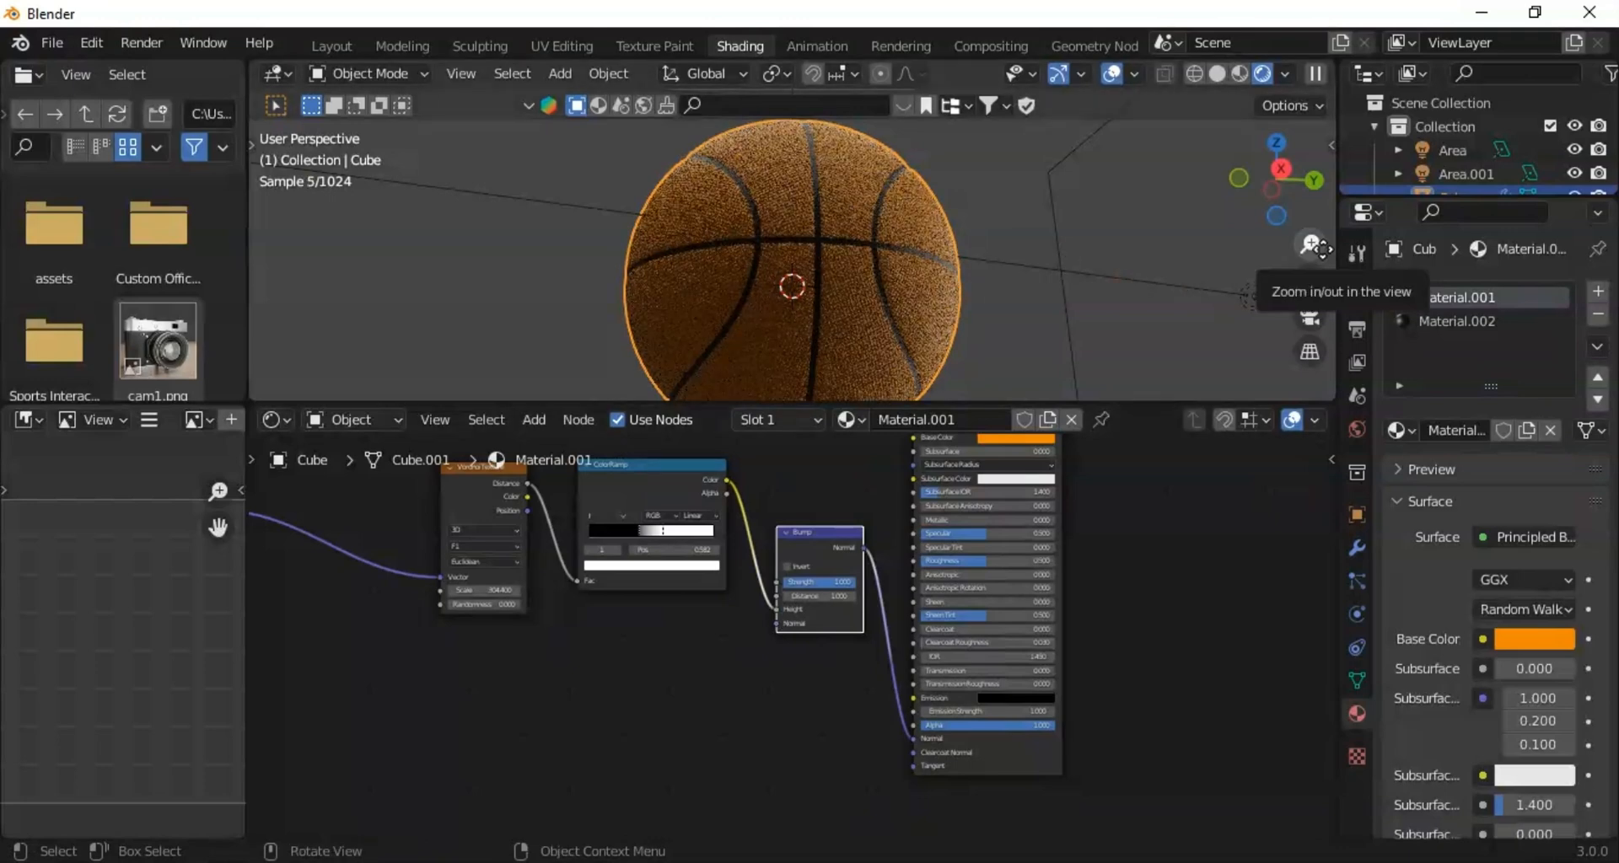
Step: Enable Invert on the Bump node while viewing the ball's surface up close
{"action": "scroll", "coordinate": [1309, 243], "scroll_direction": "up", "scroll_amount": 6}
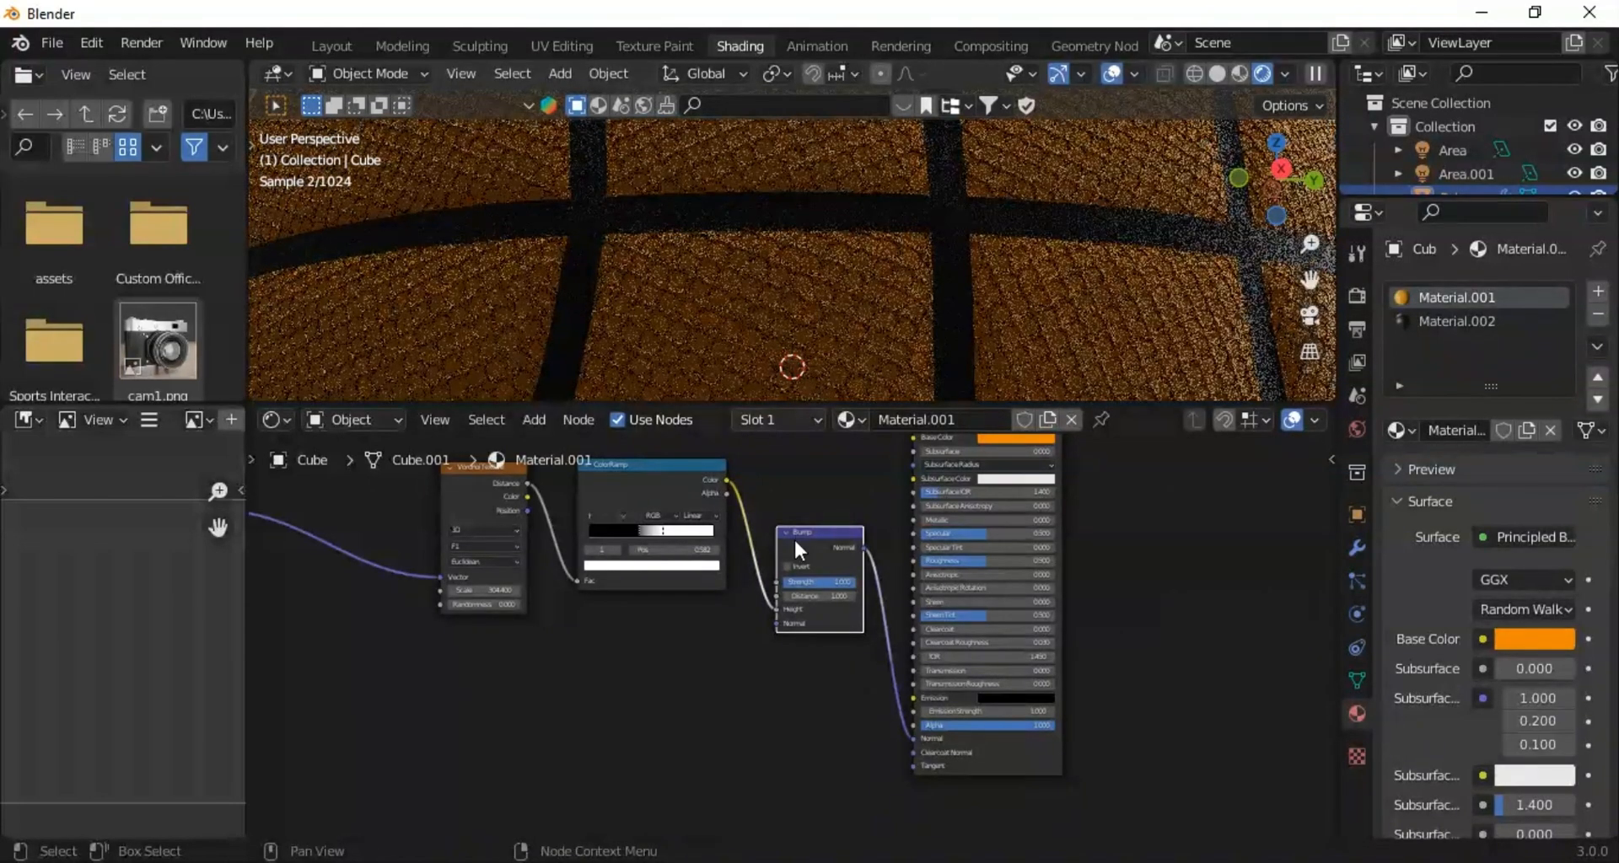
{"action": "left_click", "coordinate": [787, 566]}
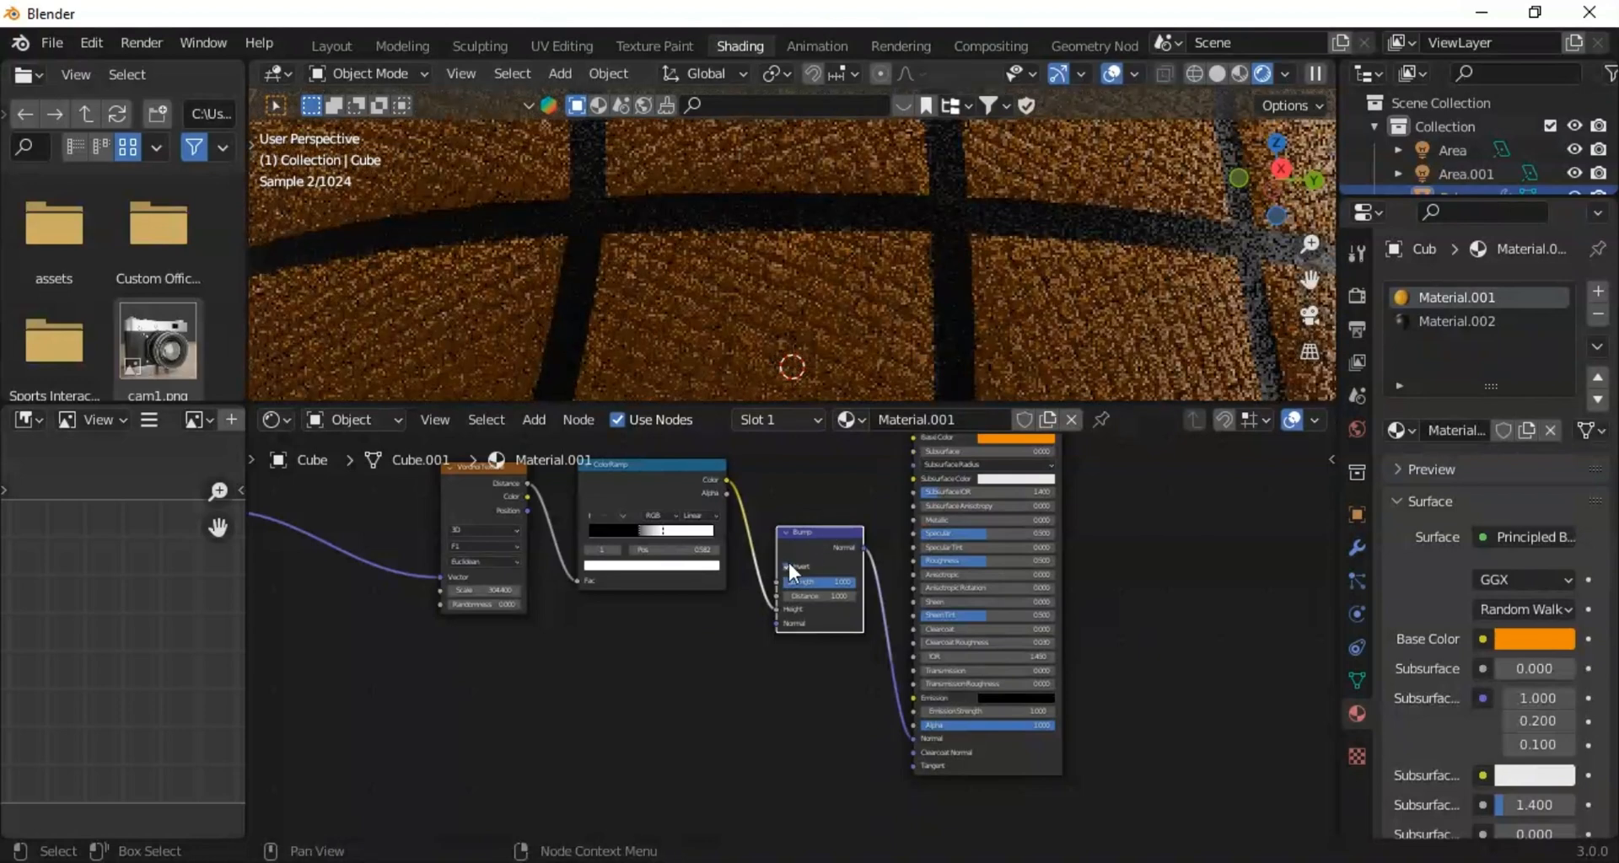
{"action": "left_click", "coordinate": [779, 567]}
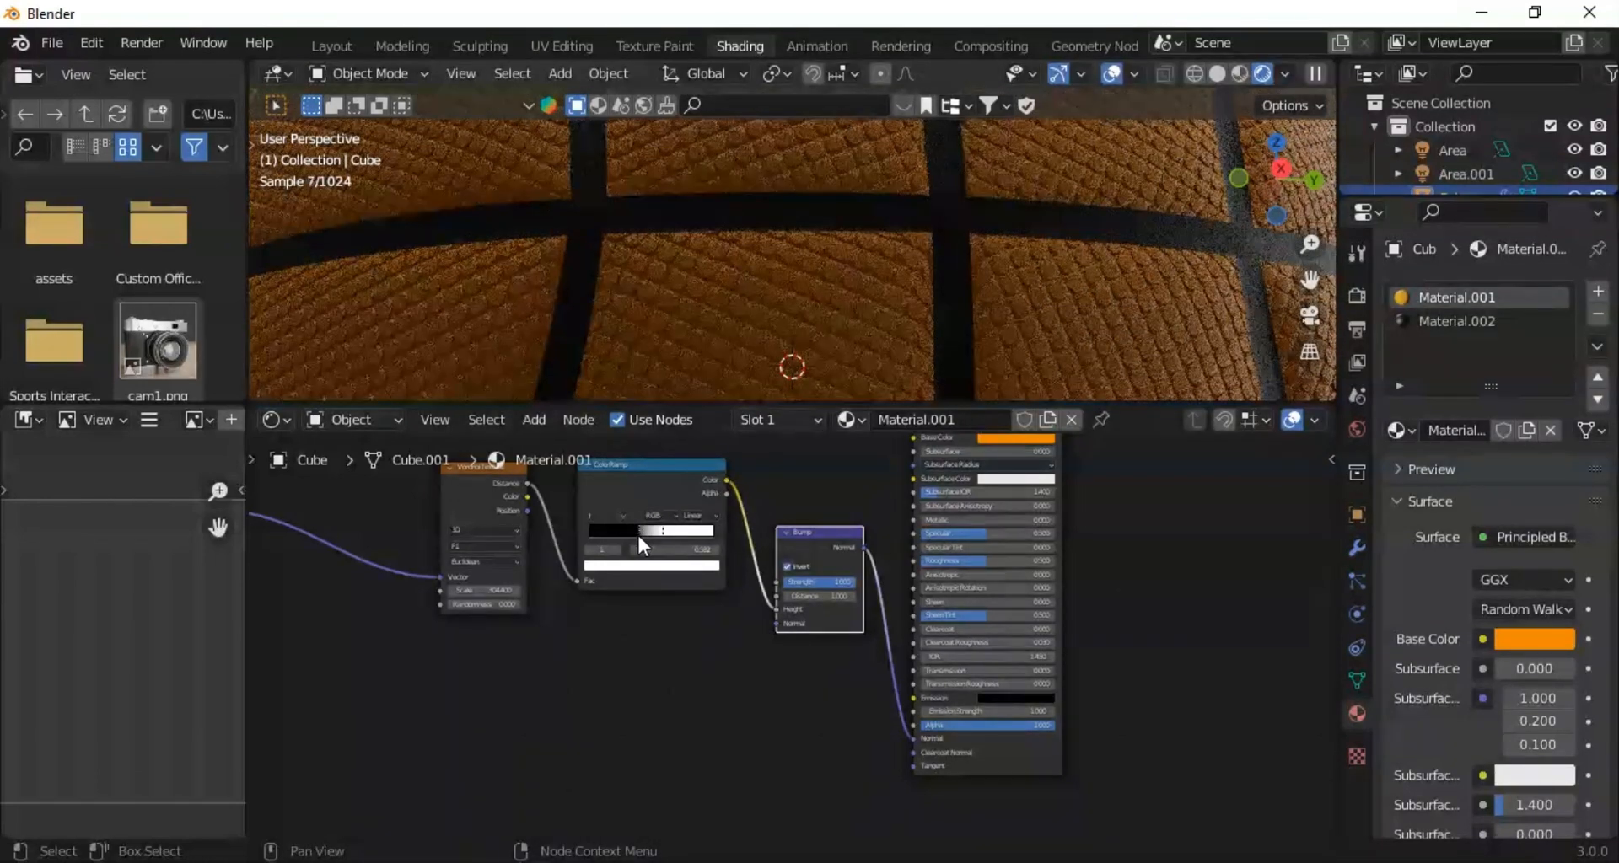
Step: Shift both ColorRamp stops toward the black end, placing the white stop at 0.436
{"action": "scroll", "coordinate": [637, 538], "scroll_direction": "up", "scroll_amount": 2}
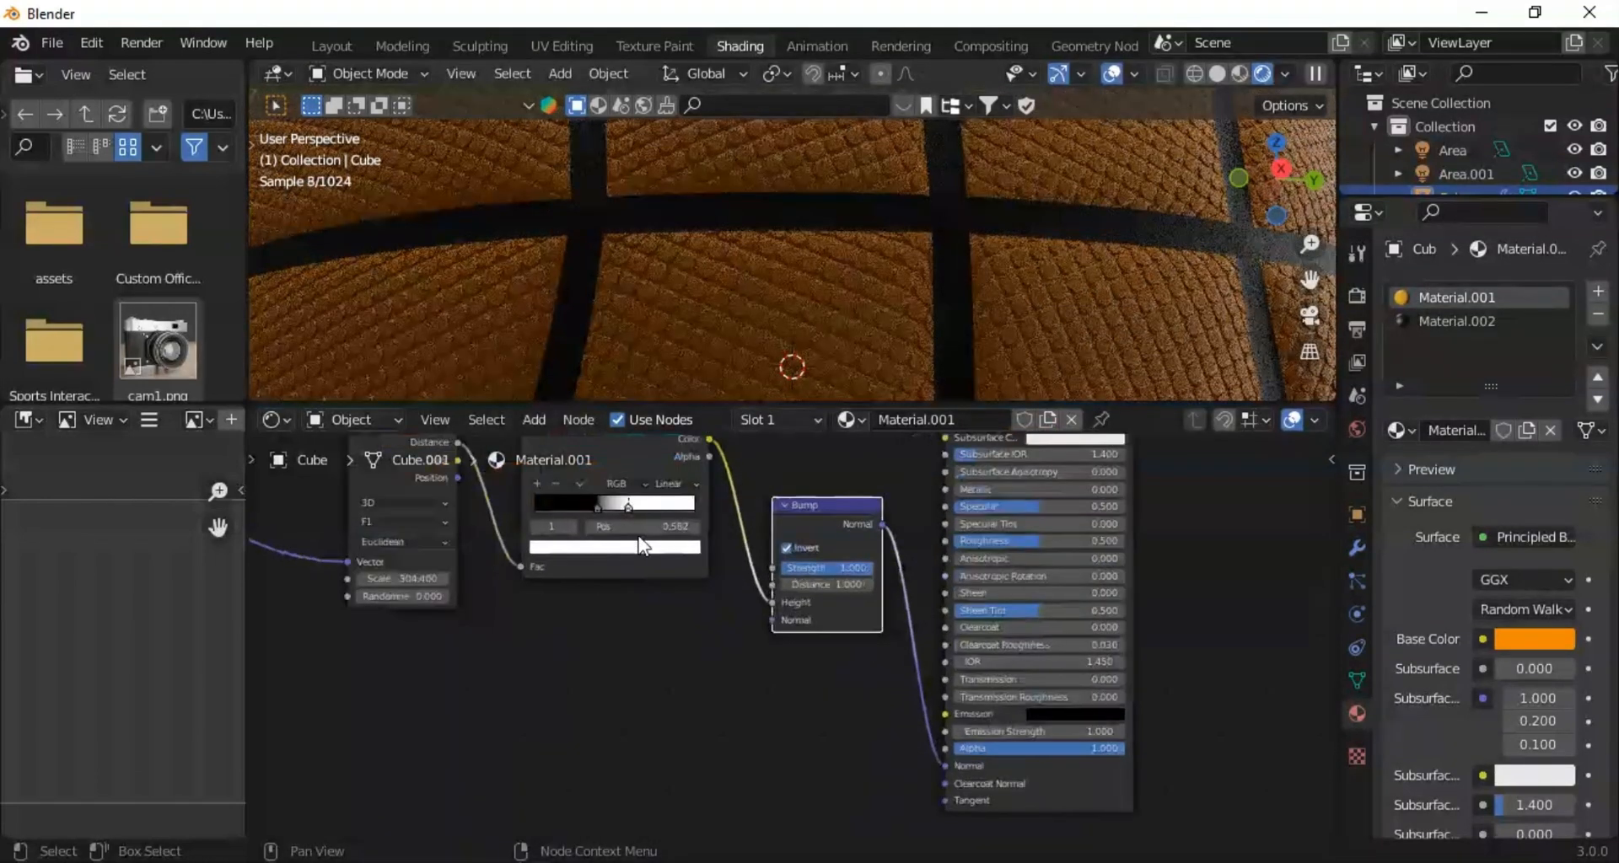
{"action": "scroll", "coordinate": [637, 540], "scroll_direction": "up", "scroll_amount": 3}
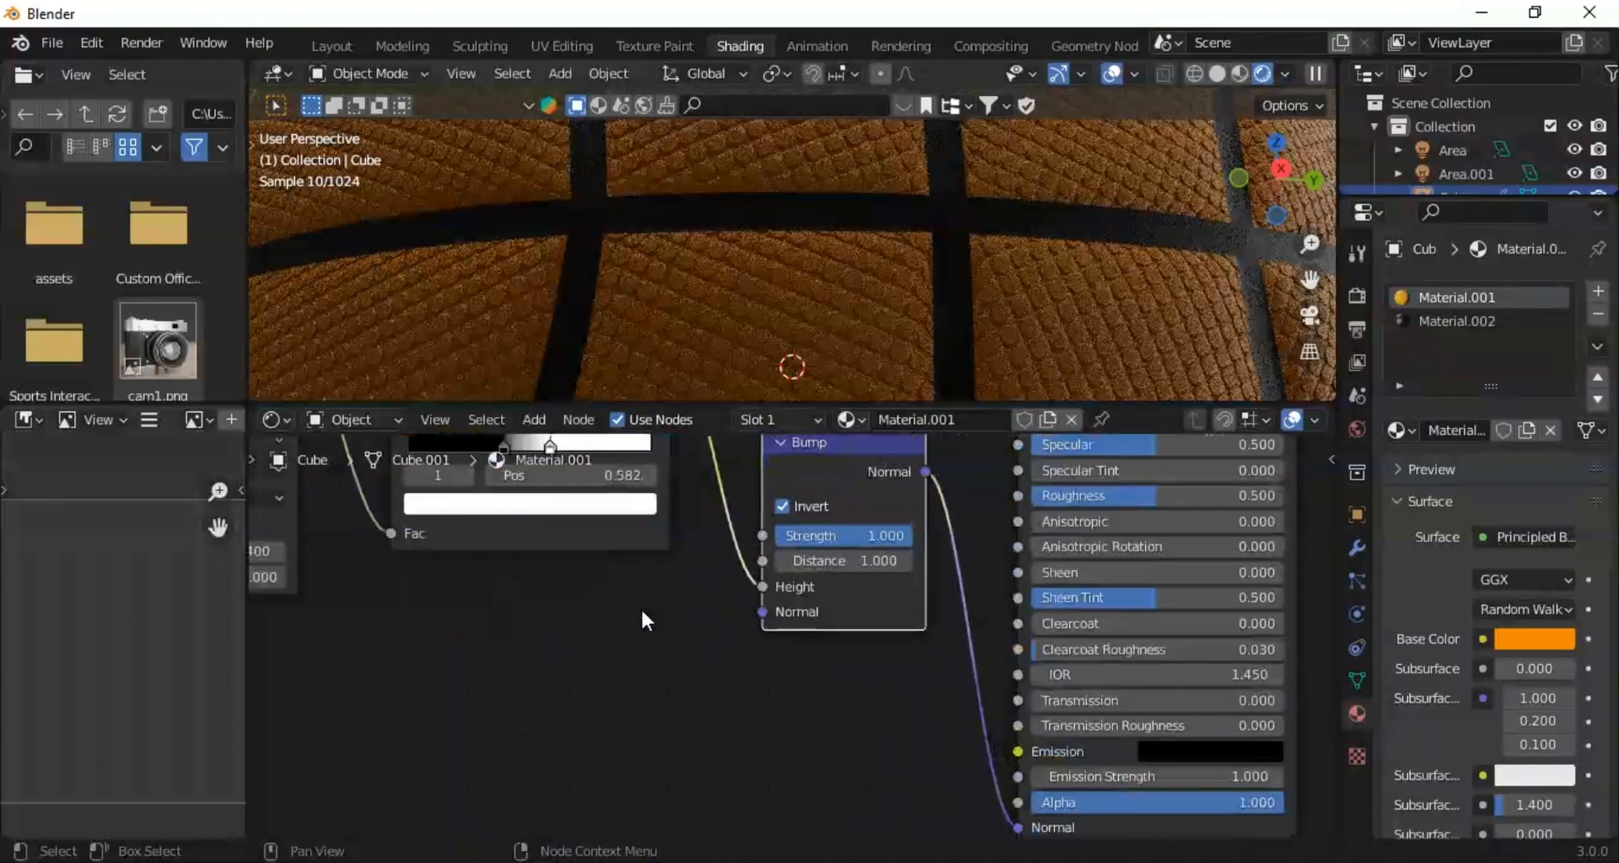
{"action": "right_click", "coordinate": [645, 622]}
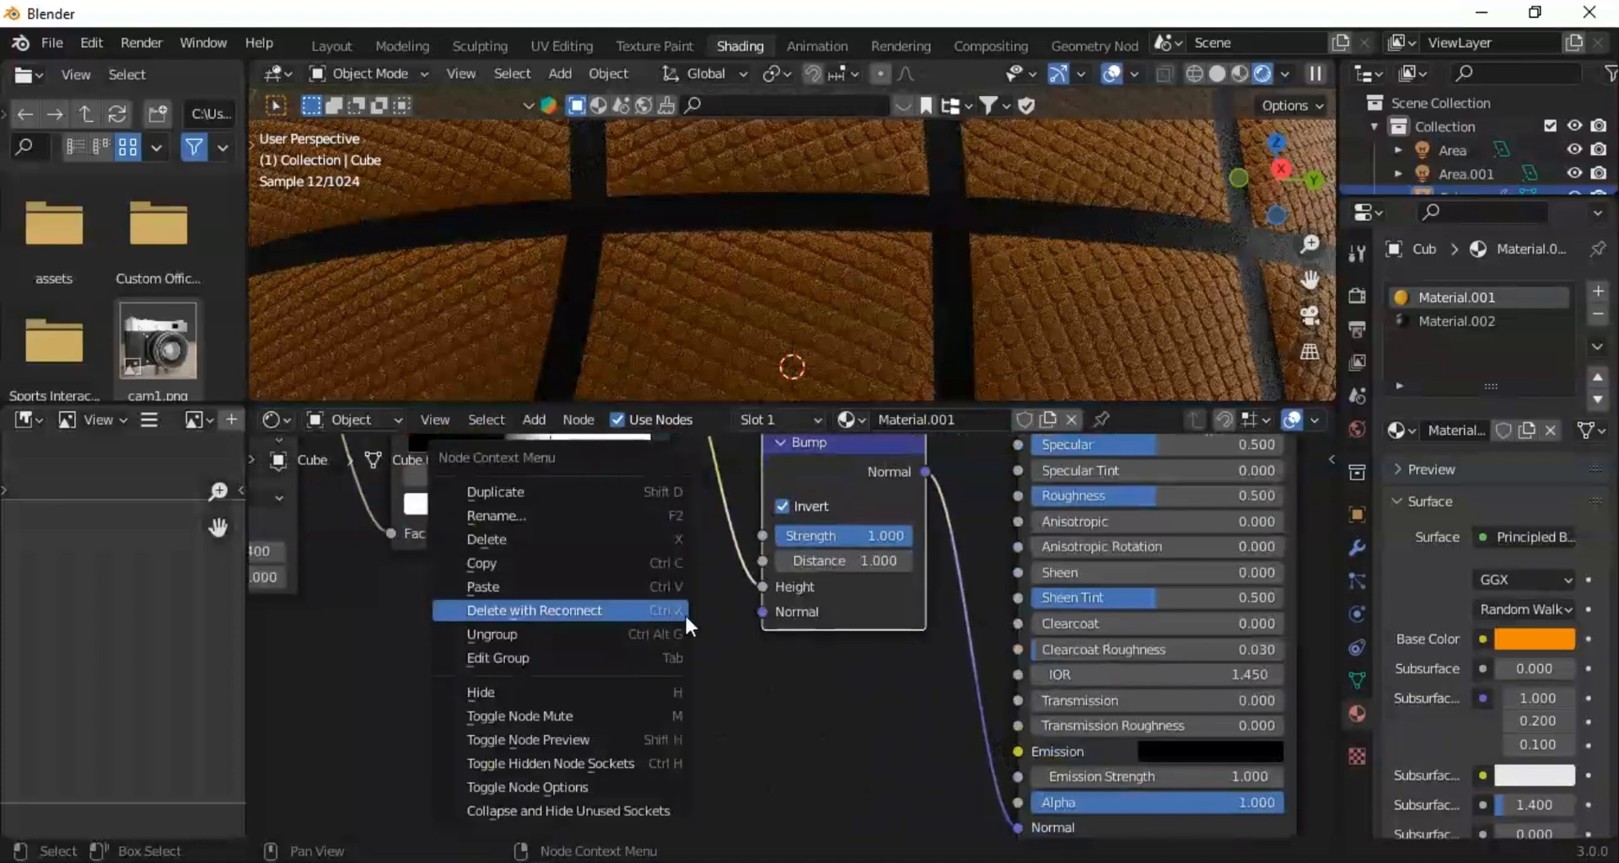
{"action": "middle_click_drag", "start_coordinate": [686, 673], "coordinate": [888, 835]}
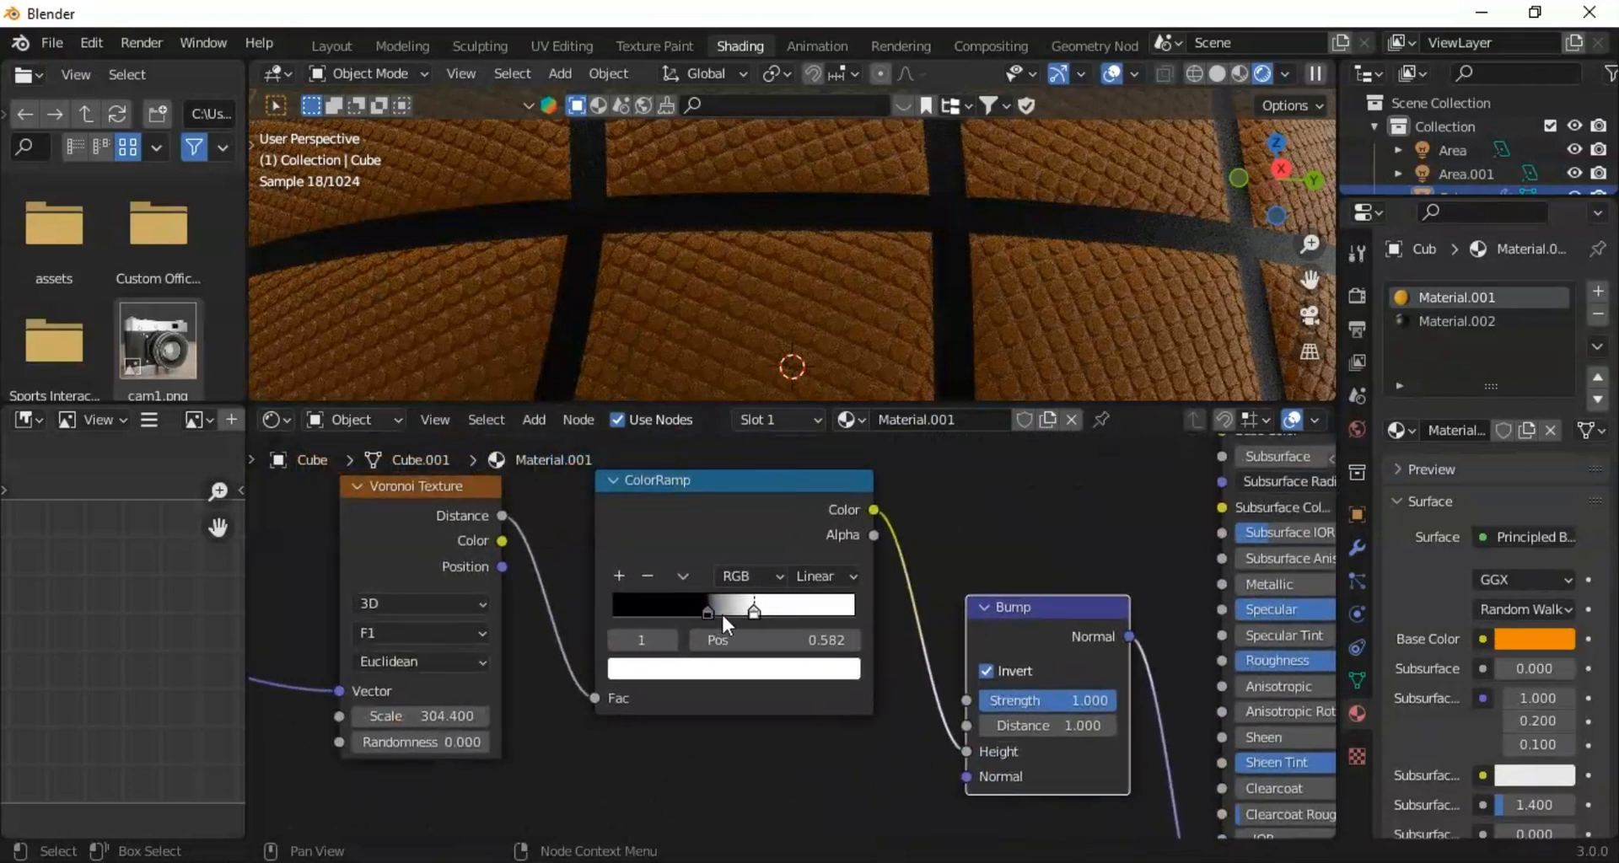
{"action": "left_click_drag", "start_coordinate": [752, 616], "coordinate": [736, 615]}
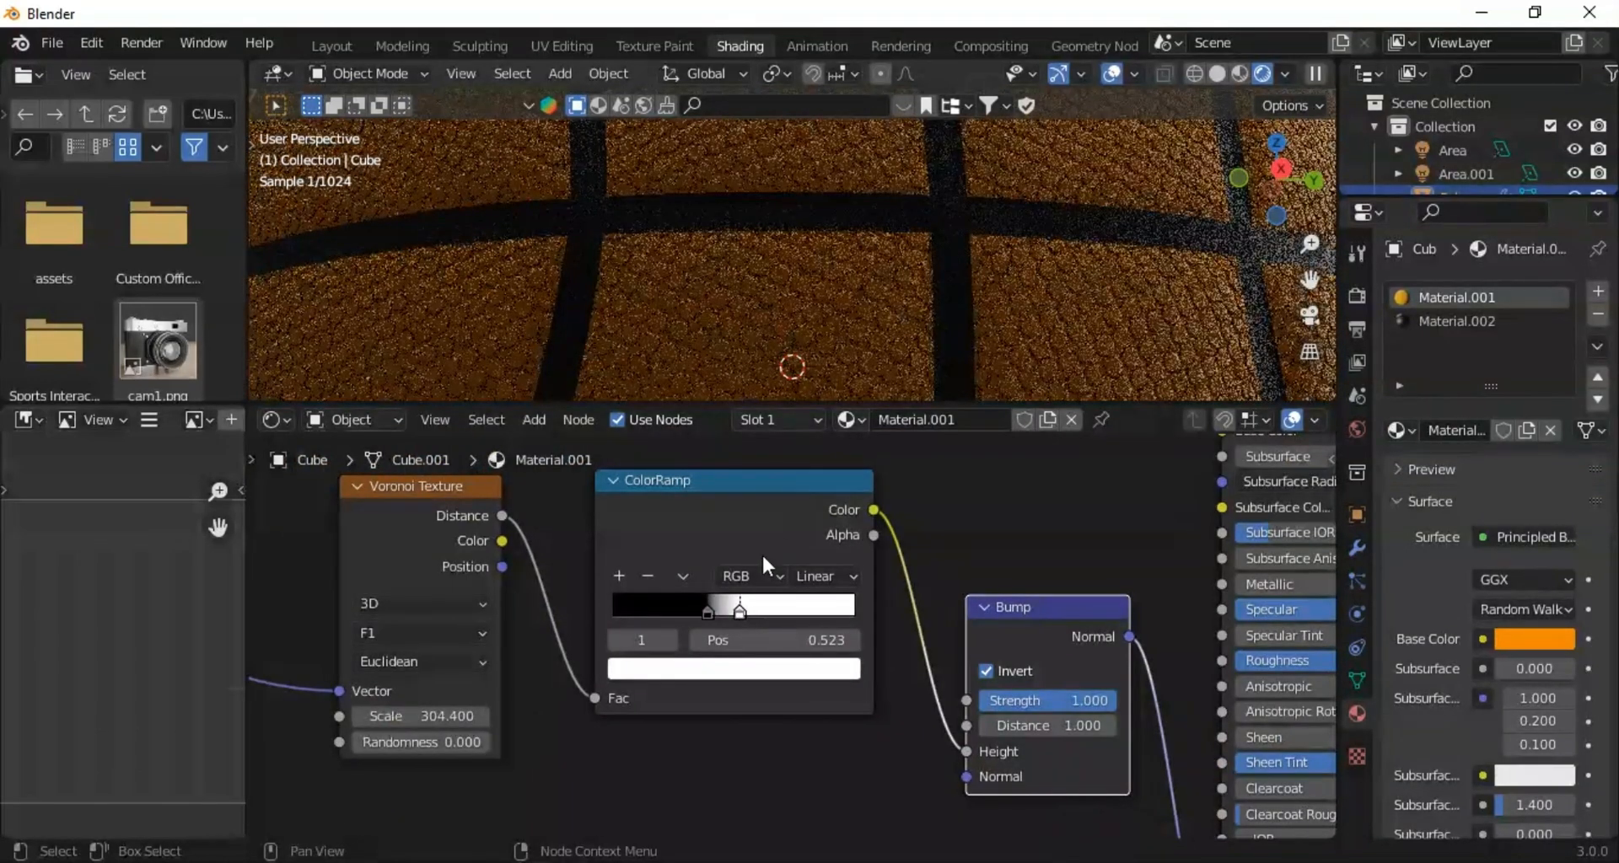
{"action": "mouse_move", "coordinate": [700, 609]}
{"action": "left_mouse_down"}
{"action": "mouse_move", "coordinate": [688, 614]}
{"action": "mouse_move", "coordinate": [741, 611]}
{"action": "mouse_move", "coordinate": [720, 614]}
{"action": "left_mouse_up"}
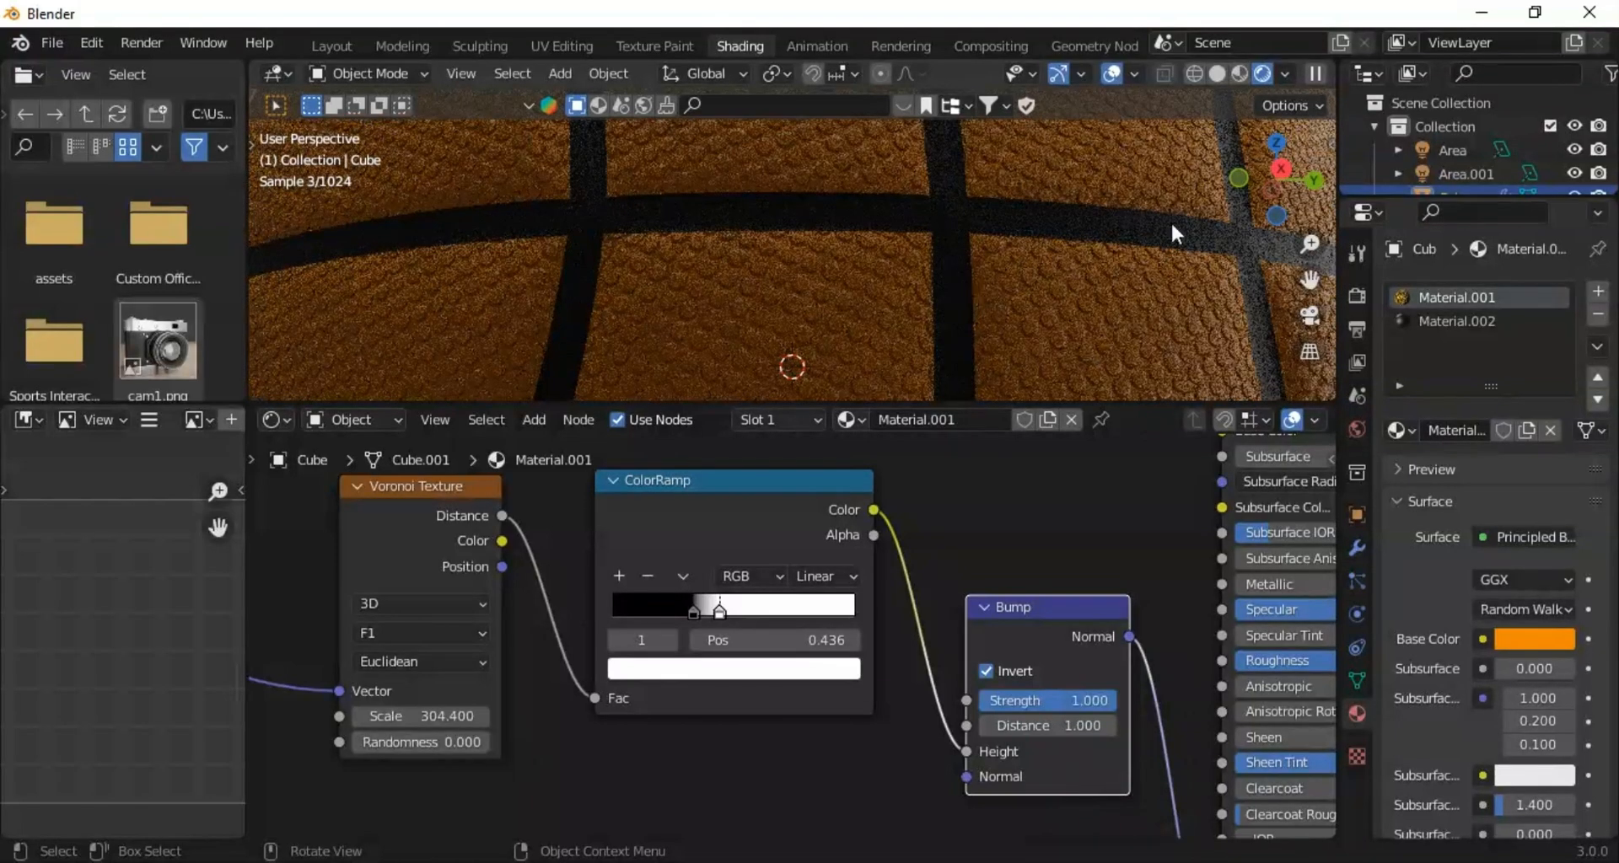
Step: Reduce the Bump node's Strength to 0.408, check the whole ball from several angles, and deselect it
{"action": "left_click_drag", "start_coordinate": [1311, 242], "coordinate": [1311, 350]}
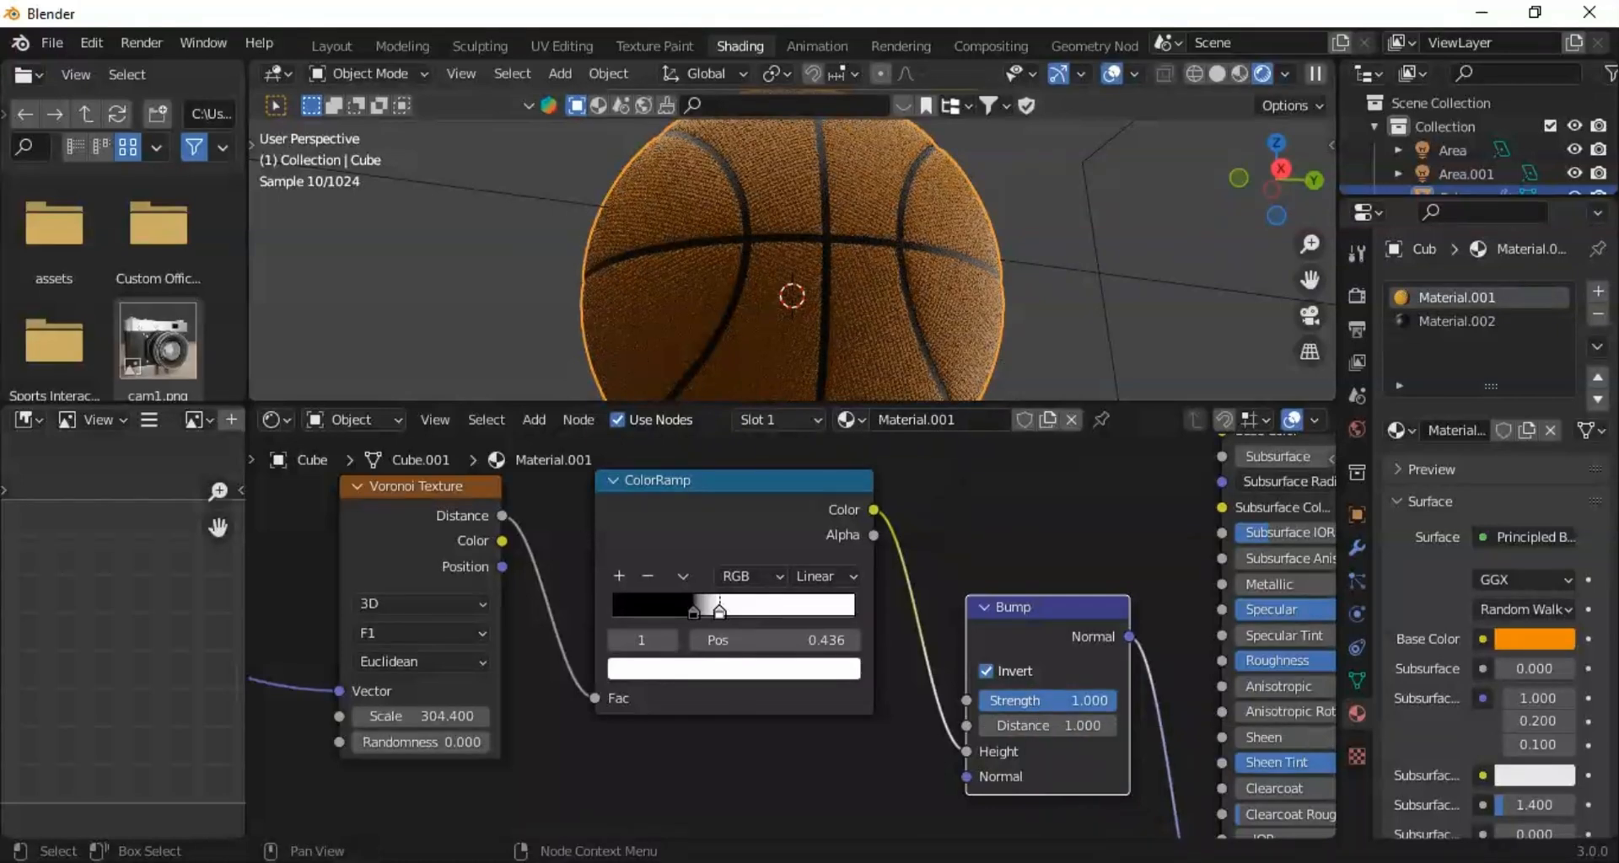
{"action": "left_click_drag", "start_coordinate": [1111, 701], "coordinate": [1039, 700]}
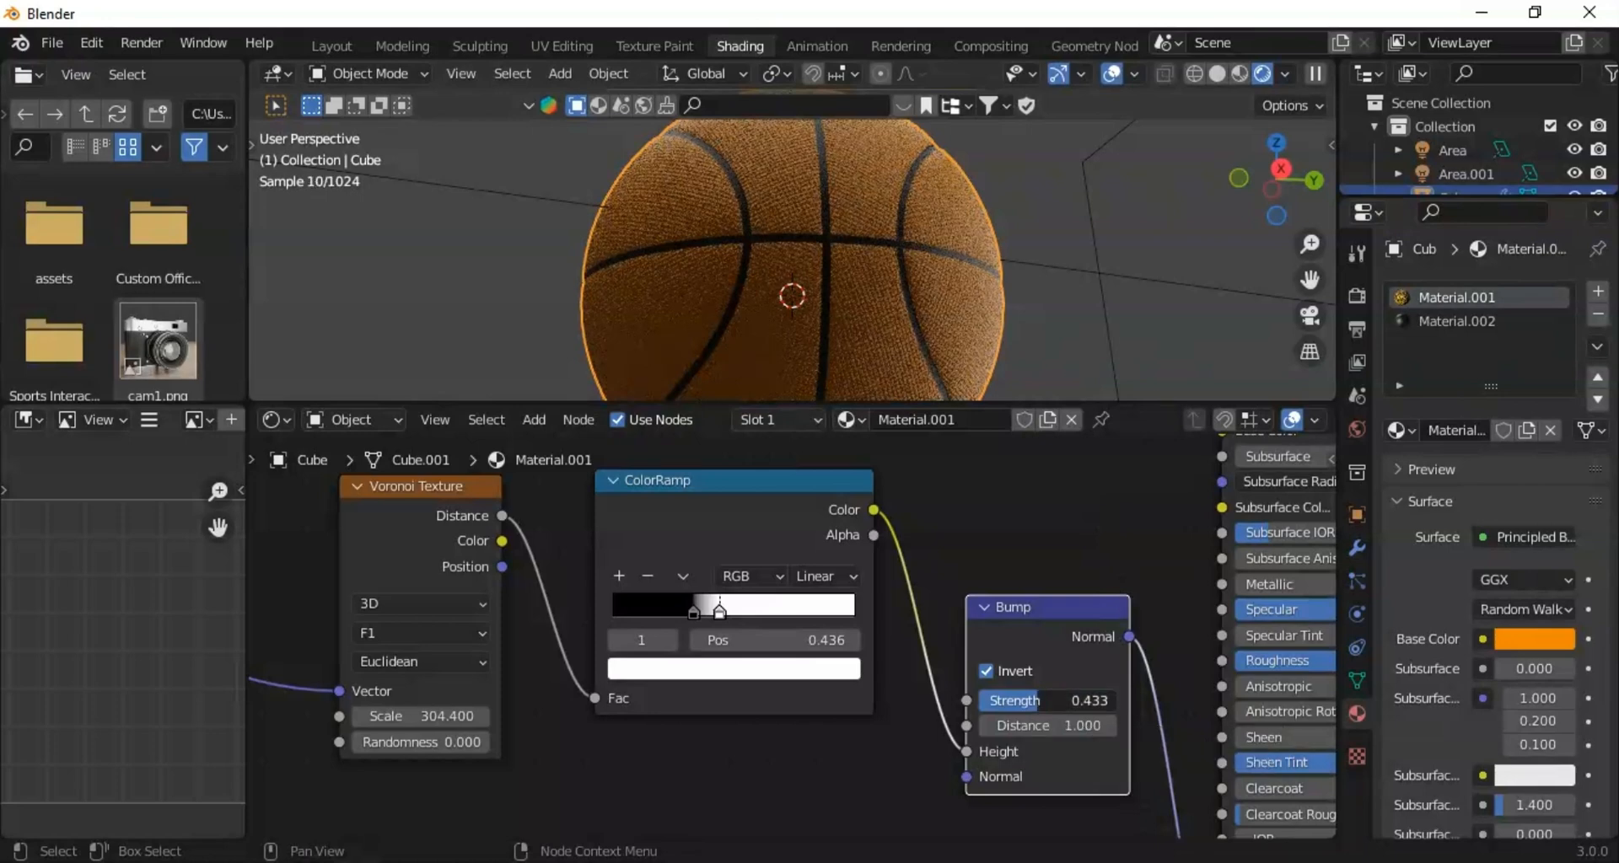
{"action": "left_click_drag", "start_coordinate": [1035, 701], "coordinate": [1036, 701]}
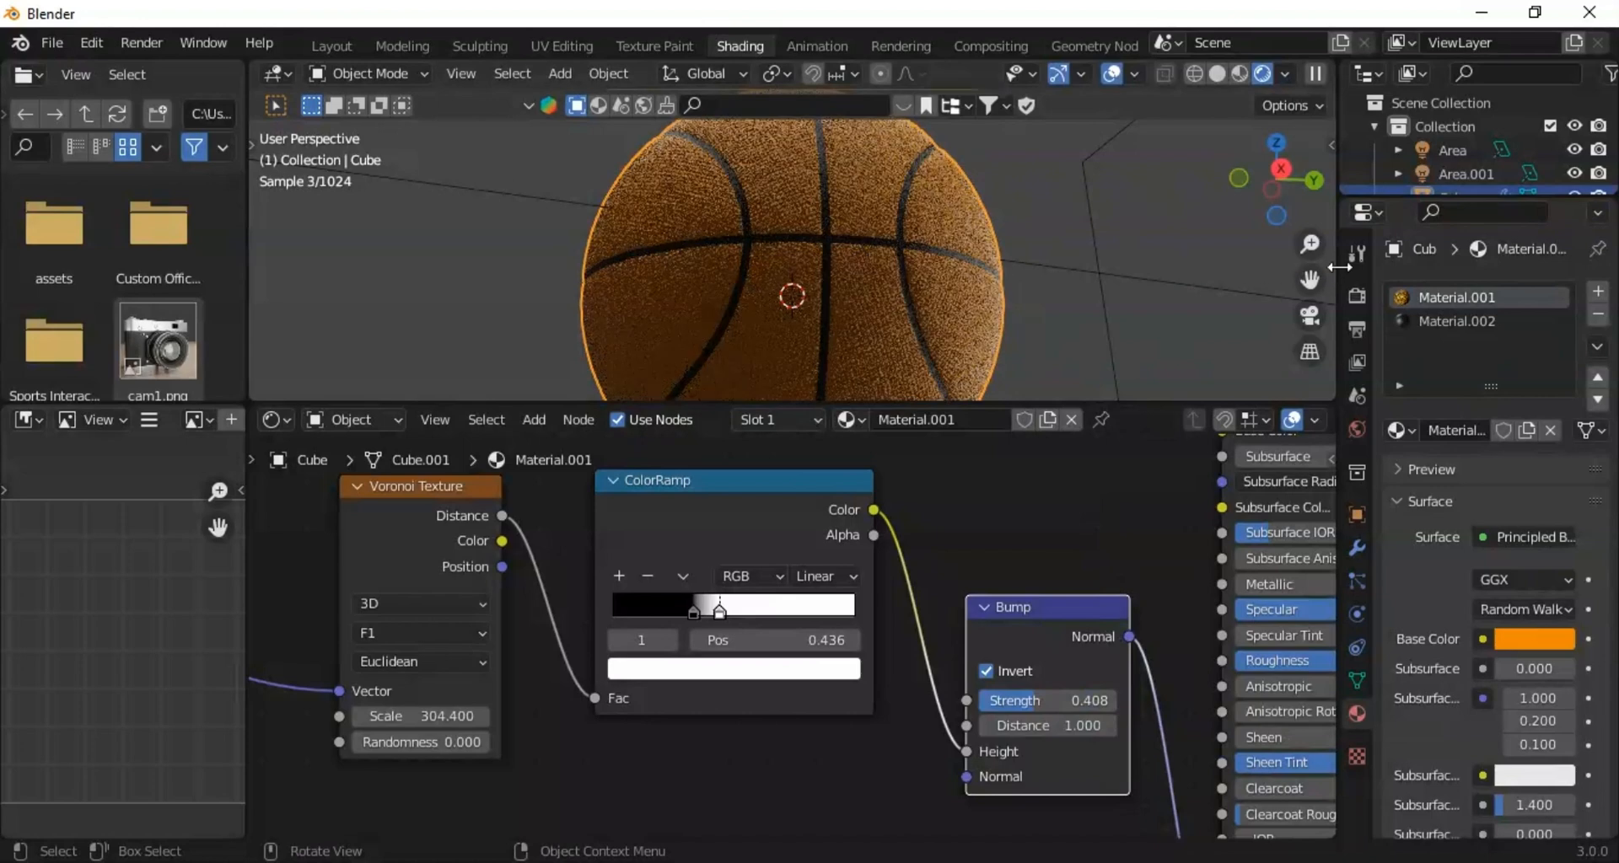
{"action": "left_click_drag", "start_coordinate": [1310, 243], "coordinate": [1310, 271]}
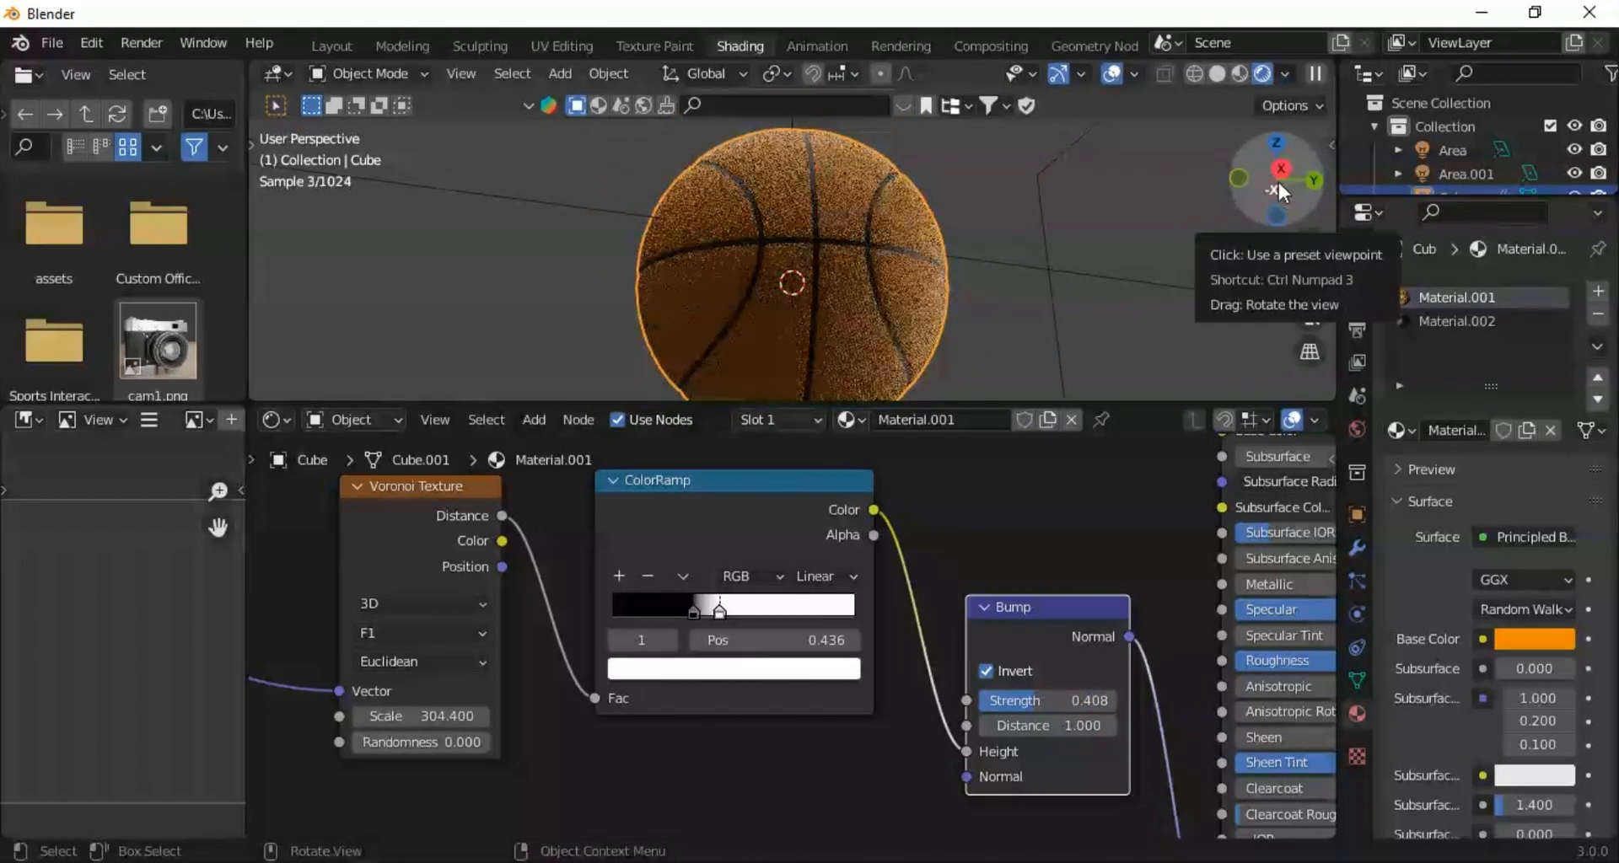
{"action": "left_click_drag", "start_coordinate": [1267, 180], "coordinate": [1065, 207]}
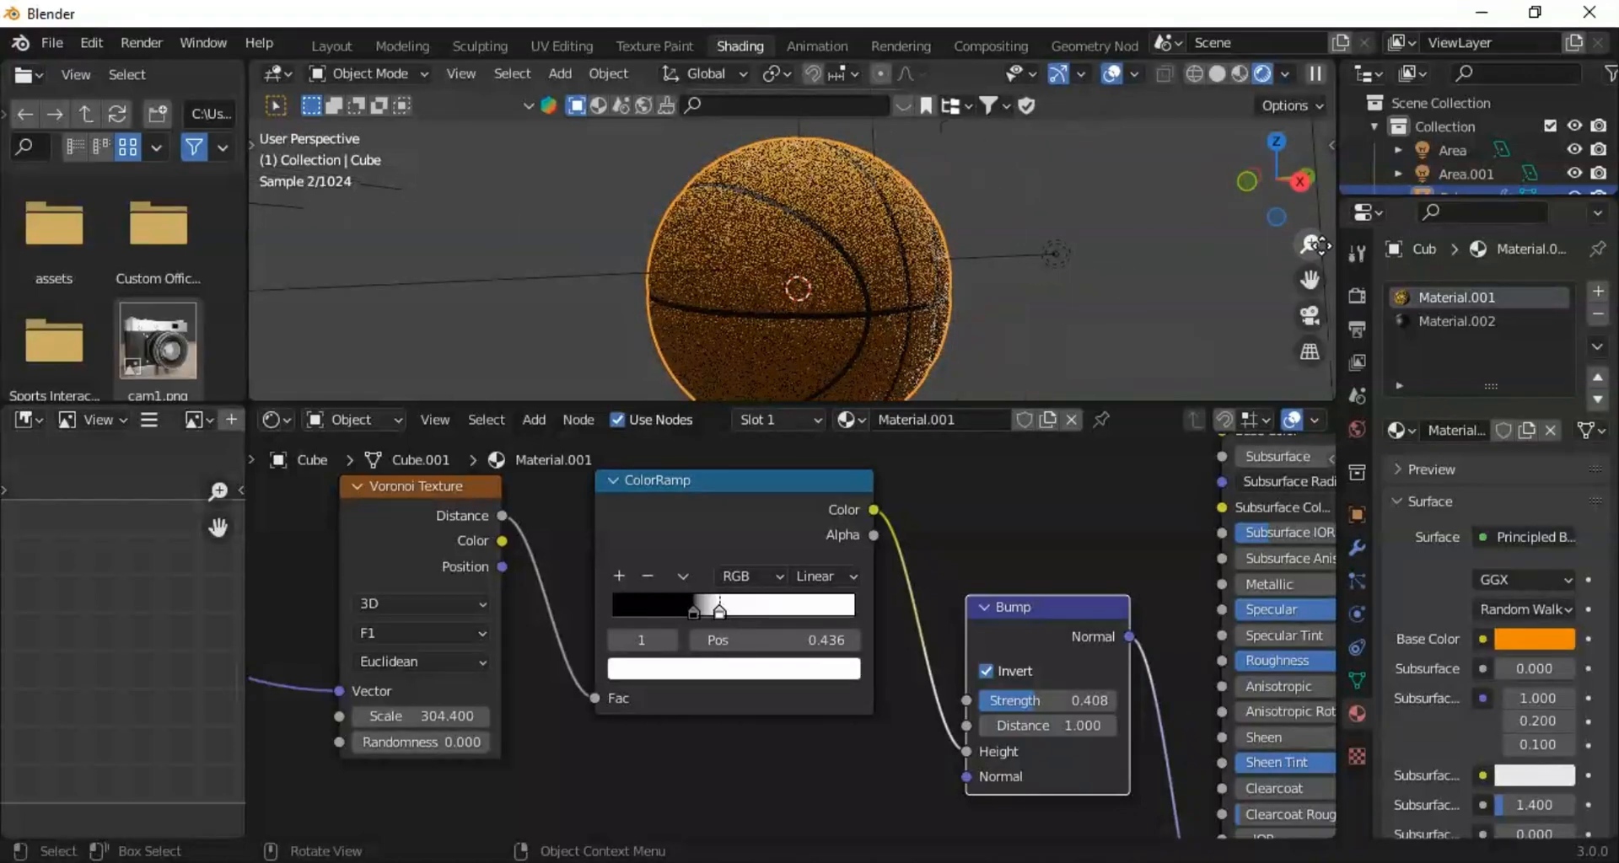
{"action": "left_click", "coordinate": [1290, 184]}
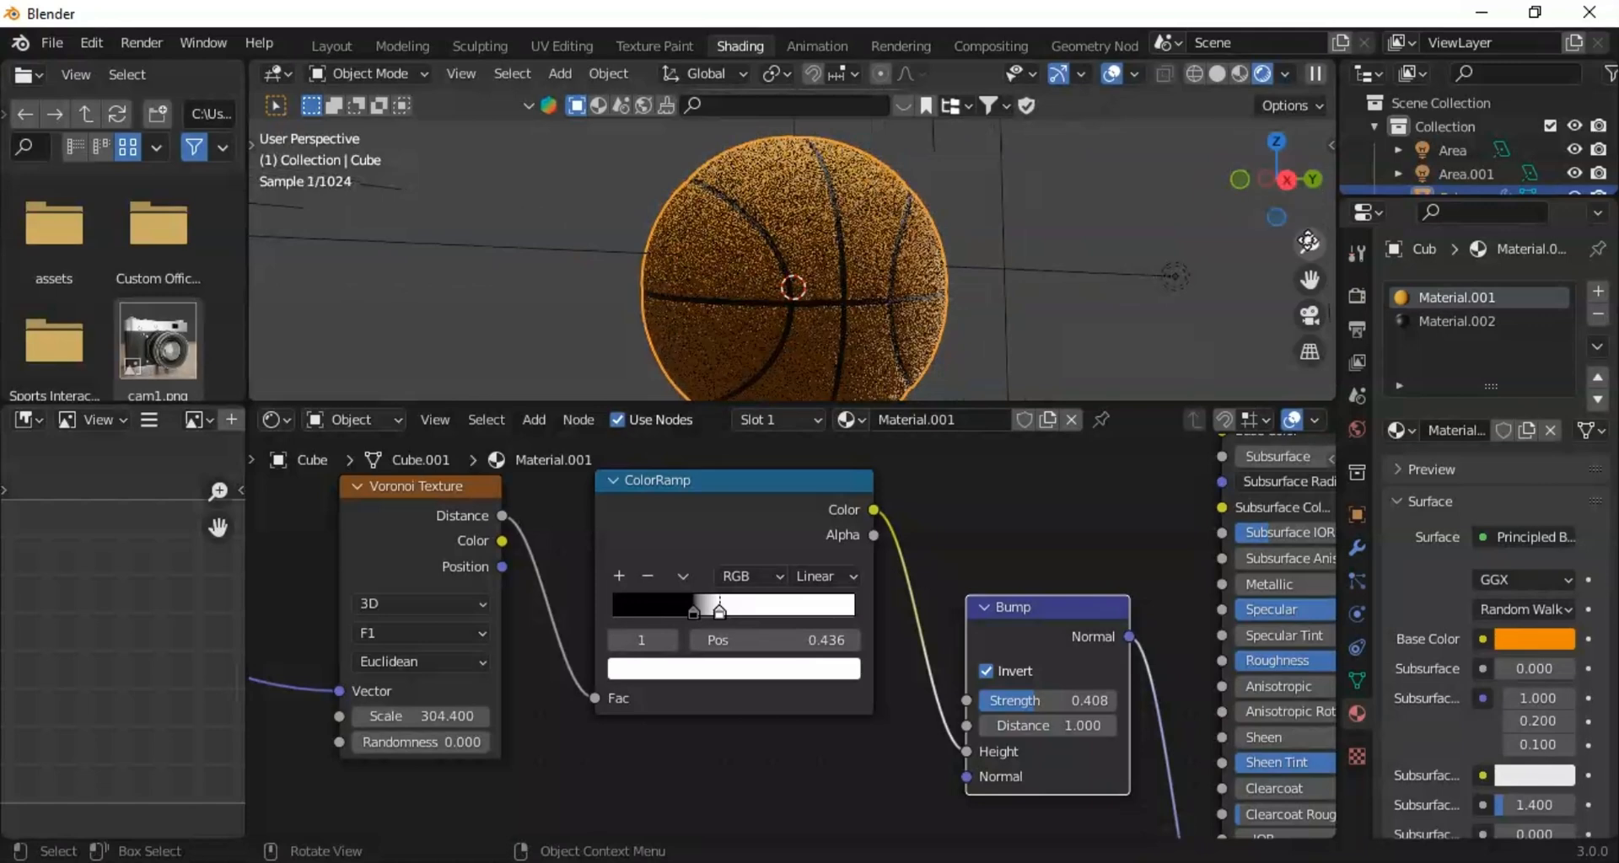
{"action": "left_click_drag", "start_coordinate": [1309, 243], "coordinate": [1309, 277]}
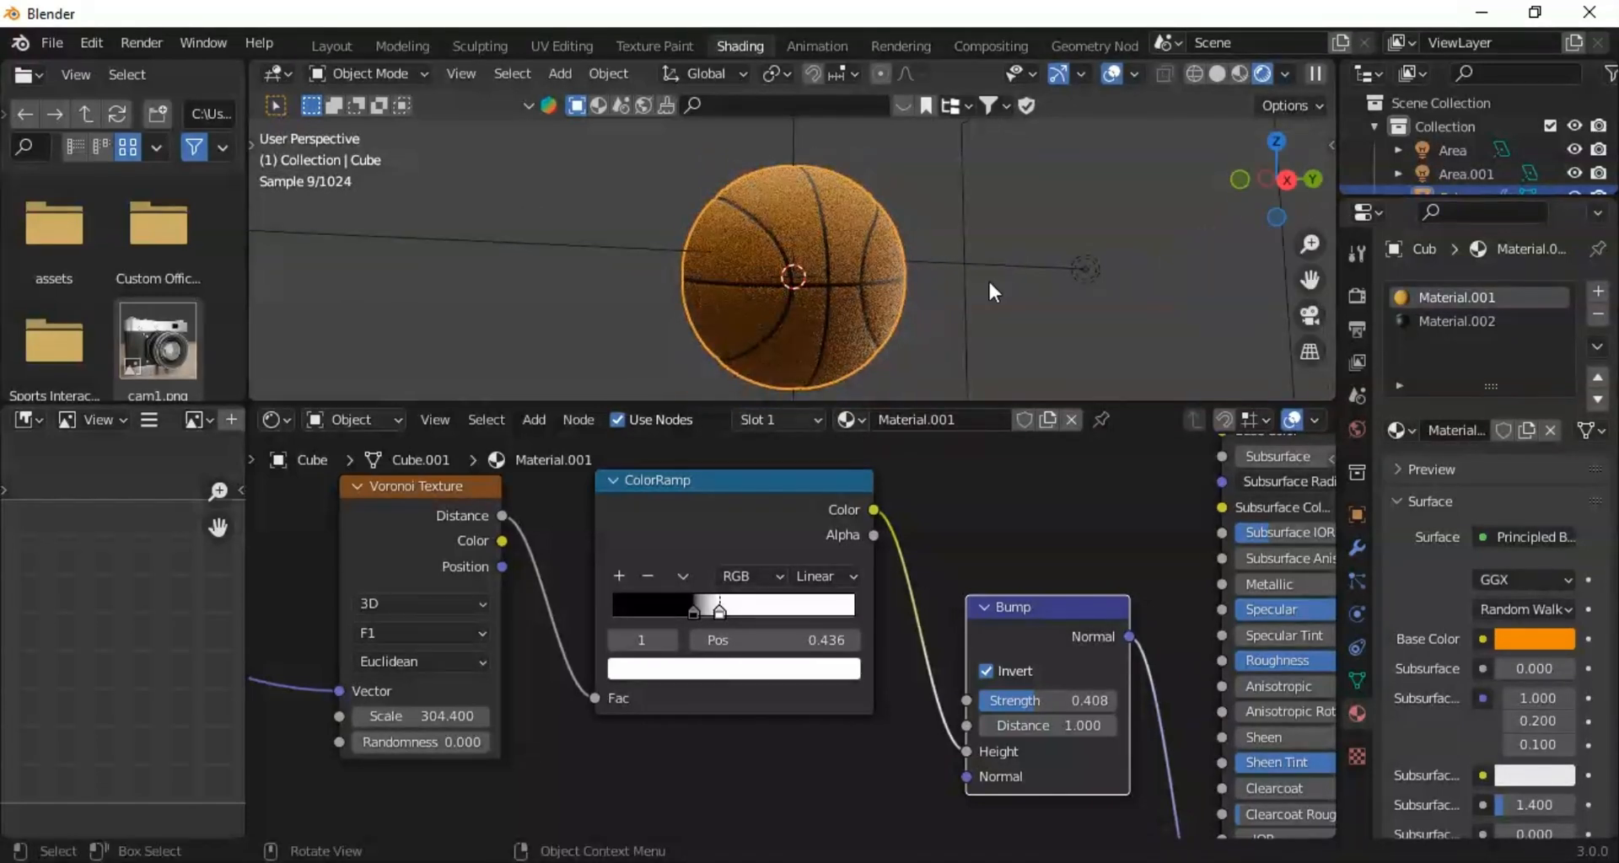
{"action": "left_click", "coordinate": [985, 381]}
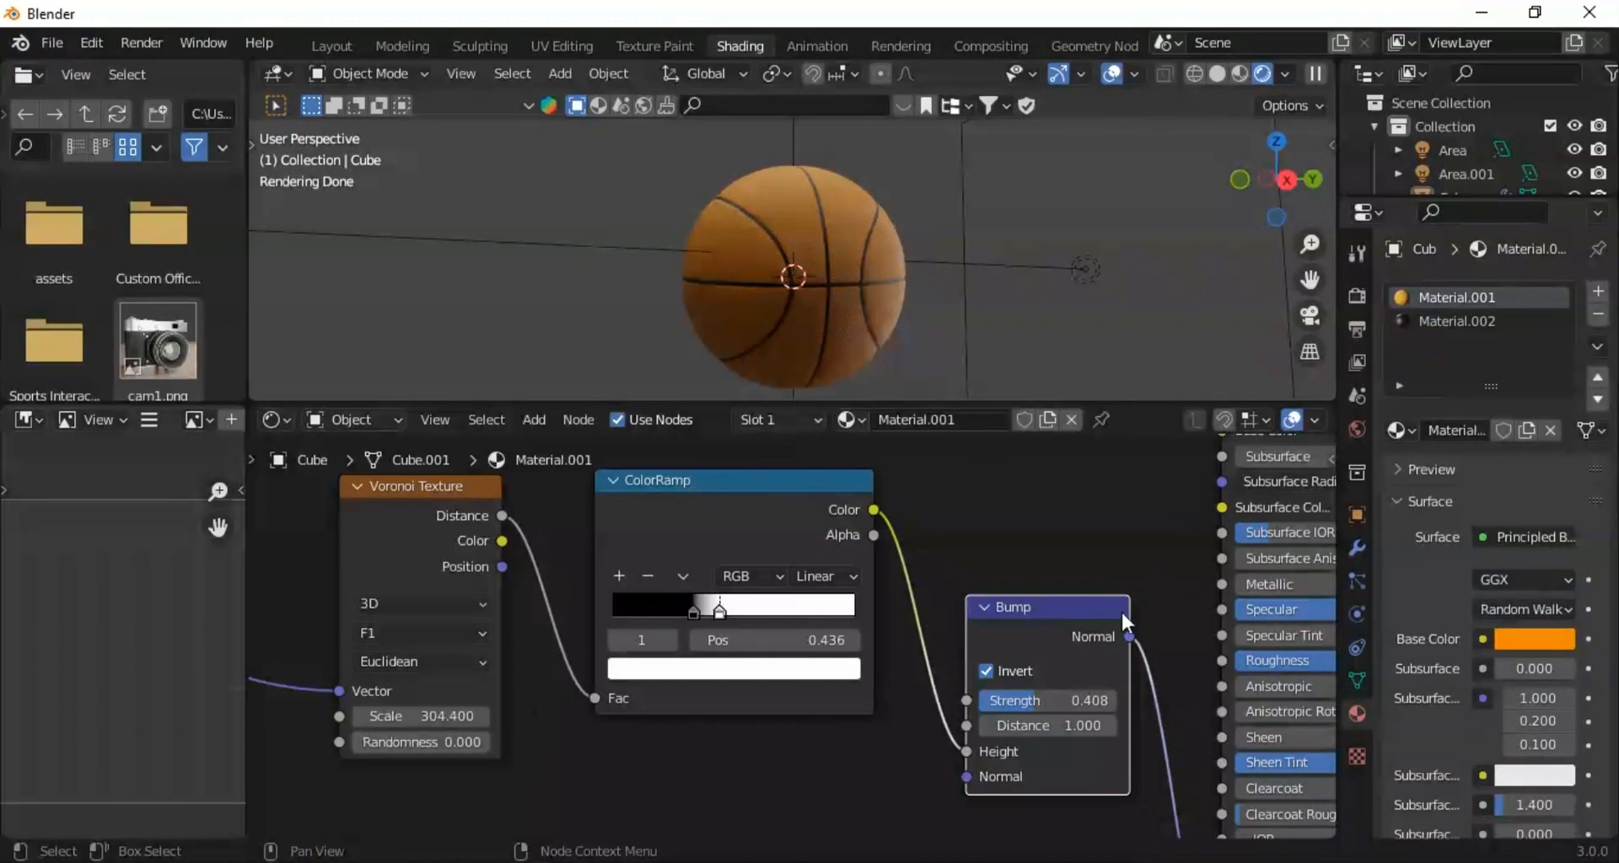
Step: Connect the ColorRamp's Color to the Base Color and insert a duplicate ColorRamp, reset to its default values, on that link
{"action": "scroll", "coordinate": [1120, 610], "scroll_direction": "down", "scroll_amount": 3}
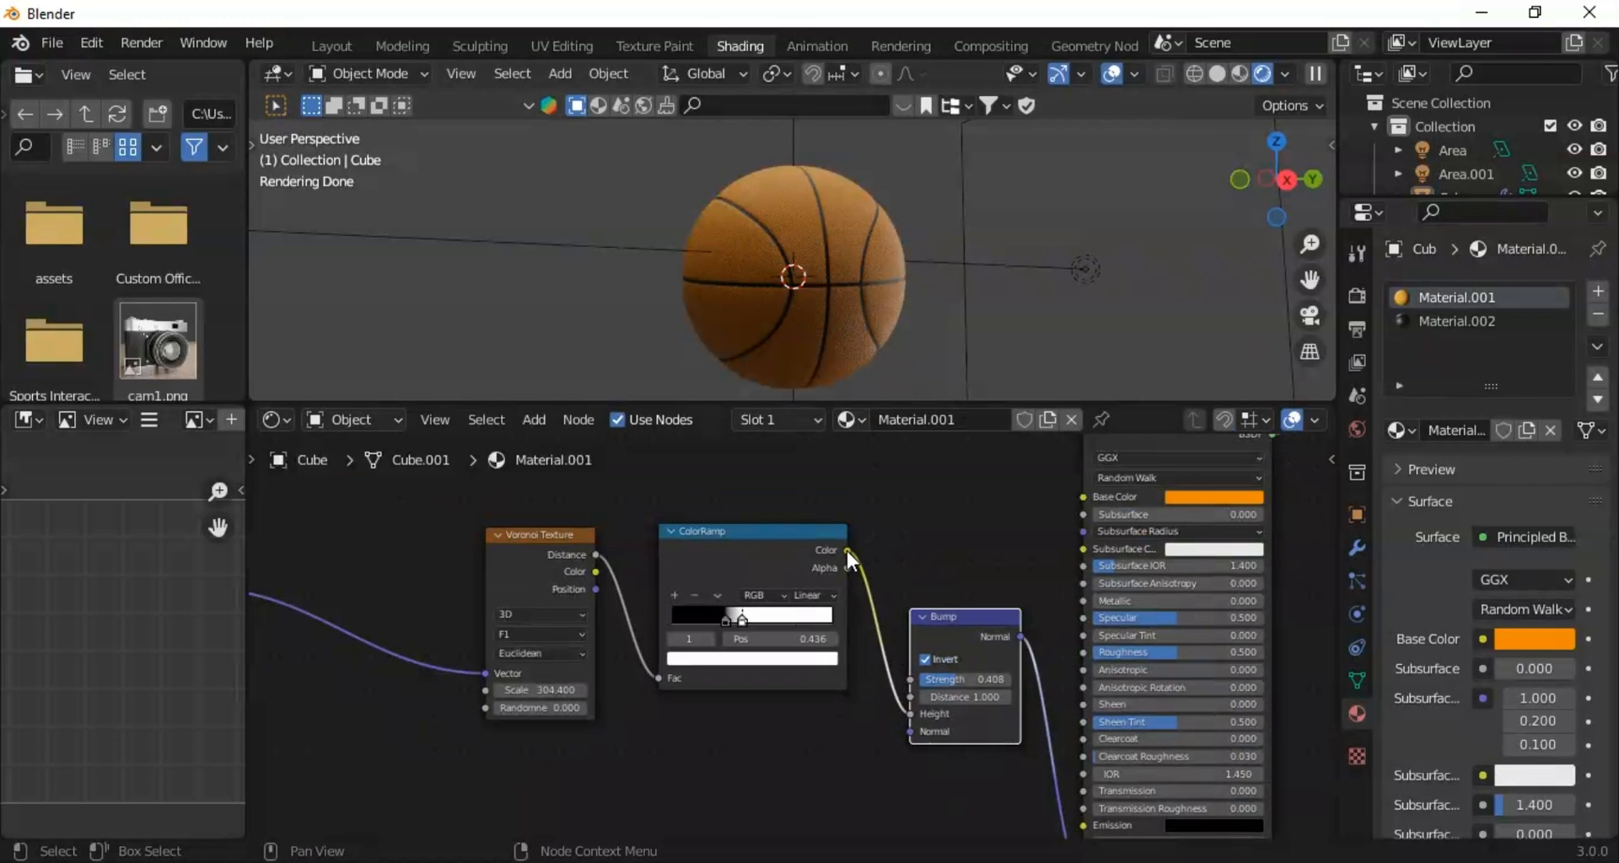
{"action": "left_click_drag", "start_coordinate": [846, 550], "coordinate": [1086, 527]}
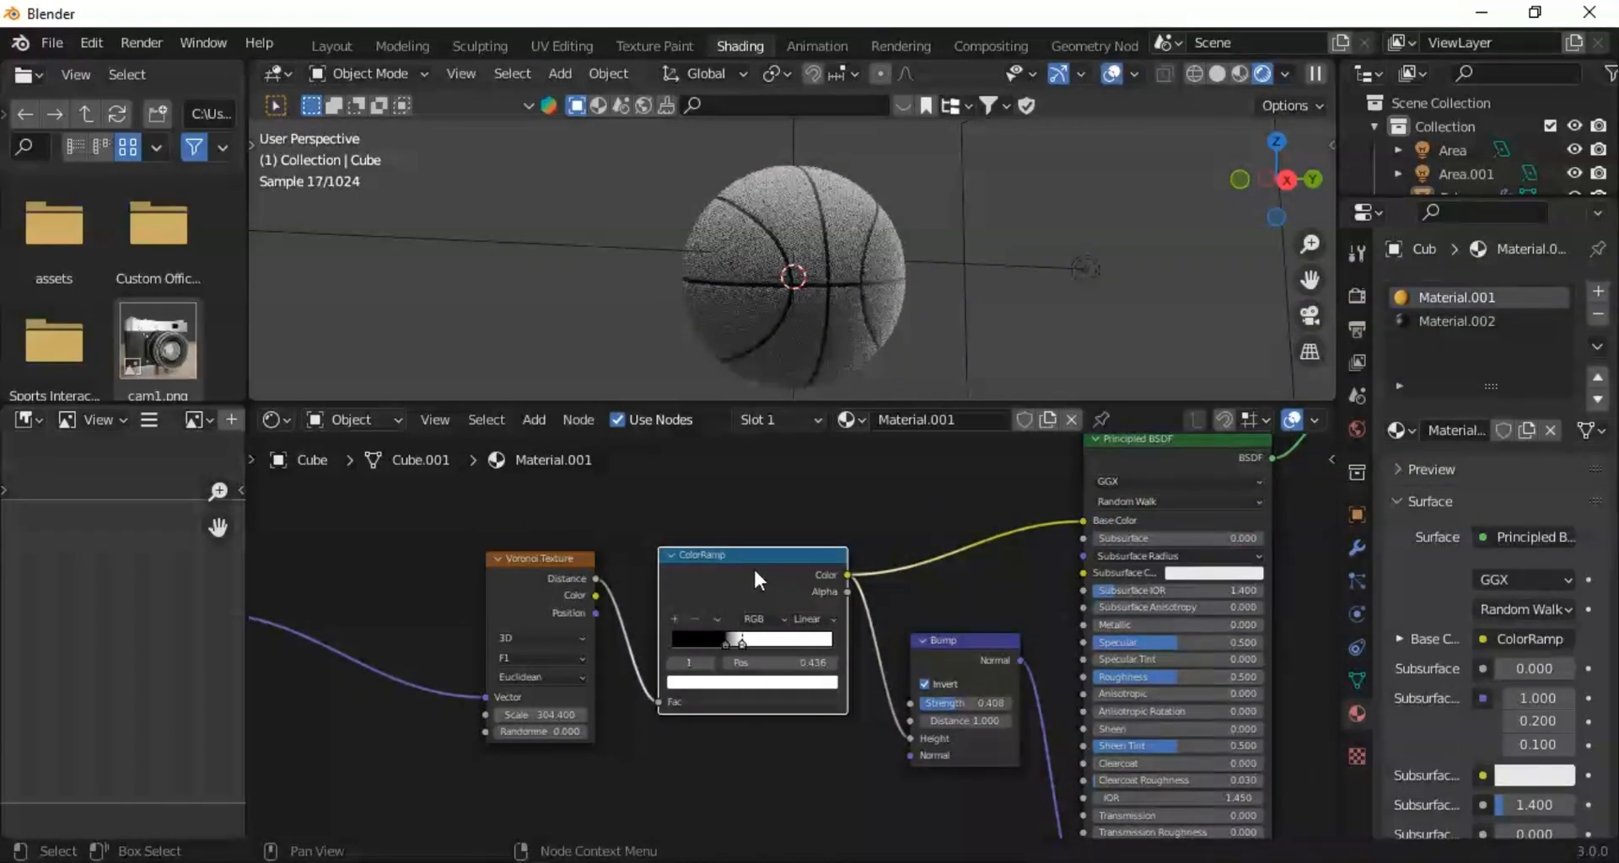
{"action": "key", "text": "shift+d"}
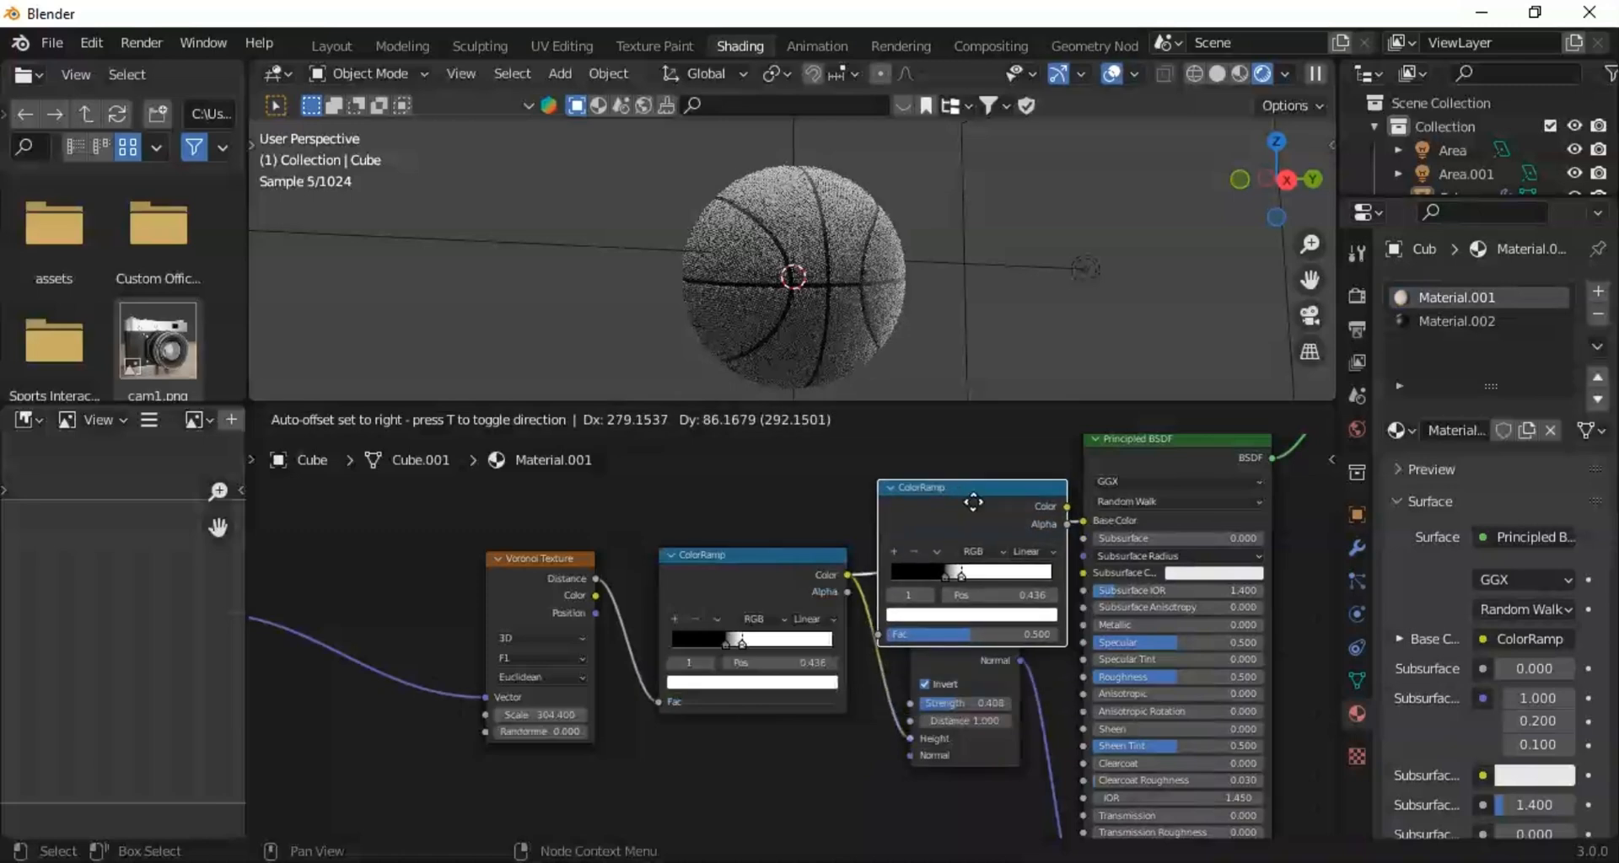
{"action": "left_click", "coordinate": [973, 503]}
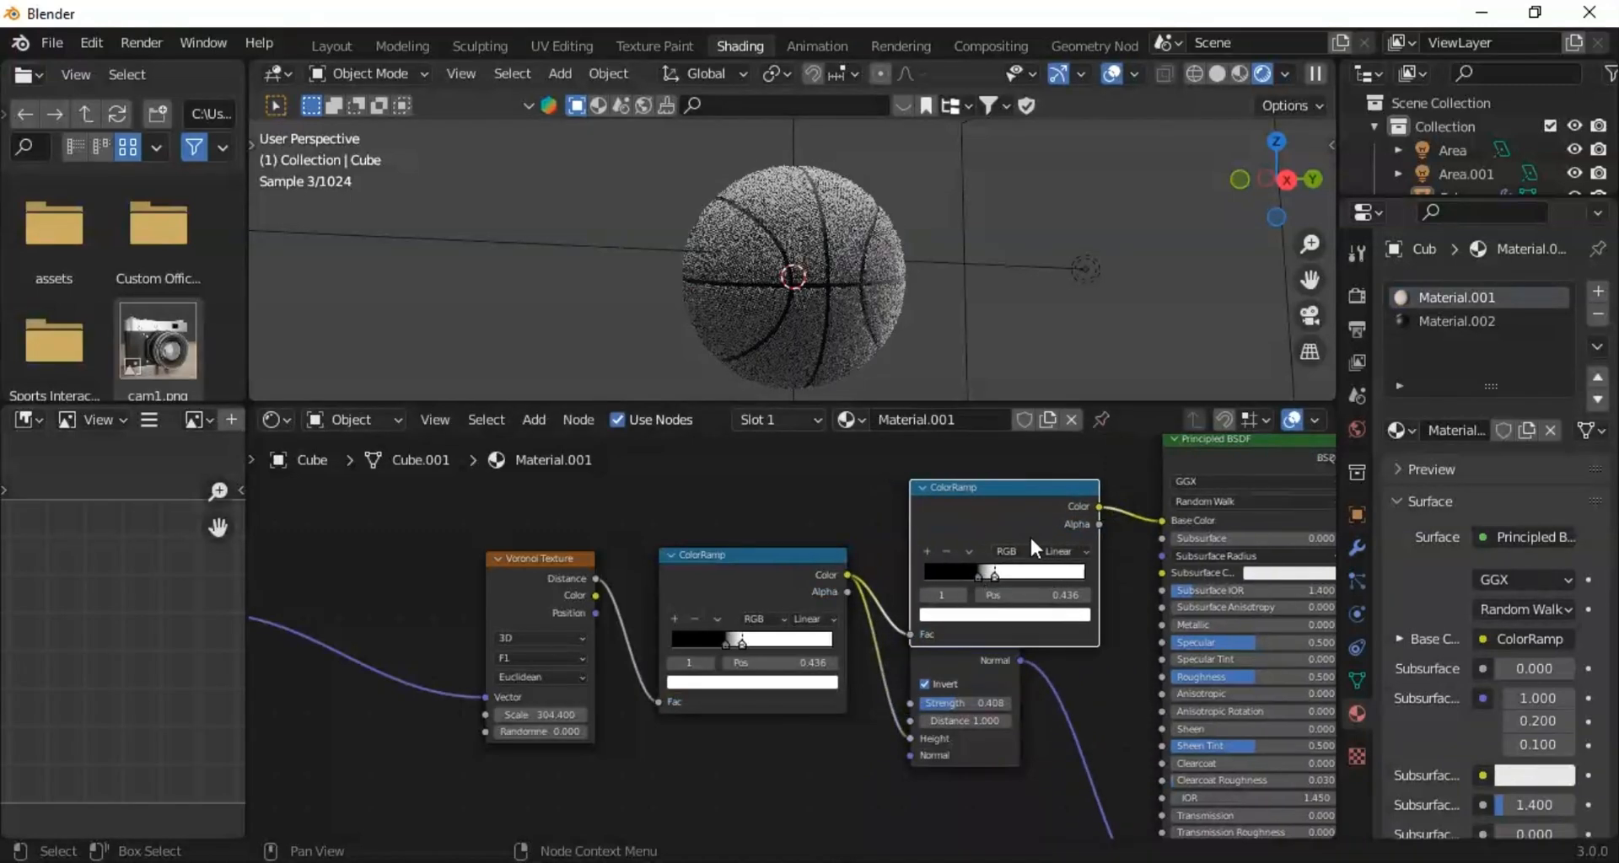
{"action": "key", "text": "BackSpace"}
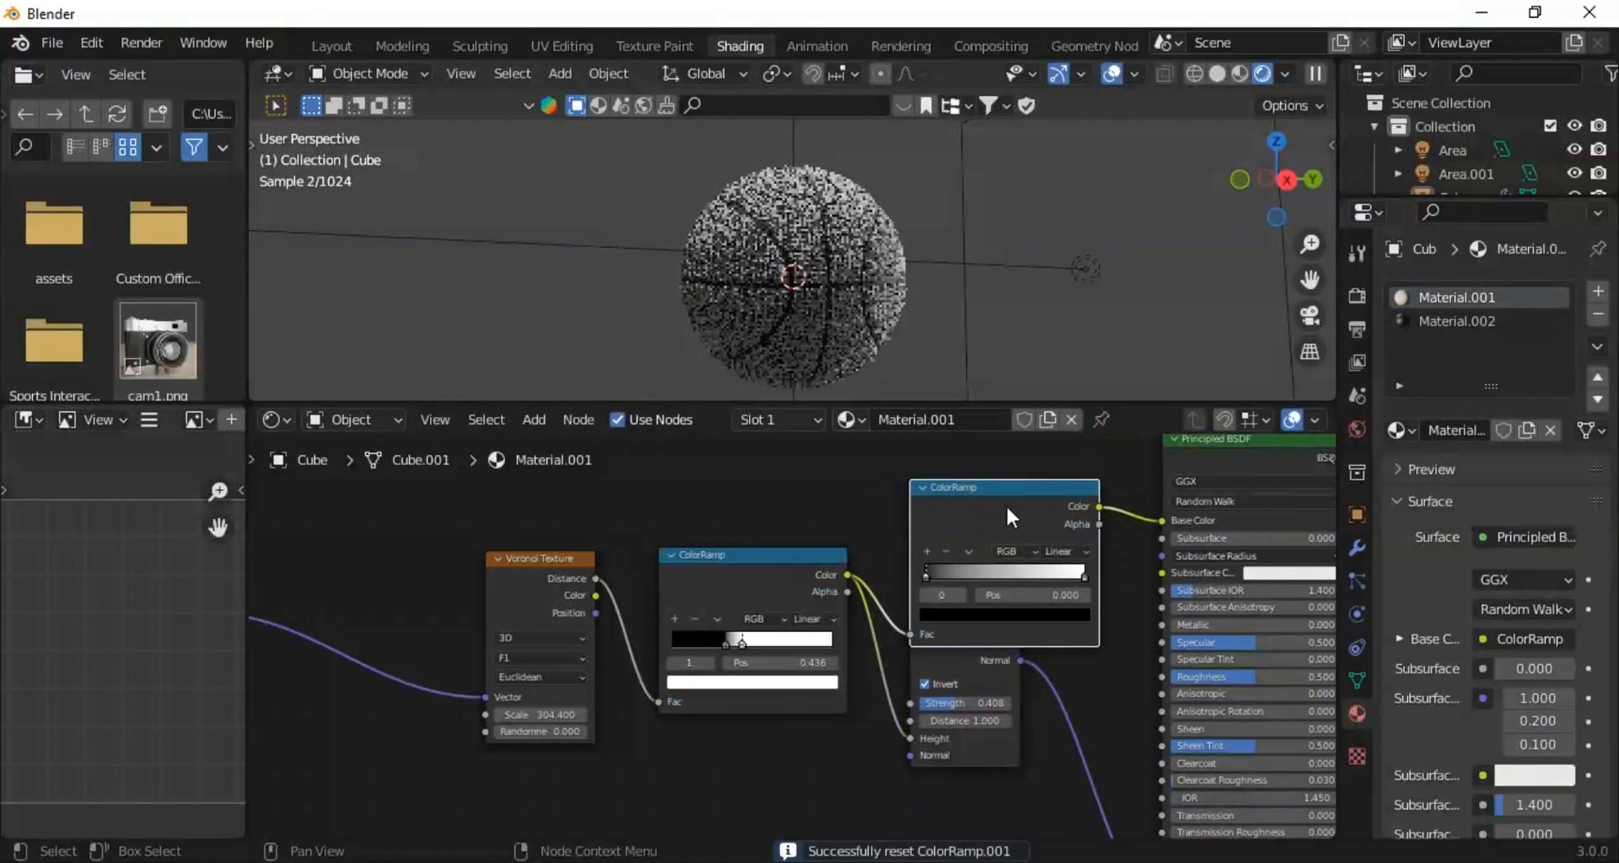
Step: Set the black stop of the second ColorRamp to orange, hex EF8800
{"action": "left_click", "coordinate": [925, 575]}
{"action": "left_click", "coordinate": [953, 617]}
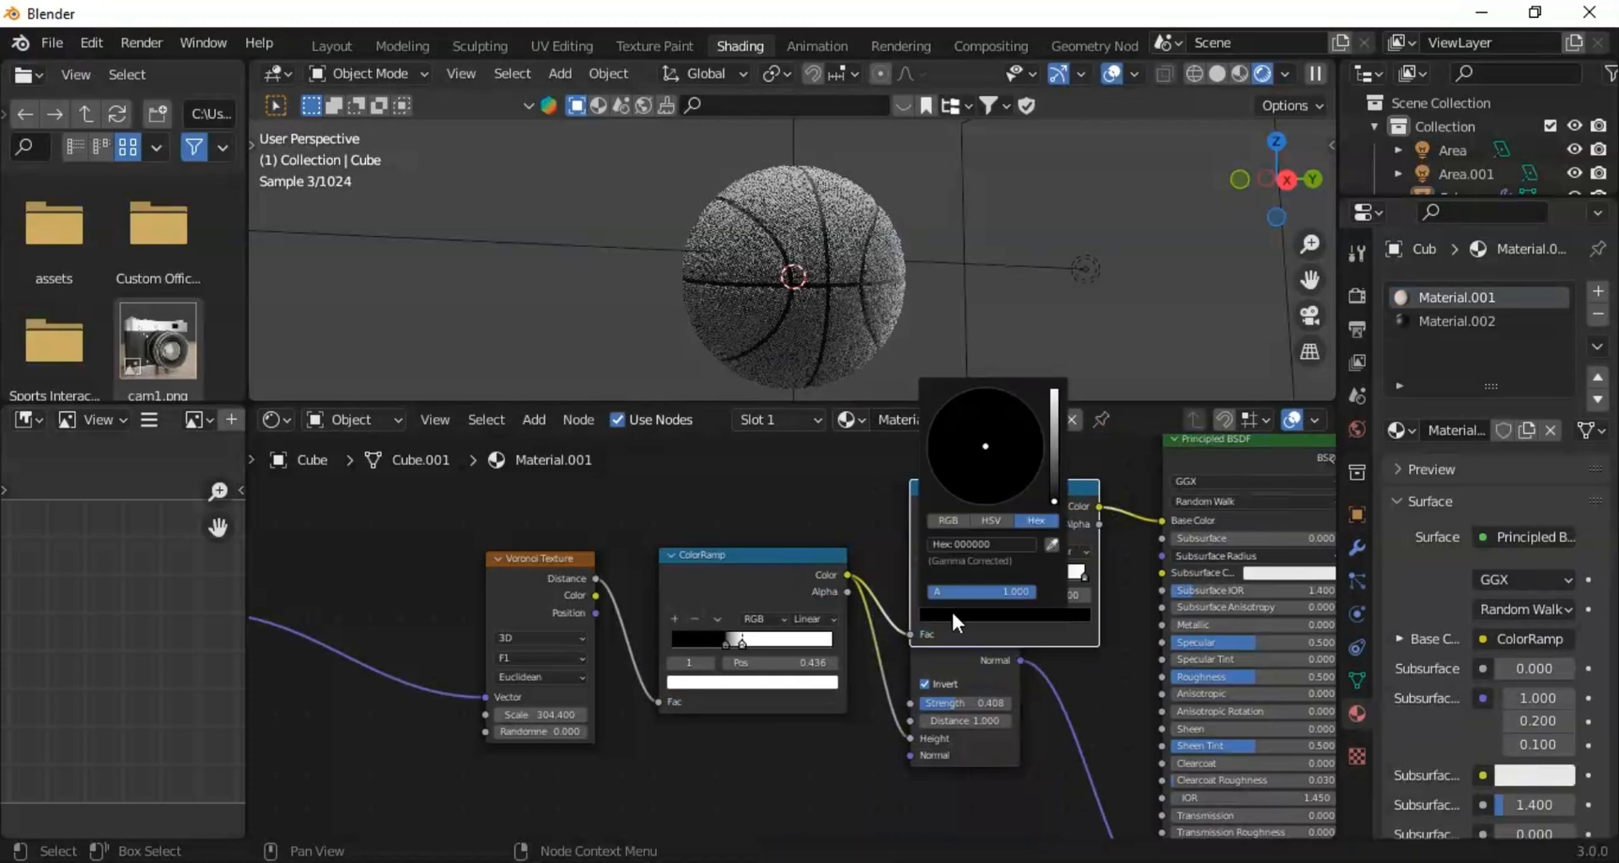
{"action": "left_click", "coordinate": [972, 547]}
{"action": "type", "text": "#ef8800"}
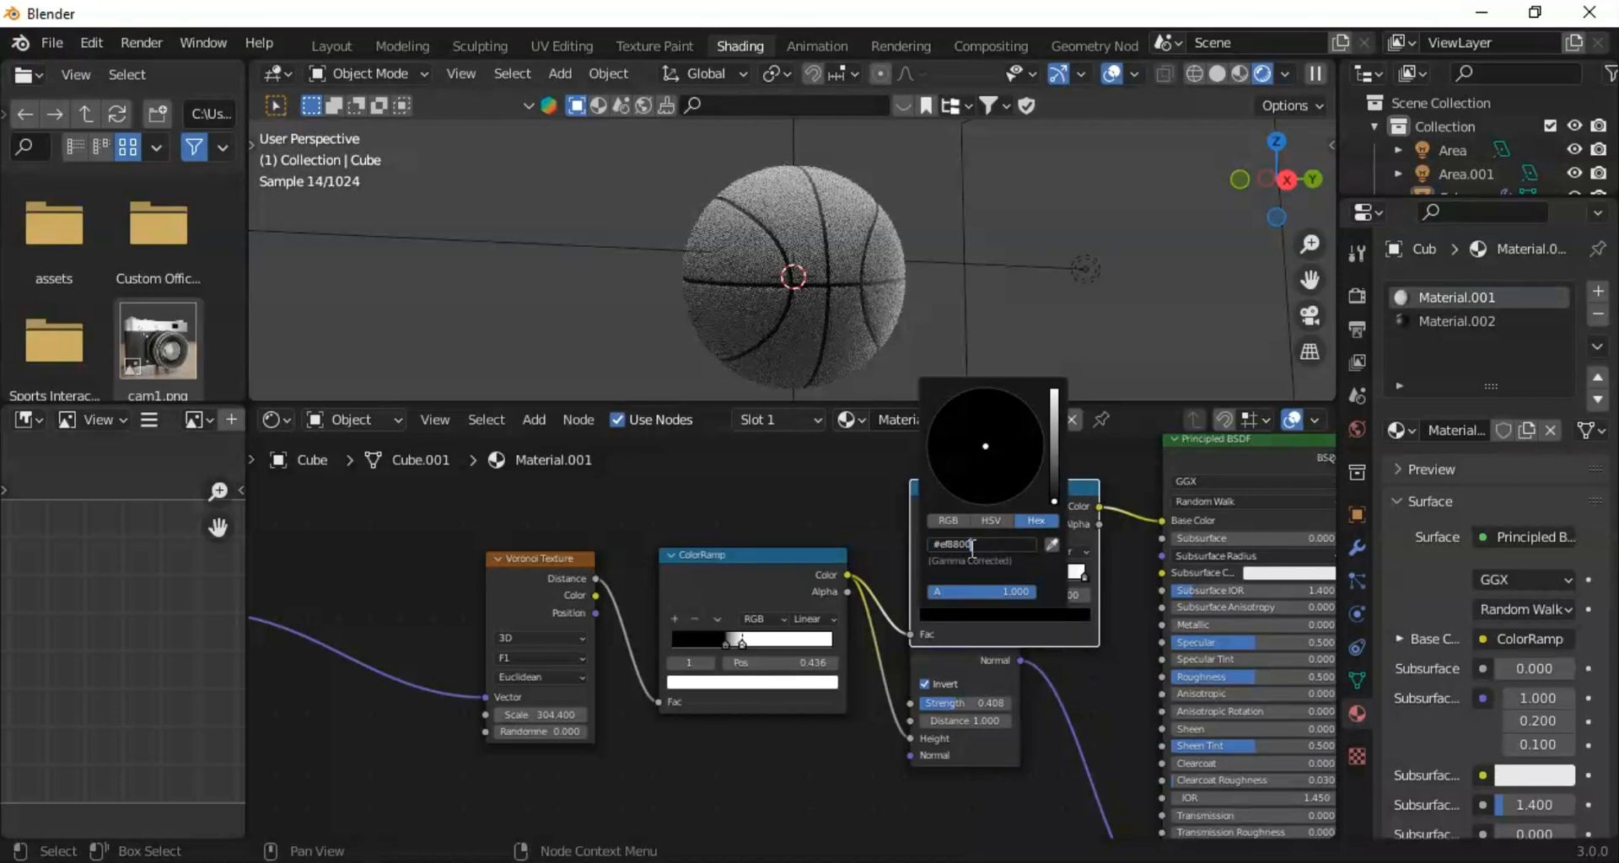
{"action": "key", "text": "Return"}
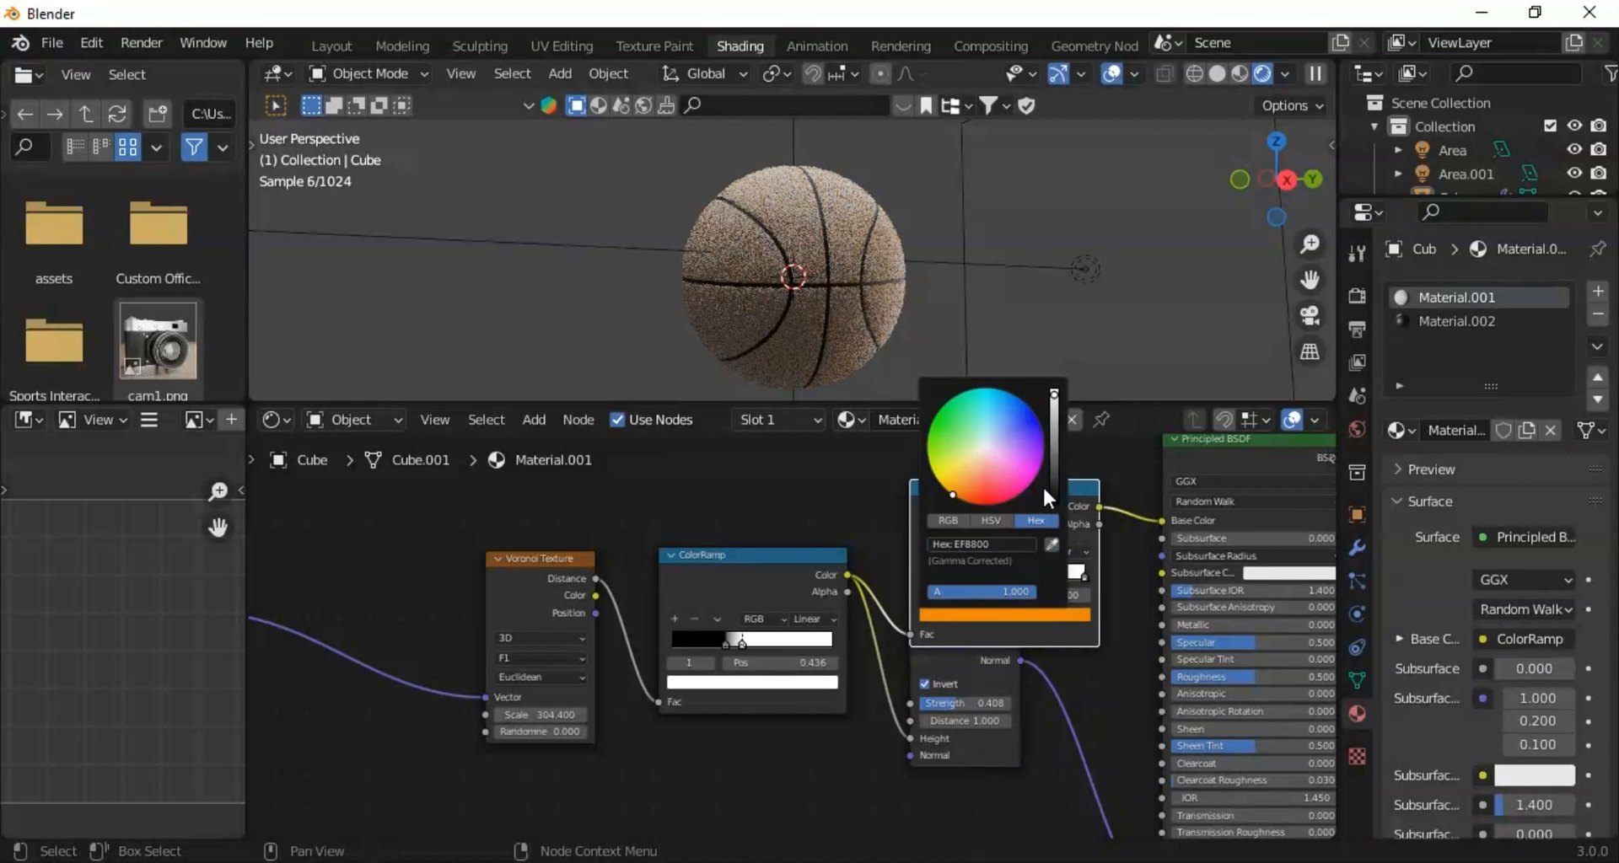
Step: Set the white stop of the second ColorRamp to hex EF8800, and lower its brightness to a darker orange-brown
{"action": "left_click", "coordinate": [1080, 576]}
{"action": "left_click", "coordinate": [1054, 612]}
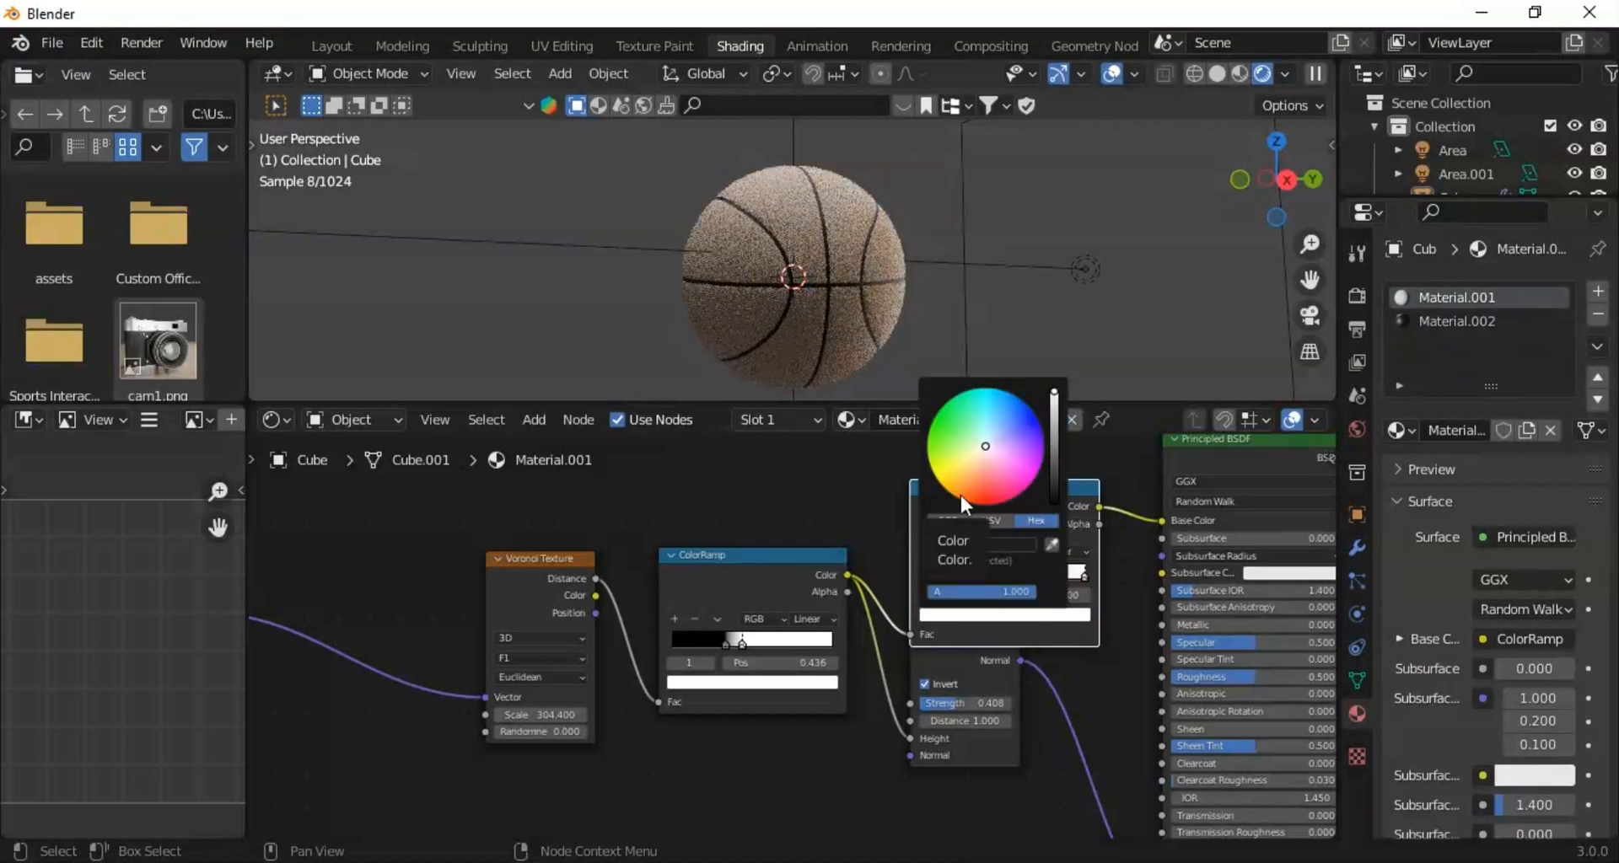
{"action": "left_click", "coordinate": [983, 544]}
{"action": "type", "text": "#ef8800"}
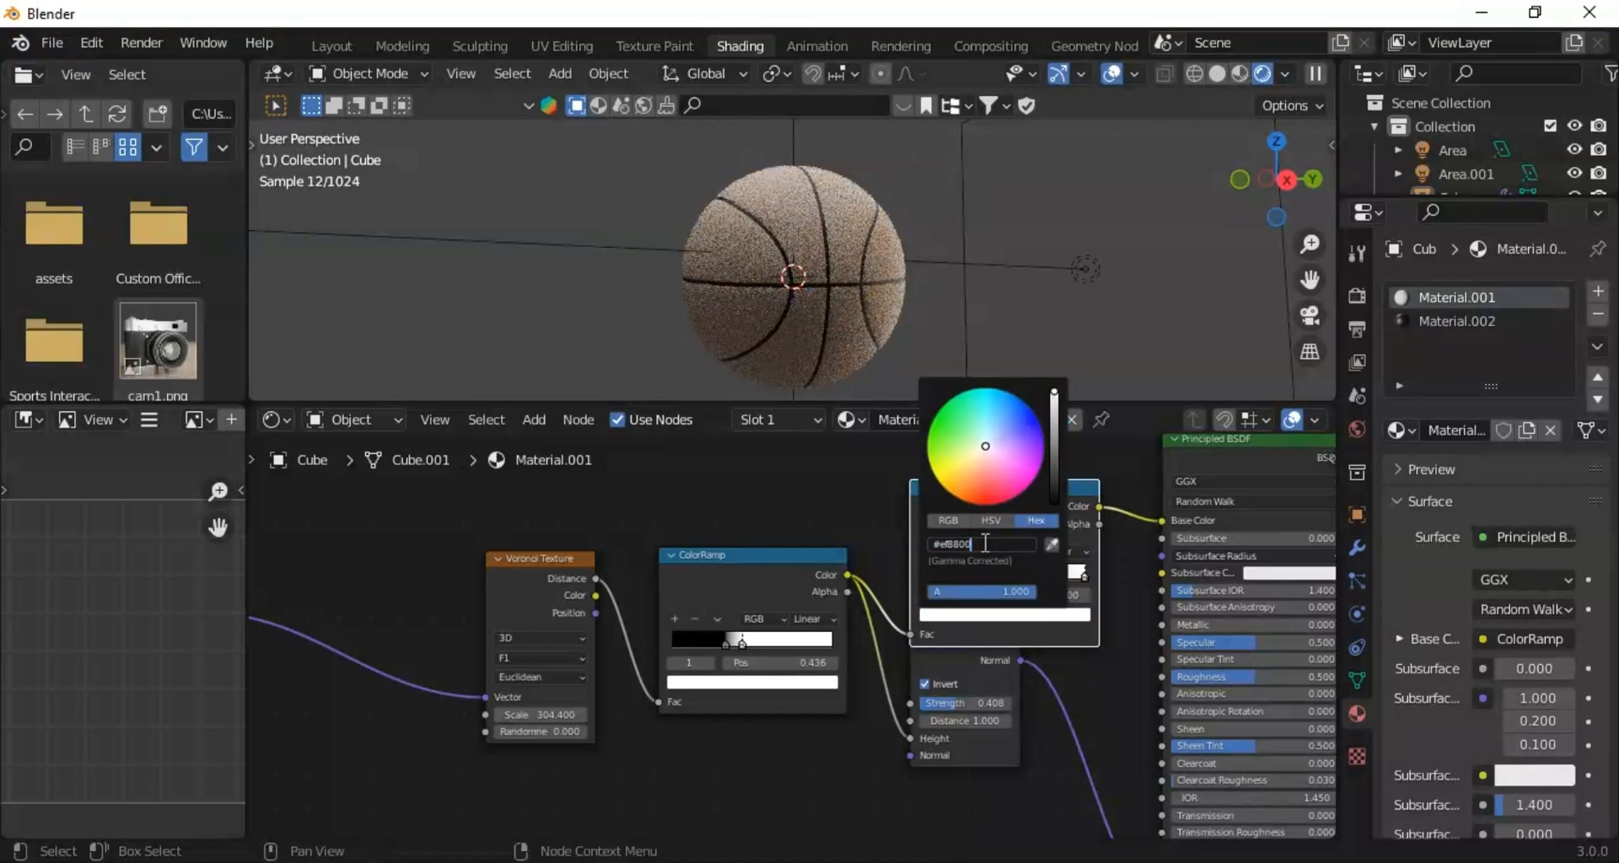
{"action": "key", "text": "Return"}
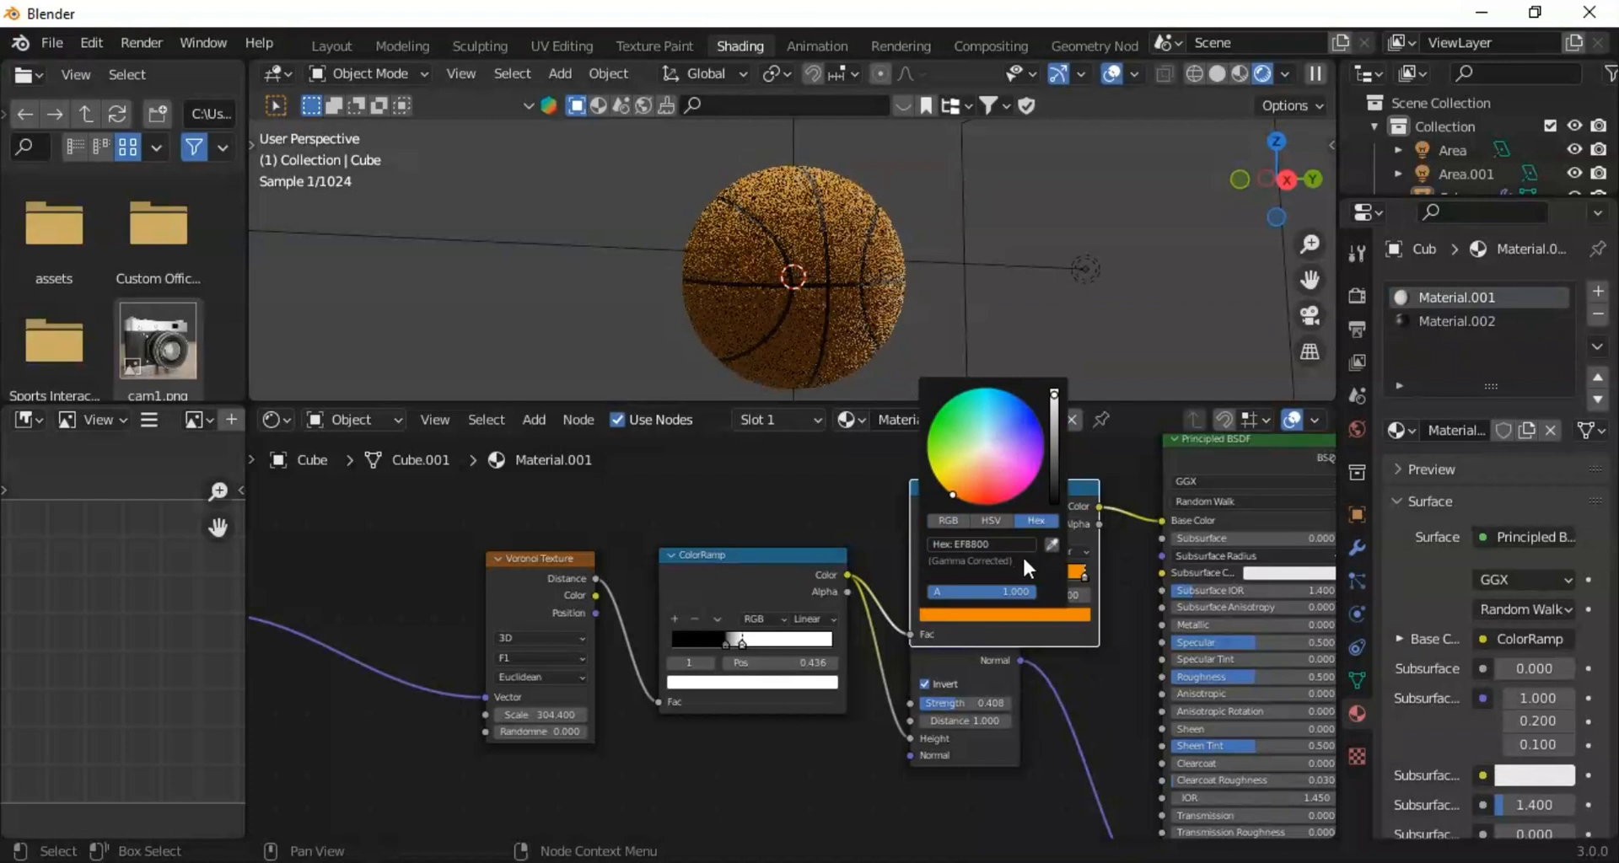
{"action": "left_click_drag", "start_coordinate": [1054, 448], "coordinate": [1055, 444]}
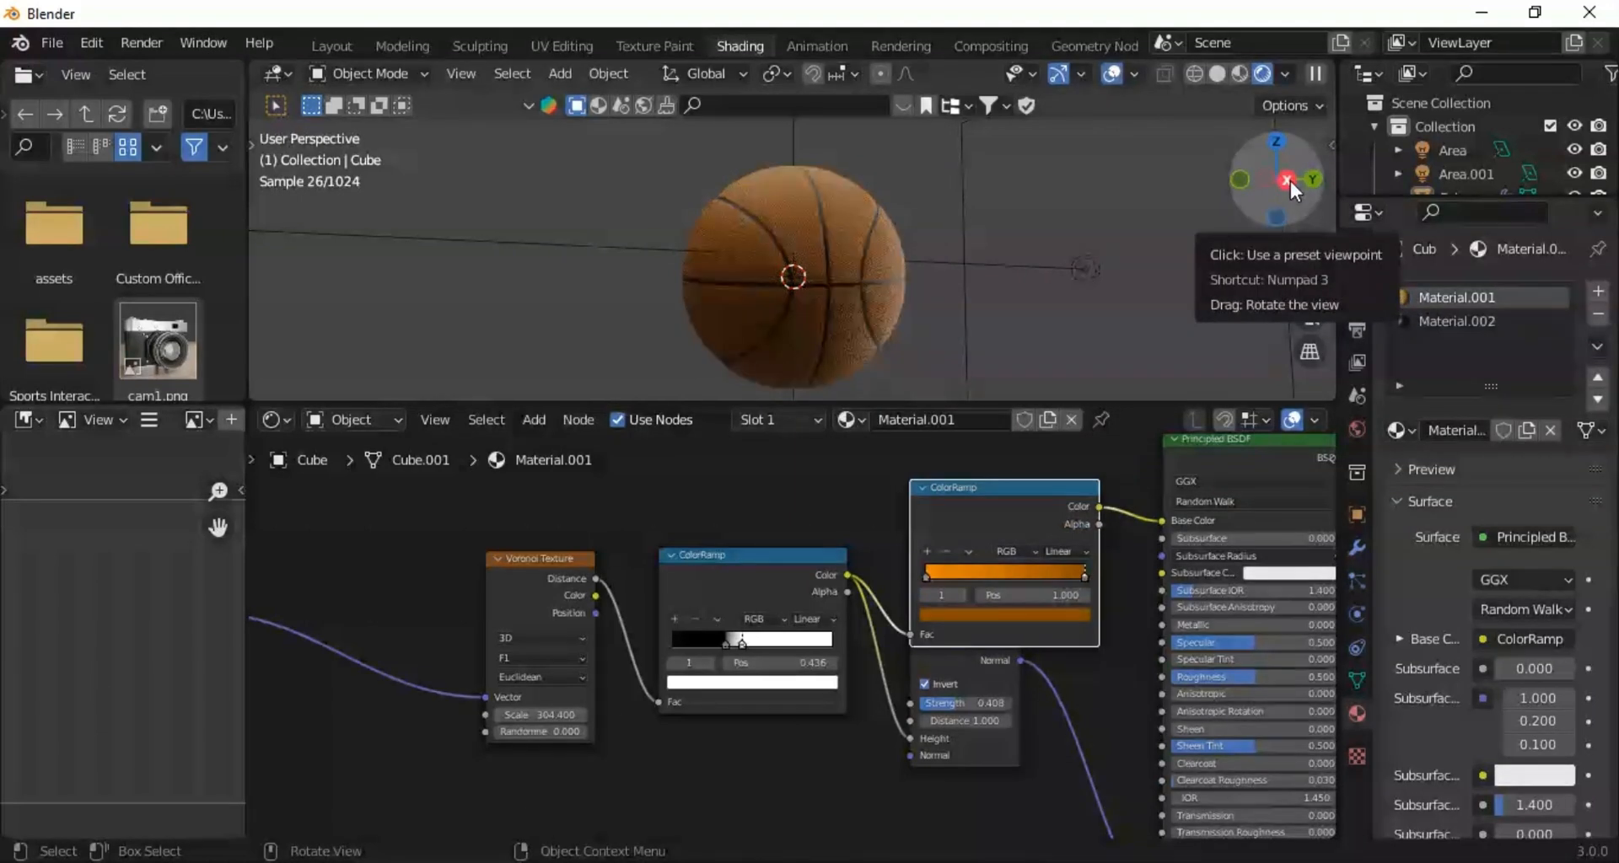
Step: Flip the second ColorRamp's gradient, move the node clear above the Bump node, and check the ball from other angles
{"action": "left_click_drag", "start_coordinate": [1290, 181], "coordinate": [1290, 180]}
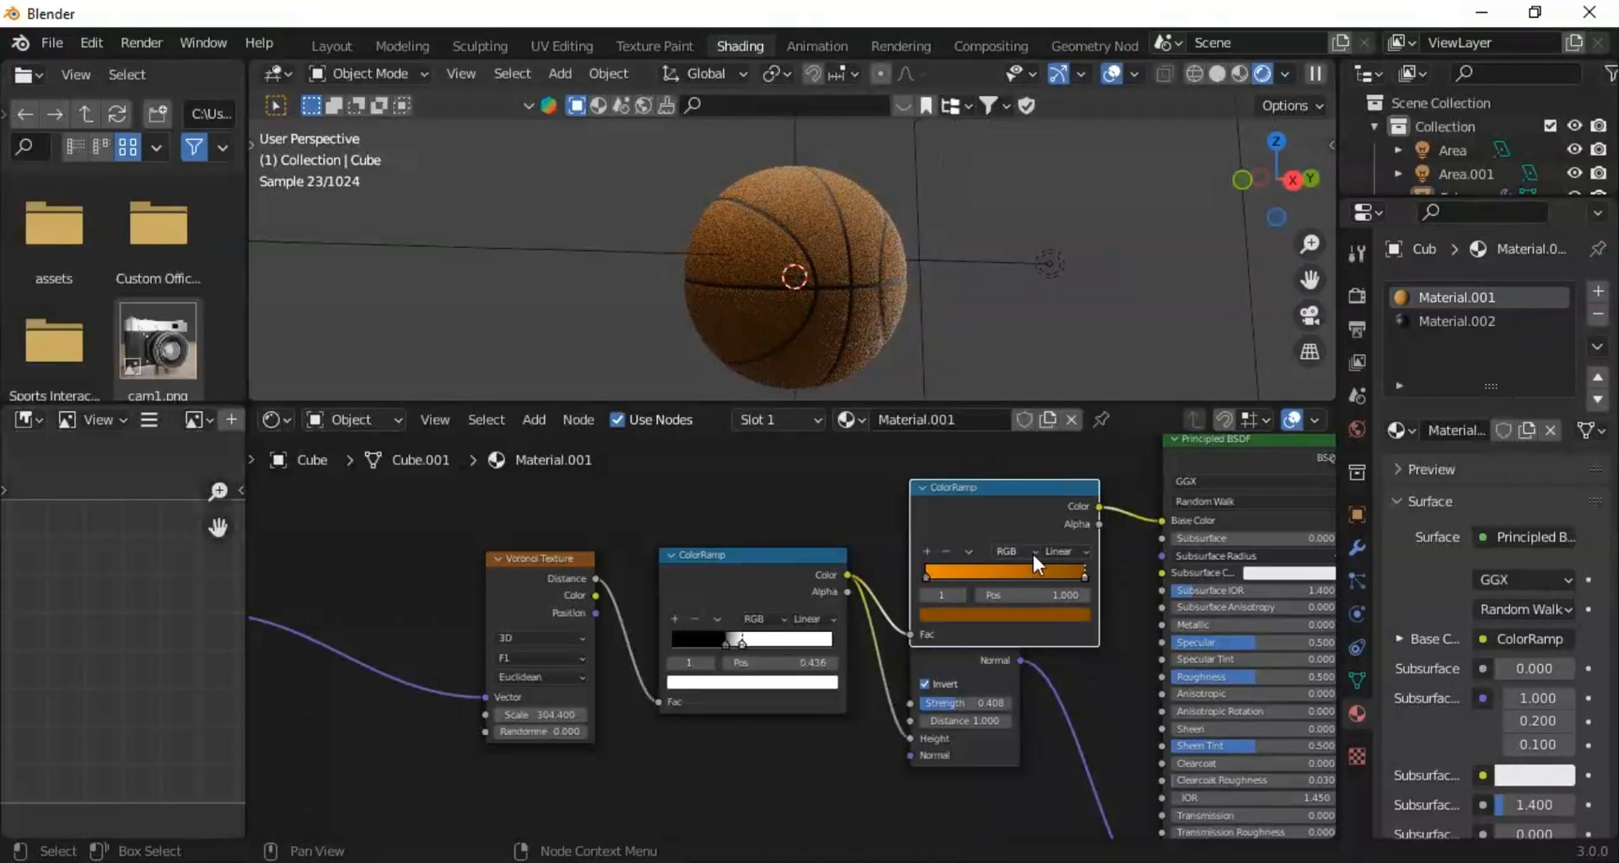
{"action": "left_click", "coordinate": [970, 552]}
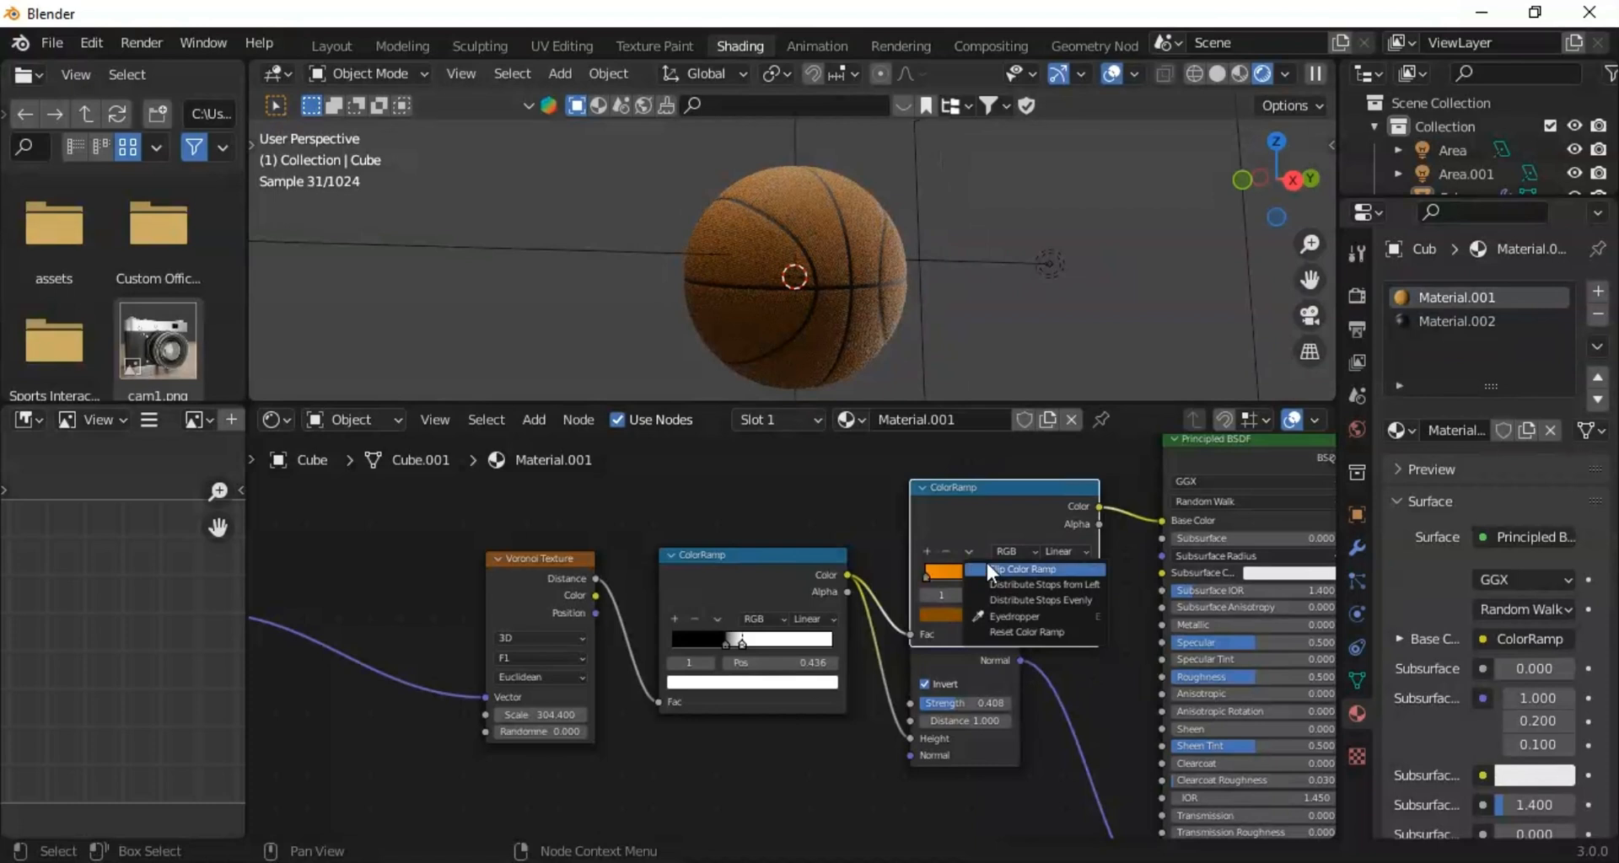
{"action": "left_click", "coordinate": [991, 569]}
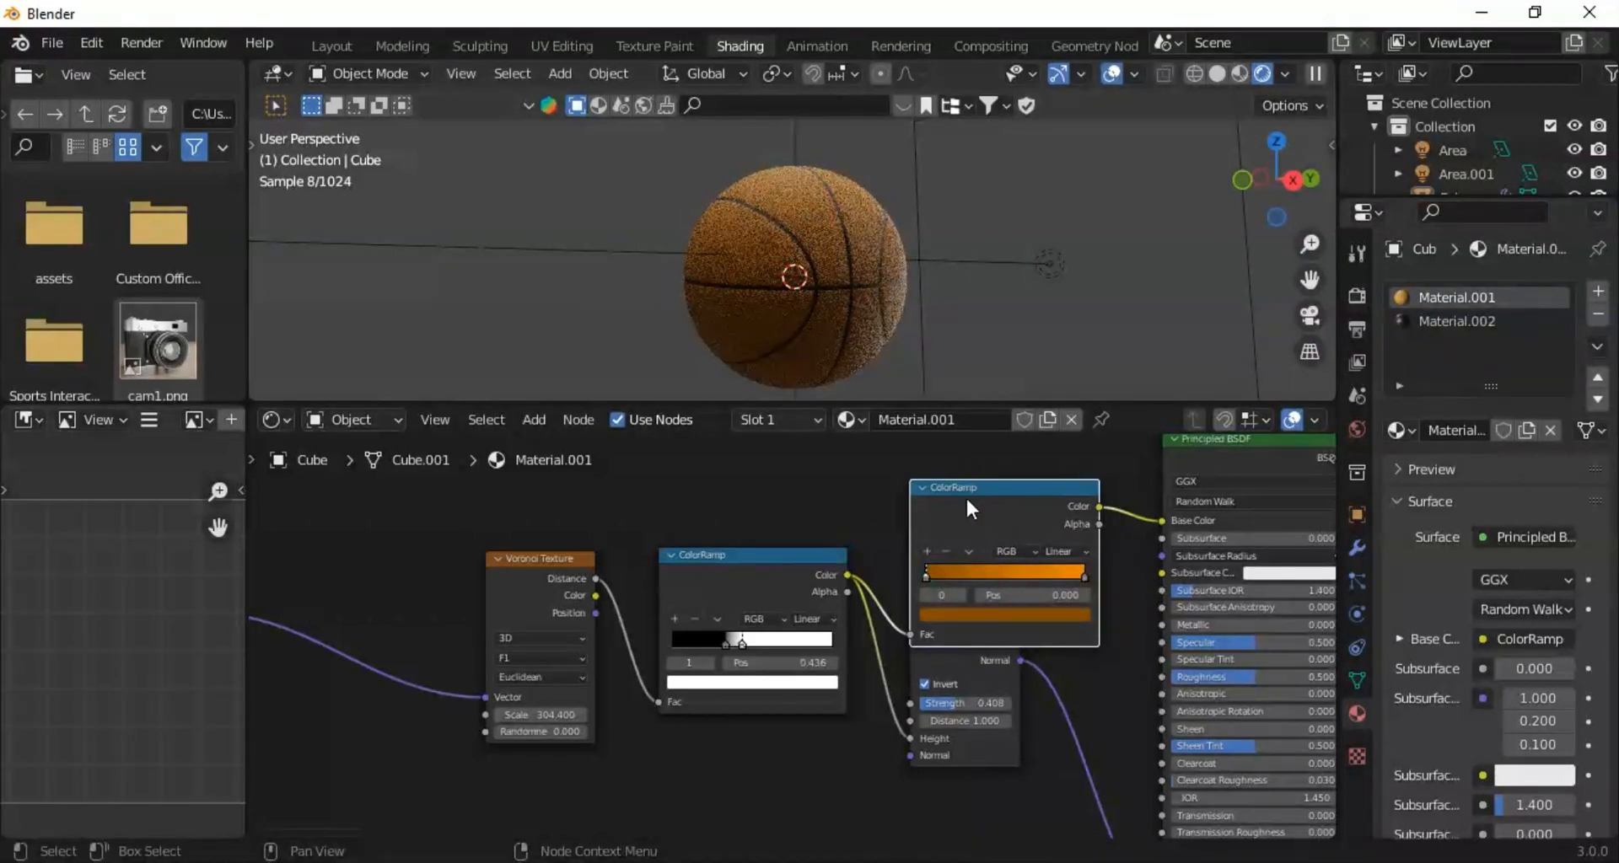
{"action": "left_click_drag", "start_coordinate": [964, 498], "coordinate": [948, 603]}
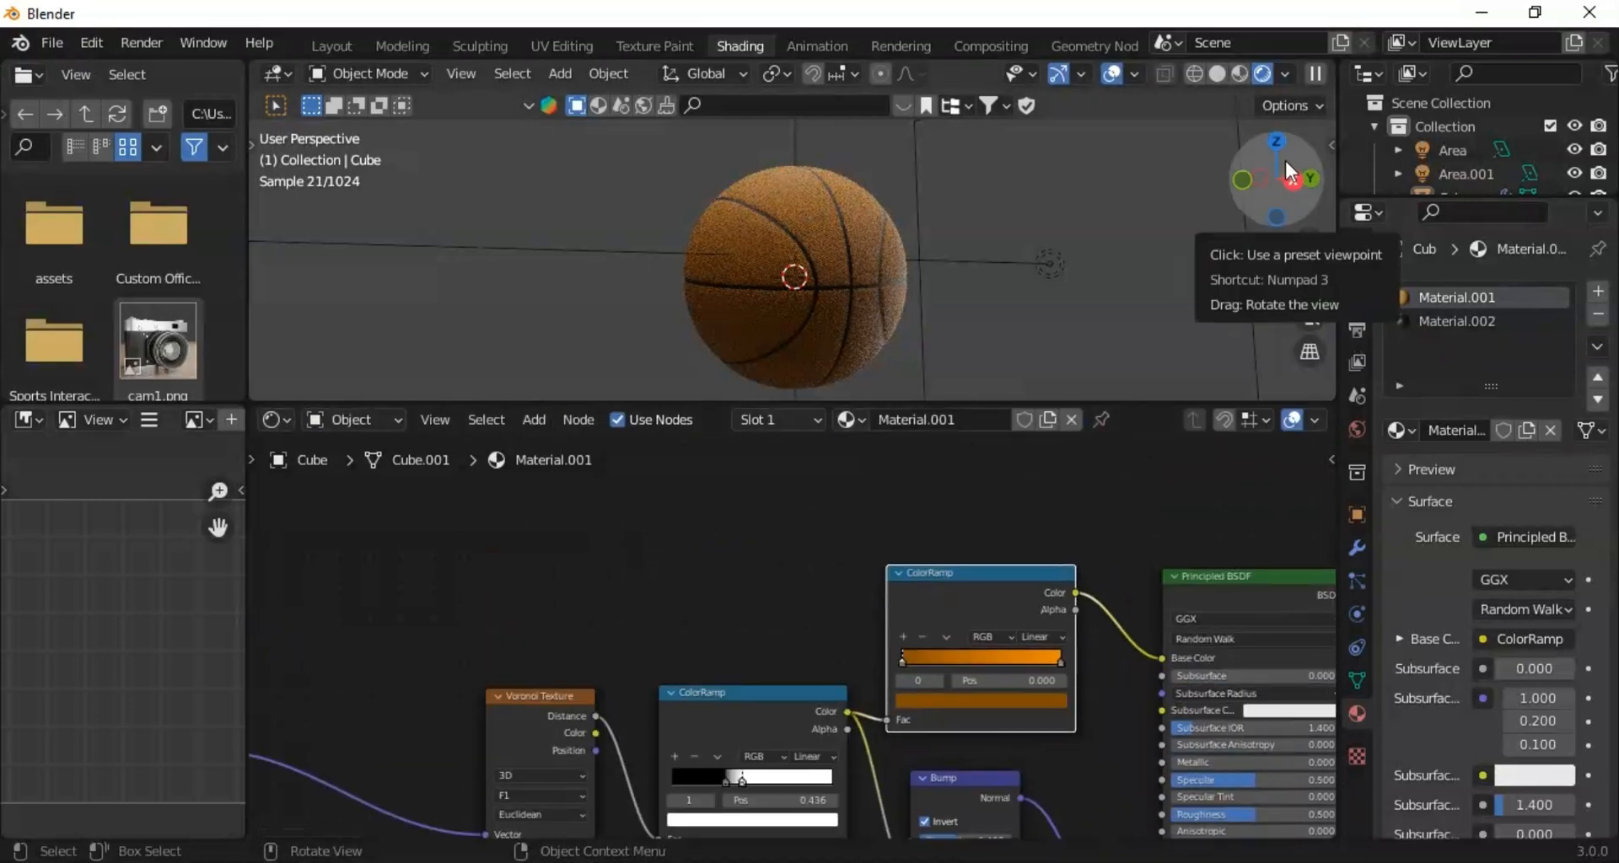
{"action": "mouse_move", "coordinate": [1287, 178]}
{"action": "left_mouse_down"}
{"action": "mouse_move", "coordinate": [1222, 182]}
{"action": "mouse_move", "coordinate": [1287, 172]}
{"action": "left_mouse_up"}
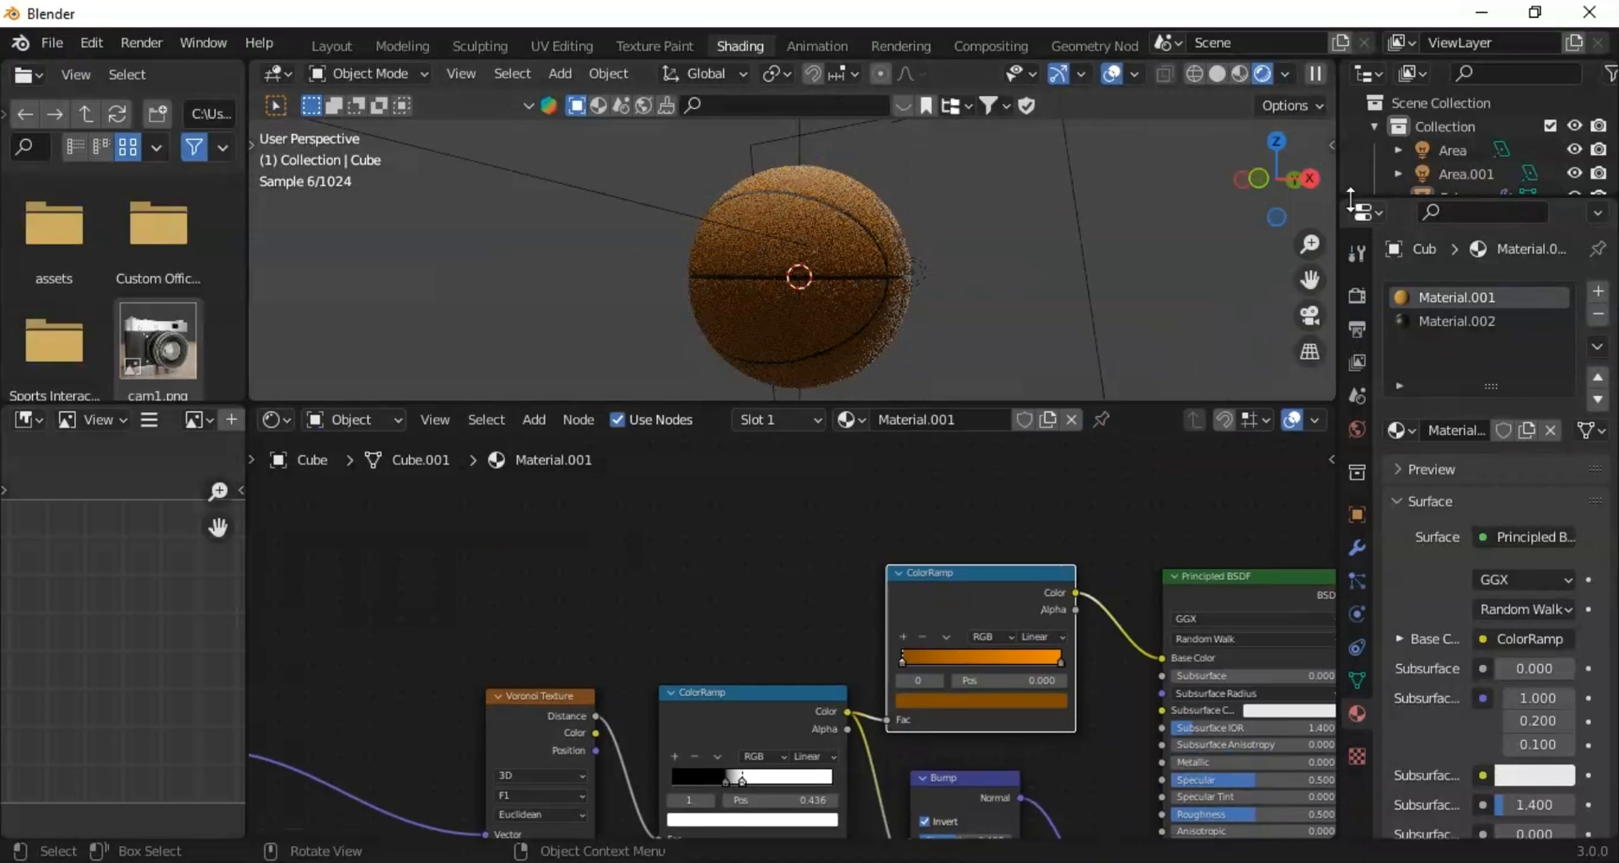
{"action": "left_click_drag", "start_coordinate": [1288, 192], "coordinate": [1255, 195]}
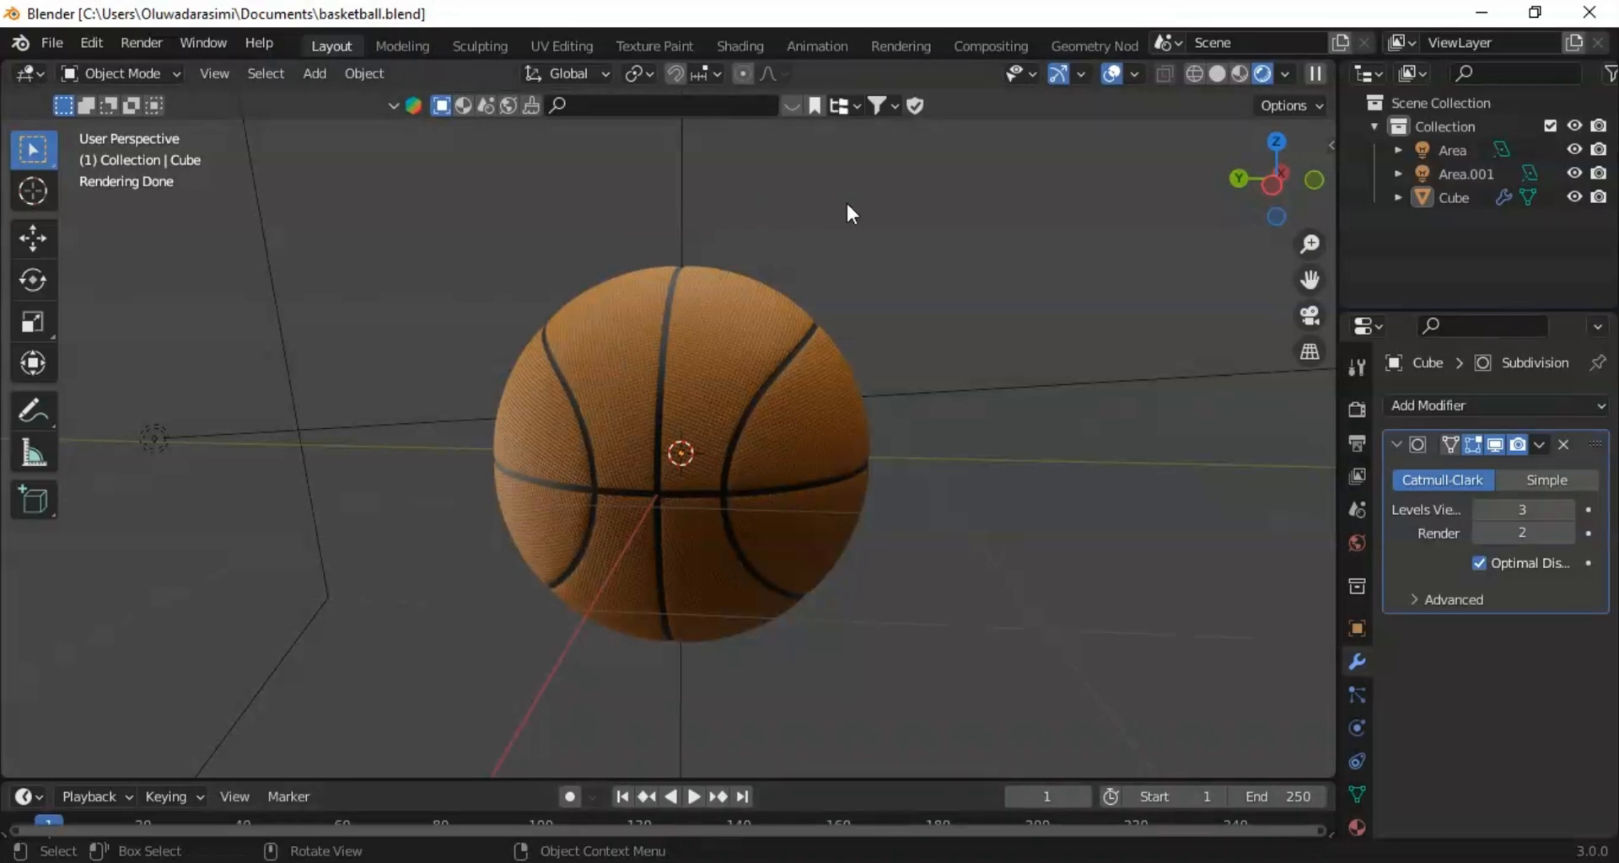
{"action": "left_click", "coordinate": [698, 333]}
{"action": "left_click", "coordinate": [928, 446]}
{"action": "left_click", "coordinate": [697, 328]}
{"action": "key", "text": "alt+a"}
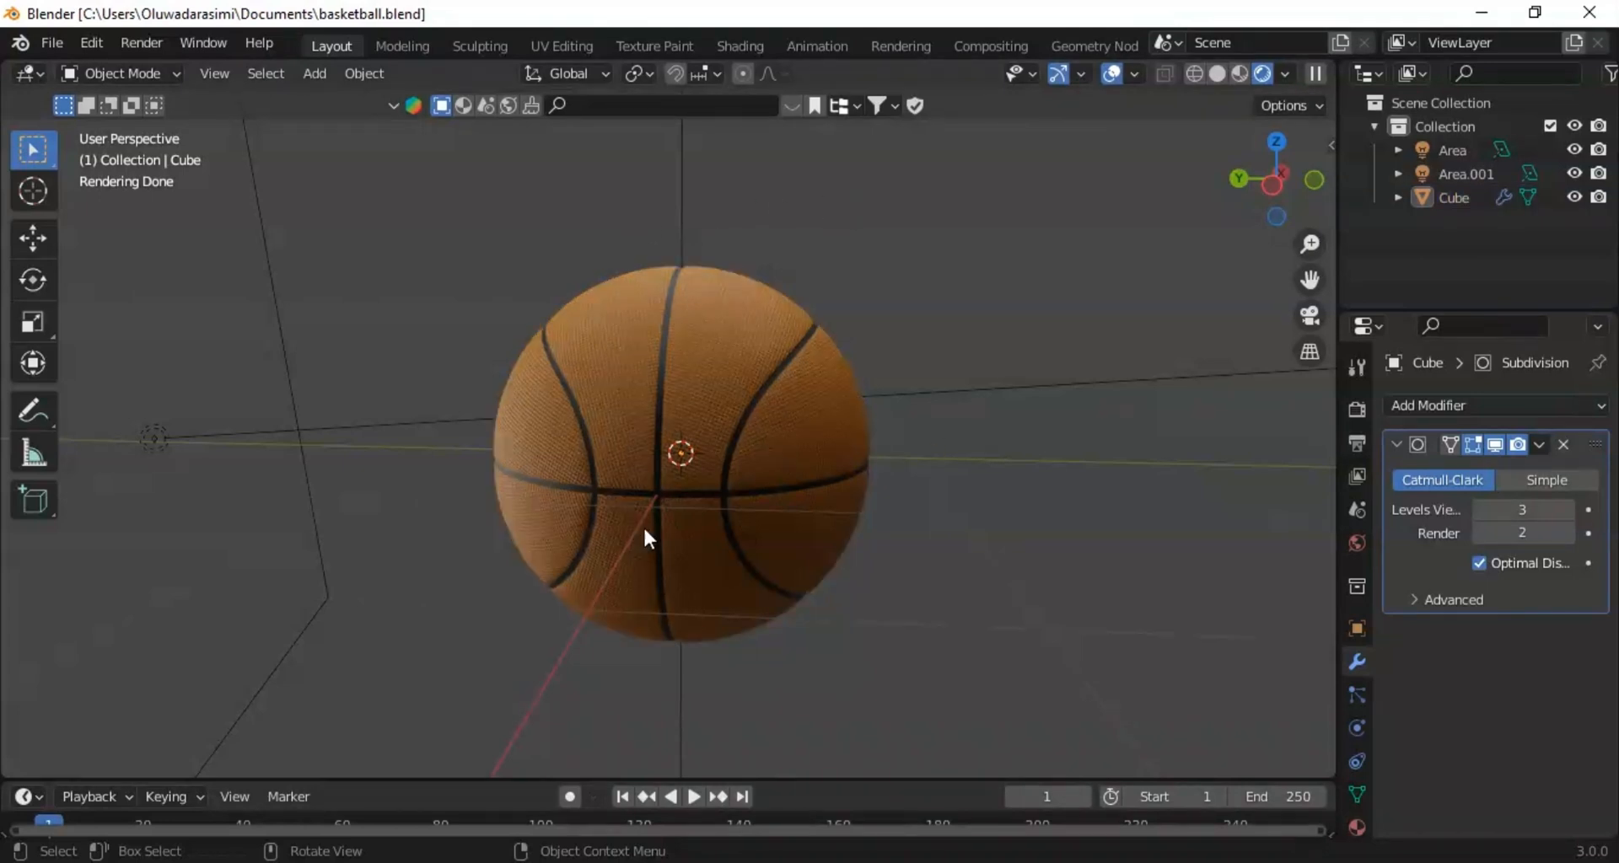